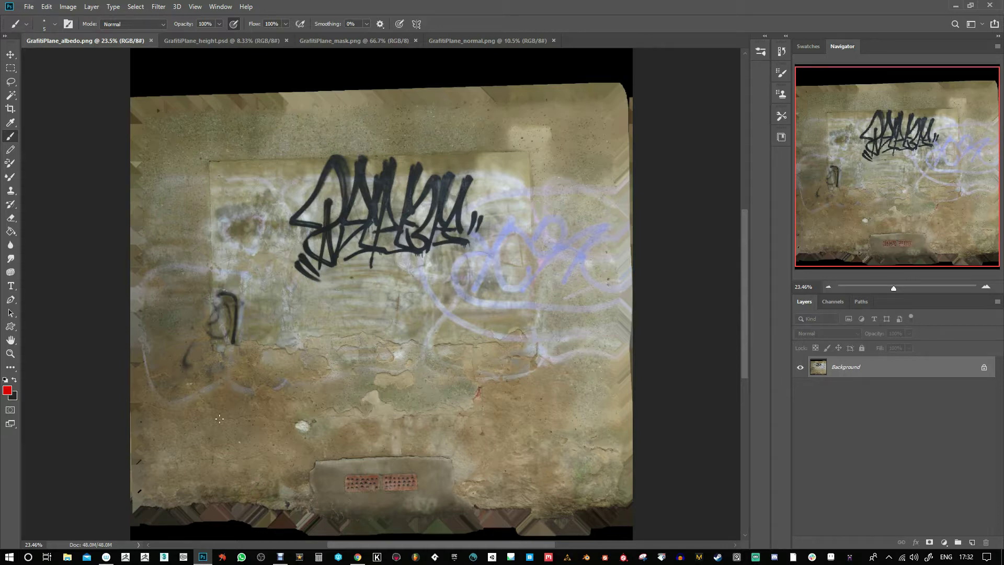
- Compare the graffiti height, normal and albedo textures and inspect the albedo's black lettering up close
click(209, 41)
click(130, 41)
click(215, 40)
click(497, 41)
click(64, 42)
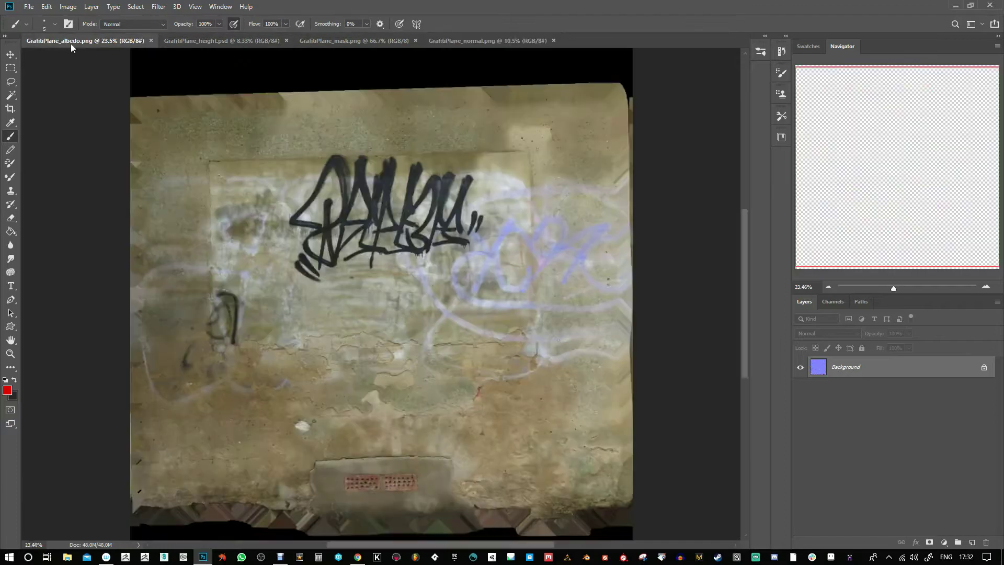
drag(899, 288, 906, 288)
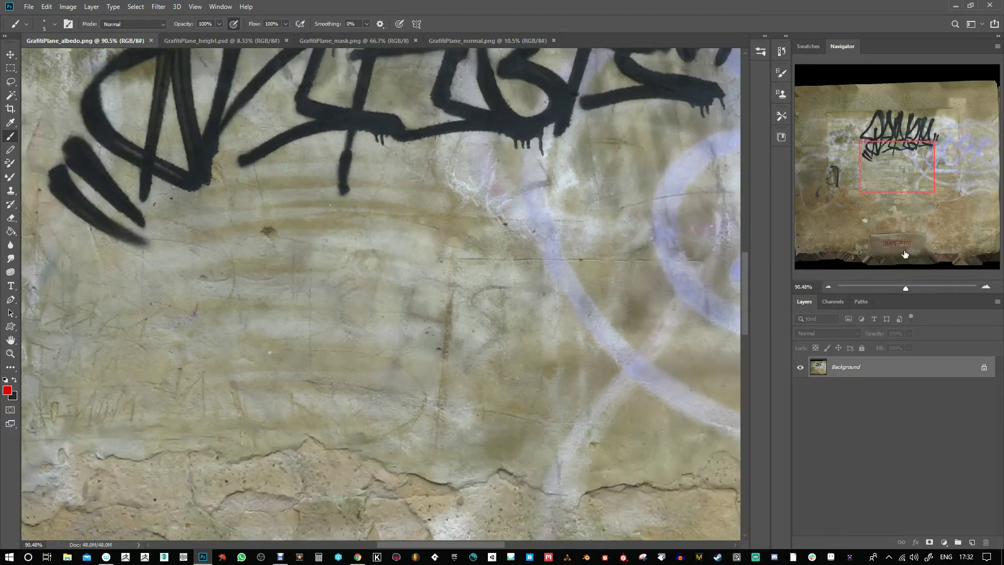
drag(900, 156, 849, 107)
- Inspect the edges of the white shape in GrafitiPlane_mask.png up close
click(343, 42)
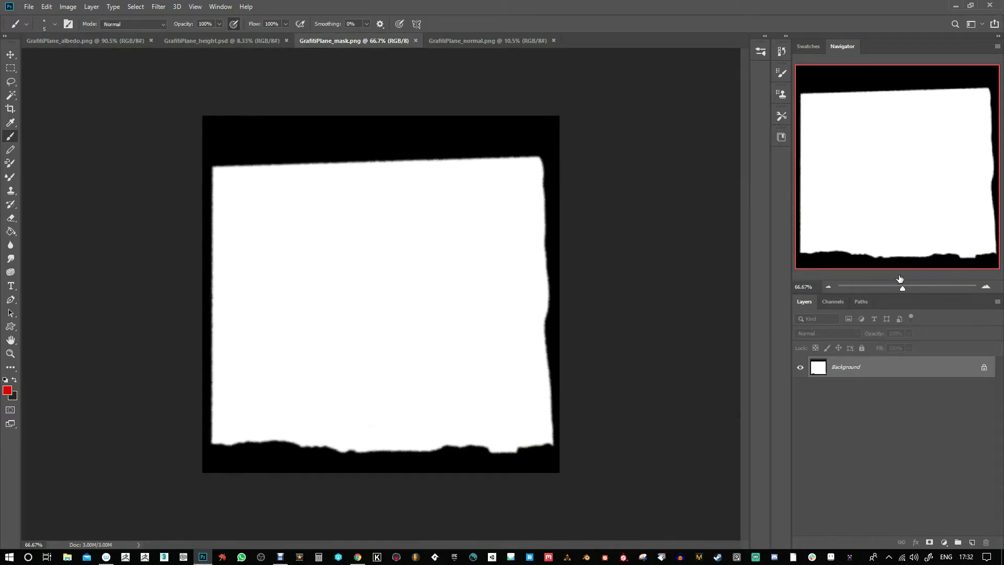
drag(903, 287, 917, 289)
drag(885, 191, 888, 137)
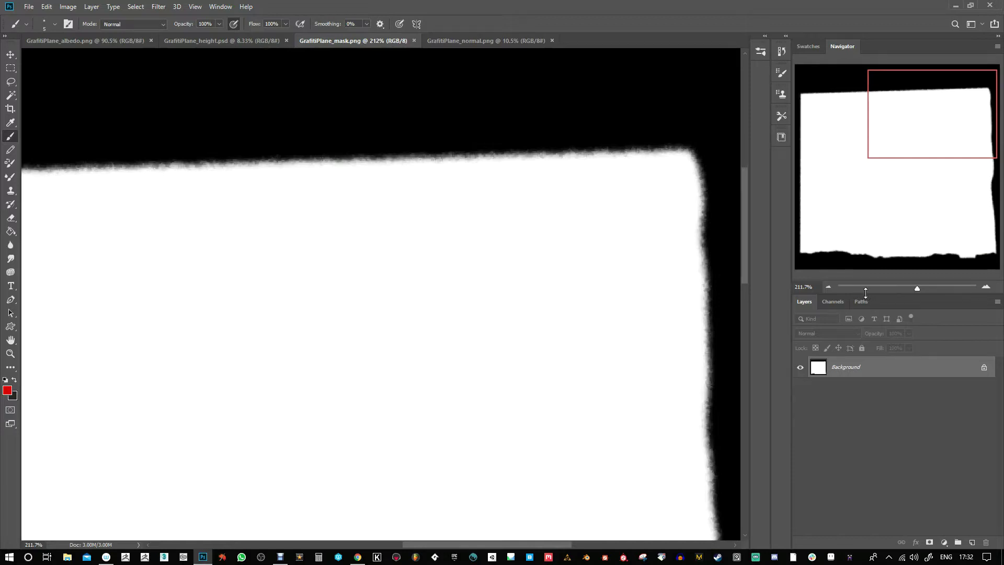
drag(917, 287, 903, 287)
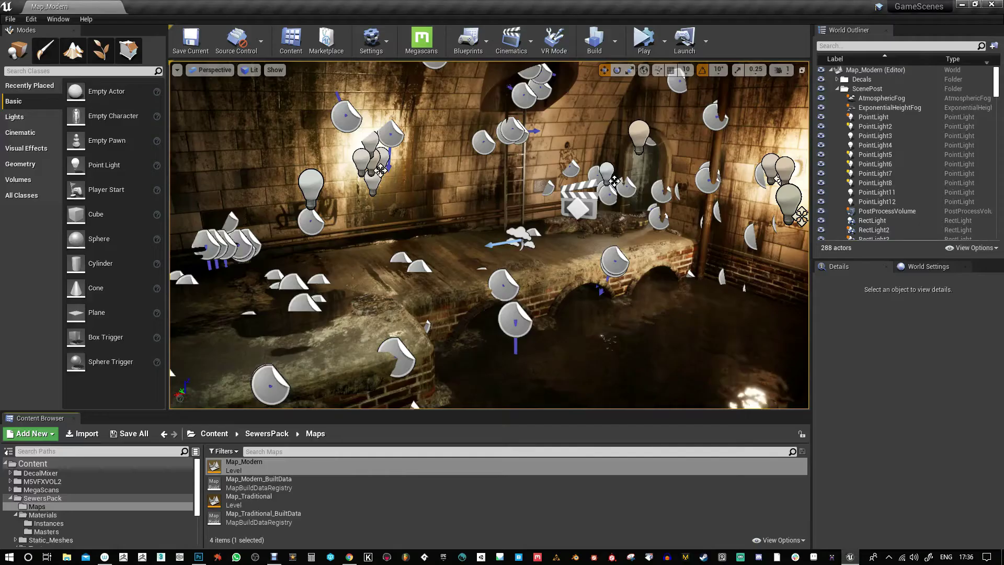
- In Unreal Editor, inspect the wall graffiti and leak decals in the Map_Modern level, and show the actor icons again
right_drag(608, 304, 582, 299)
key(w)
key(a)
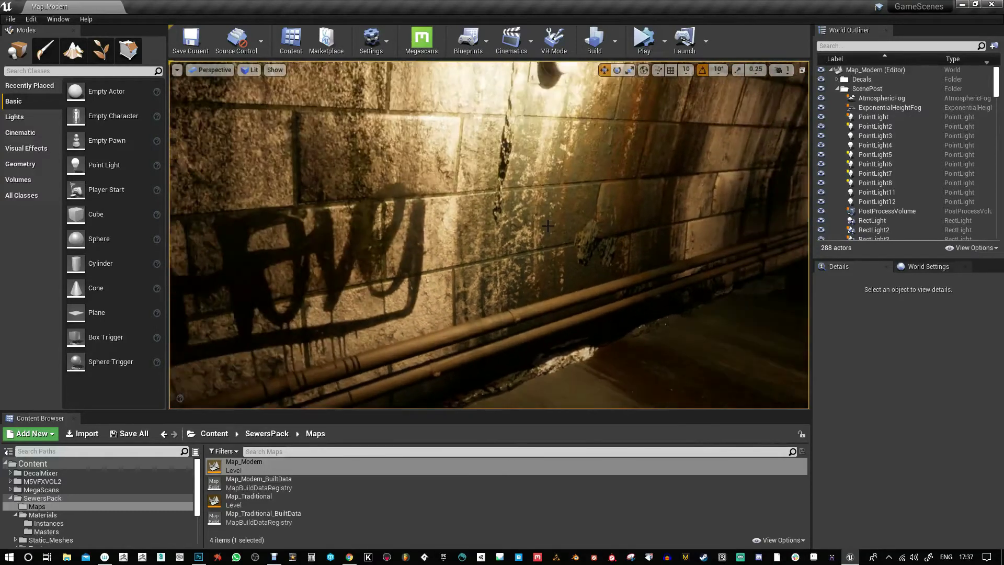
key(s)
right_drag(547, 226, 485, 230)
key(g)
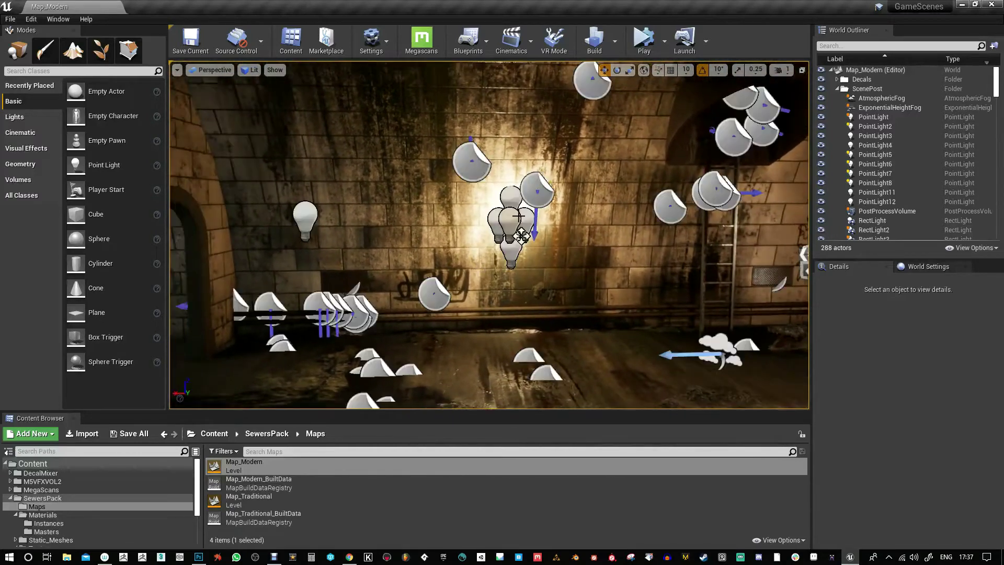
- Open the M_Decal_Mixer material of the decal above the wall lights and examine its OffsetUV and Main Texture RGBA nodes
click(478, 169)
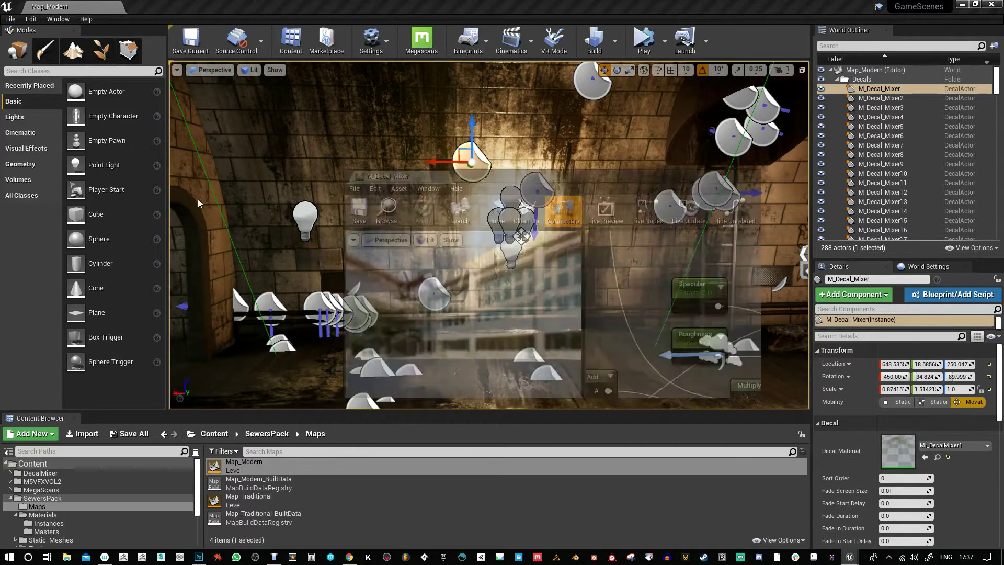
double_click(487, 214)
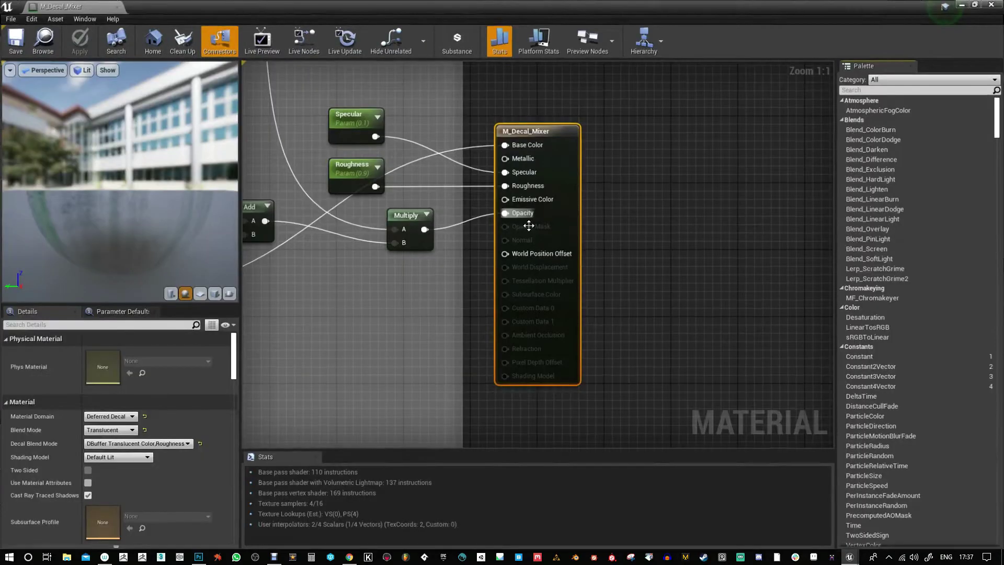
scroll(384, 356, down, 6)
scroll(592, 341, down, 5)
right_drag(621, 332, 688, 329)
scroll(499, 280, up, 10)
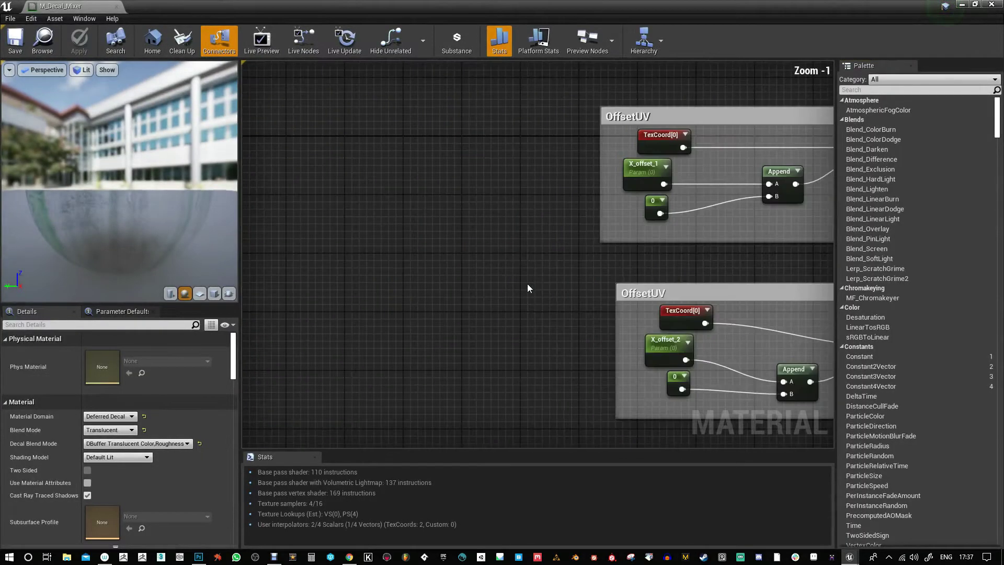
right_drag(750, 314, 548, 238)
right_drag(682, 245, 427, 254)
scroll(749, 168, up, 1)
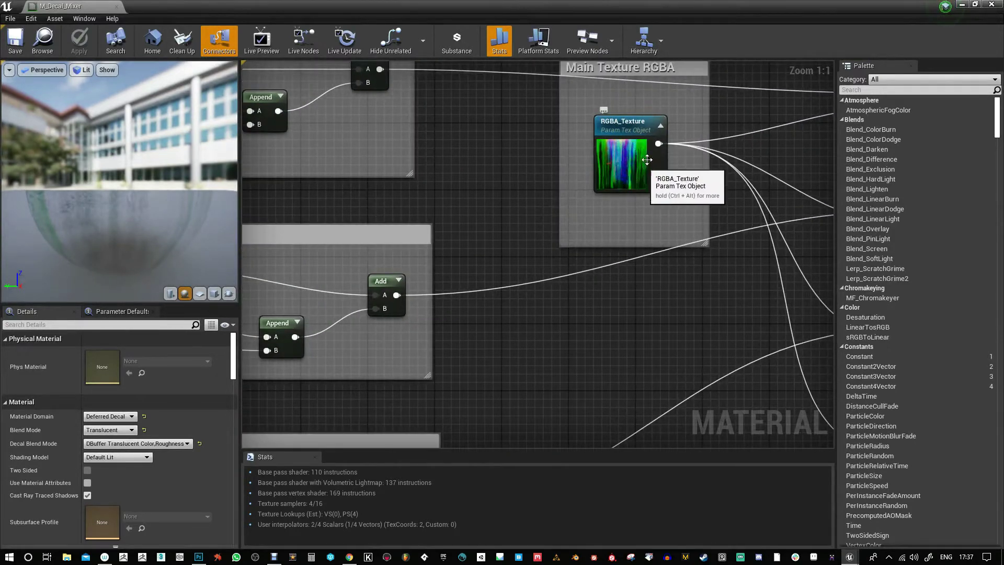
- Examine how the texture samples and Color1 to Color4 effect parameters connect inside the Customizing group
scroll(630, 170, down, 5)
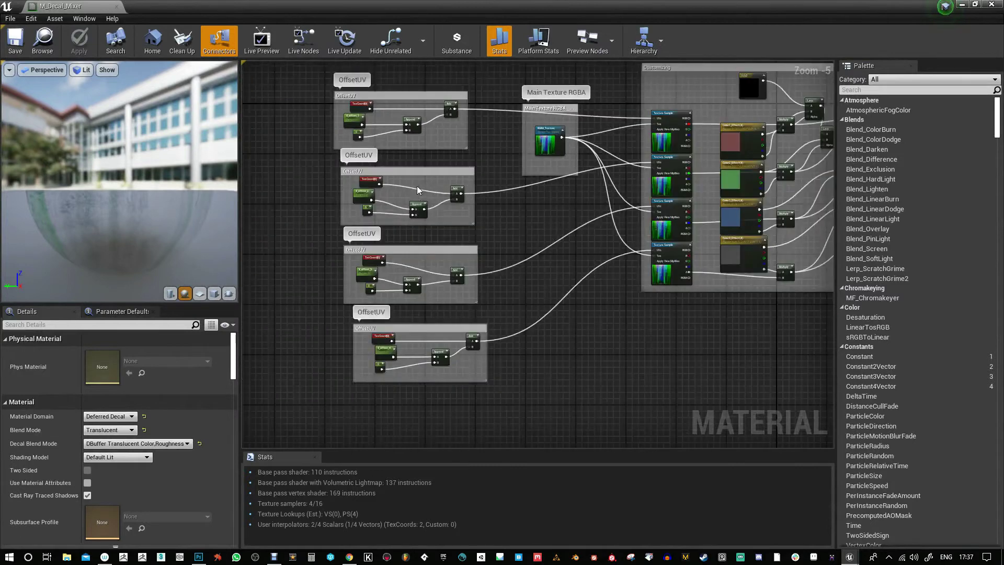
scroll(437, 247, up, 4)
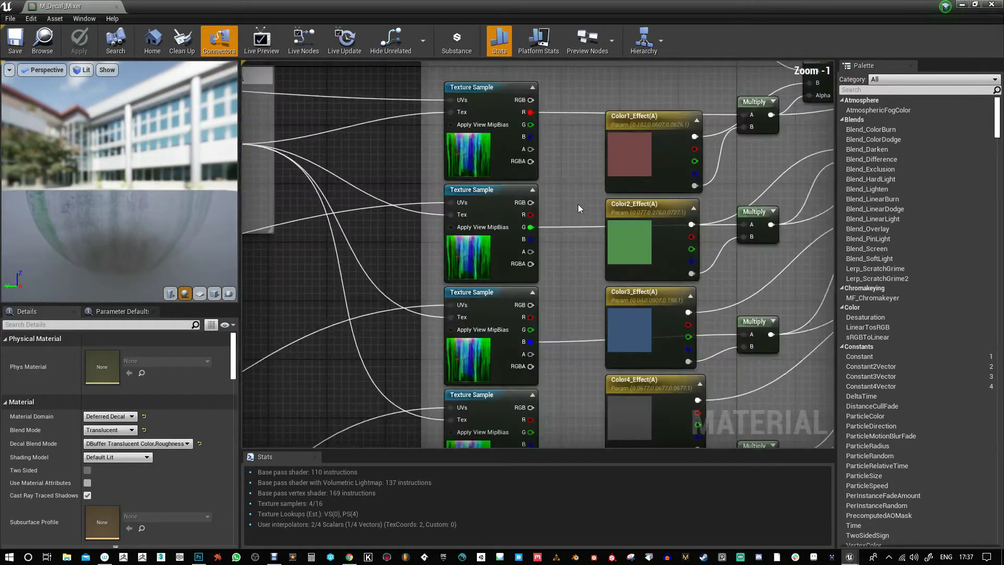
right_drag(579, 208, 499, 191)
right_drag(516, 336, 441, 308)
scroll(538, 309, down, 2)
right_drag(603, 285, 464, 259)
right_drag(413, 305, 462, 442)
right_drag(448, 228, 572, 384)
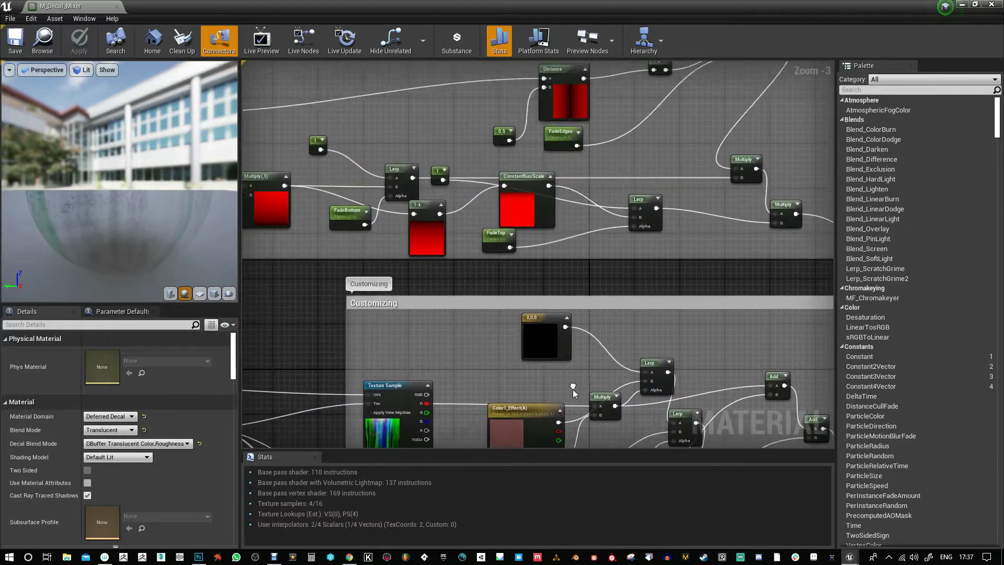
- Examine the FadeBottom, FadeTop and FadeEdges nodes through to the material output, and close the material editor
scroll(518, 294, down, 3)
scroll(386, 235, up, 3)
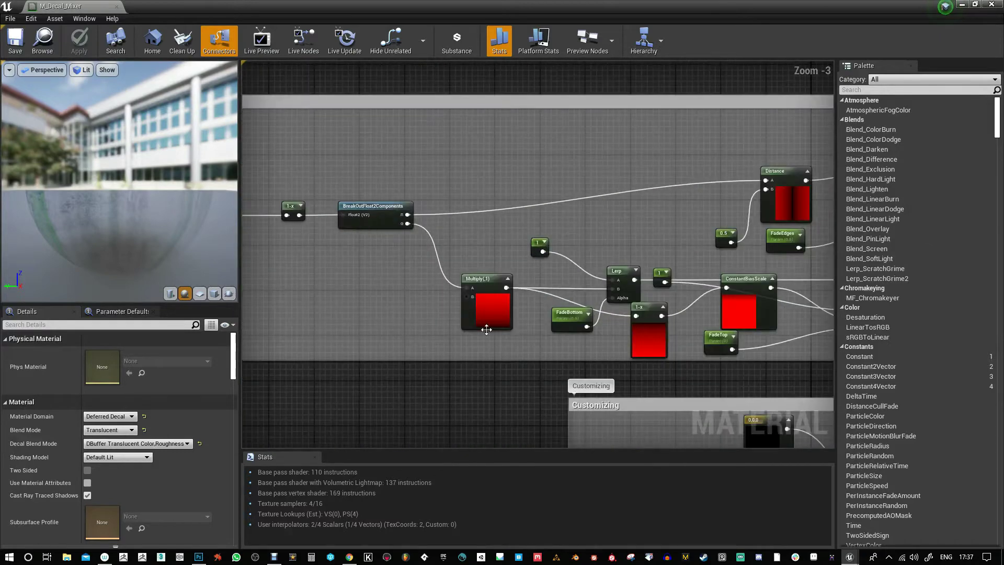
right_drag(659, 317, 539, 292)
right_drag(740, 271, 474, 237)
scroll(475, 237, down, 3)
right_drag(540, 300, 487, 190)
scroll(555, 243, up, 4)
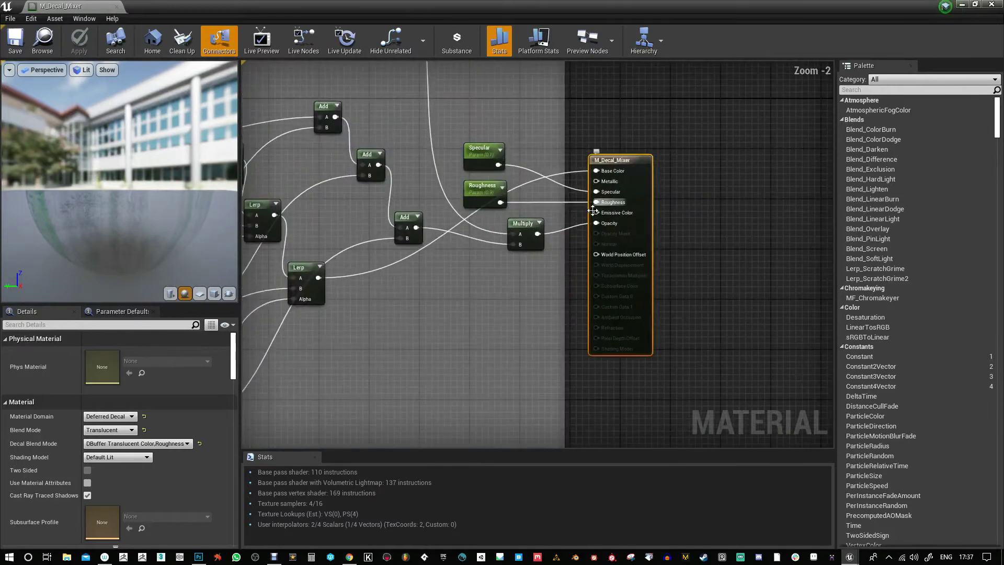
click(116, 7)
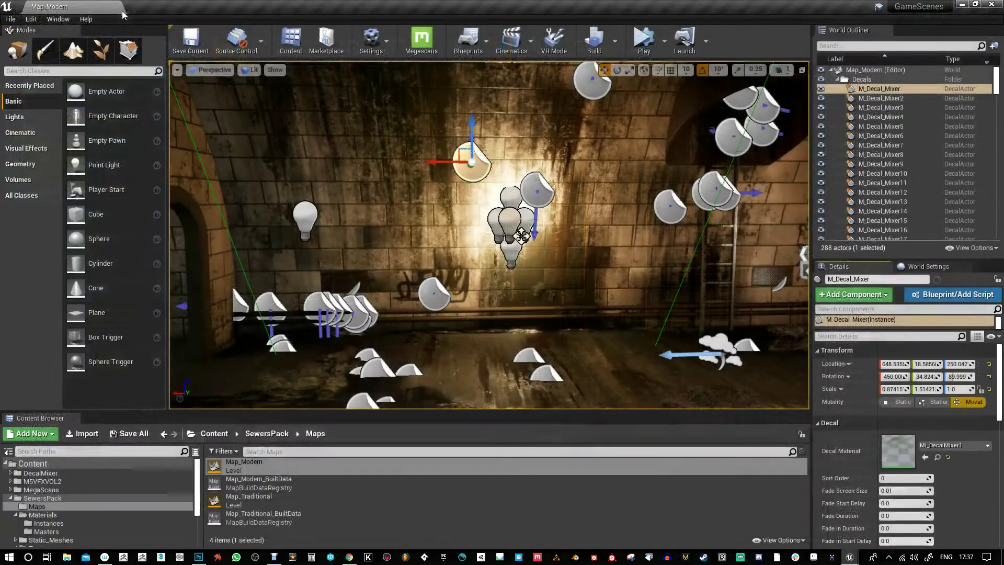
- Open the selected decal's material instance MI_DecalMixer1, and enlarge and reposition its window so the wall stays visible
double_click(898, 451)
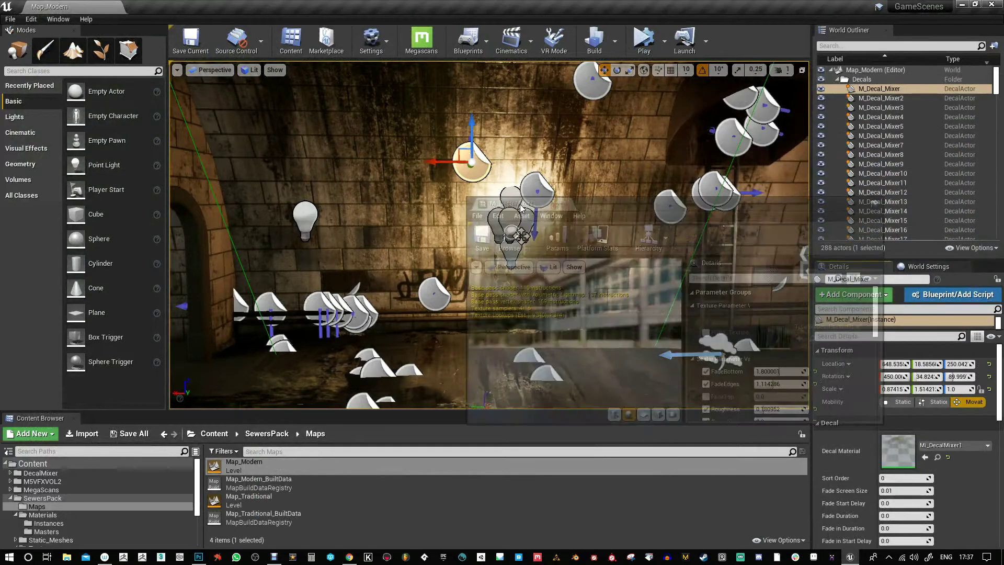
drag(608, 208, 308, 186)
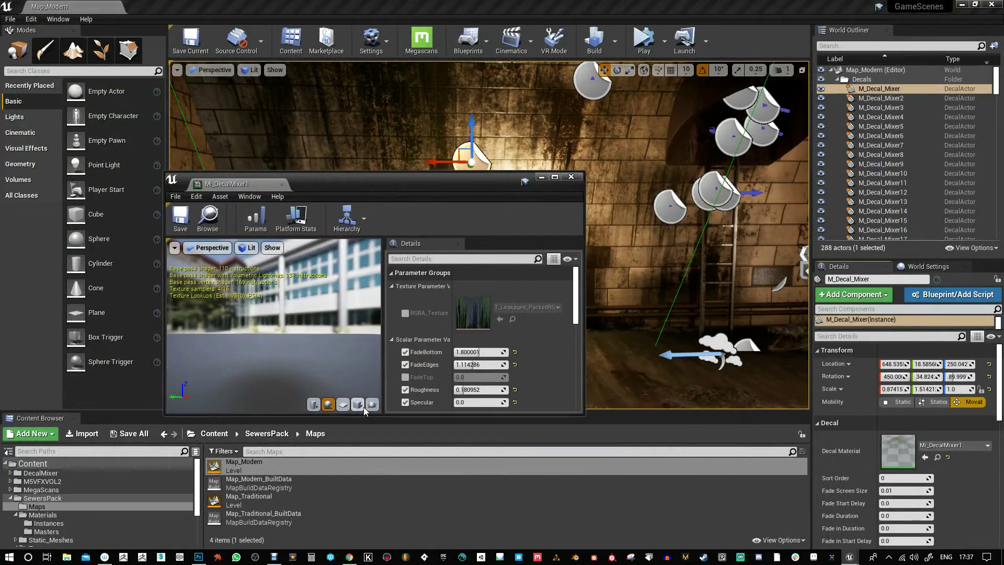
drag(371, 417, 371, 515)
drag(422, 186, 890, 144)
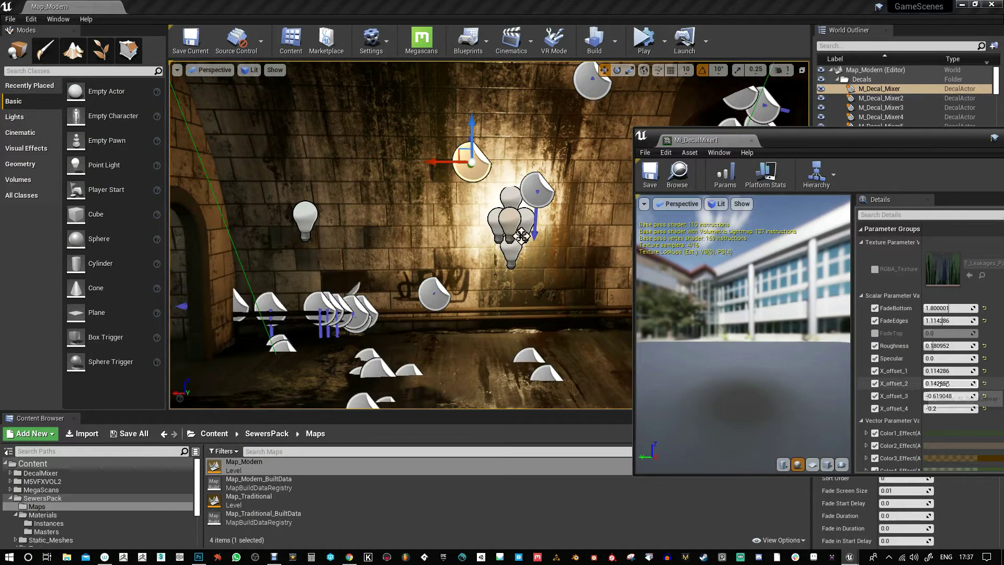
- Try other X_offset_1 and X_offset_2 values while watching the decal on the ceiling, and undo the changes
drag(941, 372, 943, 371)
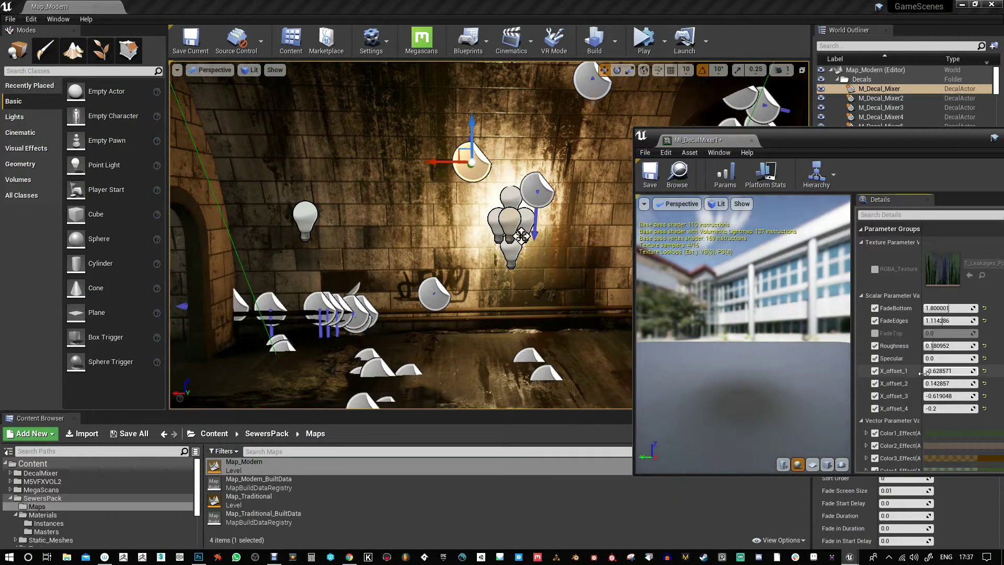
key(ctrl+z)
mouse_move(945, 383)
mouse_down()
mouse_move(957, 383)
mouse_move(947, 384)
mouse_up()
key(ctrl+z)
right_drag(570, 308, 580, 243)
right_drag(496, 206, 499, 230)
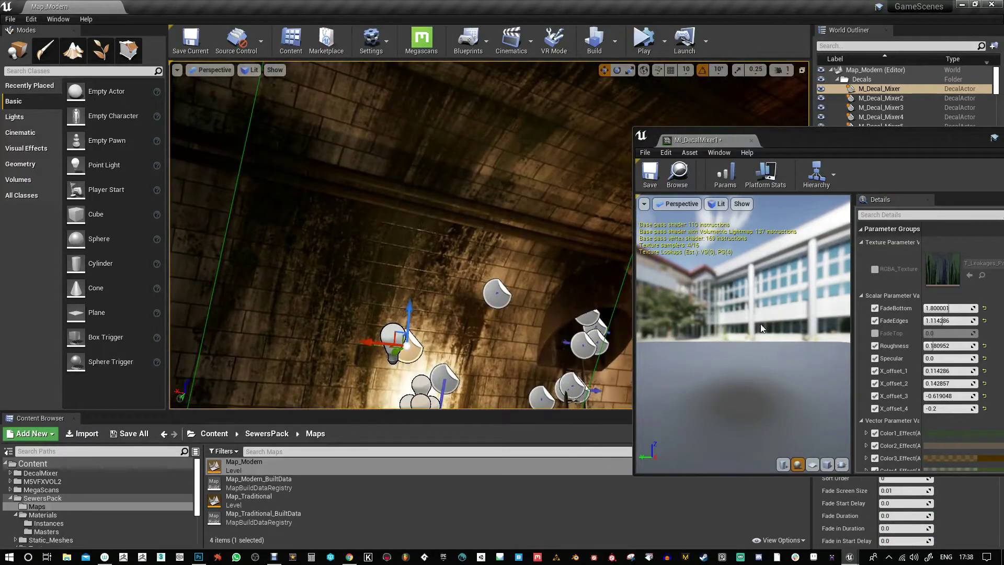
drag(941, 371, 961, 371)
right_drag(464, 293, 441, 257)
key(ctrl+z)
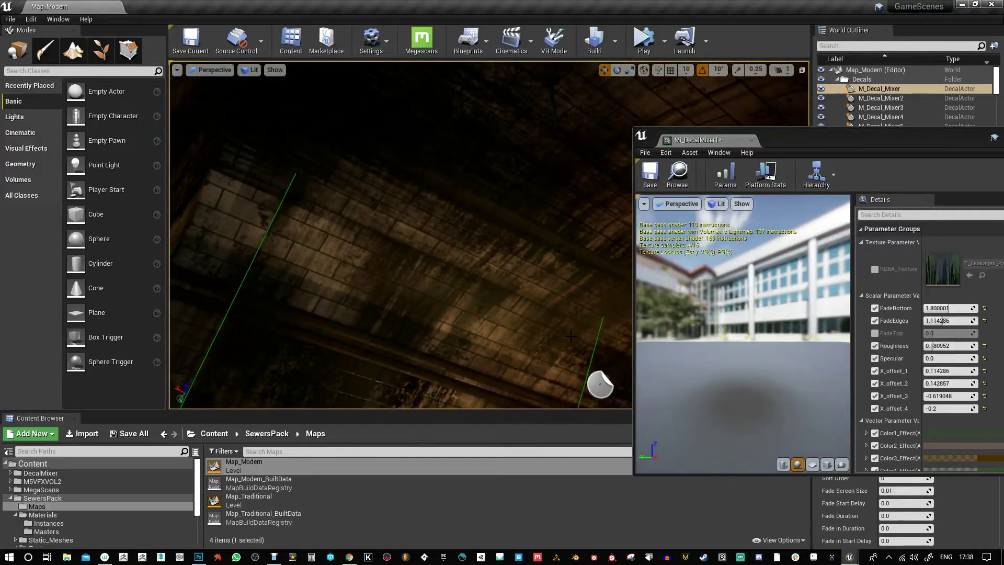
- Set X_offset_1 to 0.12381, X_offset_2 to 0.152381, X_offset_3 to -0.733334 and X_offset_4 to 0.152381
drag(959, 372, 938, 409)
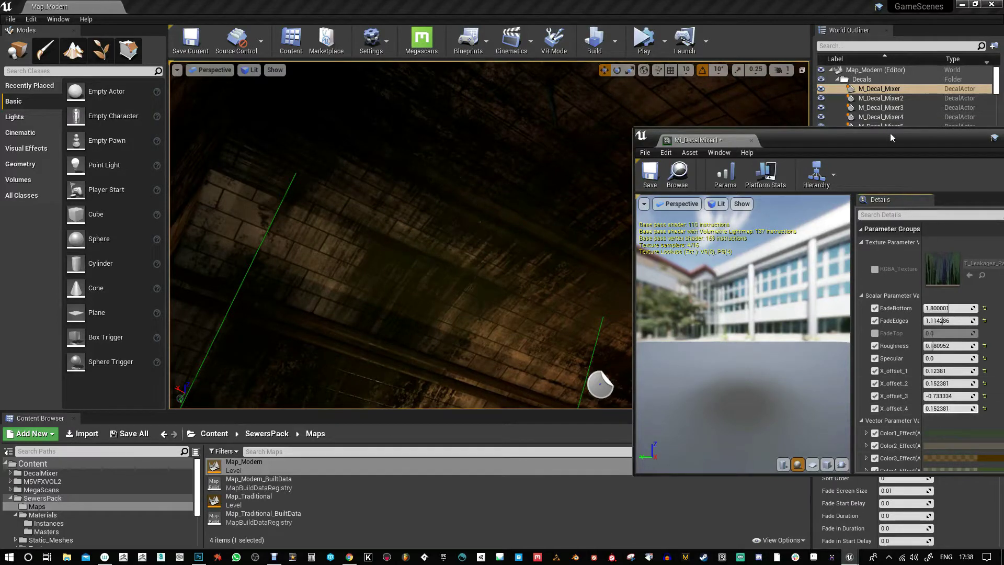
drag(889, 134, 861, 84)
- Enable the FadeTop override and set FadeBottom to 1.285715, FadeEdges to 1.857143 and FadeTop to 0.771429
click(844, 279)
drag(907, 279, 915, 256)
right_drag(478, 295, 475, 340)
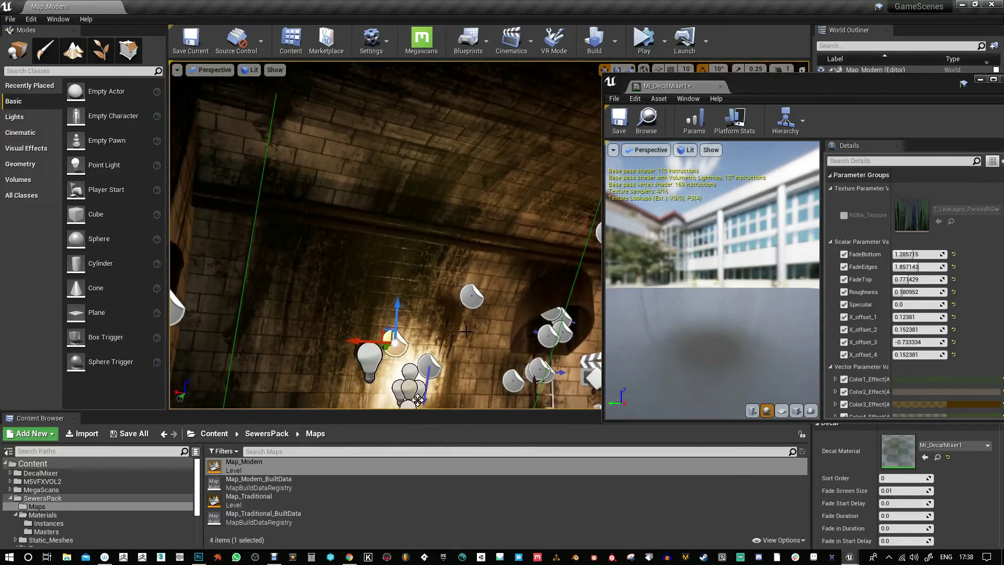
- Try bright pink, yellow-green and pale yellow for Color1_Effect(A), and discard the color change
scroll(916, 364, down, 1)
click(918, 362)
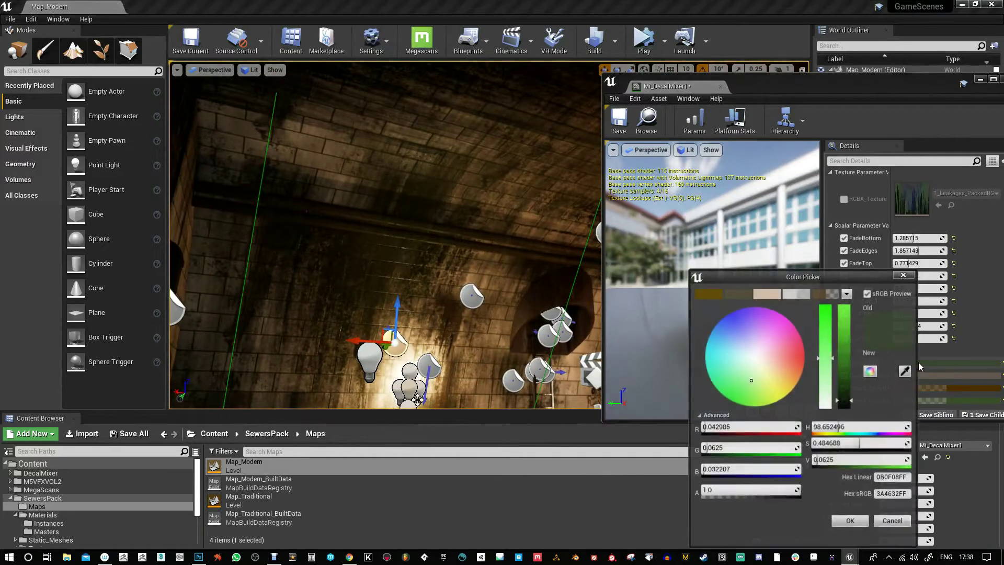
drag(786, 367, 802, 340)
drag(844, 401, 844, 315)
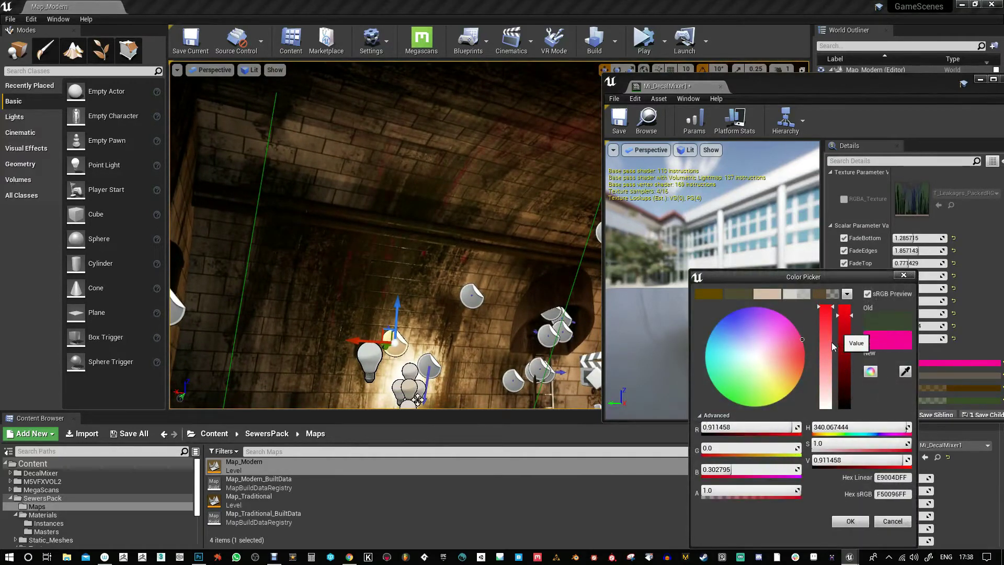
mouse_move(803, 351)
mouse_down()
mouse_move(756, 326)
mouse_move(705, 365)
mouse_move(749, 409)
mouse_move(766, 405)
mouse_move(768, 432)
mouse_up()
click(778, 419)
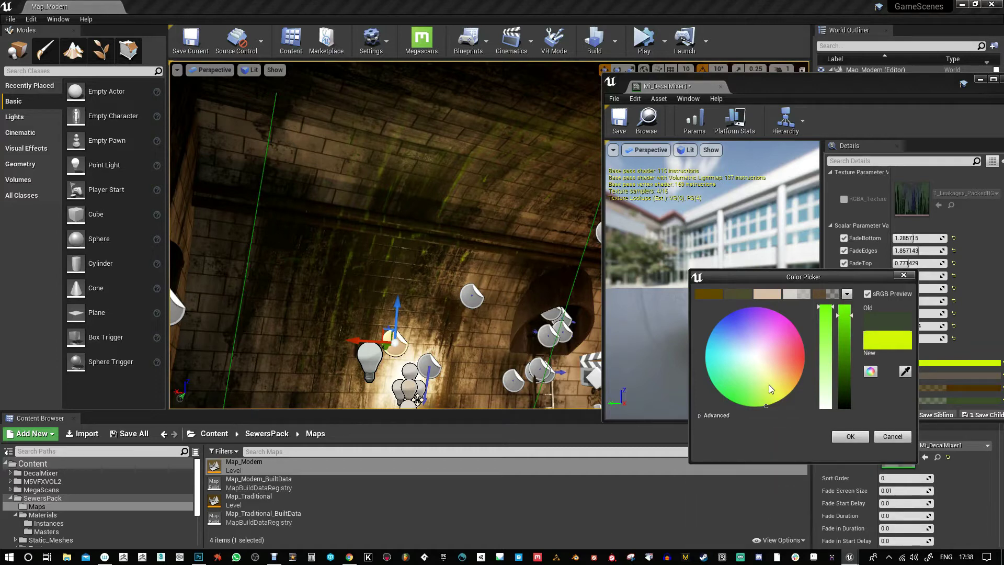
click(773, 390)
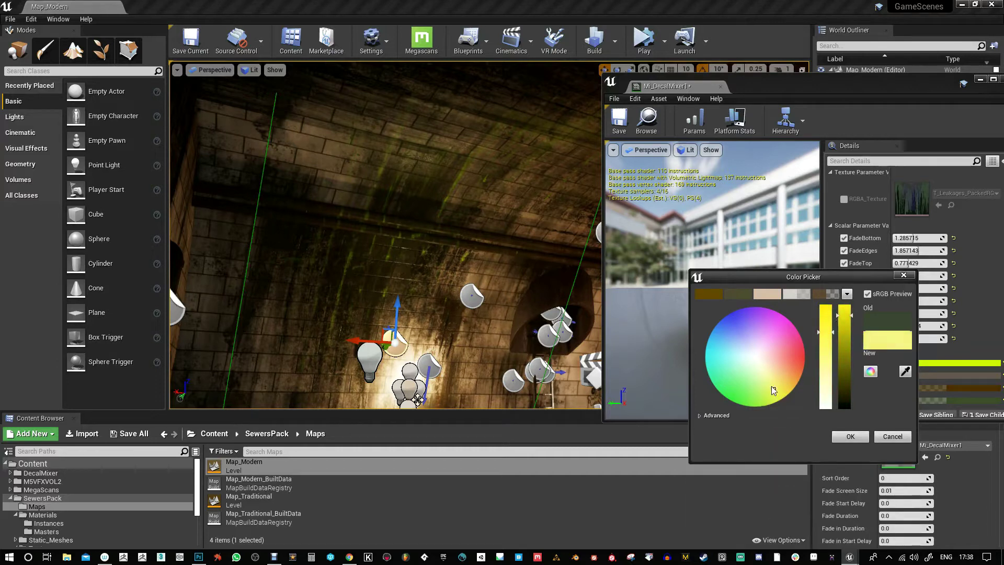
click(894, 438)
- Widen the parameter area, try orange with an alpha of 0.055 for Color1_Effect(A), and discard the color change
drag(823, 366, 738, 366)
click(860, 364)
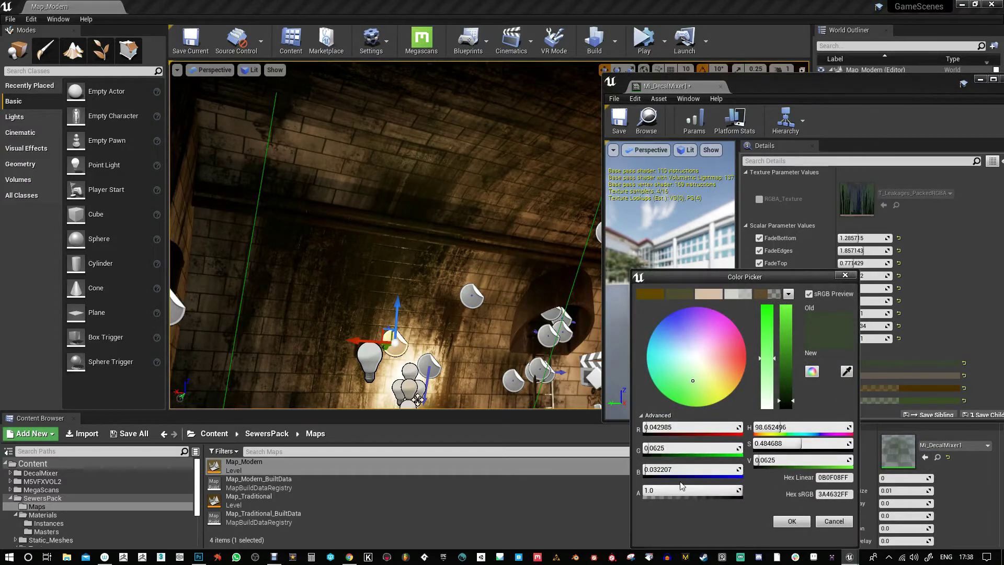
drag(729, 384, 748, 374)
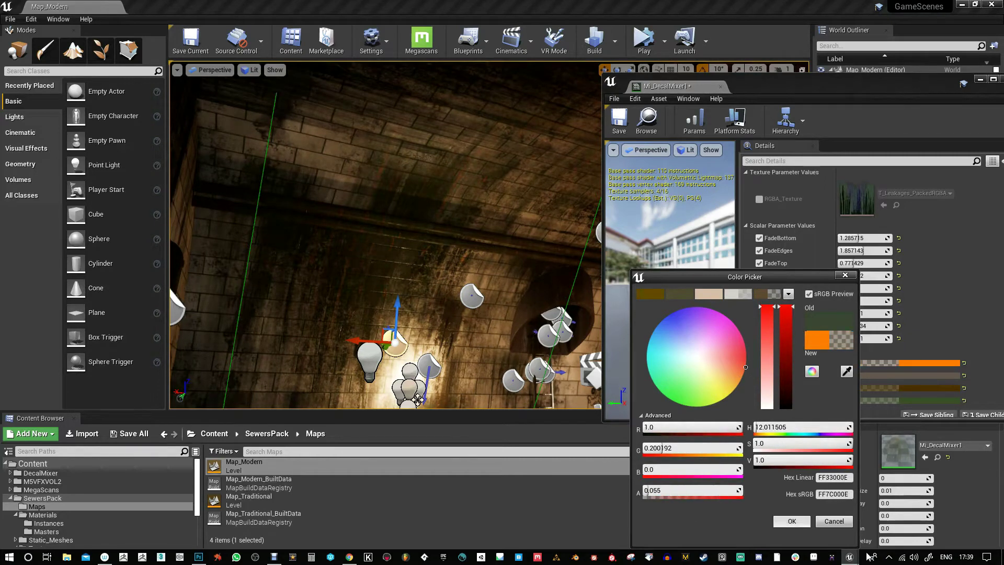
click(843, 526)
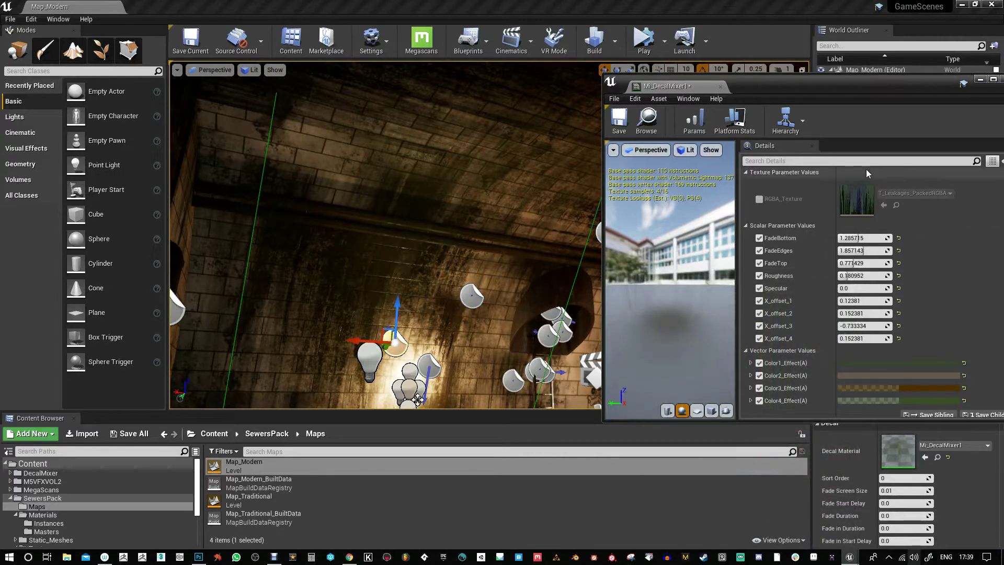
- Enable the RGBA_Texture override in MI_DecalMixer1 and locate its T_Leakages_PackedRGBA texture among the project assets
drag(842, 85, 802, 70)
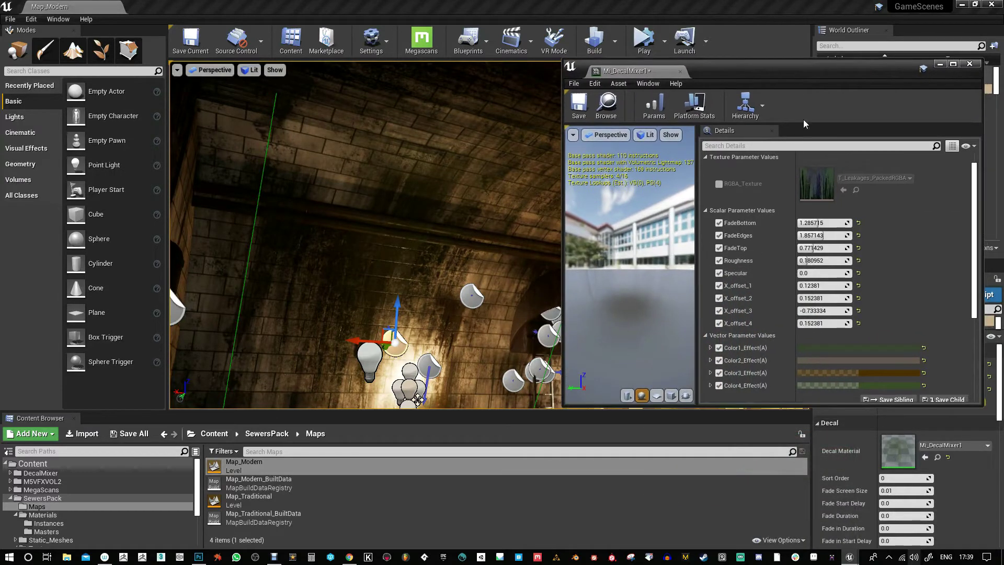
click(719, 184)
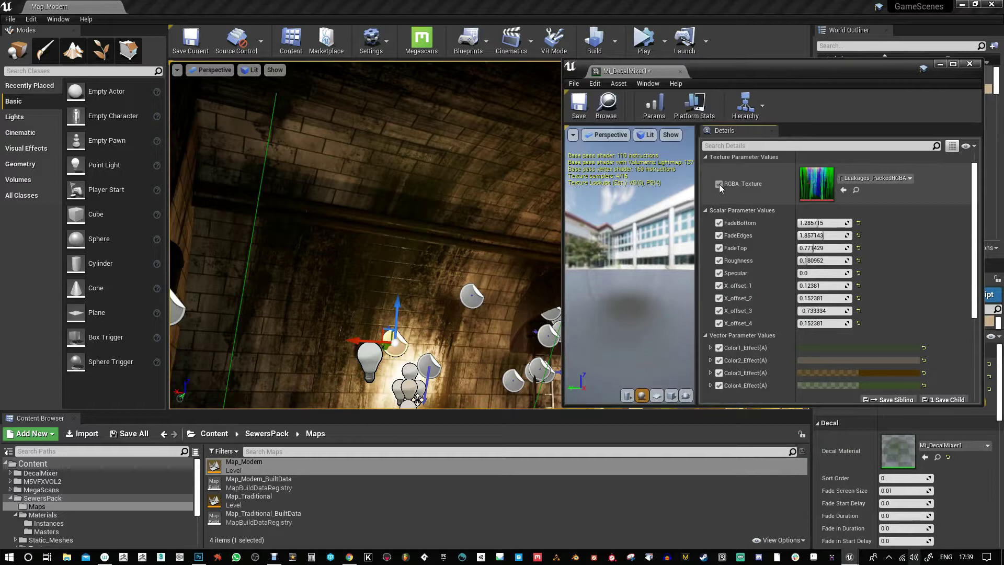
click(856, 190)
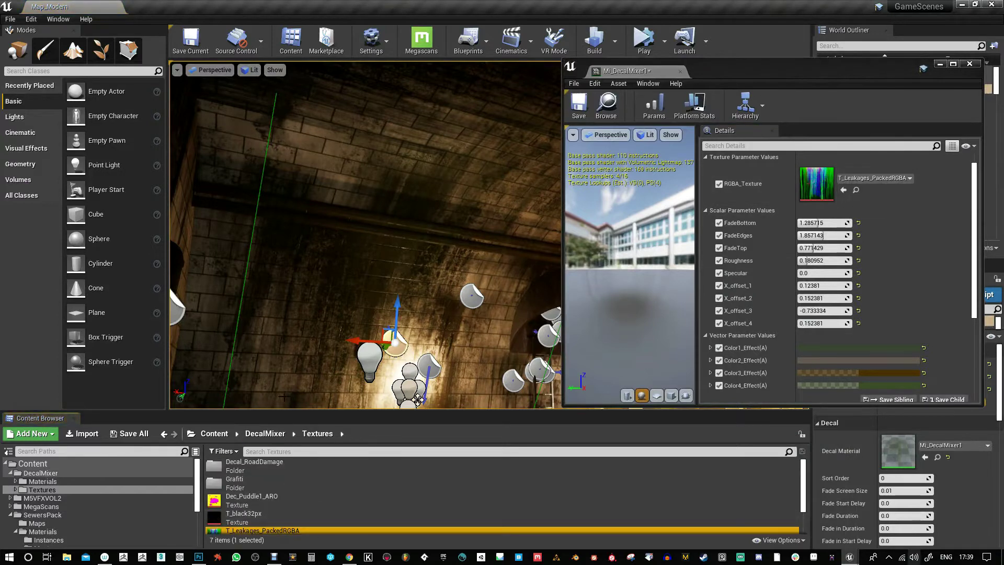
- Enlarge the asset browser, open the T_Leakages_PackedRGBA texture for inspection, and widen its editor window
drag(288, 411, 285, 351)
double_click(218, 482)
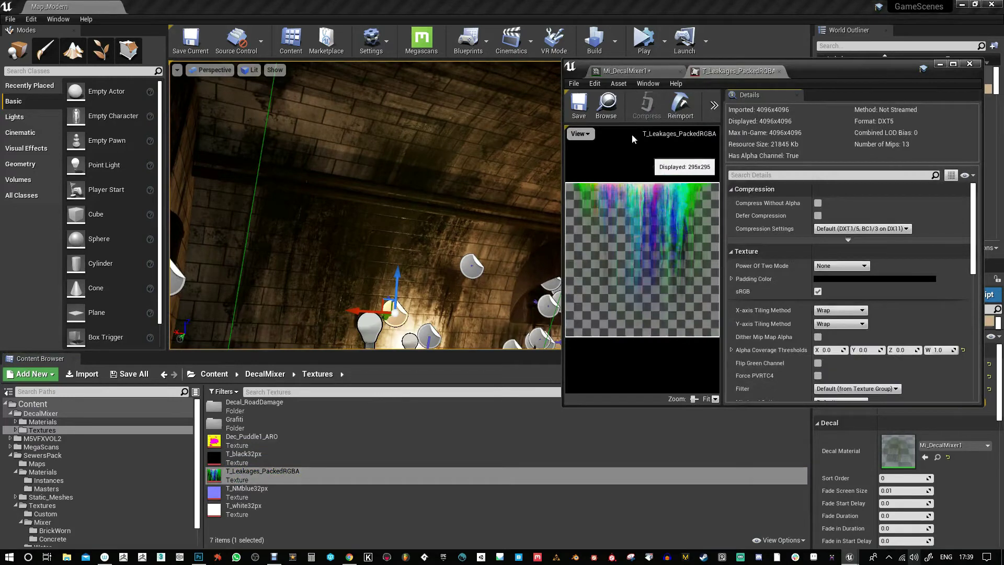
drag(561, 171, 317, 171)
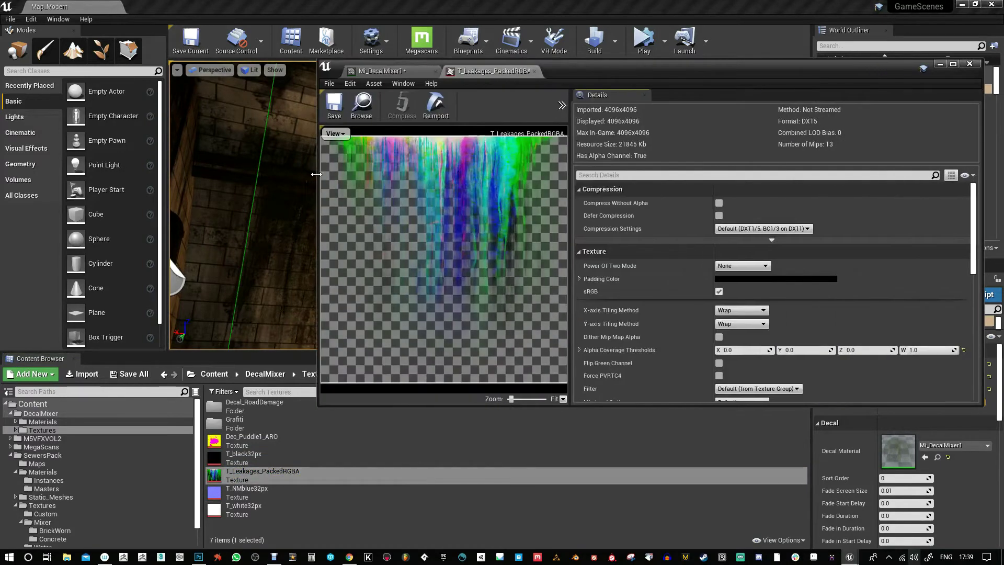
- Isolate the alpha channel of T_Leakages_PackedRGBA in the preview, followed by the blue channel alone
click(335, 134)
click(350, 158)
click(334, 133)
click(325, 166)
click(325, 178)
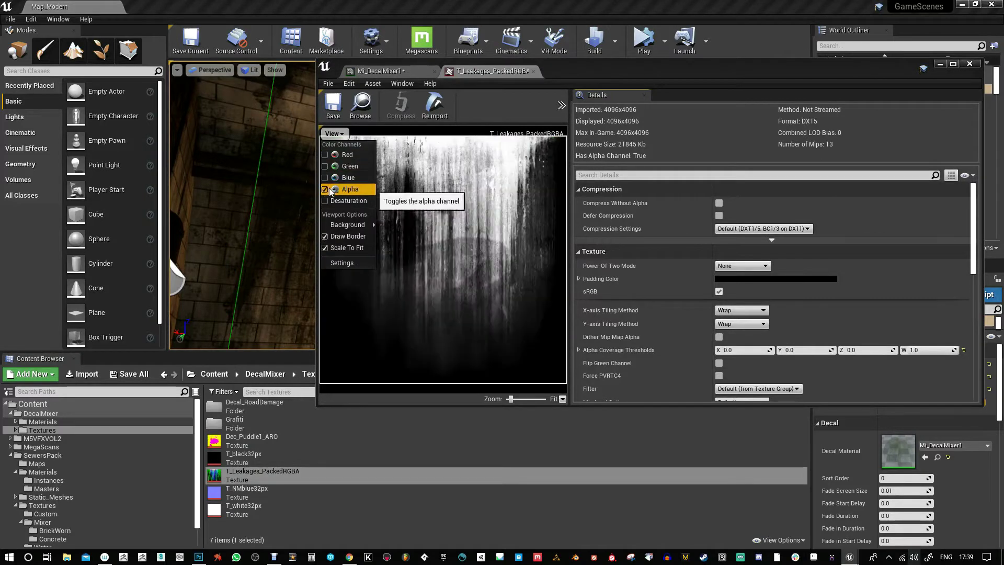
click(340, 178)
click(340, 189)
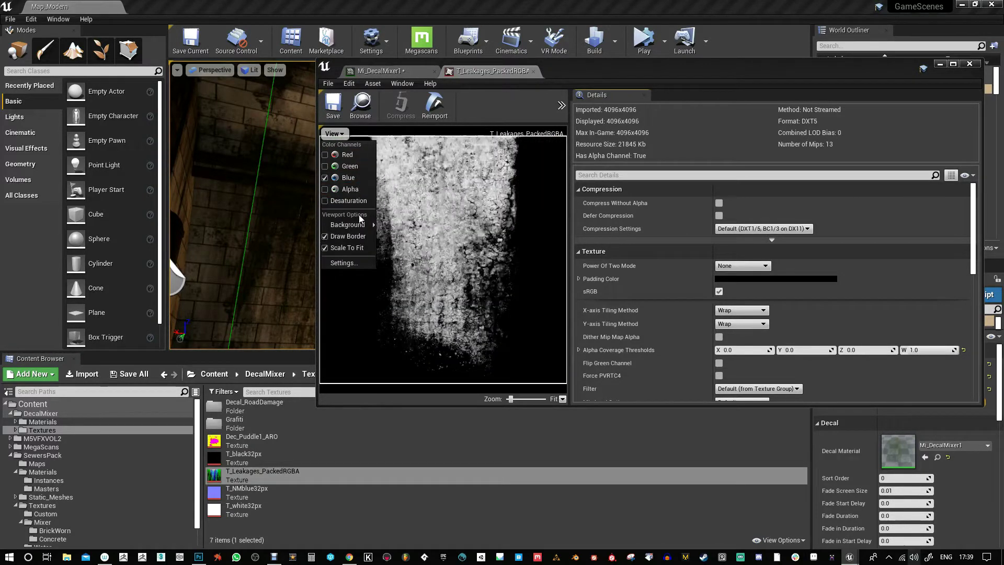
- Preview the green channel of T_Leakages_PackedRGBA alone, followed by the red channel alone
click(328, 178)
click(325, 167)
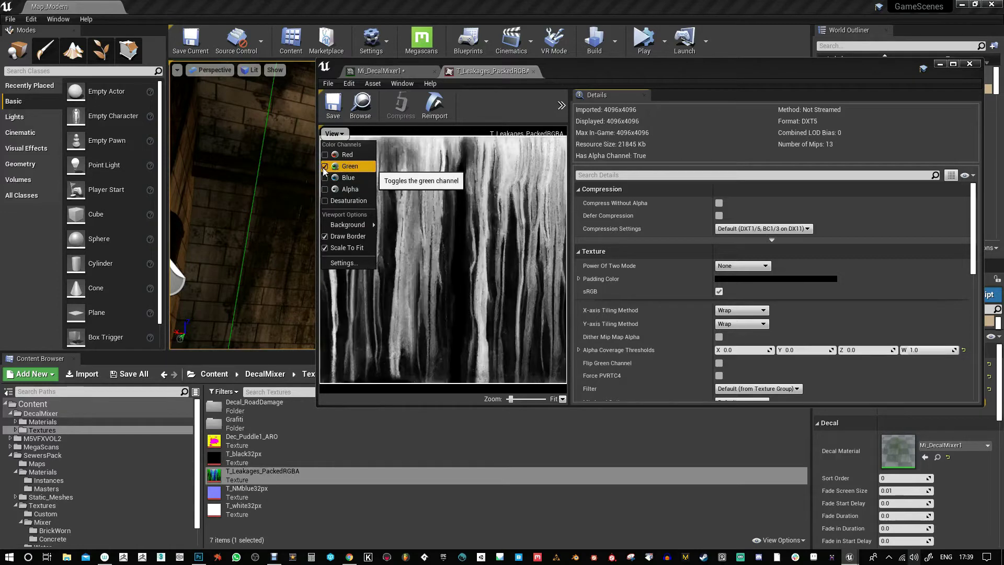
click(325, 165)
click(325, 156)
click(326, 155)
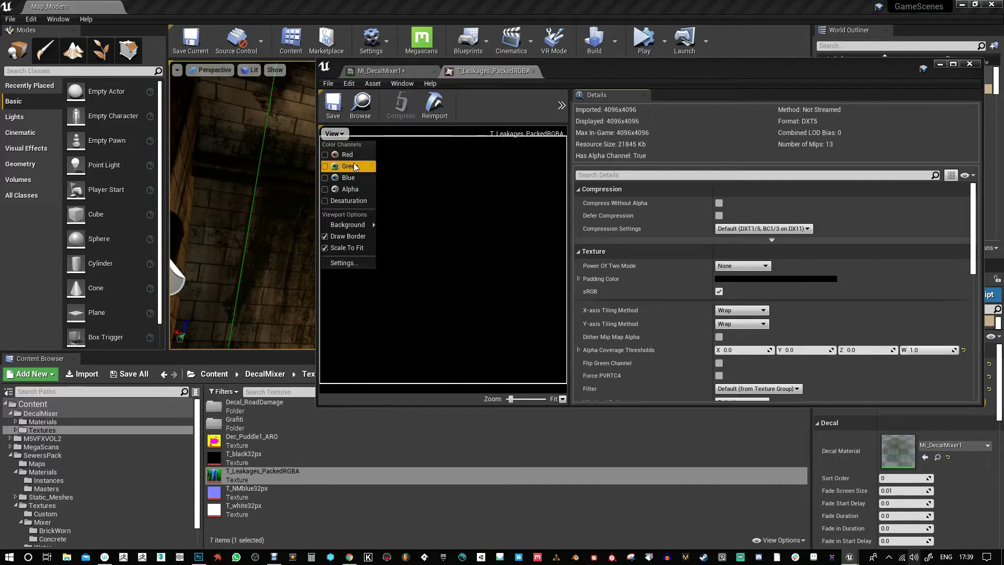
- Restore the red, green, blue and alpha channels in the texture preview and return to MI_DecalMixer1
click(333, 155)
click(325, 167)
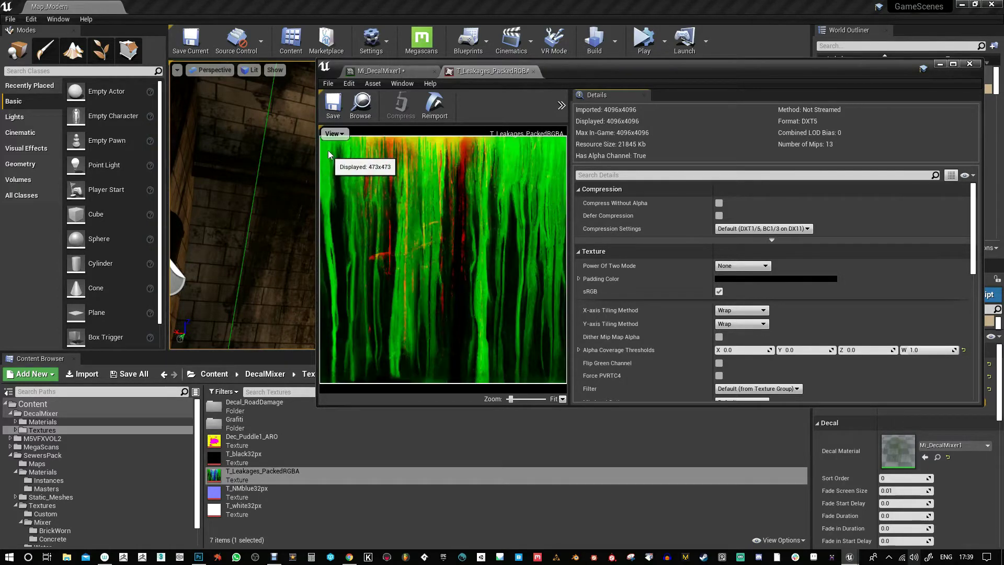
click(327, 178)
click(329, 189)
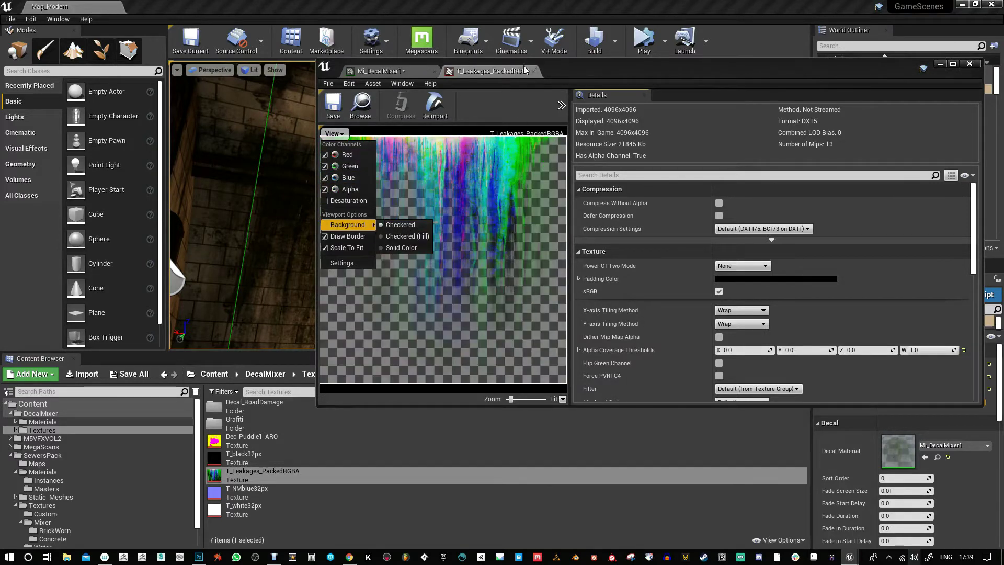
click(410, 74)
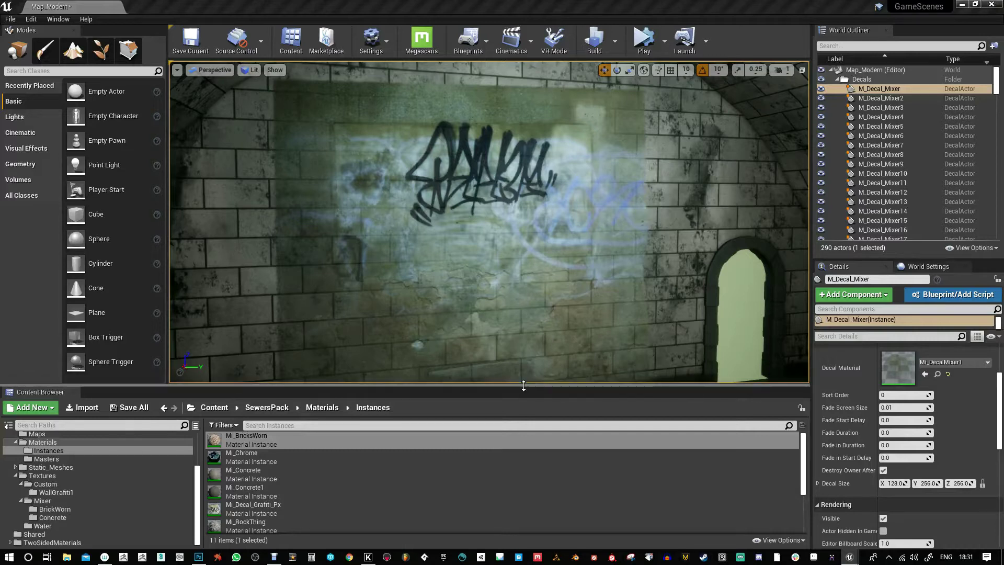
- Enlarge the level view around the graffiti wall and bring up the M_Decal_ColorPlx material graph at full size
drag(524, 385, 525, 420)
right_drag(520, 369, 529, 365)
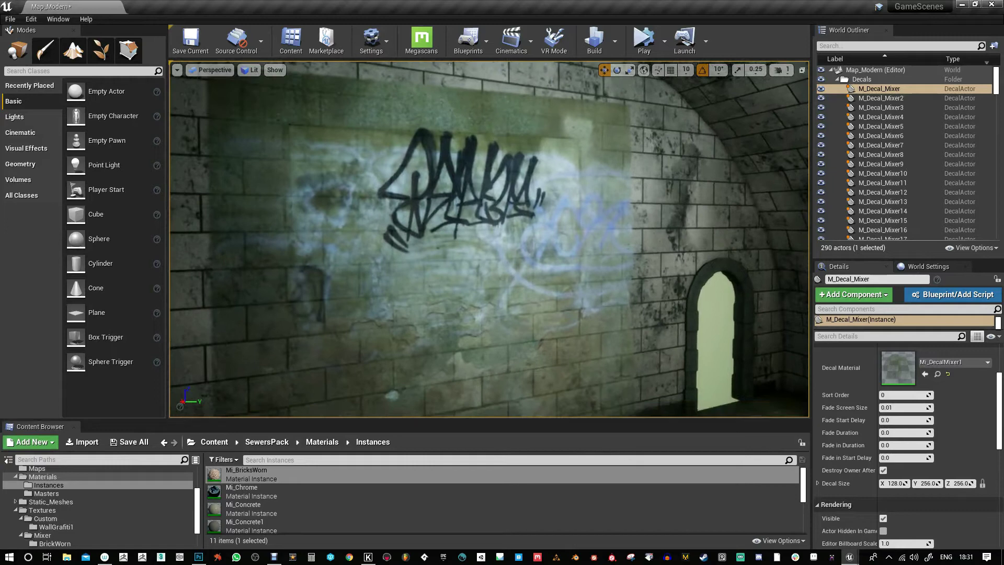
drag(948, 48, 266, 112)
click(613, 106)
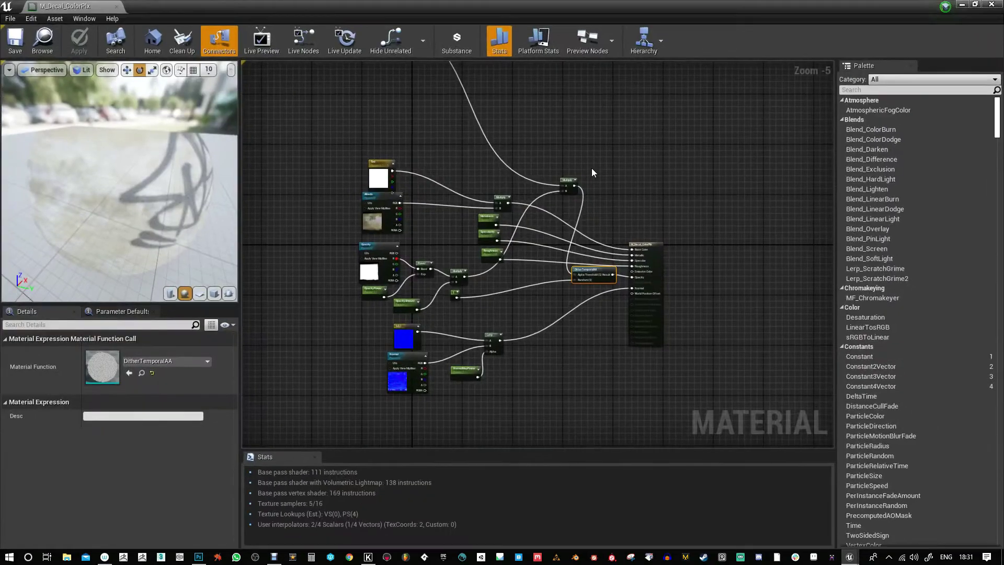
- Look over the M_Decal_ColorPlx graph, including its Fading group and the main parameter nodes
right_drag(586, 157, 764, 329)
right_drag(504, 235, 663, 318)
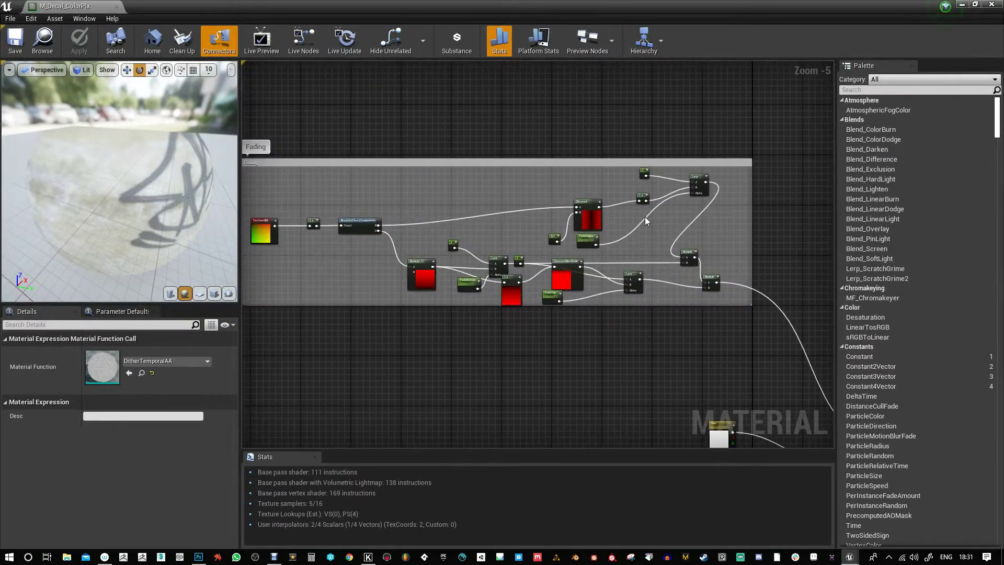
right_drag(583, 194, 715, 194)
right_drag(623, 273, 368, 235)
- Shift the Tint node slightly in the graph and select the Albedo texture parameter
scroll(382, 200, up, 5)
drag(413, 141, 396, 126)
click(417, 230)
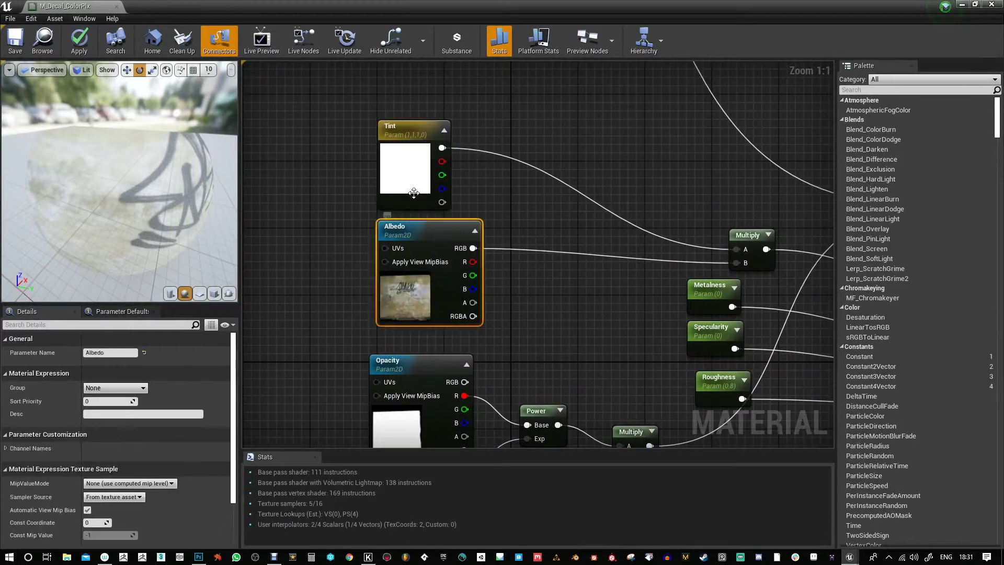
right_drag(507, 300, 505, 267)
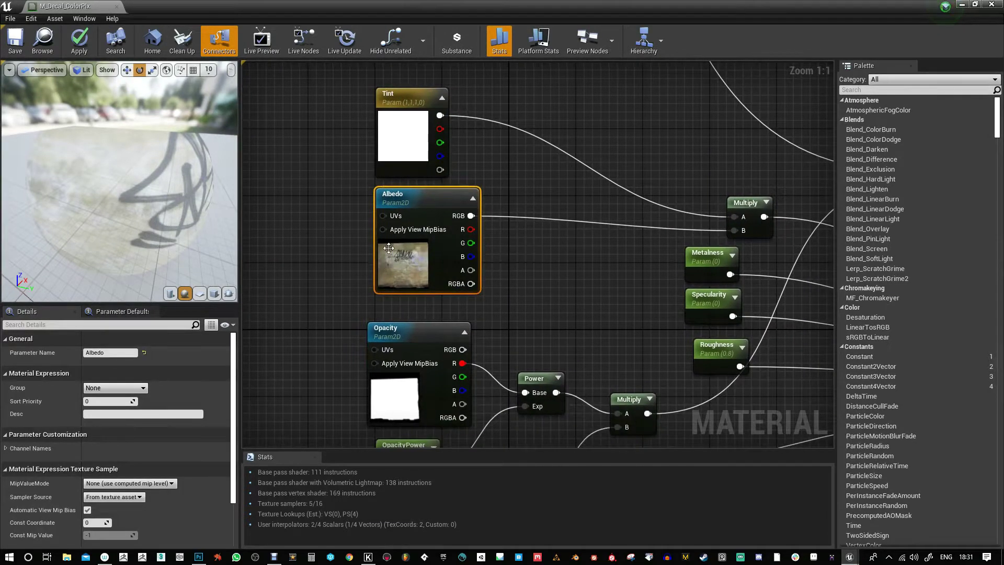
- Examine the Opacity texture parameter and its OpacityPower and OpacityAmount controls
right_drag(577, 311, 431, 316)
scroll(431, 318, down, 1)
right_drag(530, 325, 698, 215)
right_drag(450, 266, 510, 216)
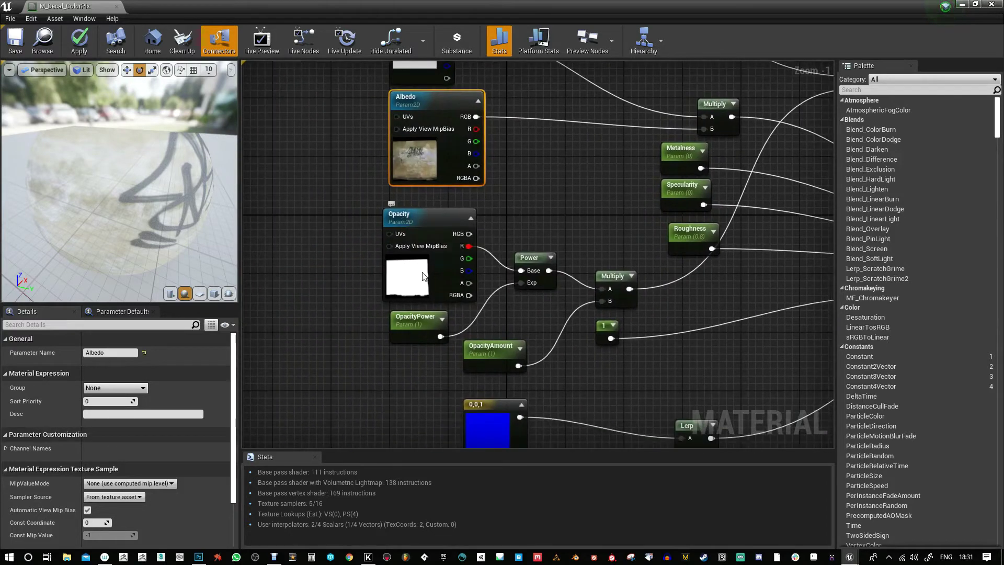
scroll(401, 272, up, 1)
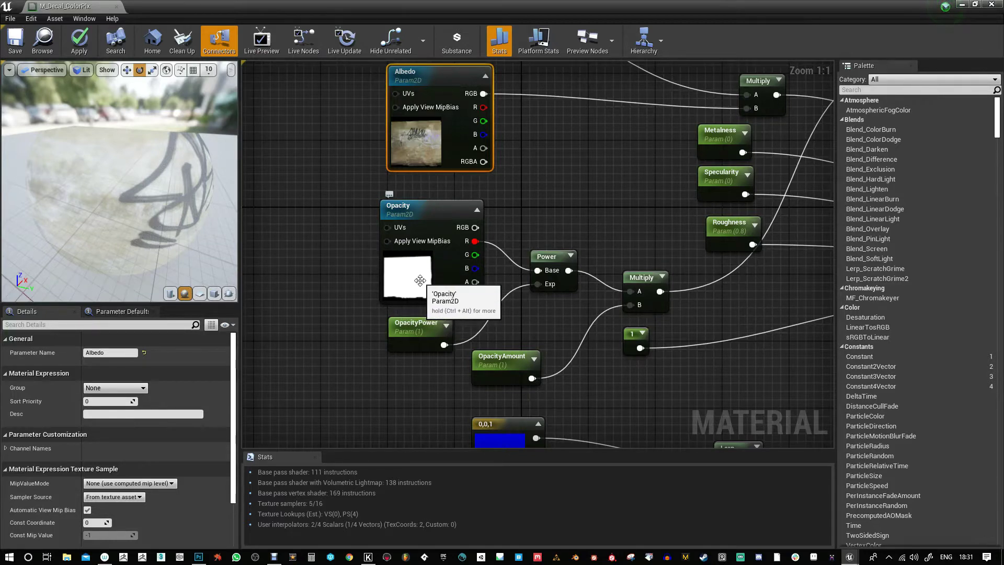
- Inspect the normal map branch: the Lerp, the 0,0,1 constant, the Normal texture and the NormalMapPower parameter
mouse_move(495, 306)
right_down()
mouse_move(441, 296)
mouse_move(444, 226)
right_up()
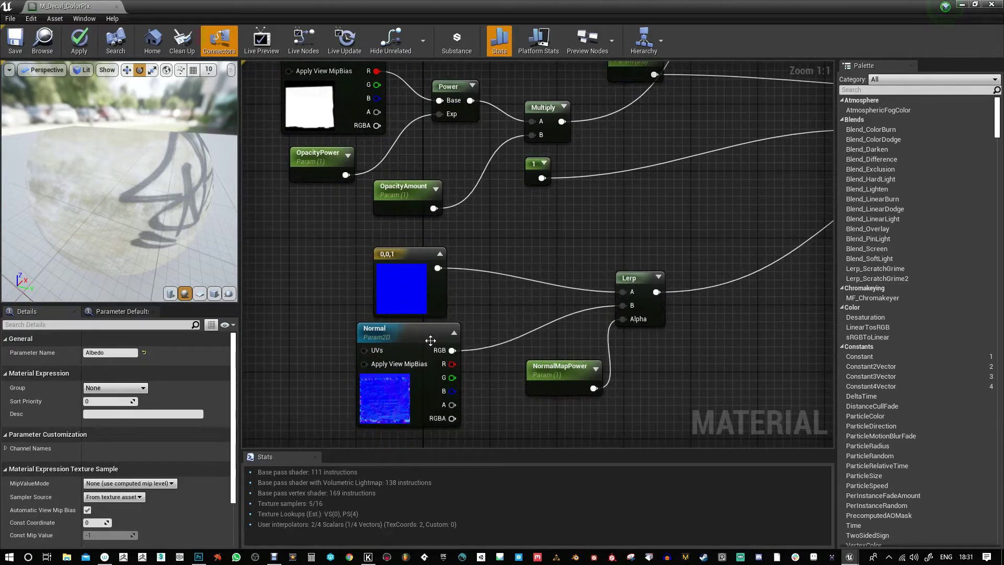
right_drag(552, 328, 418, 323)
scroll(420, 323, down, 2)
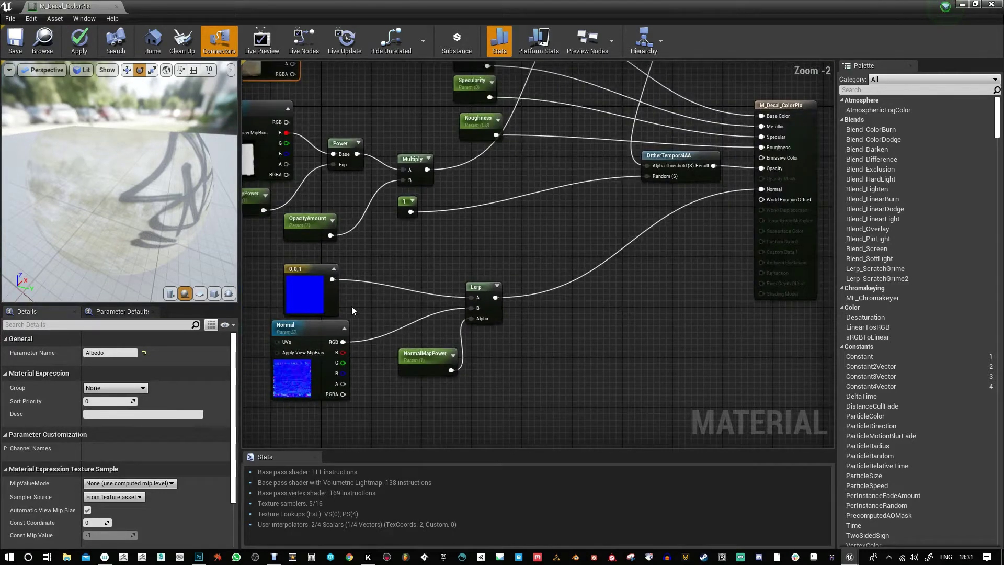
scroll(423, 304, up, 2)
click(608, 281)
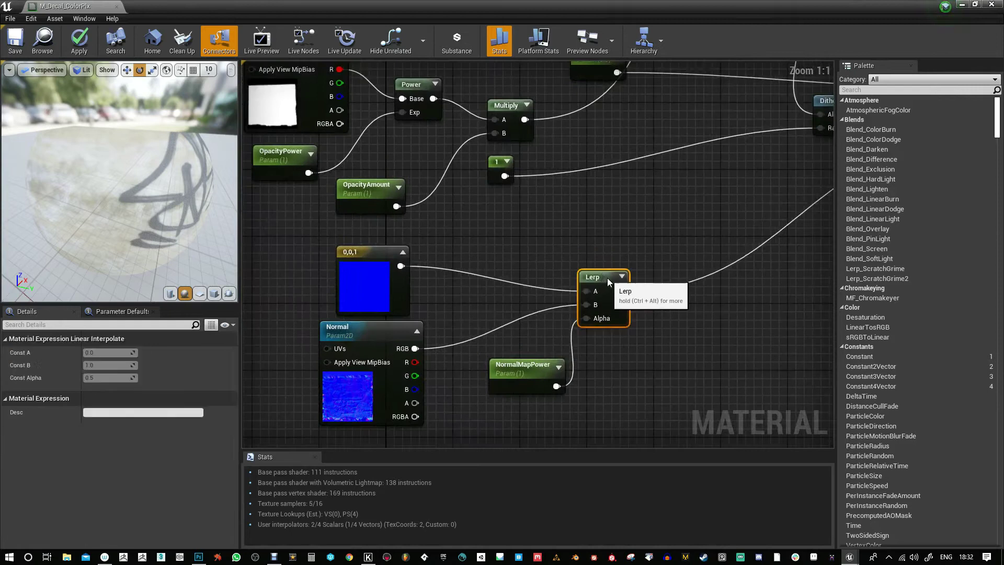
click(366, 265)
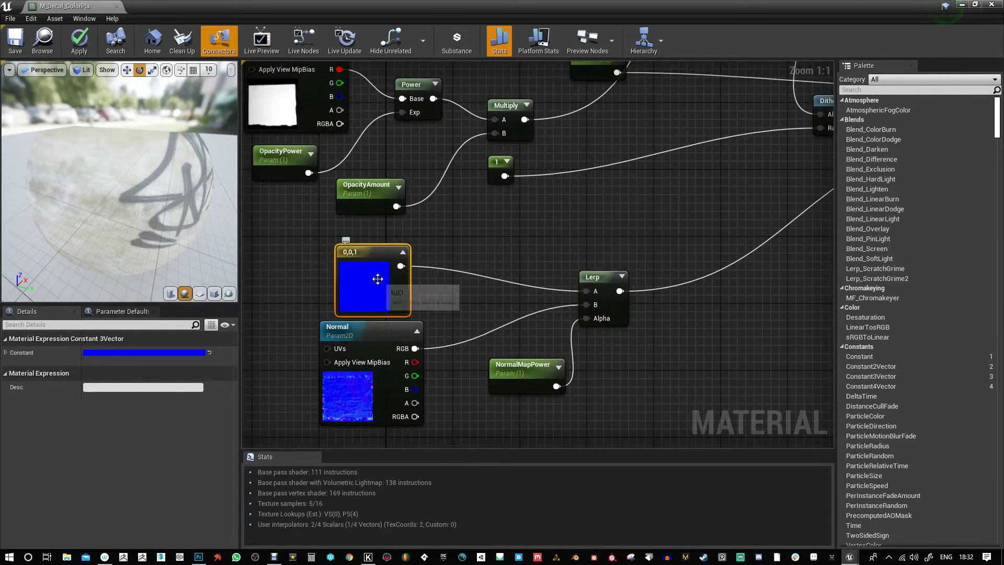
click(392, 373)
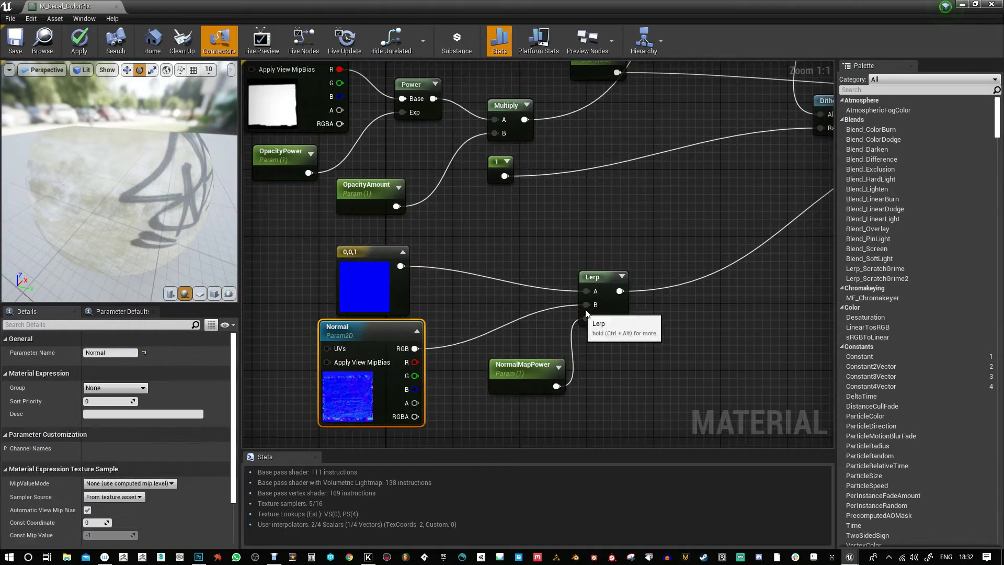
click(518, 366)
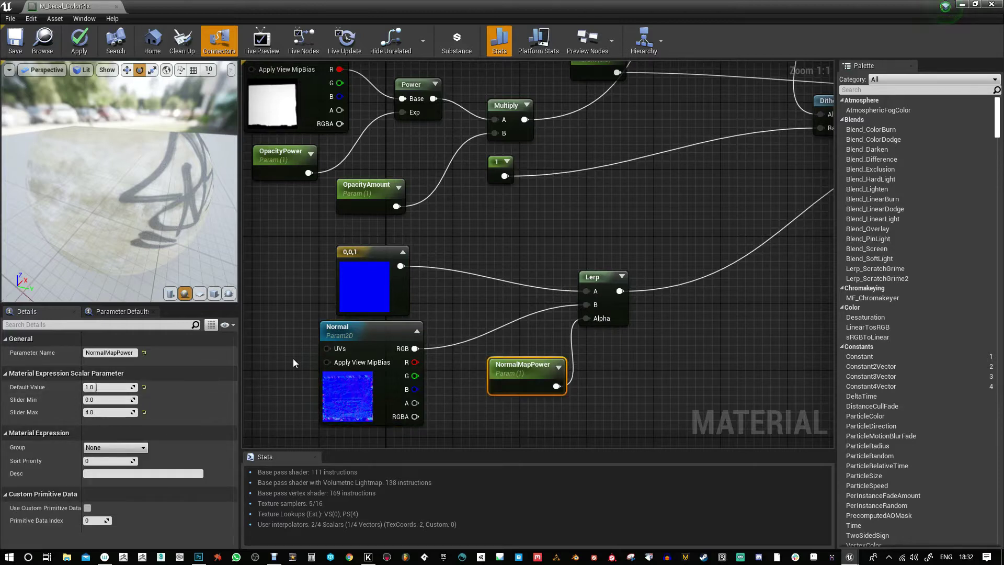
- Review the connections into the material output and inspect the Roughness parameter beside Metalness and Specularity
right_drag(526, 390, 371, 393)
scroll(534, 298, down, 4)
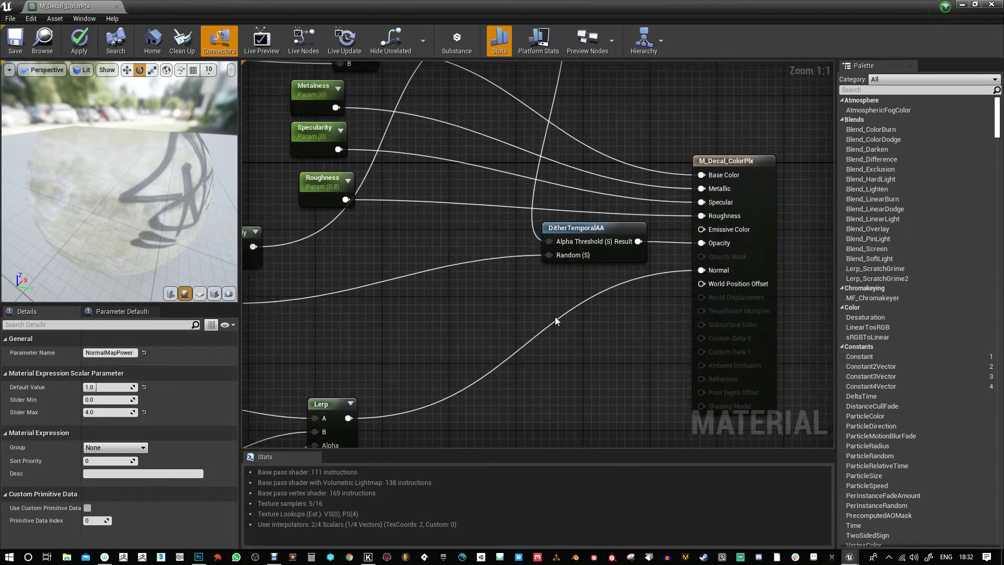
scroll(547, 306, up, 4)
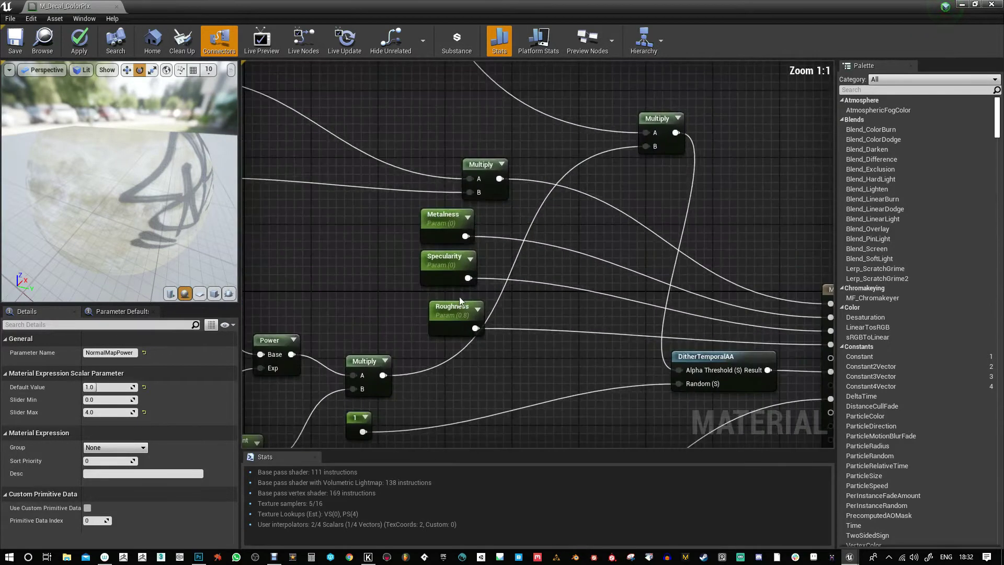
click(454, 311)
right_drag(439, 281, 585, 293)
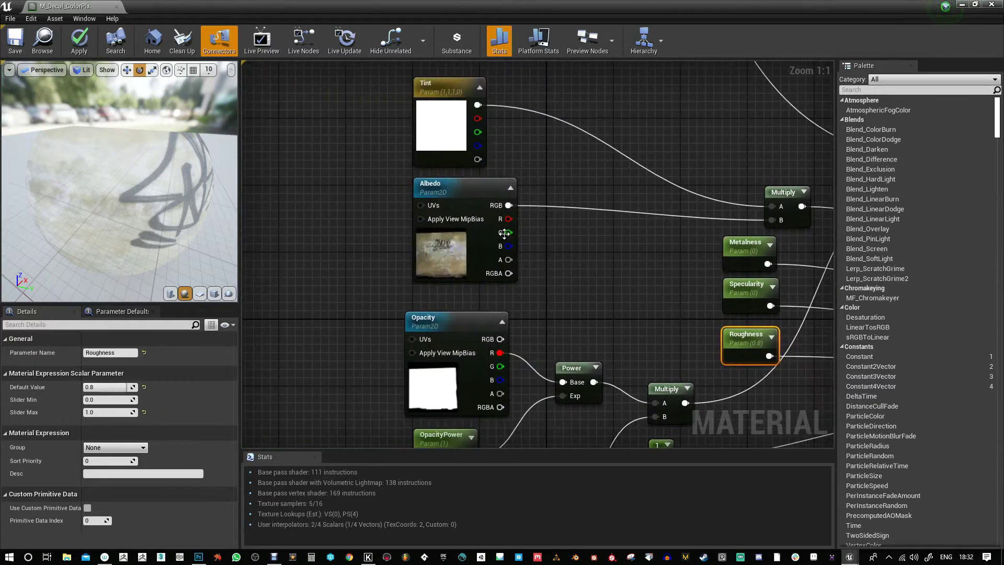
right_drag(613, 259, 550, 245)
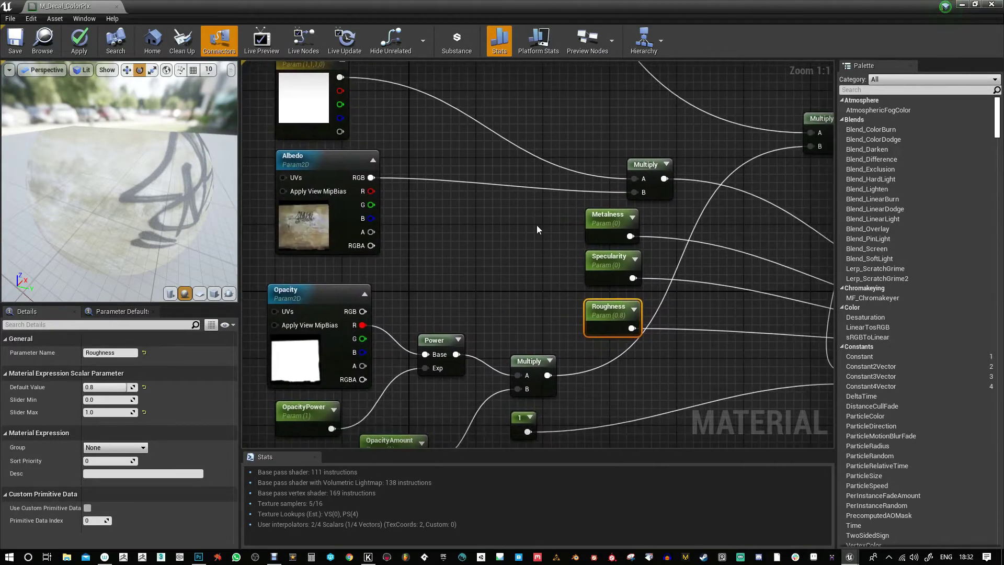
right_drag(619, 214, 500, 242)
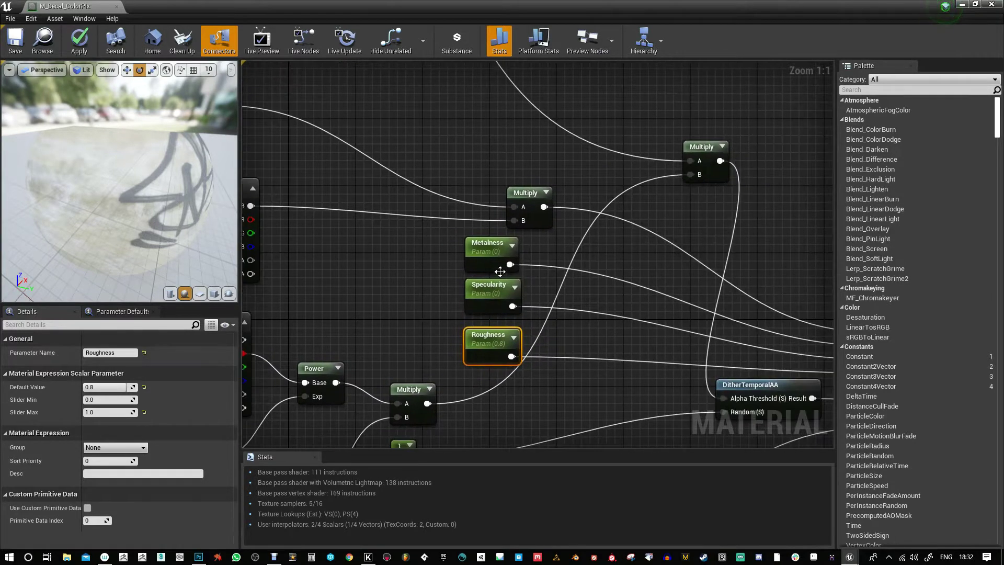
- Go to the start of the Fading group, select its TexCoord node and expand the preview of the adjoining 1-x node
right_drag(616, 280, 680, 328)
scroll(680, 328, down, 2)
right_drag(530, 227, 661, 414)
right_drag(403, 190, 640, 378)
right_drag(325, 230, 707, 299)
right_drag(397, 245, 563, 244)
scroll(366, 224, up, 2)
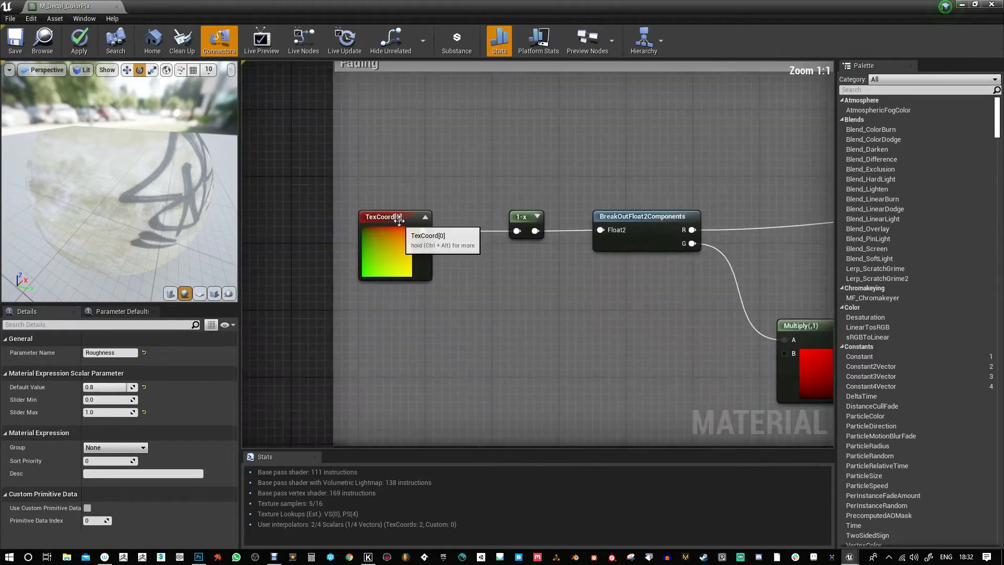
click(400, 220)
click(537, 216)
- Trace the Fading network from TexCoord through 1-x and BreakOutFloat2Components, and inspect the Multiply node on the G output
right_drag(555, 269, 409, 222)
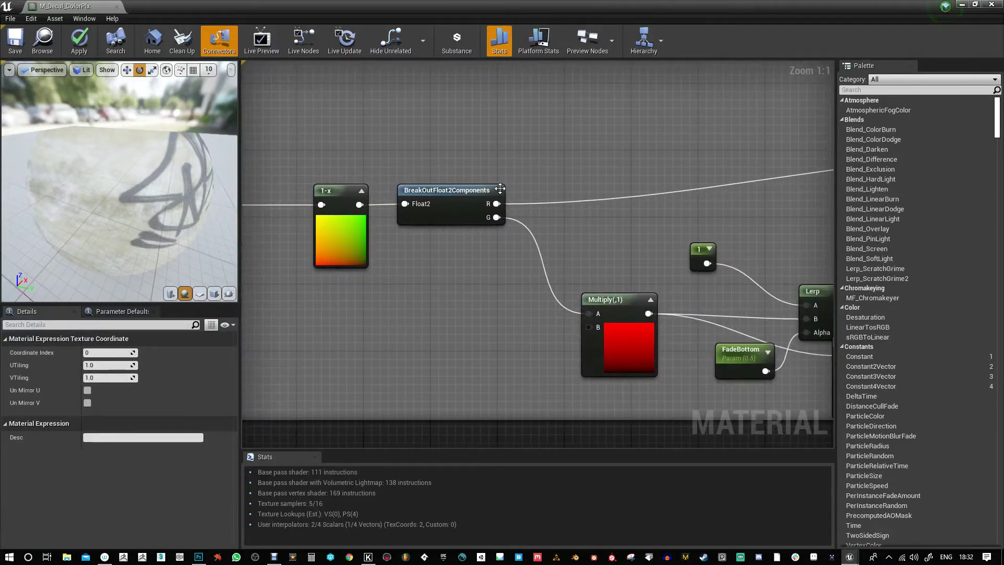
right_drag(273, 221, 461, 216)
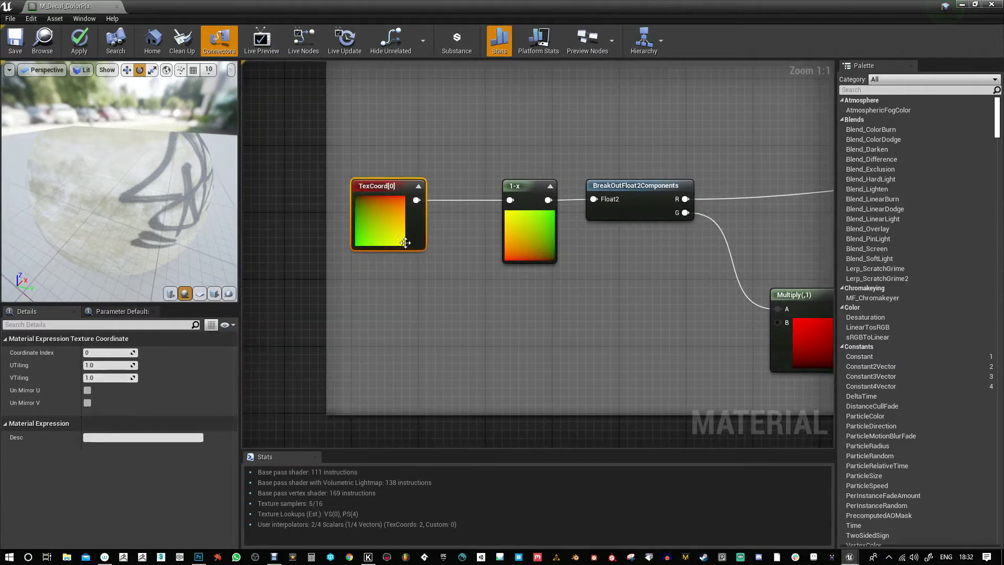
right_drag(649, 272, 463, 264)
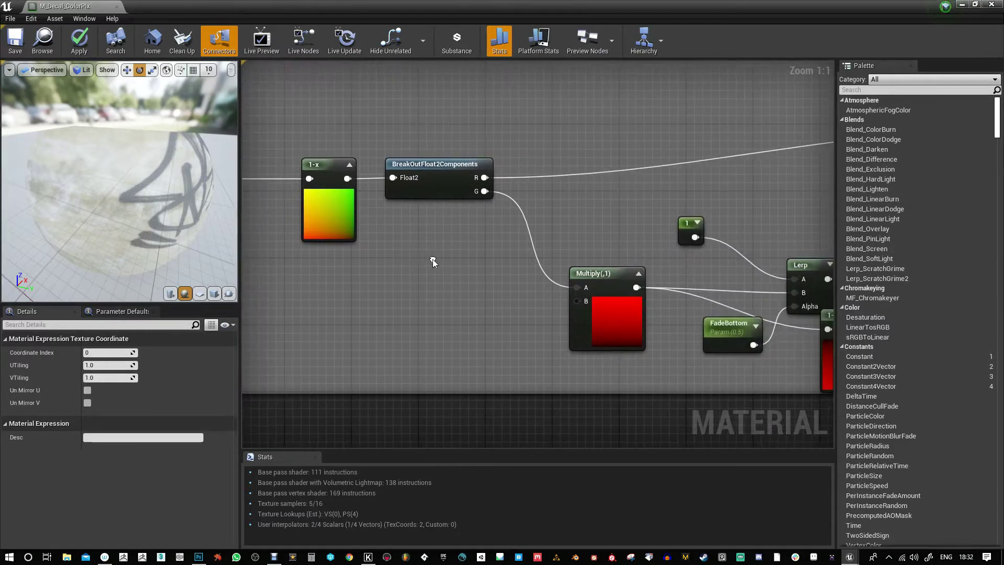
right_drag(448, 339, 287, 349)
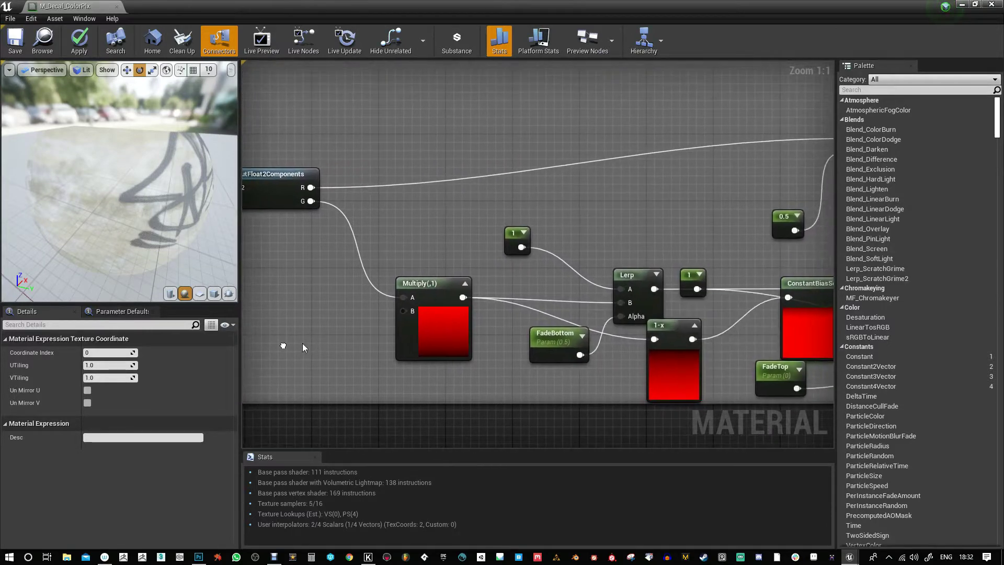
click(423, 280)
mouse_move(492, 291)
right_down()
mouse_move(429, 347)
mouse_move(486, 292)
right_up()
scroll(430, 347, down, 1)
scroll(476, 301, up, 1)
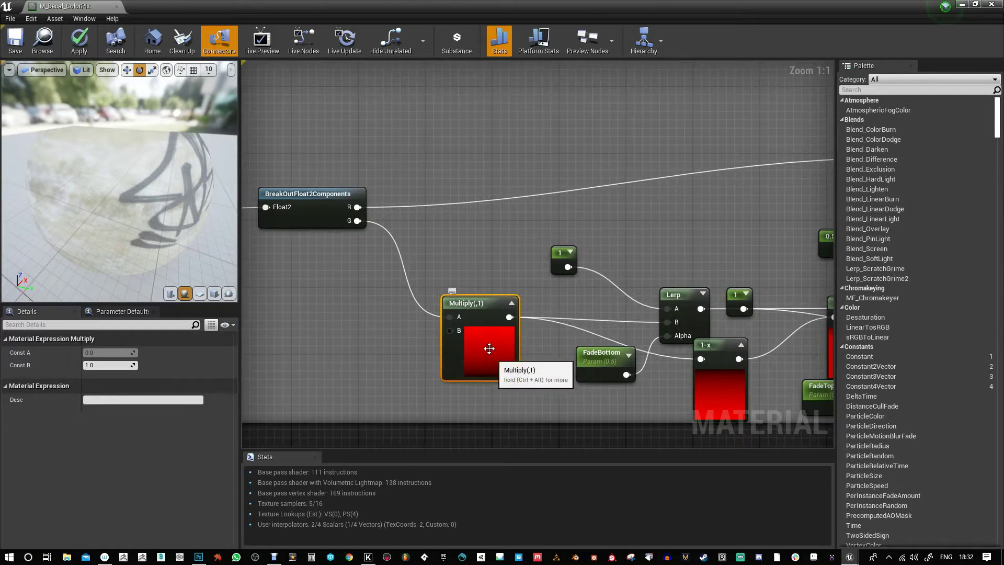
- Follow the R output to the Distance node and examine it together with the 0.5 constant and FadeEdges
right_drag(474, 323, 263, 406)
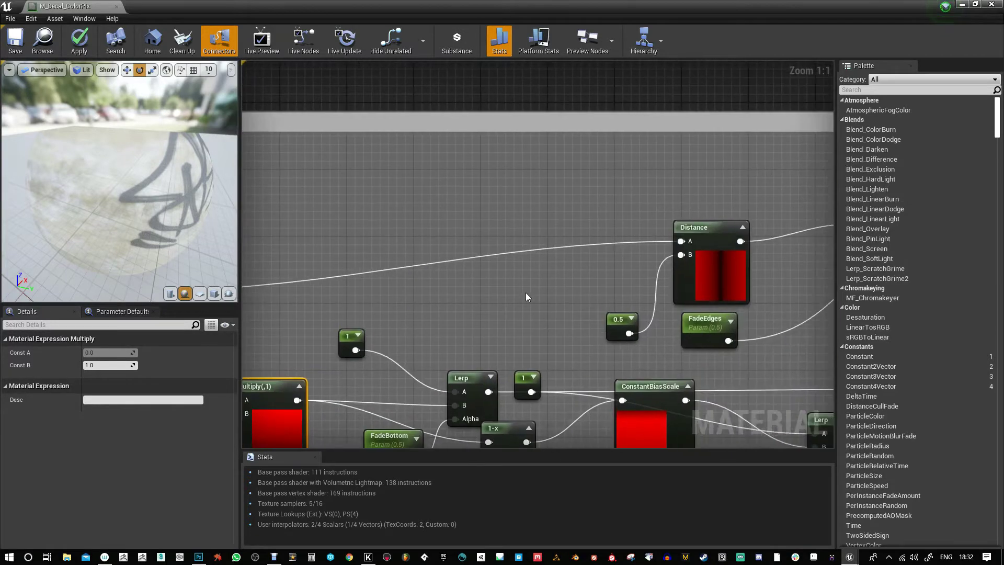
scroll(527, 296, down, 1)
scroll(707, 278, up, 1)
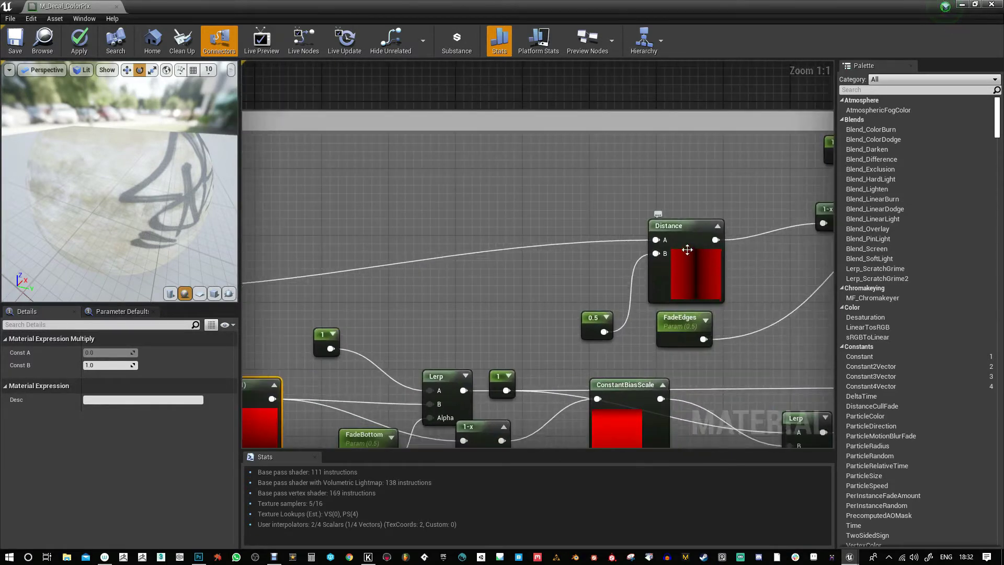
- Reposition the FadeBottom and Lerp nodes closer to the Multiply node in the Fading group, and inspect ConstantBiasScale
right_drag(707, 327, 831, 171)
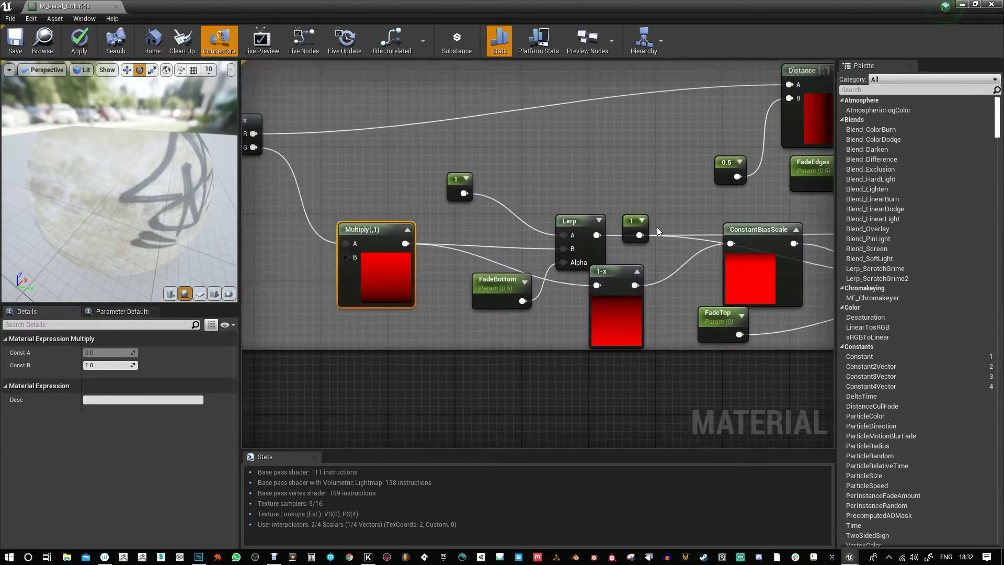
drag(495, 285, 470, 293)
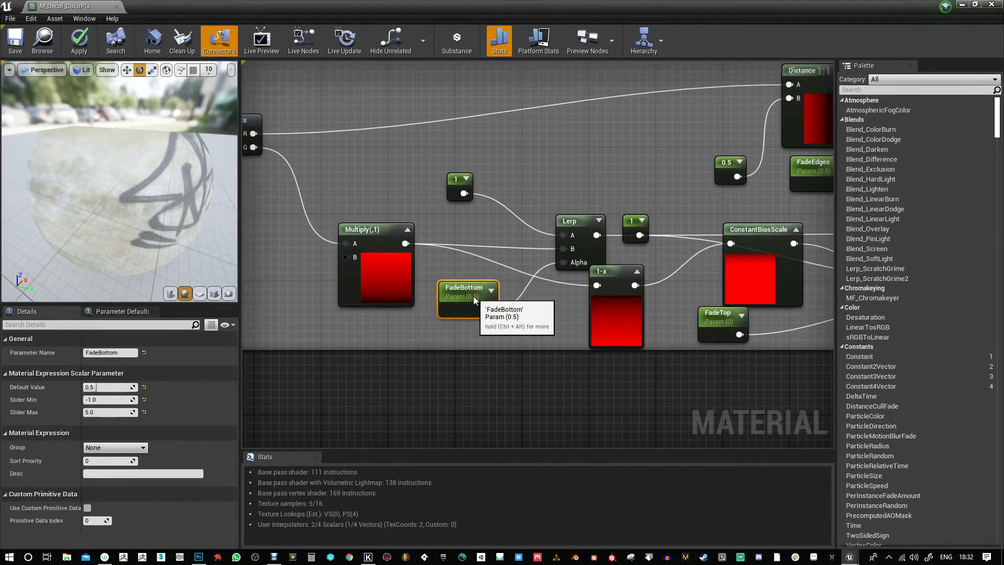
drag(577, 228, 544, 221)
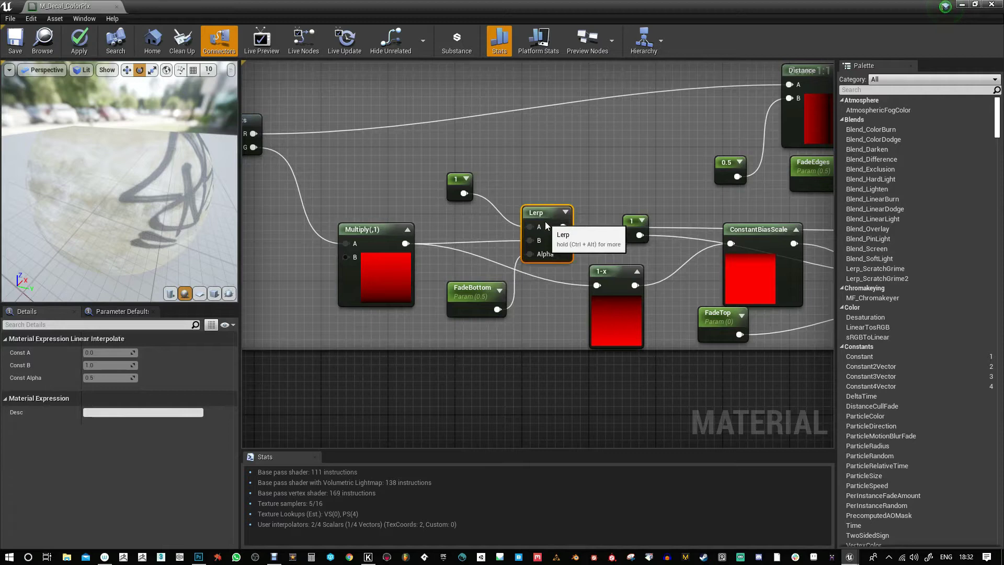
right_drag(582, 321, 488, 283)
right_drag(635, 261, 482, 274)
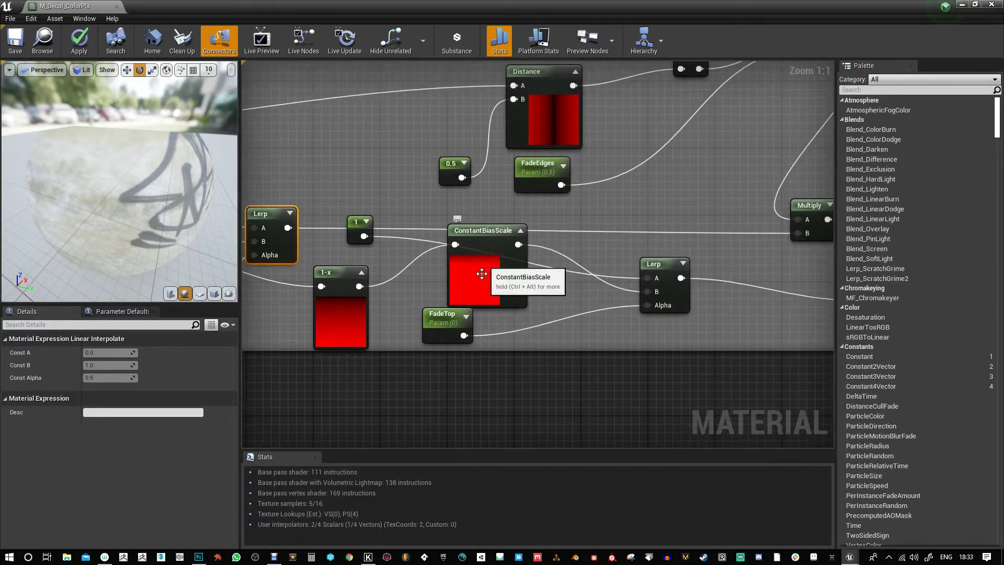
- Expand the preview of the Fading group's final Multiply node and shift the node slightly within the group
scroll(507, 283, down, 2)
right_drag(725, 272, 520, 260)
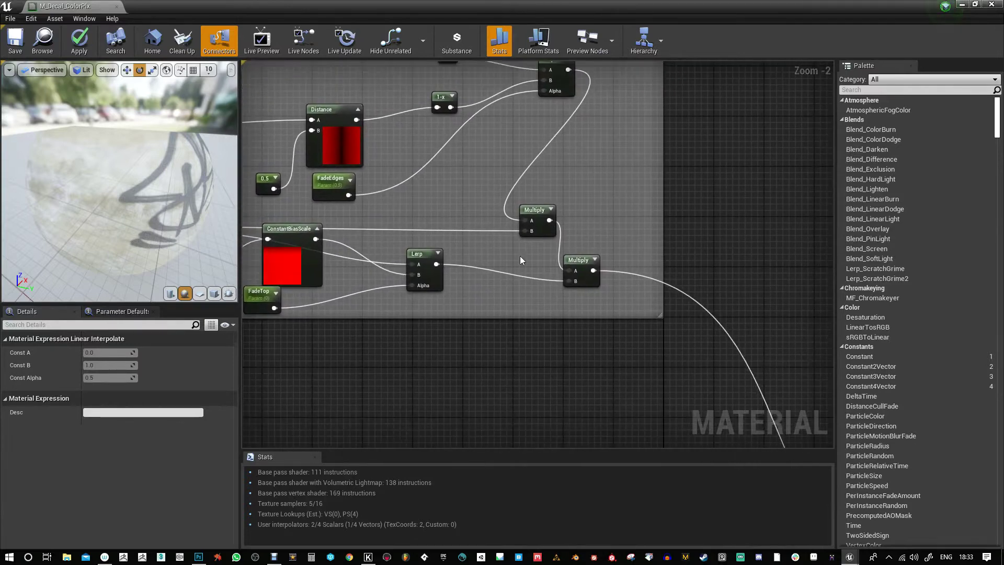
click(597, 257)
drag(599, 260, 606, 253)
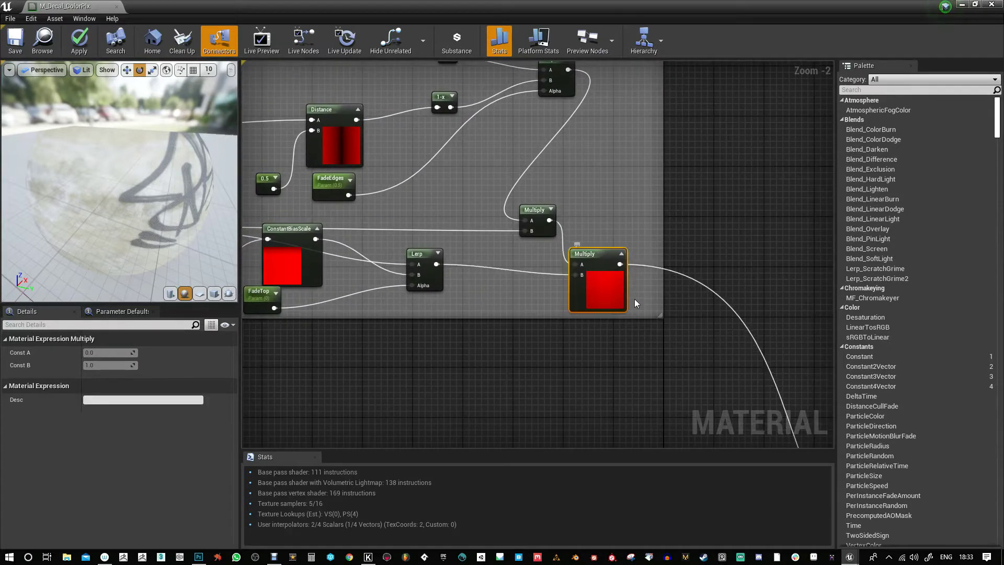
- Trace the Fading output through the main graph's Multiply and DitherTemporalAA nodes to Opacity, and review the Opacity texture branch
scroll(745, 355, down, 2)
right_drag(706, 332, 561, 146)
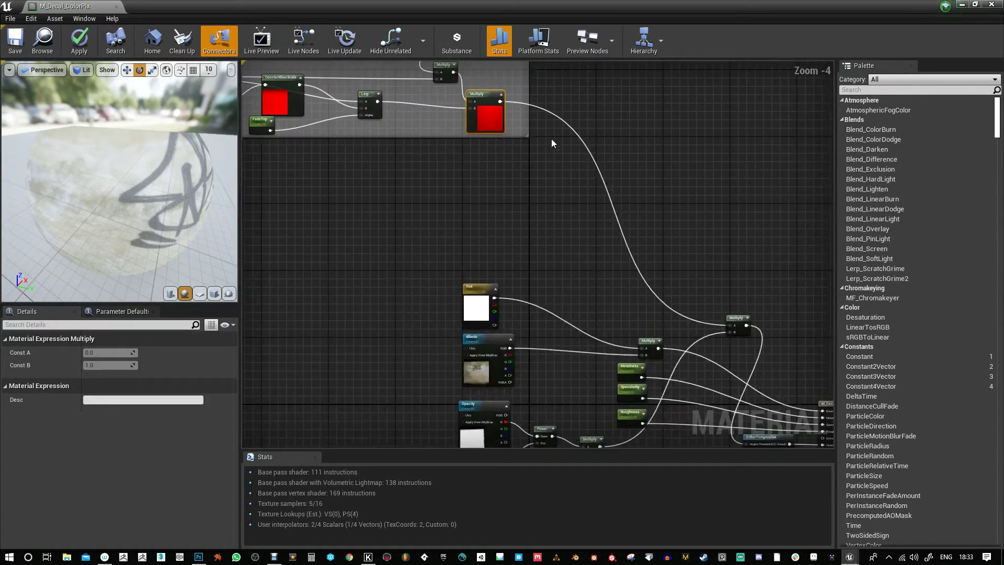
right_drag(706, 344, 548, 233)
scroll(629, 280, up, 2)
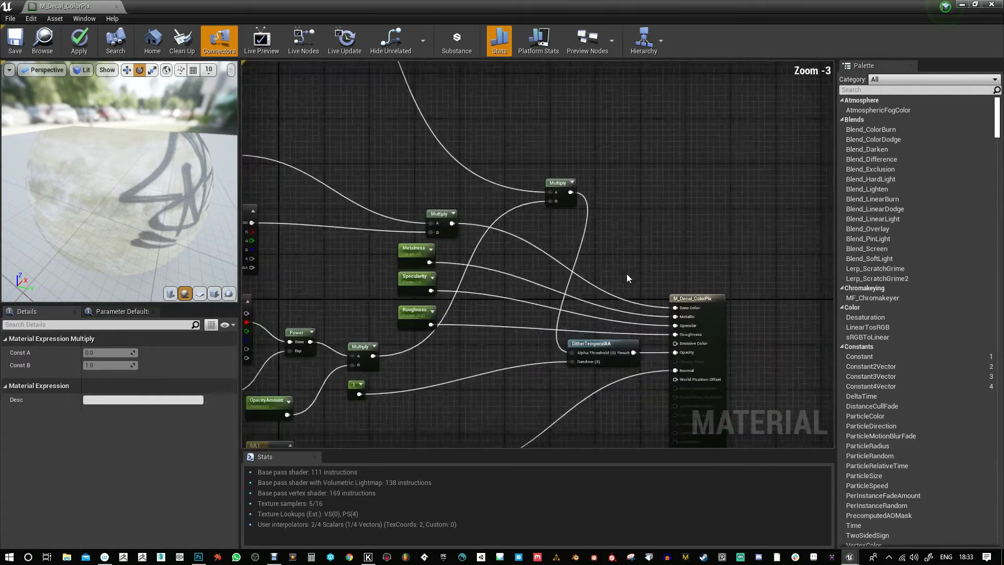
right_drag(404, 377, 577, 314)
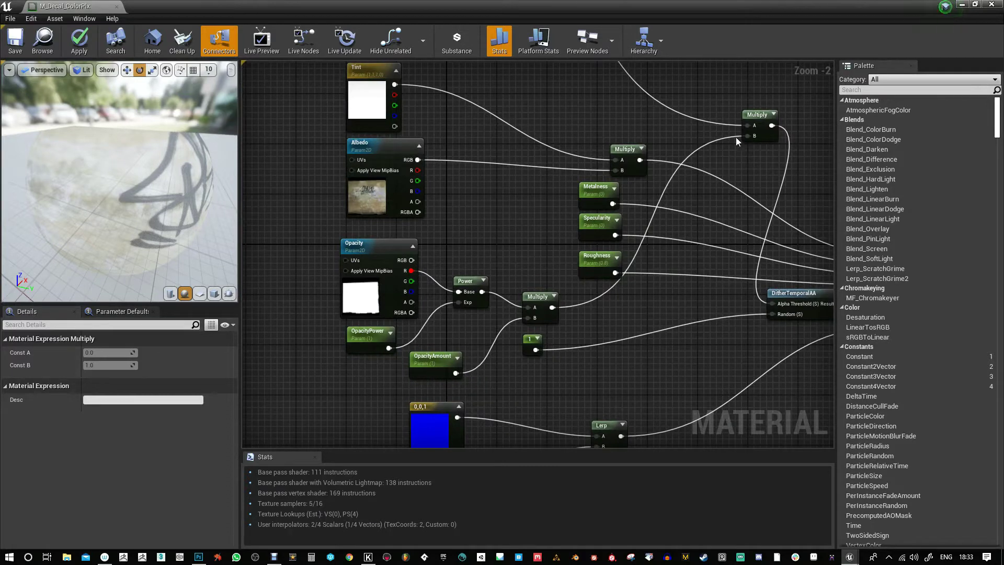
- Apply the changes to M_Decal_ColorPlx, save the material and close its editor
click(79, 40)
click(16, 42)
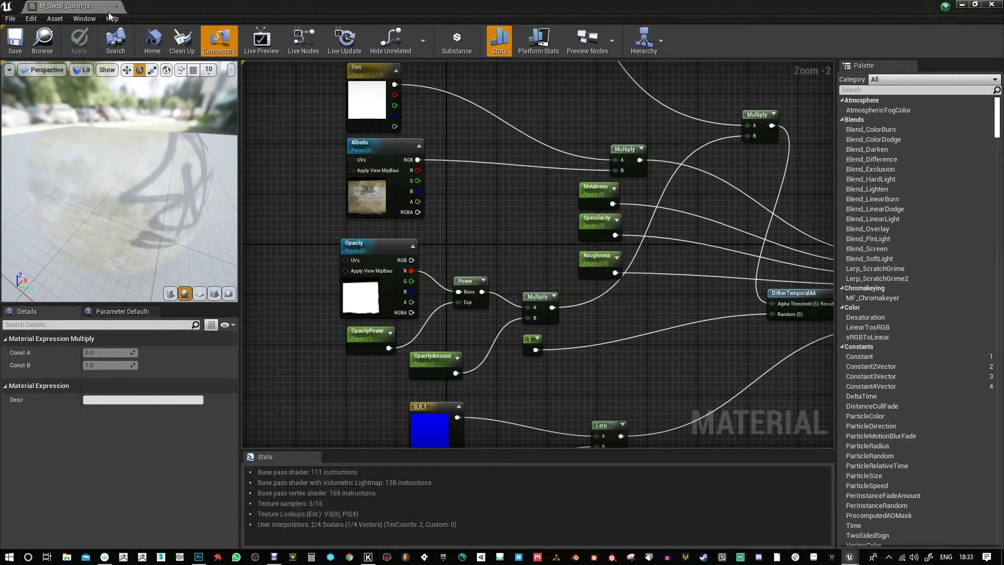
click(116, 6)
- Select the Mi_Decal_Grafiti_Px decal on the brick wall and frame its graffiti in the level view
click(423, 266)
right_drag(423, 265, 500, 344)
key(g)
key(g)
alt+drag(499, 344, 646, 245)
click(664, 190)
alt+drag(664, 190, 633, 252)
alt+drag(504, 216, 567, 246)
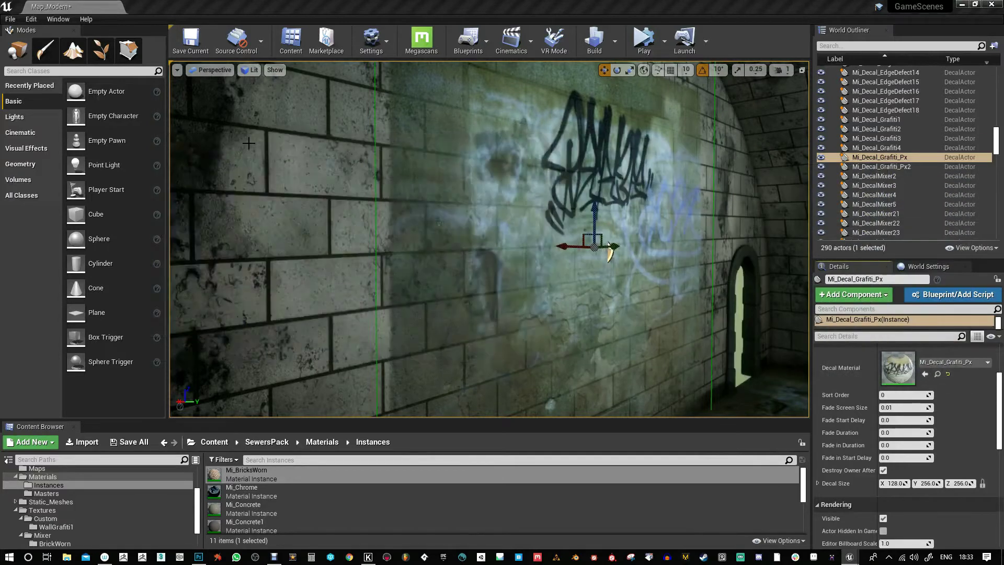
- Open the Mi_Decal_Grafiti_Px material instance and size its window to show the parameters alongside the graffiti wall
drag(298, 139, 163, 12)
drag(232, 251, 232, 509)
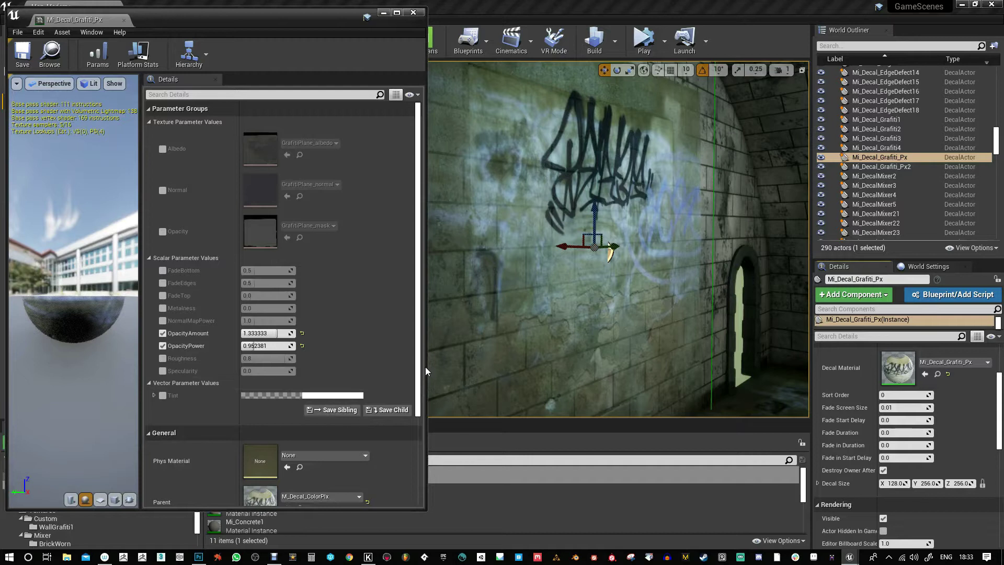
drag(425, 371, 348, 369)
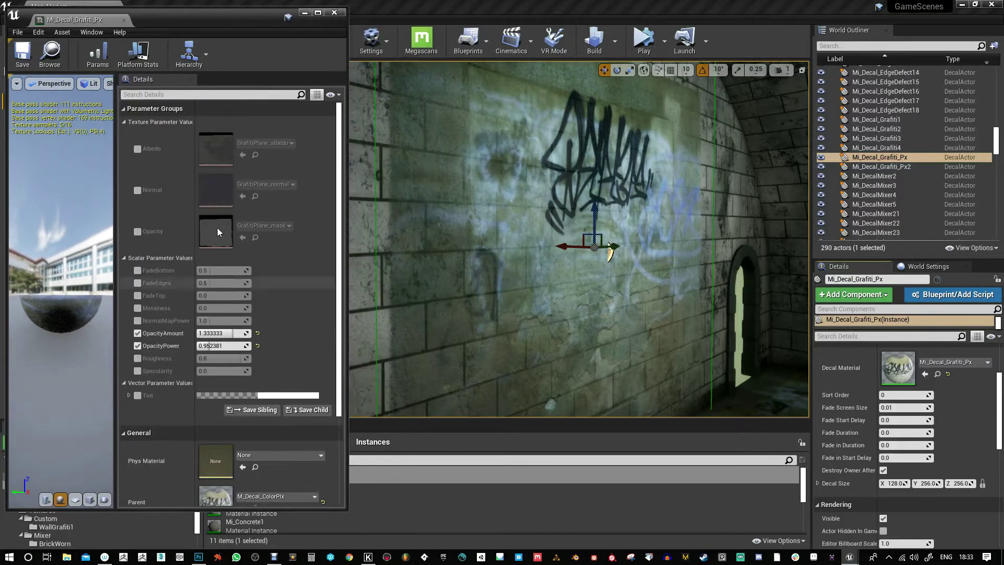
- Examine the graffiti wall up close and select the Mi_Decal_Grafiti_Px2 decal projected on the brick ledge
key(w)
right_drag(610, 271, 593, 278)
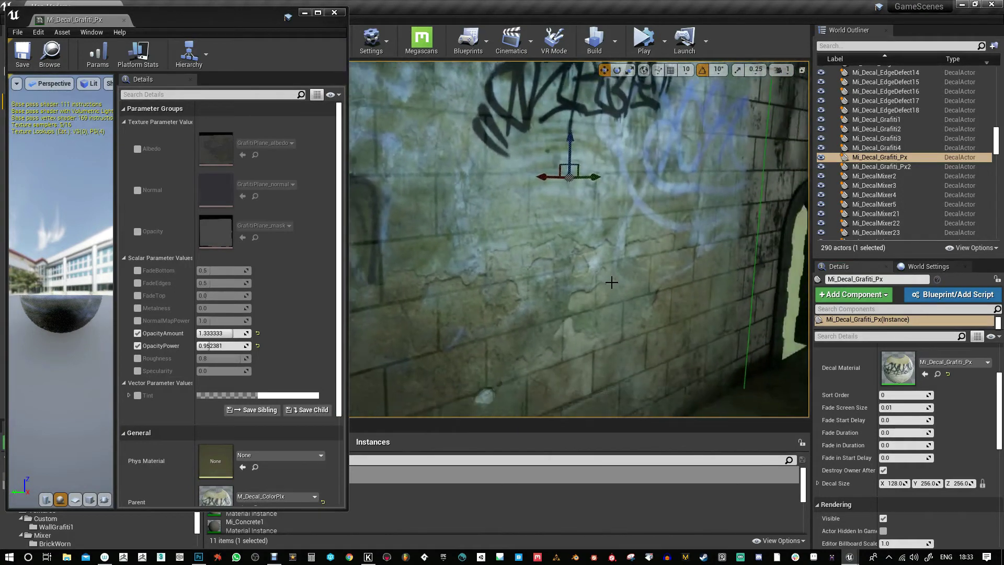
scroll(607, 279, down, 3)
right_drag(607, 279, 731, 387)
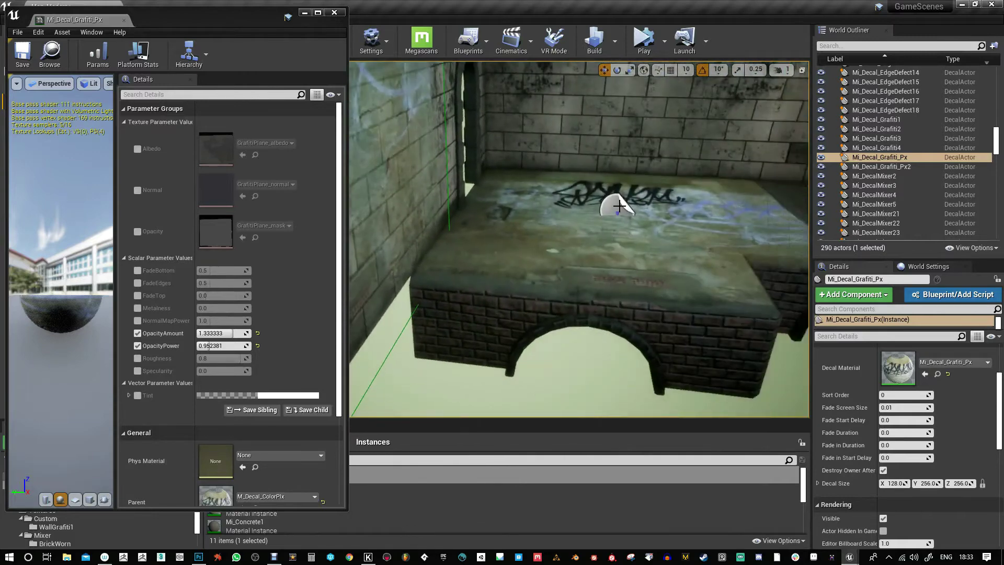
click(619, 206)
right_drag(619, 206, 597, 202)
scroll(569, 261, down, 3)
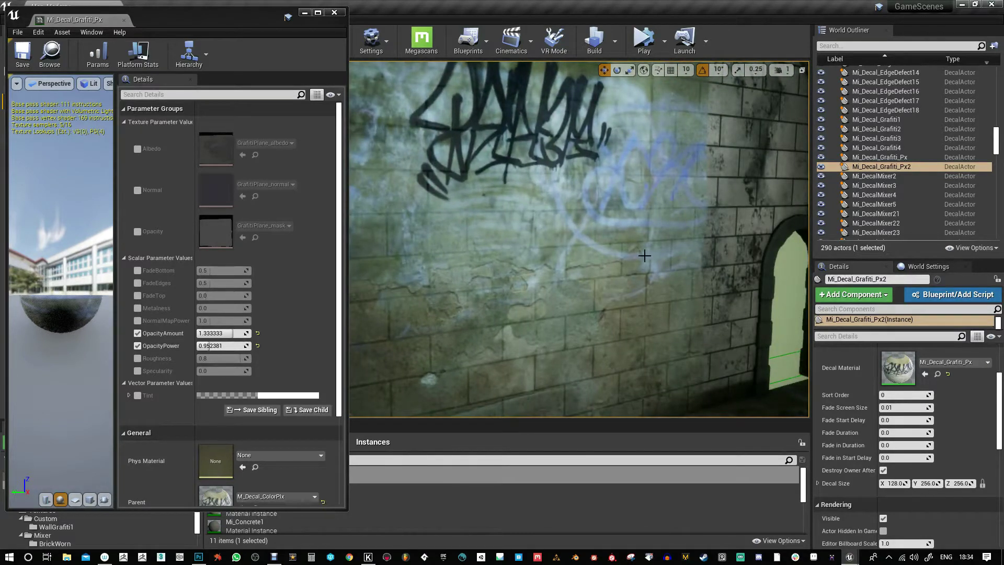
right_drag(527, 223, 527, 223)
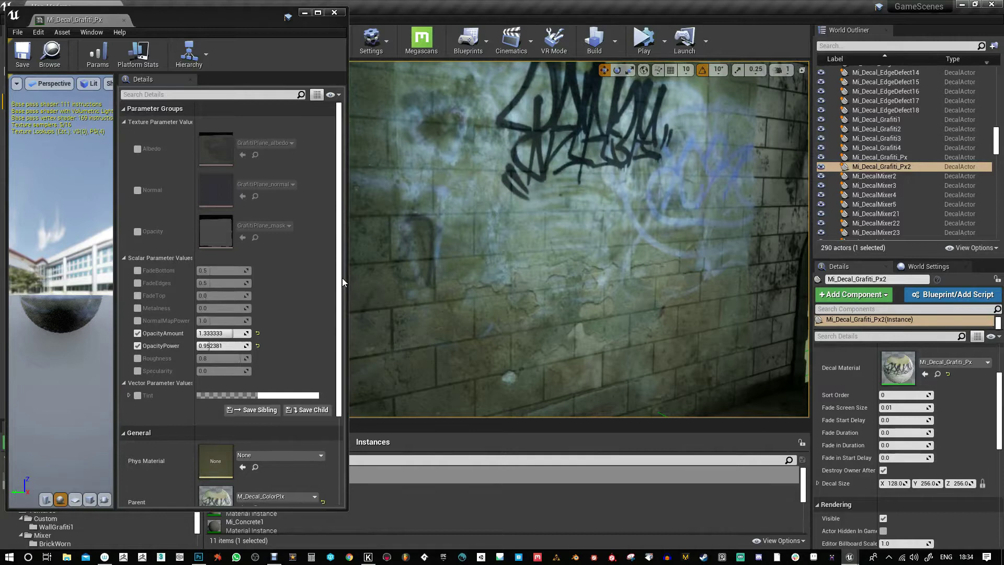
- Override NormalMapPower with 3.961905 and set OpacityPower to 1.066667 in the graffiti material instance
click(137, 320)
drag(211, 320, 228, 321)
mouse_move(557, 242)
right_down()
mouse_move(567, 222)
mouse_move(573, 230)
right_up()
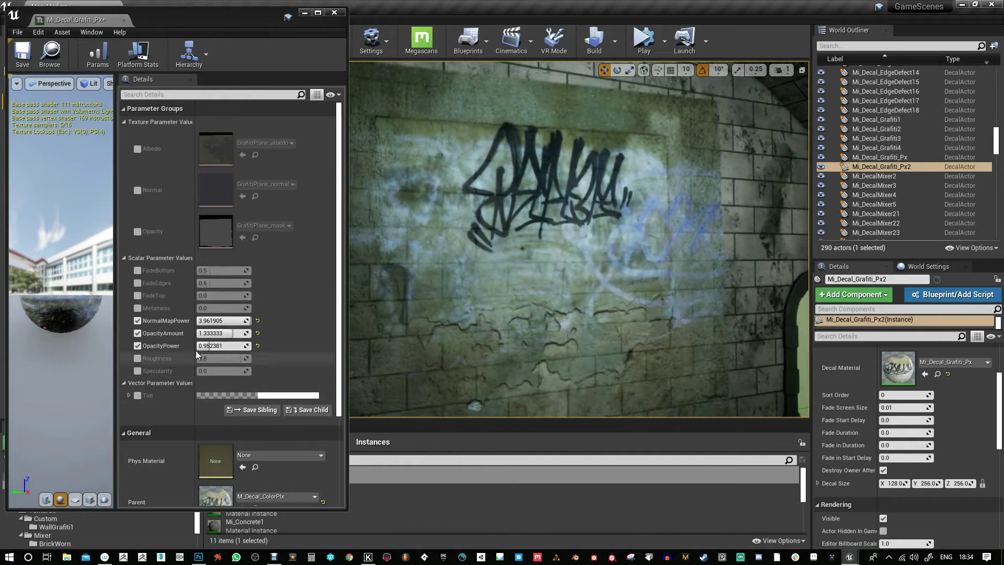
mouse_move(222, 346)
mouse_down()
mouse_move(237, 348)
mouse_move(205, 337)
mouse_move(226, 337)
mouse_up()
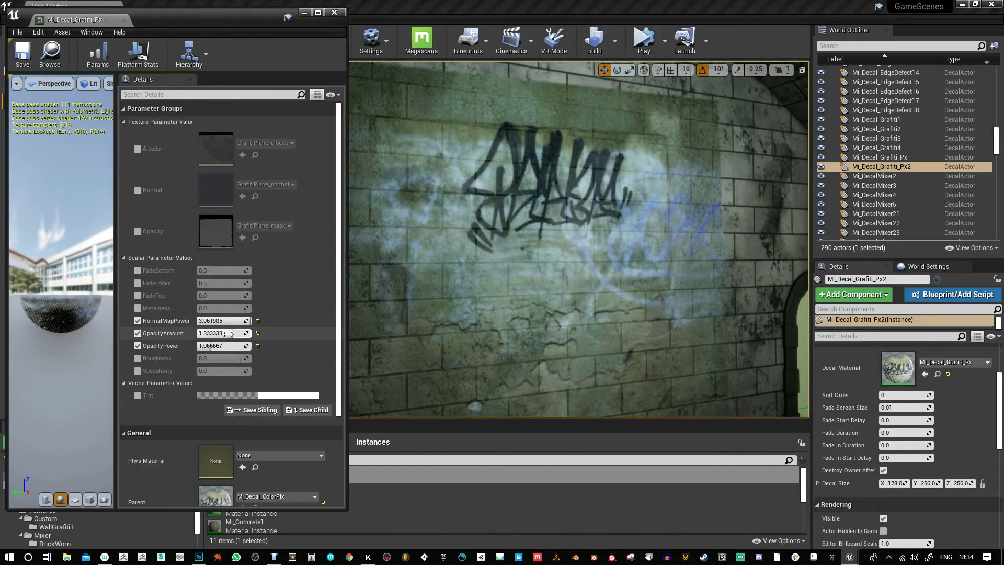
- Enable the FadeTop, FadeEdges and FadeBottom overrides, and set FadeBottom to -0.657142 and FadeEdges to 1.7
click(137, 296)
click(138, 283)
mouse_move(210, 274)
mouse_down()
mouse_move(251, 274)
mouse_move(206, 273)
mouse_up()
right_drag(538, 265, 535, 274)
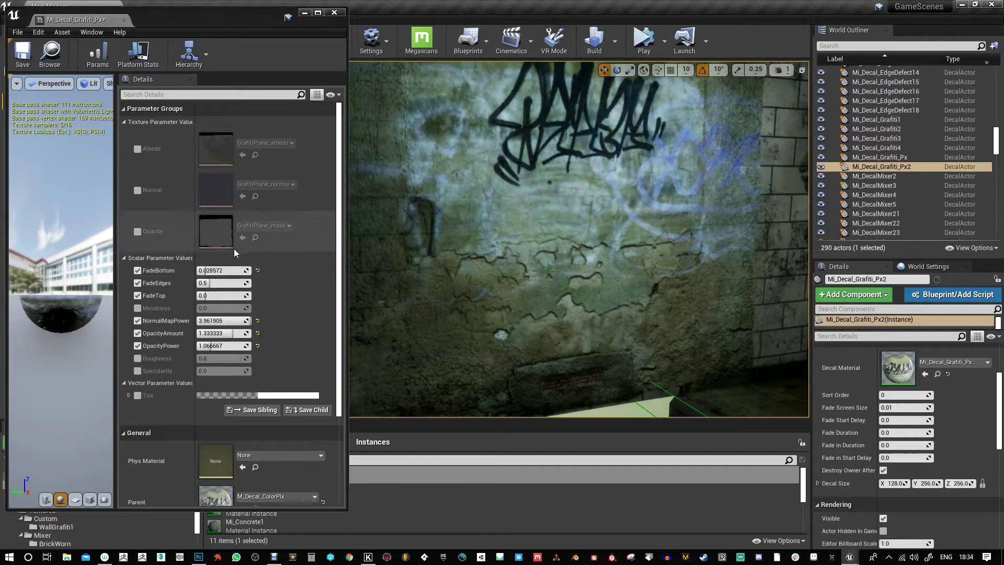
drag(206, 271, 217, 284)
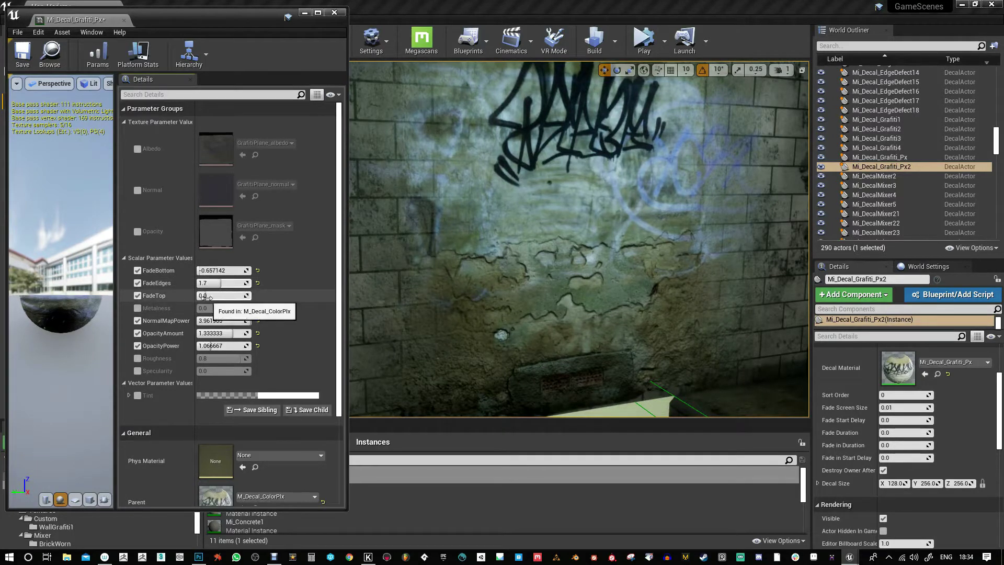
- Set FadeTop to 4.628572 and FadeBottom to 0.942859, checking the fading on the whole graffiti wall
drag(216, 298, 210, 296)
key(s)
right_drag(438, 290, 438, 290)
drag(217, 296, 212, 270)
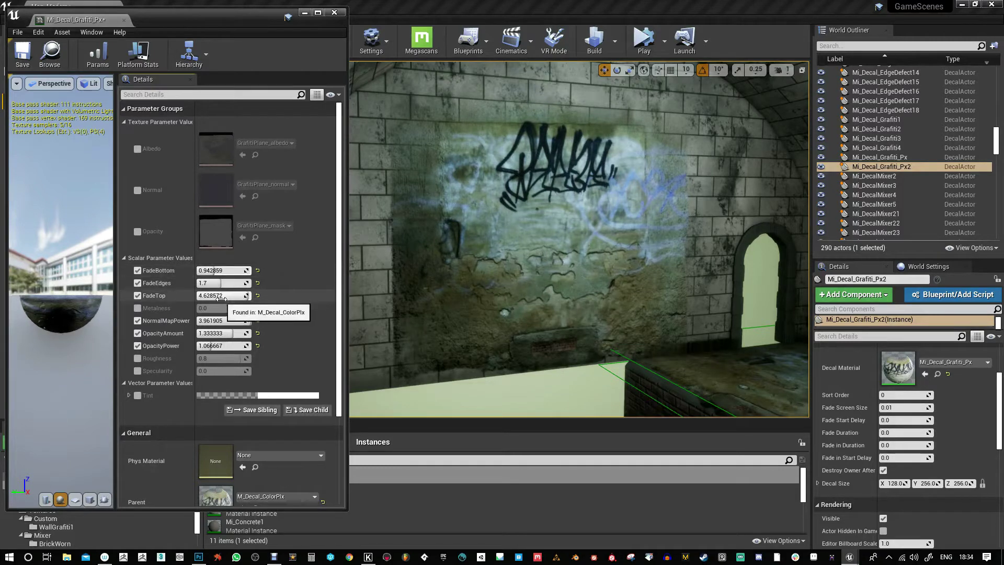
- Enable the Metalness override, try a different value and reset it to its default of 0.0
click(137, 307)
mouse_move(225, 308)
mouse_down()
mouse_move(248, 310)
mouse_move(226, 309)
mouse_up()
click(257, 308)
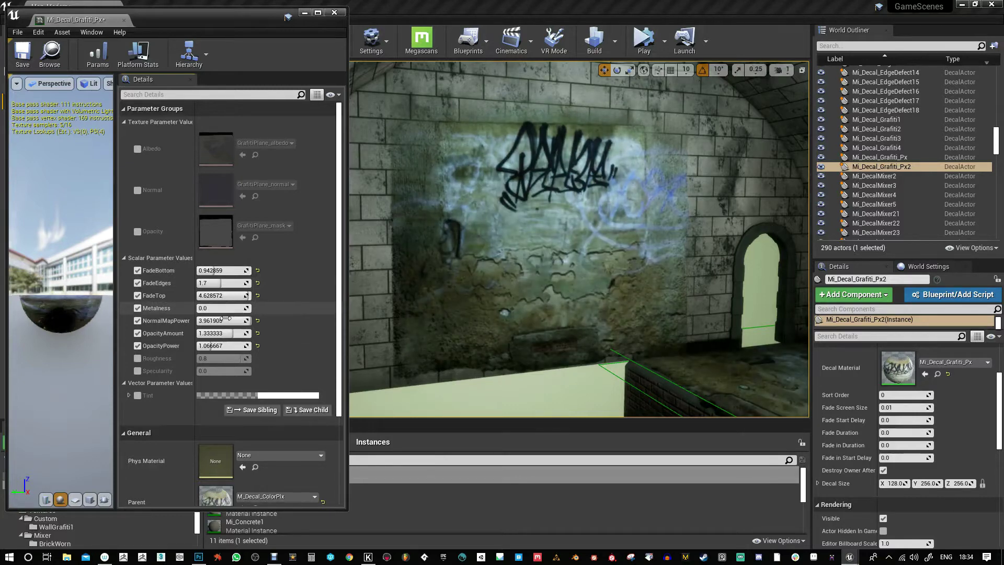
- Enable the Roughness and Specularity overrides, set Roughness to 0.0 and Specularity to 0.452237, and view the wall's shine up close
click(138, 370)
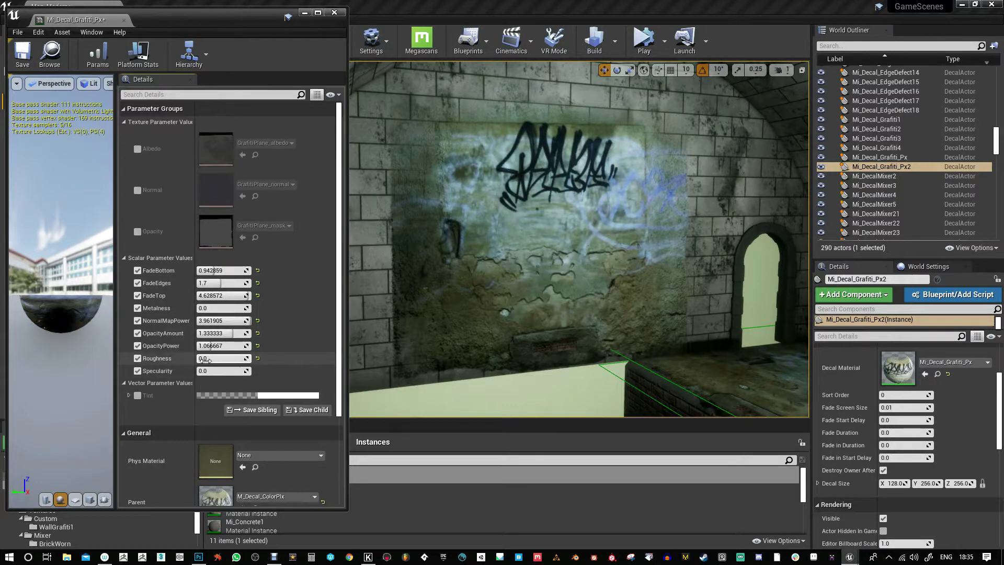
mouse_move(555, 269)
right_down()
mouse_move(528, 257)
mouse_move(487, 270)
mouse_move(567, 282)
mouse_move(554, 270)
right_up()
key(w)
drag(246, 371, 234, 373)
right_drag(486, 256, 445, 282)
key(w)
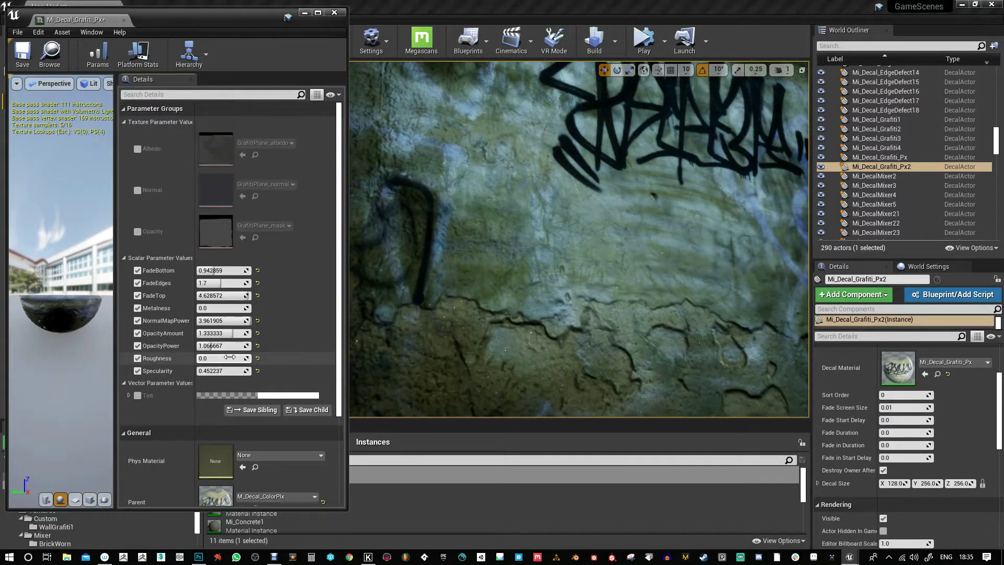
- Raise Roughness through 0.314286 to 0.847619 and set FadeEdges to 1.871428
drag(235, 359, 237, 355)
right_drag(640, 230, 500, 271)
key(s)
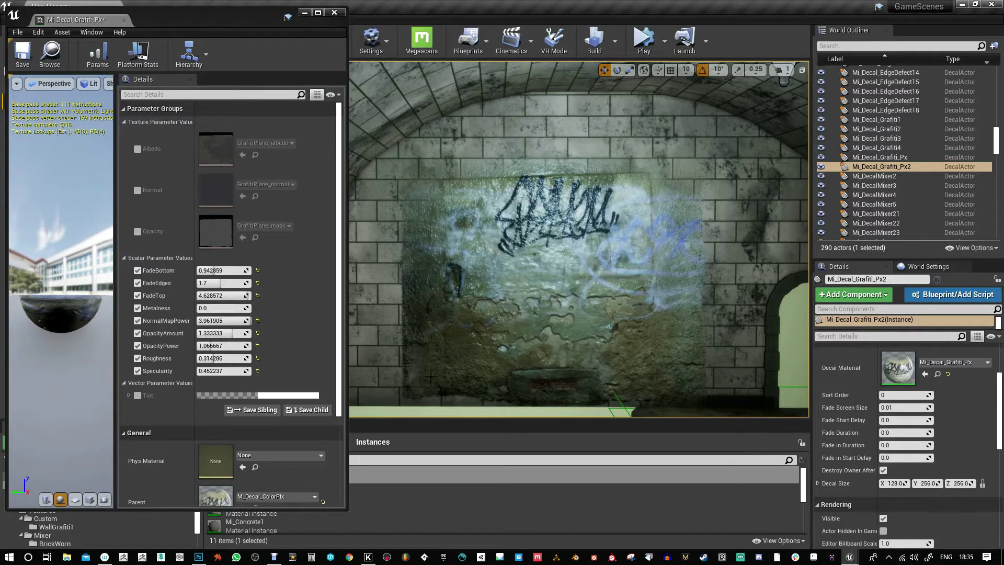
mouse_move(223, 283)
mouse_down()
mouse_move(241, 283)
mouse_move(218, 285)
mouse_up()
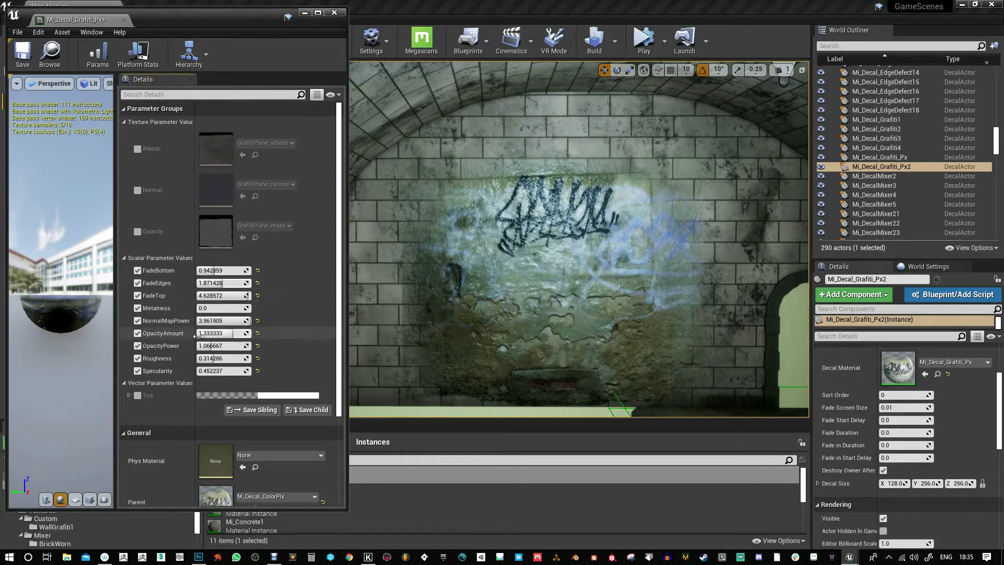
drag(220, 358, 226, 358)
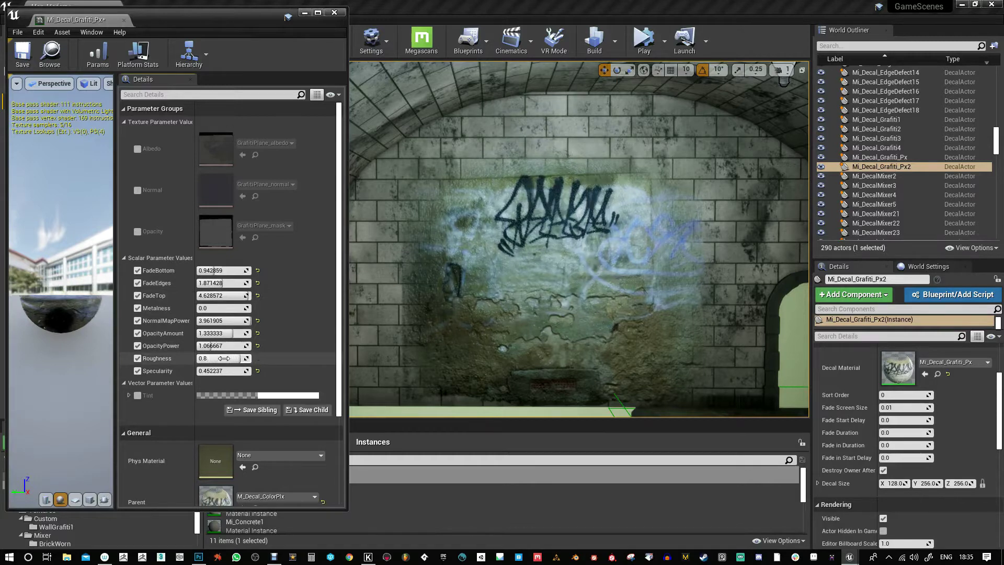
- Select and focus the Mi_Decal_Grafiti_Px wall decal, then scale and move it to cover more of the wall
right_drag(530, 321, 506, 164)
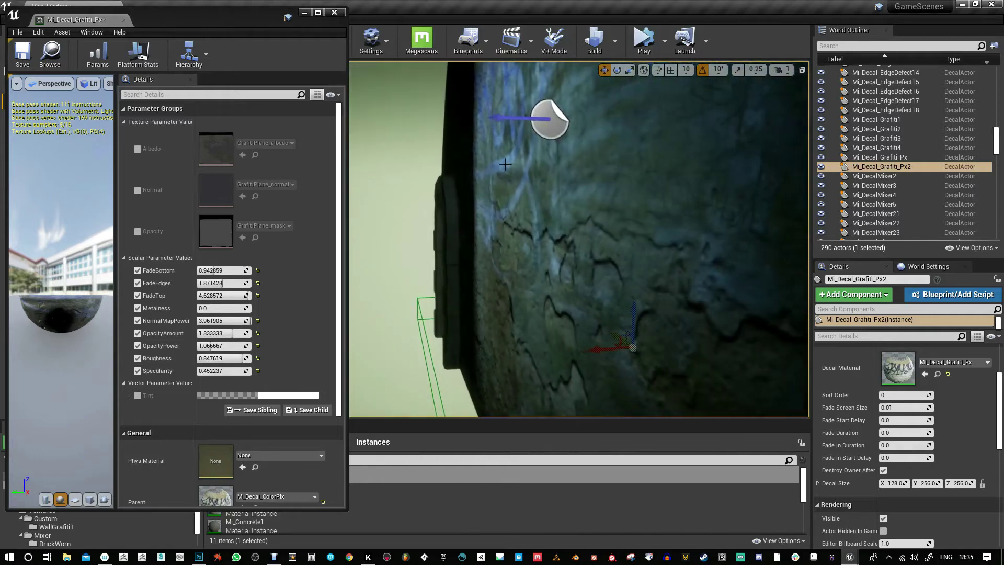
click(553, 130)
key(f)
key(r)
drag(538, 266, 516, 350)
key(w)
drag(537, 235, 595, 244)
key(space)
key(space)
right_drag(595, 245, 564, 251)
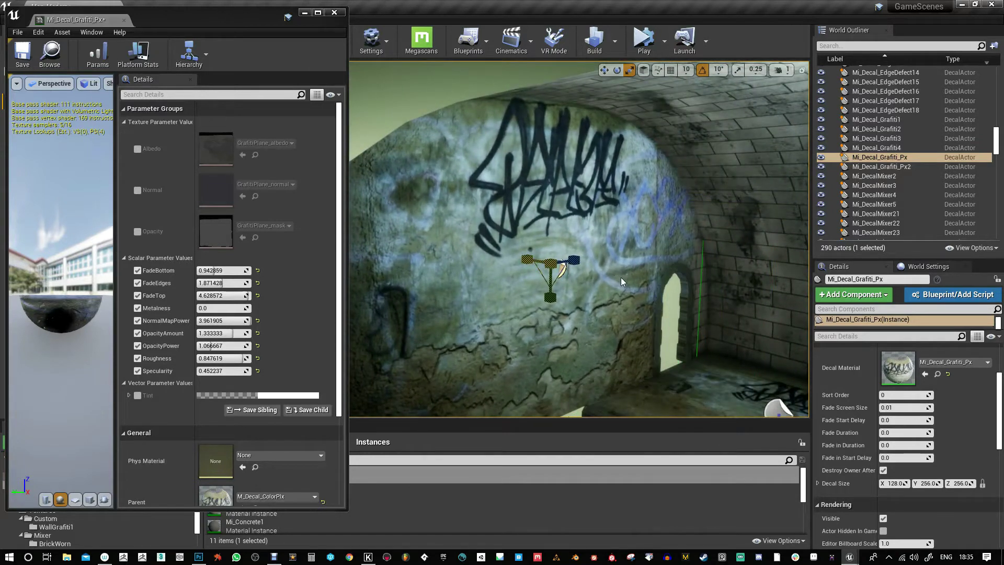
- Adjust the wall graffiti decal's depth and orientation, and shift it lower on the wall
key(w)
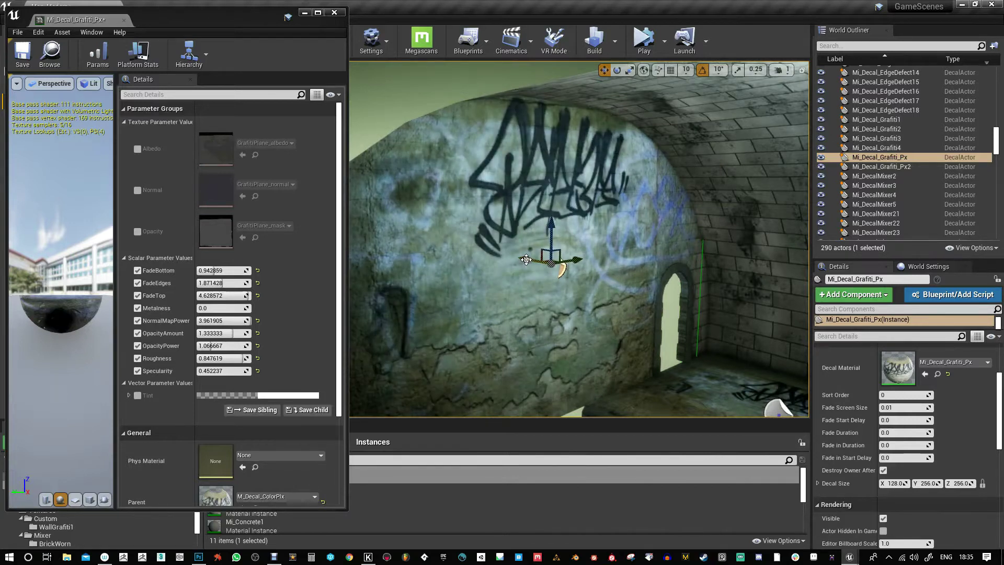
key(r)
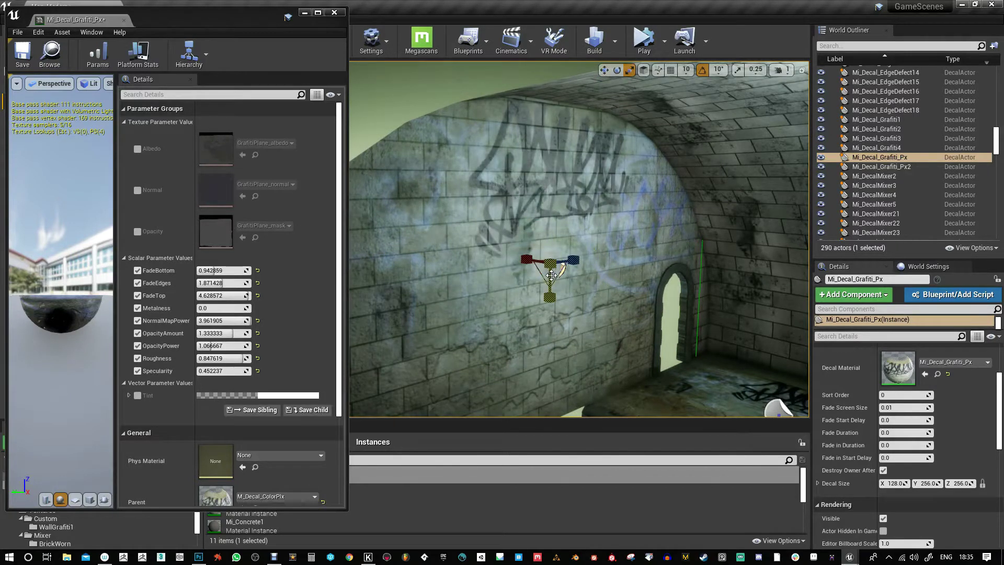
key(w)
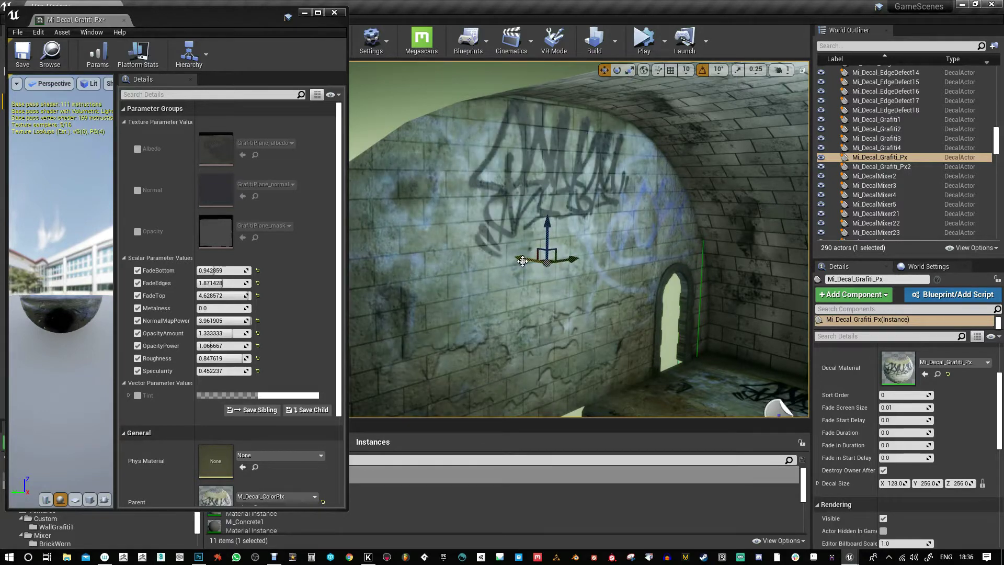
key(e)
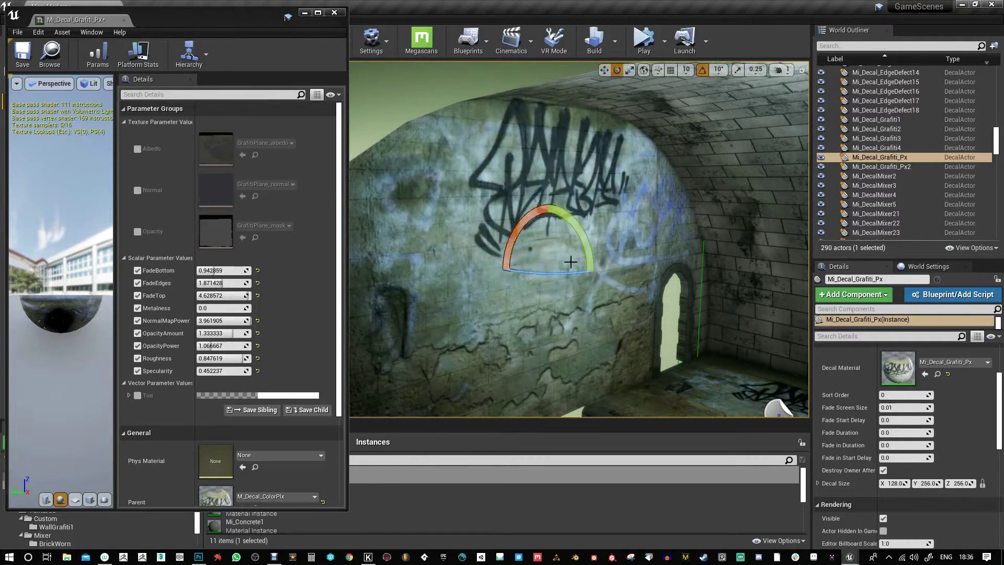
drag(581, 237, 555, 282)
key(w)
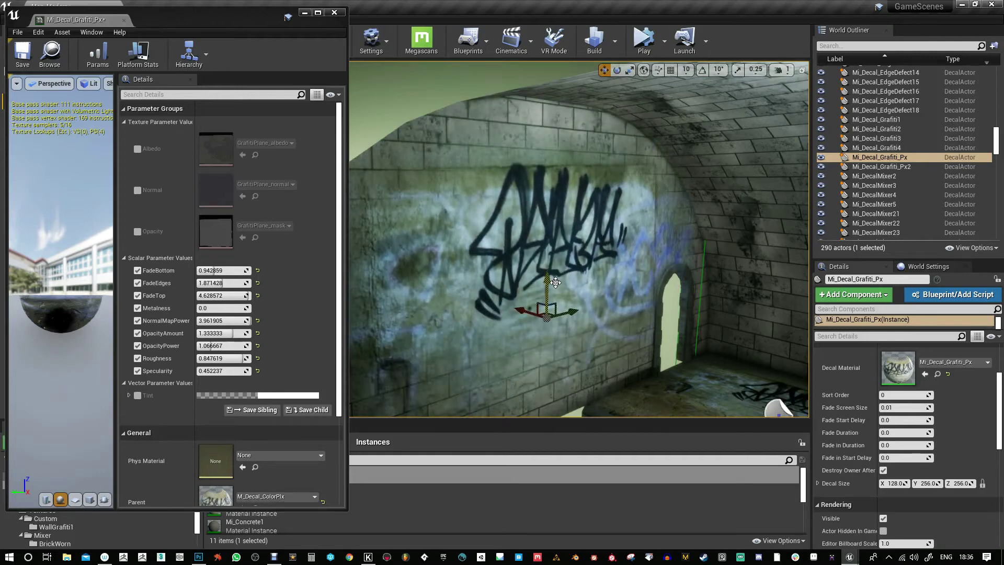
- Lower the wall graffiti decal slightly and shift it along the wall toward the arched doorway
right_drag(569, 289, 608, 298)
drag(588, 300, 575, 303)
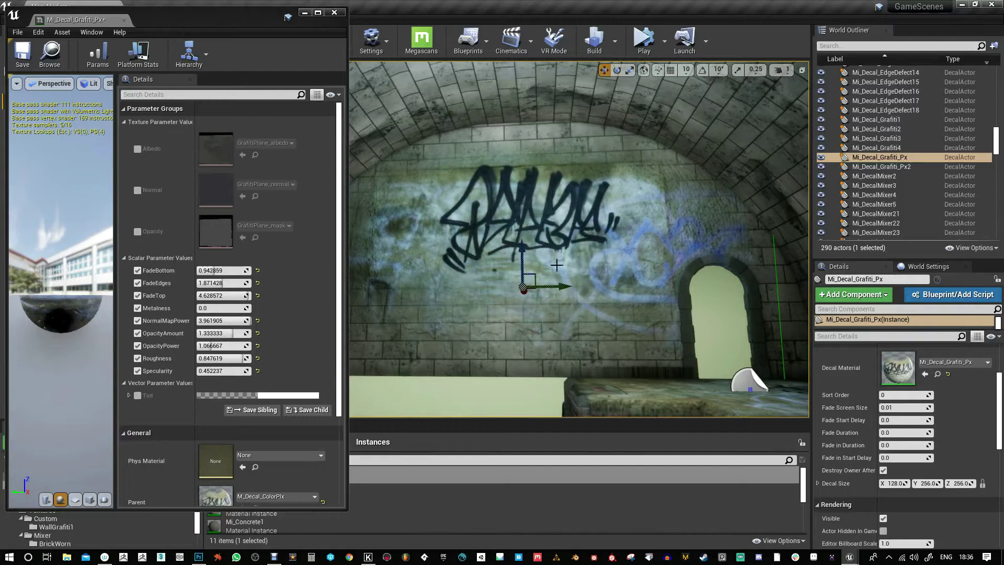
drag(522, 247, 526, 255)
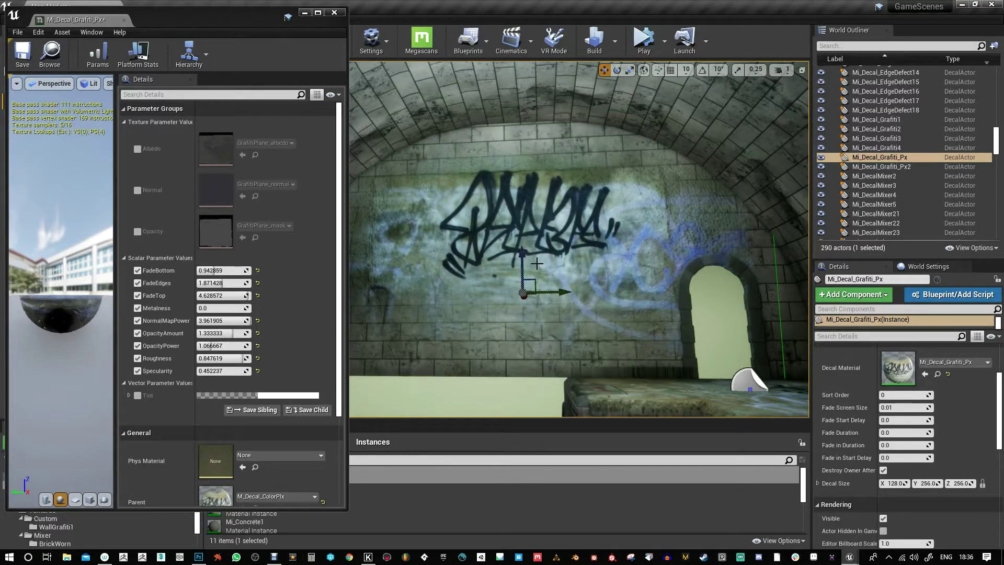
right_drag(623, 266, 617, 270)
scroll(623, 266, down, 1)
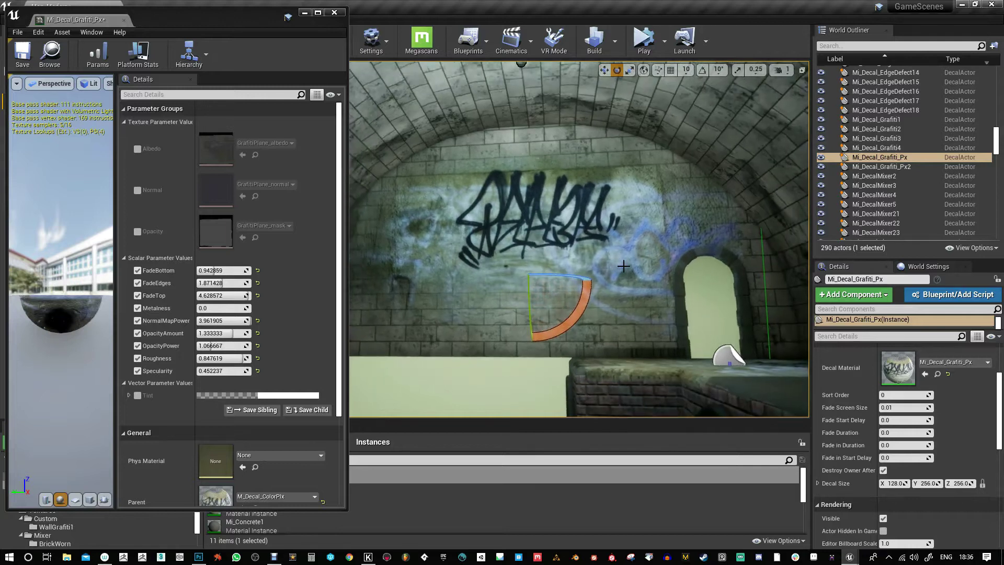
drag(589, 281, 639, 283)
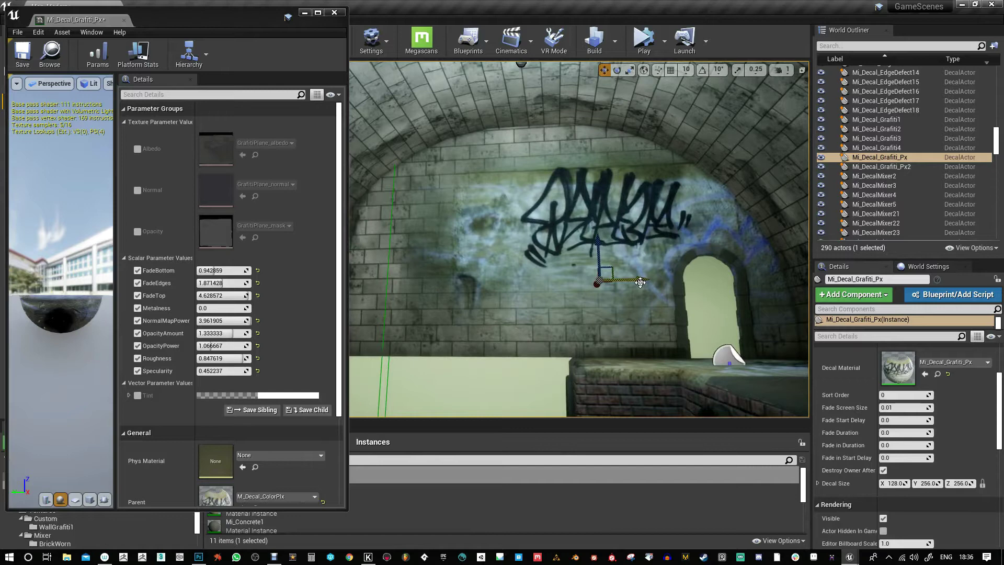
- Duplicate the wall graffiti decal and move the copy out of the alcove into the main tunnel
right_drag(523, 273, 586, 293)
key(g)
alt+drag(517, 247, 654, 285)
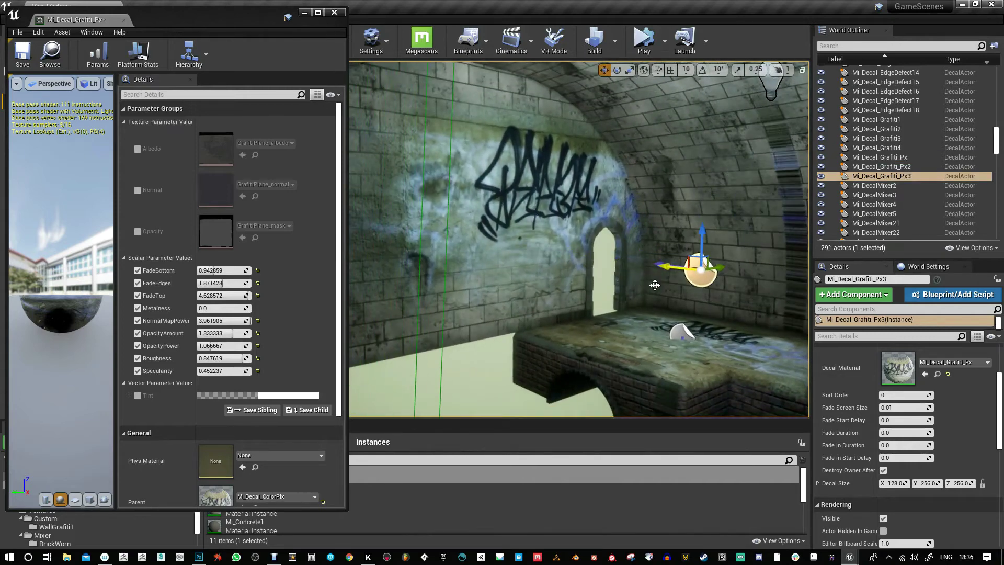
right_drag(654, 285, 701, 288)
key(s)
right_drag(492, 262, 465, 247)
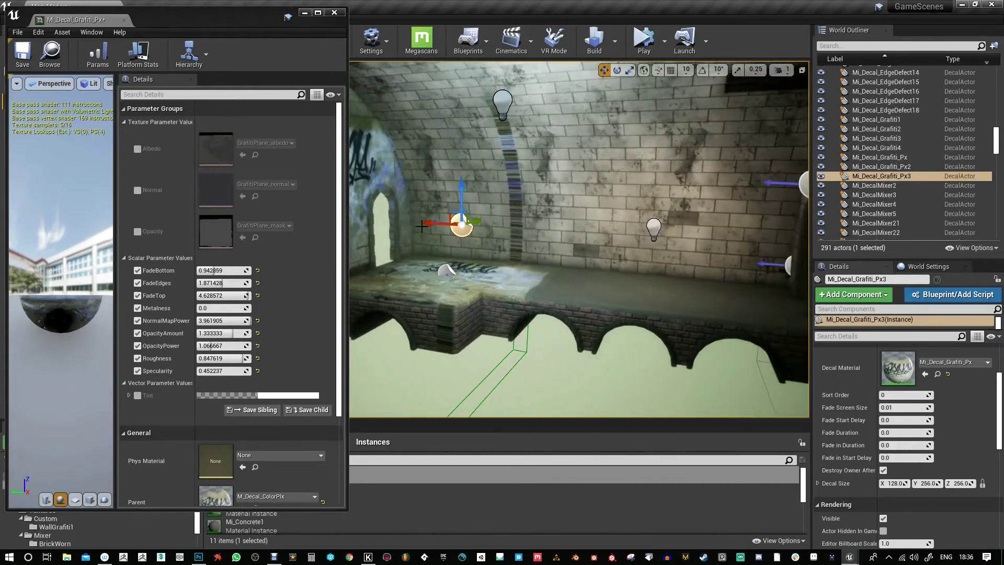
shift+drag(429, 224, 374, 211)
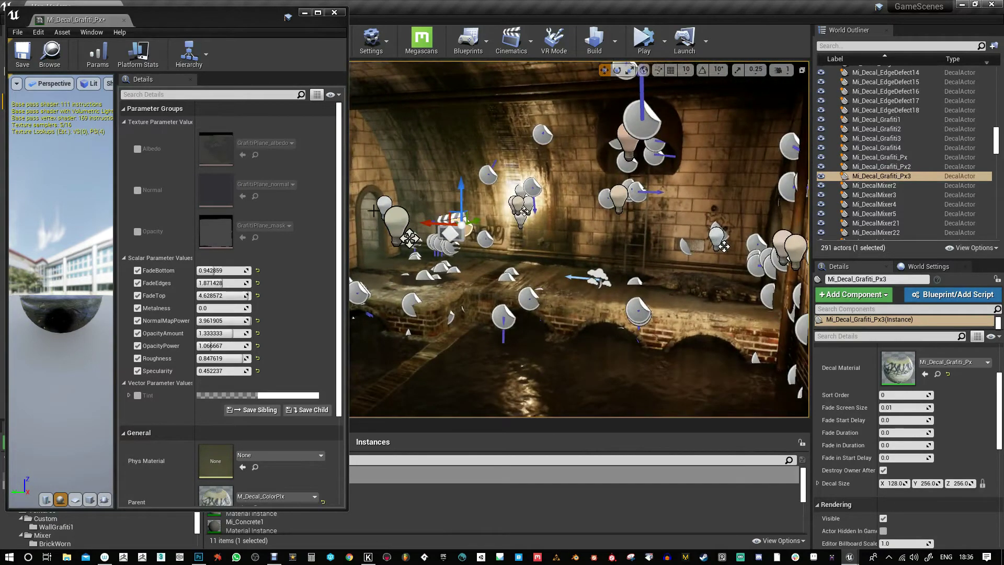
- Rotate the copied graffiti decal 90 degrees with rotation snapping and move it to the lit section of the curved wall
drag(491, 239, 433, 243)
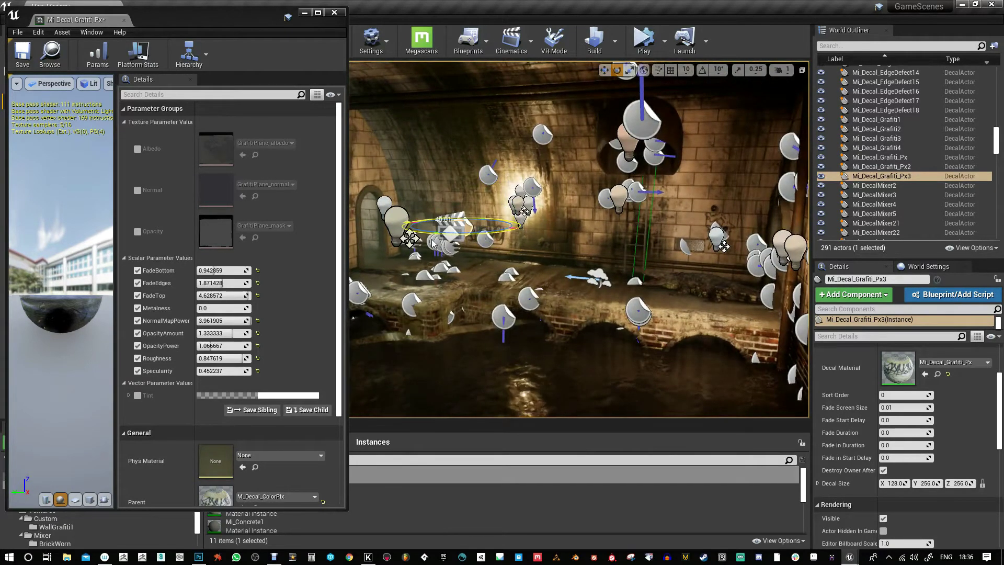
key(ctrl+z)
drag(494, 231, 404, 242)
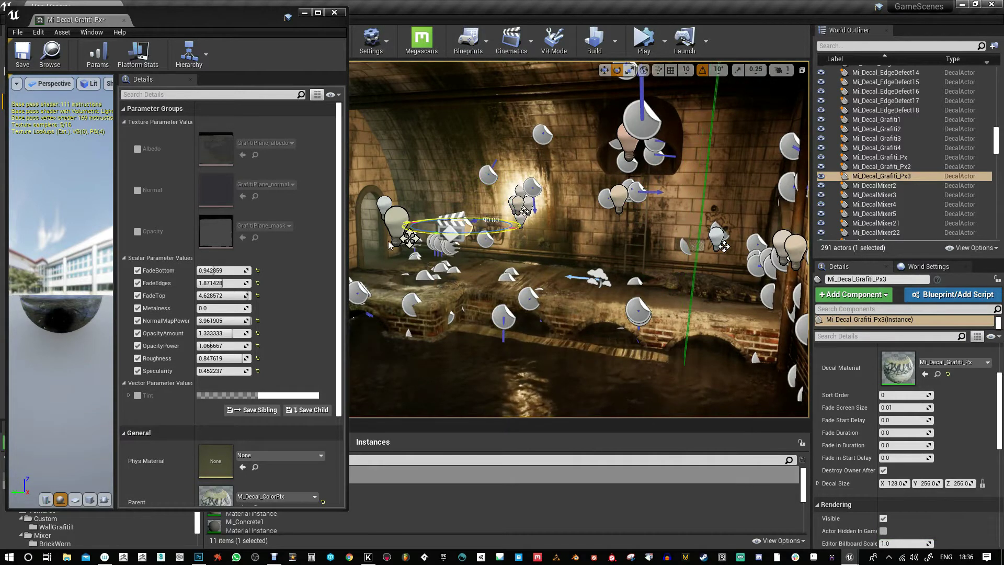
drag(480, 219, 532, 161)
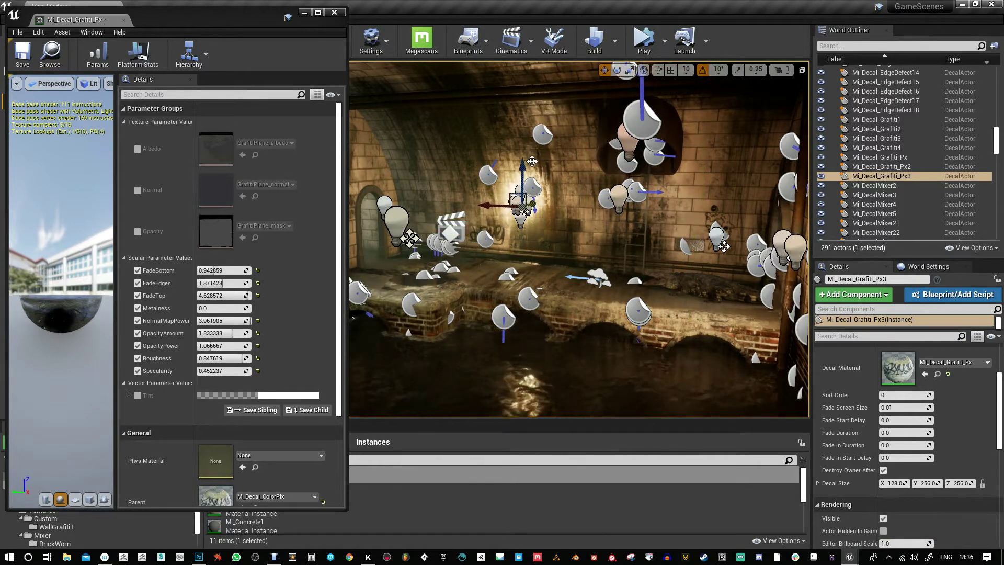
- Turn off rotation snapping and tilt the copied graffiti decal to follow the slope of the curved wall
right_drag(586, 242, 609, 252)
key(w)
key(g)
key(e)
key(g)
drag(606, 208, 609, 226)
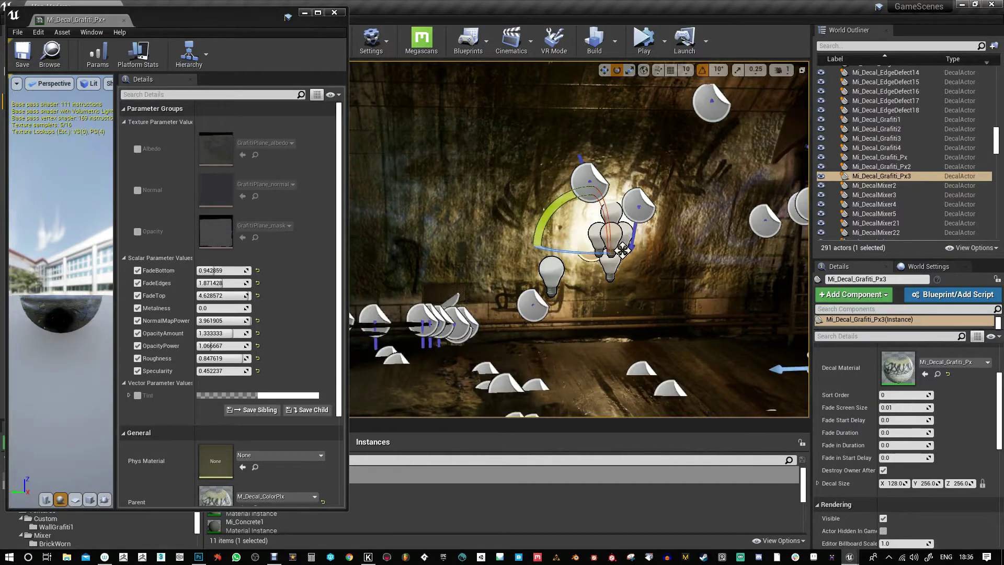
click(703, 70)
right_drag(638, 269, 638, 268)
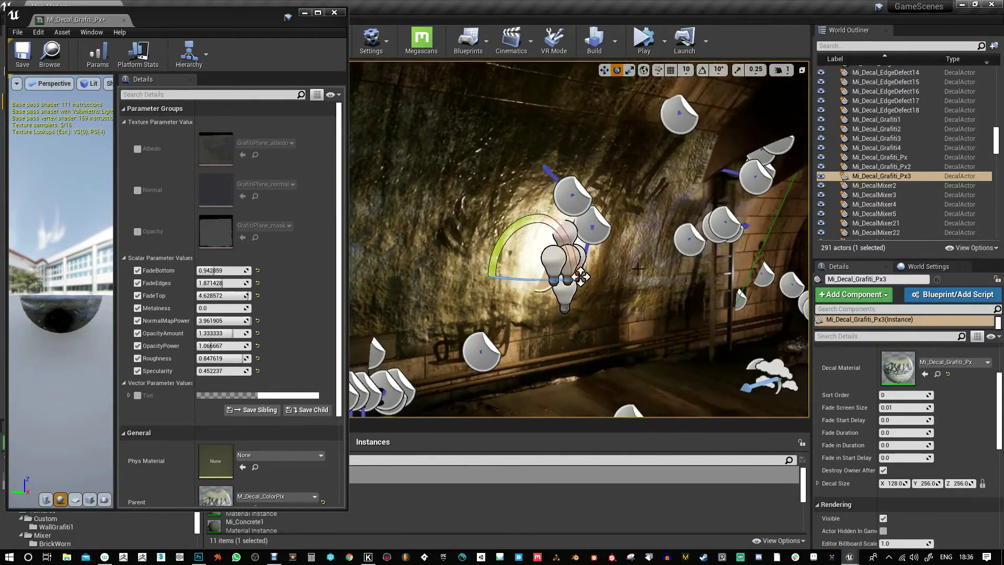
drag(568, 242, 575, 260)
- Scale the copied graffiti decal and reposition it against the lit curved wall
right_drag(606, 294, 580, 289)
alt+drag(580, 288, 636, 297)
key(r)
scroll(636, 297, up, 3)
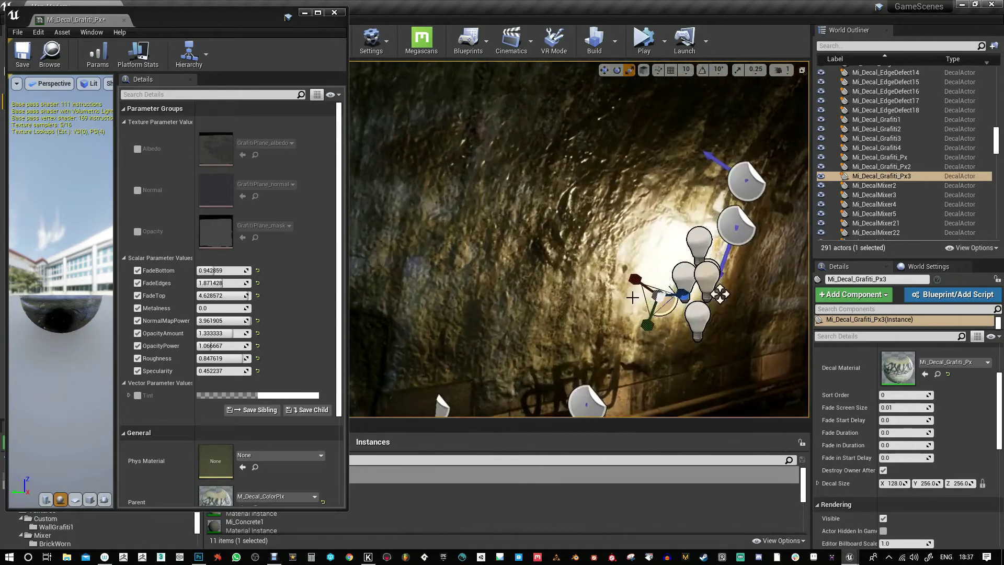
scroll(636, 296, down, 1)
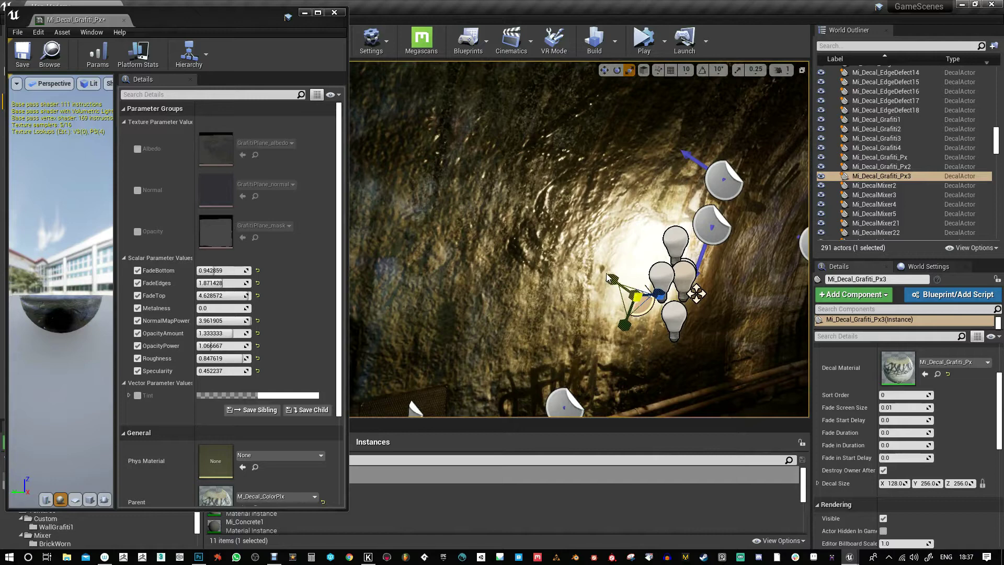
mouse_move(637, 301)
right_down()
mouse_move(601, 289)
mouse_move(644, 312)
right_up()
key(w)
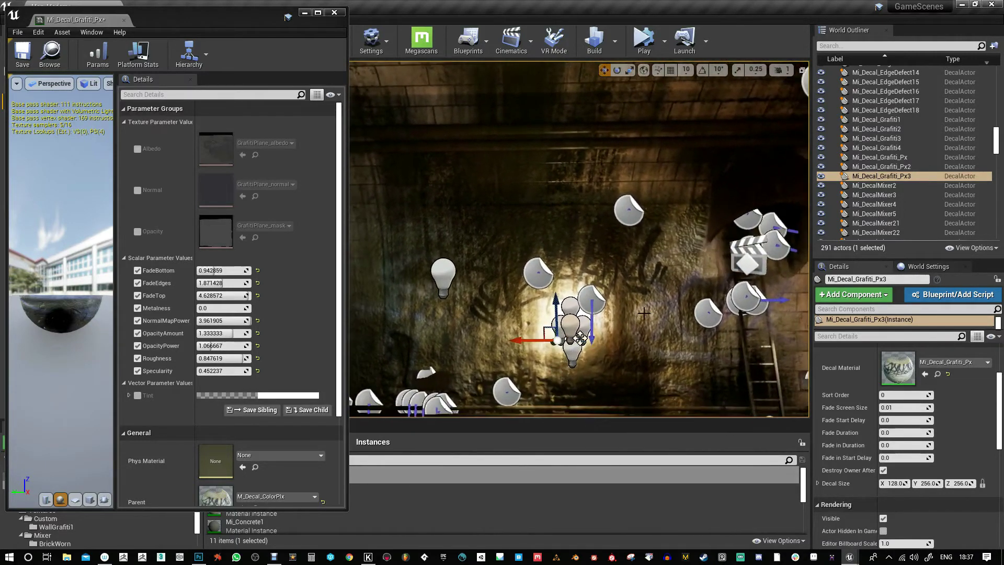
right_drag(556, 298, 522, 308)
drag(523, 303, 538, 323)
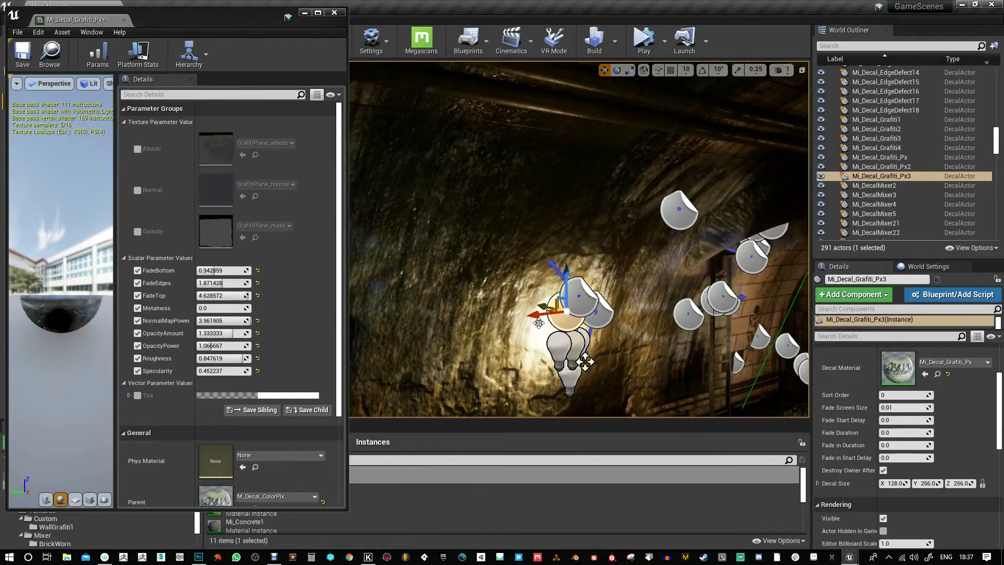
- Fine-tune the copied graffiti decal's tilt and view the curved wall with the editor icons hidden
right_drag(538, 323, 546, 330)
key(e)
drag(551, 273, 554, 274)
right_drag(607, 327, 632, 329)
key(s)
key(g)
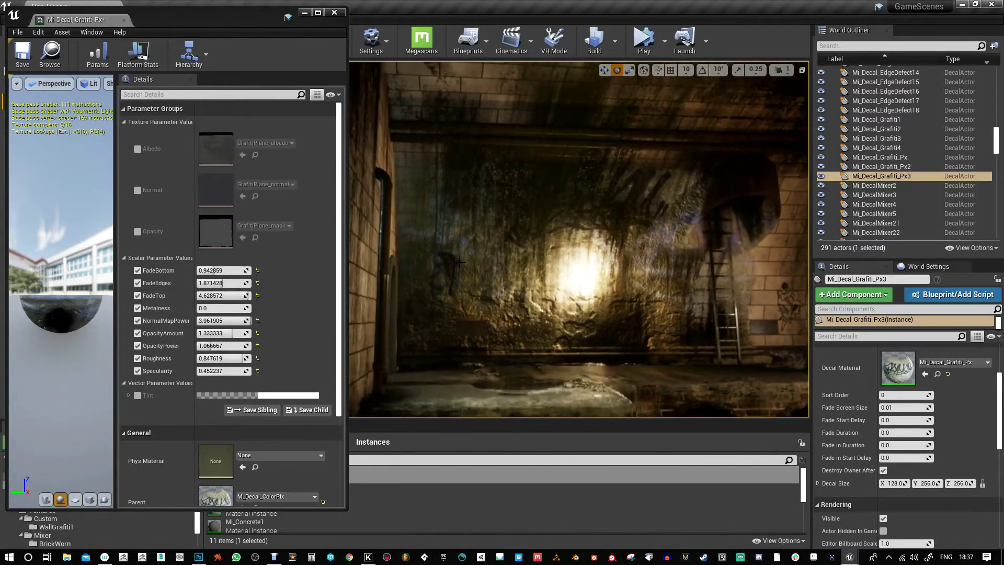
- Put the material instance editor away, add a Point Light to the tunnel and position it in front of the curved wall
click(124, 21)
drag(104, 164, 570, 381)
key(w)
drag(567, 314, 565, 240)
key(e)
right_drag(566, 240, 574, 285)
key(w)
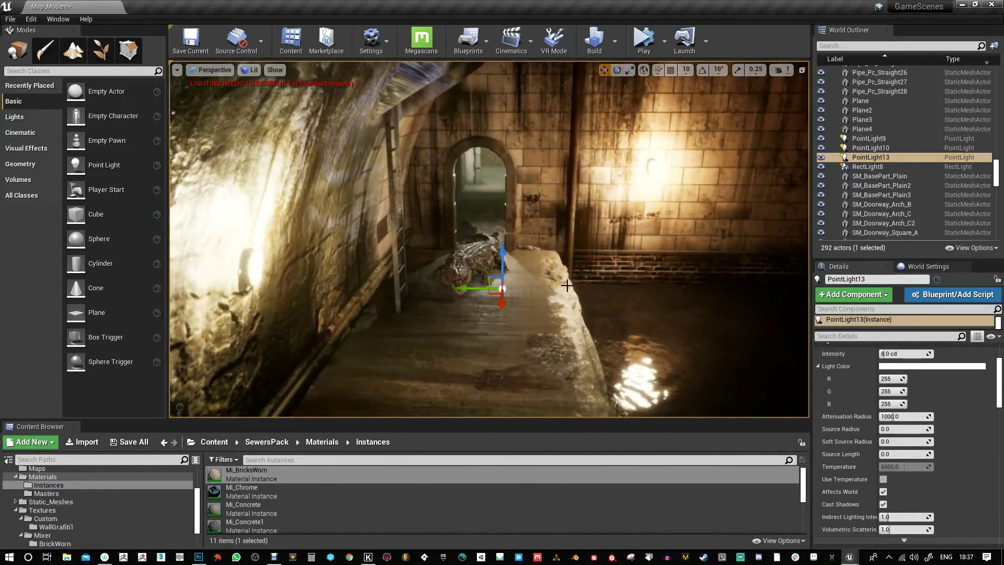
drag(570, 290, 562, 290)
right_drag(562, 289, 494, 279)
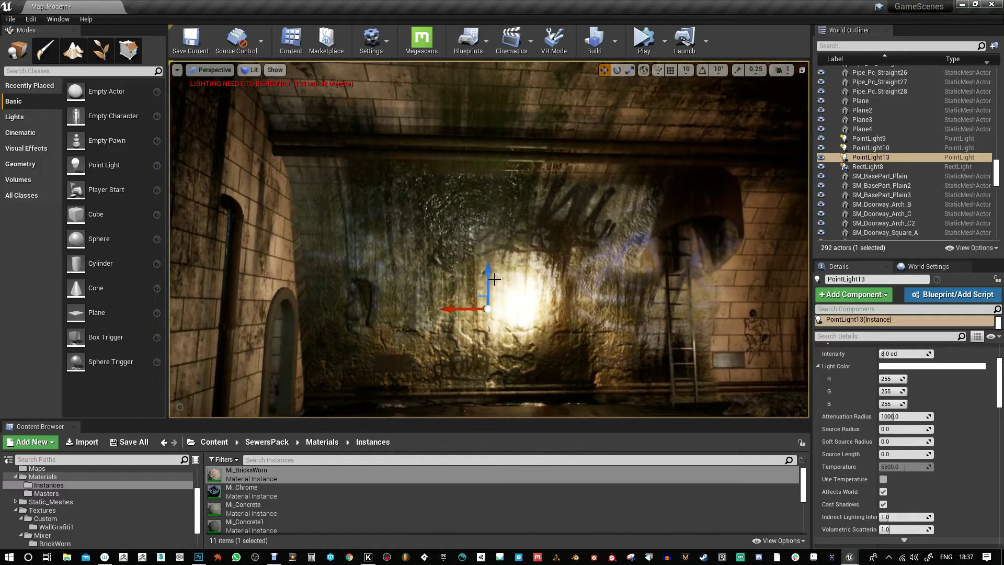
- Set the new point light's Attenuation Radius to 4651.029785 and Intensity to 33.376427 cd, and move it across the wall
drag(459, 316, 511, 309)
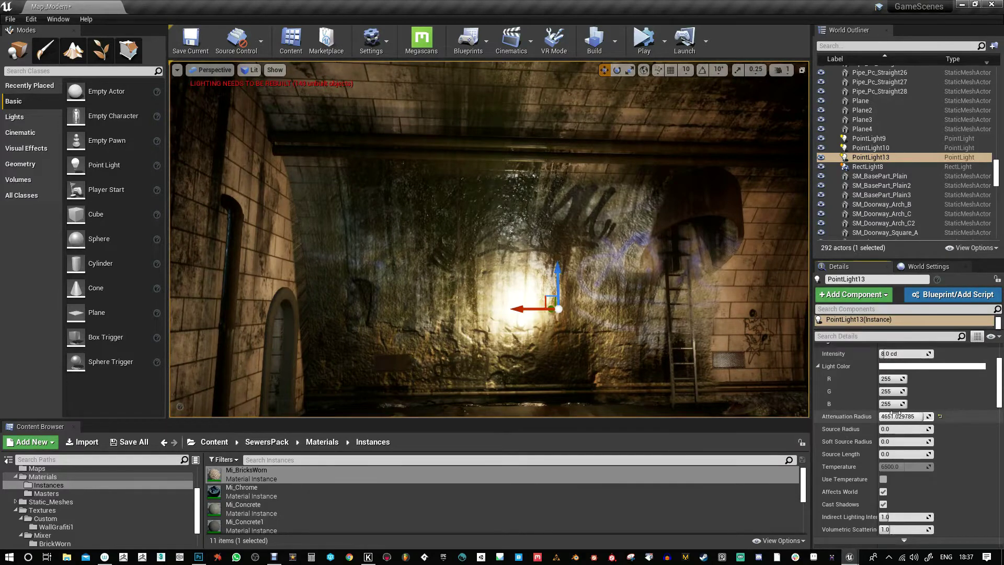
mouse_move(895, 354)
mouse_down()
mouse_move(920, 354)
mouse_move(895, 354)
mouse_up()
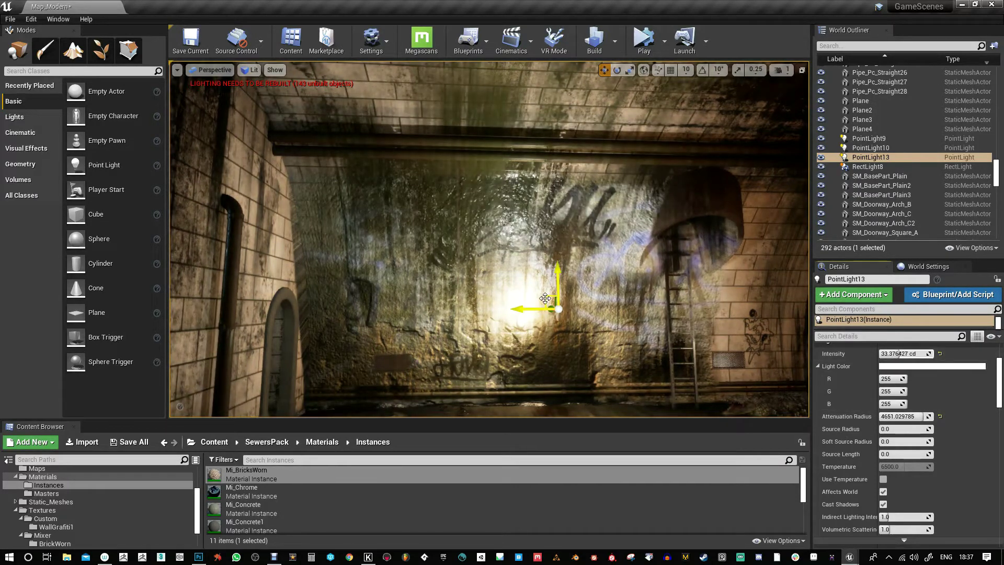
drag(549, 299, 421, 264)
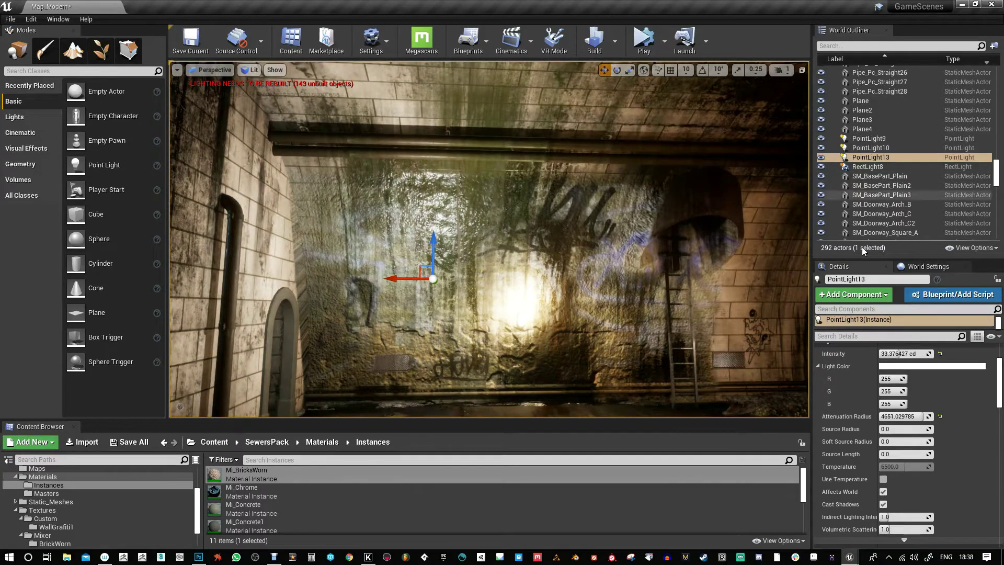
- Select the Mi_Decal_Grafiti_Px3 decal on the curved wall and set its Sort Order to 1
mouse_move(554, 246)
right_down()
mouse_move(569, 252)
mouse_move(553, 246)
right_up()
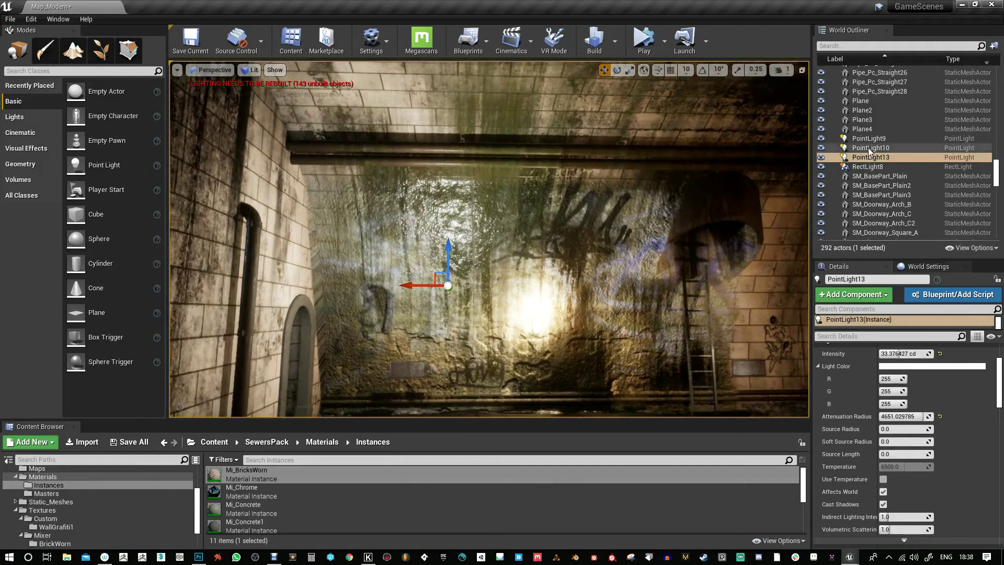
mouse_move(625, 218)
right_down()
mouse_move(648, 235)
mouse_move(624, 220)
right_up()
key(g)
right_drag(584, 271, 534, 293)
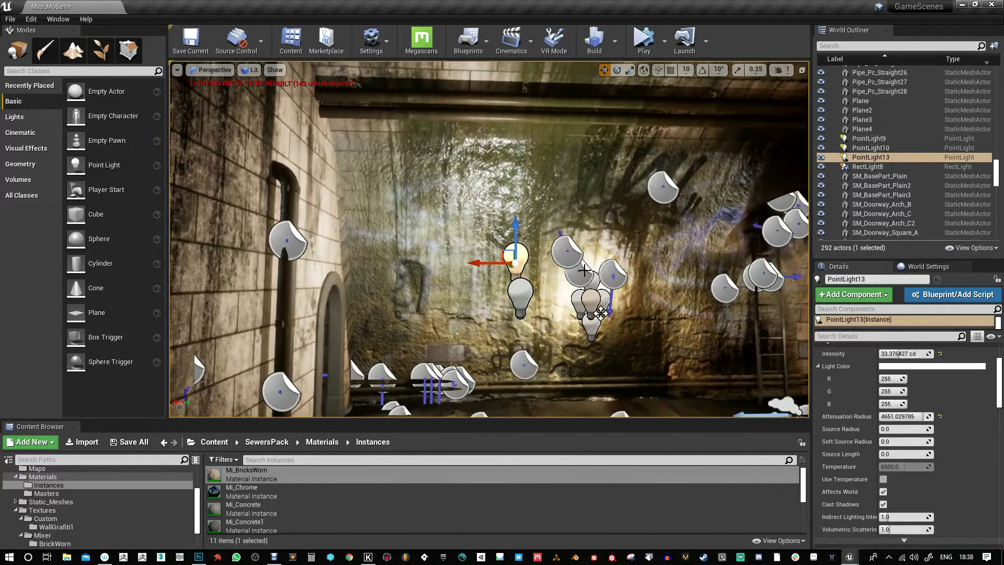
click(584, 270)
right_drag(651, 269, 661, 271)
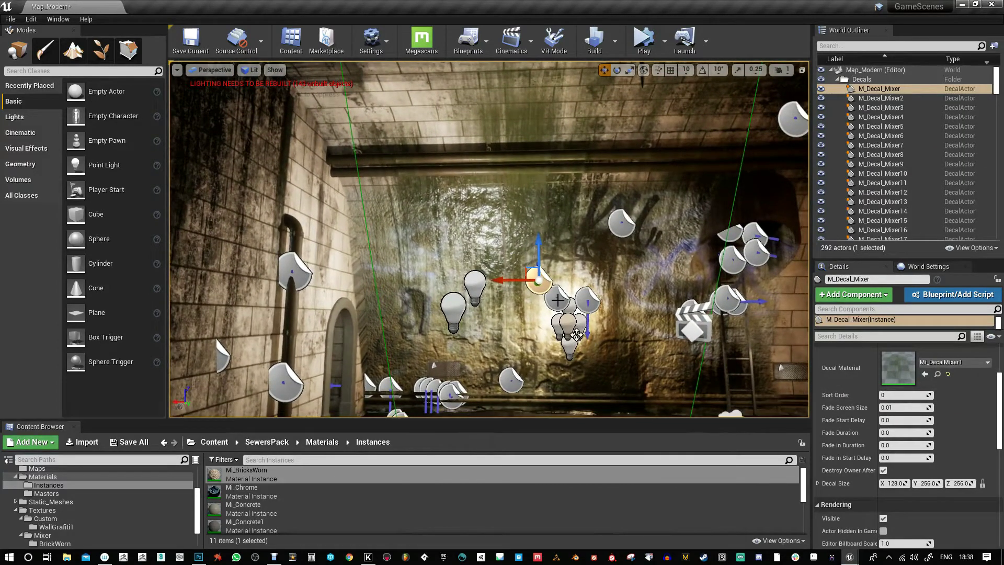
click(557, 300)
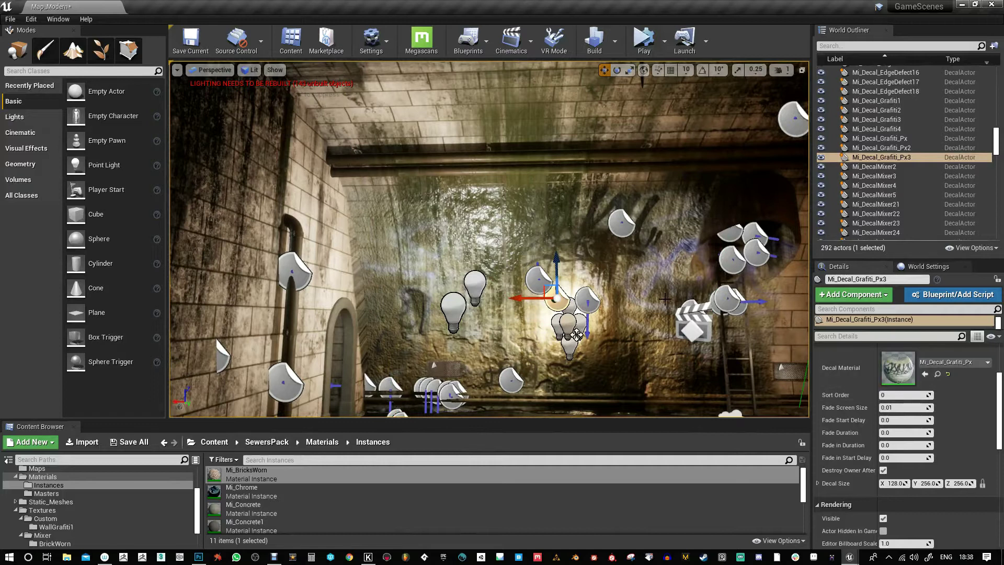
key(g)
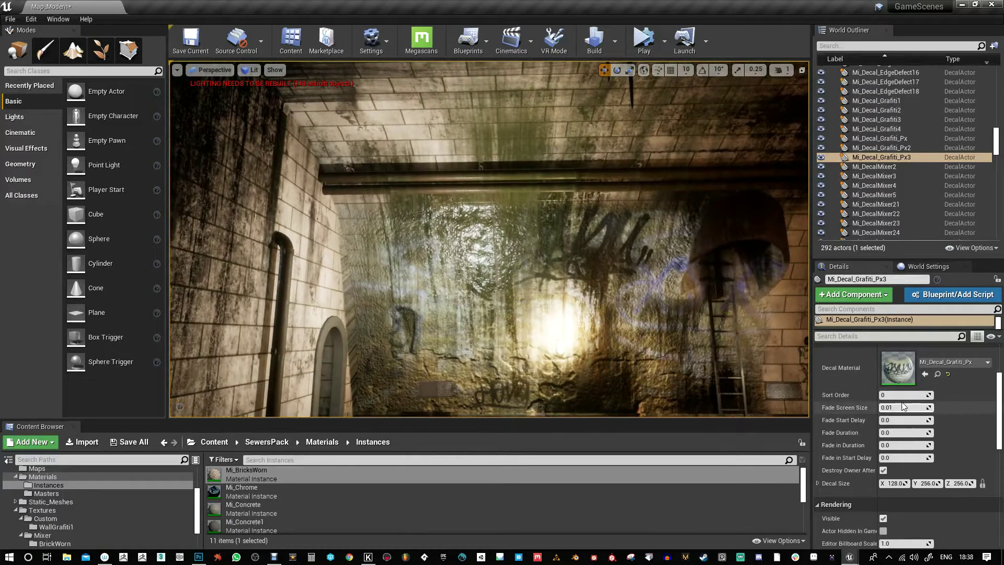
drag(908, 396, 919, 397)
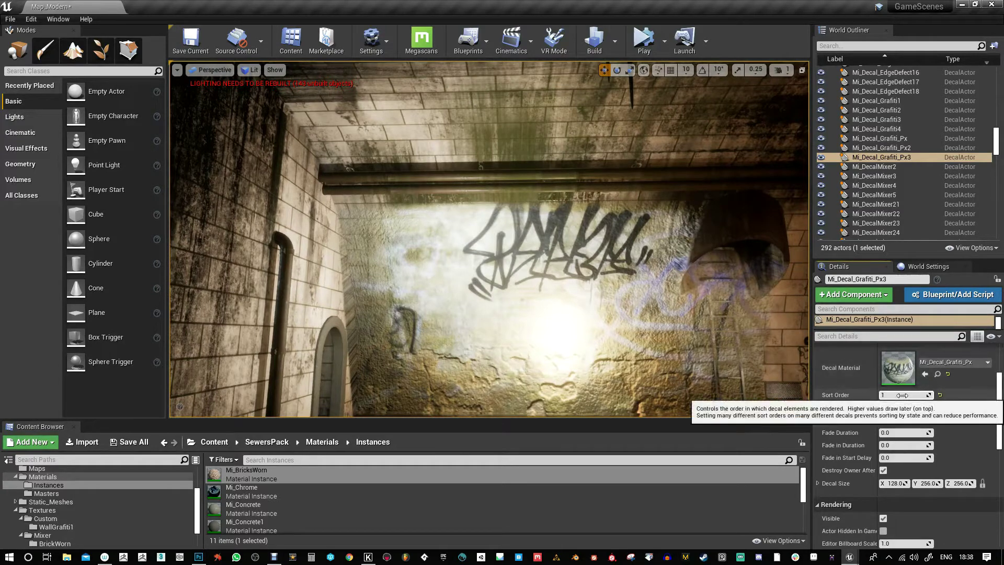
- Raise Mi_Decal_Grafiti_Px3's Fade Screen Size to 0.730578 and undo the last adjustment
drag(903, 407, 930, 410)
right_drag(444, 352, 475, 352)
key(w)
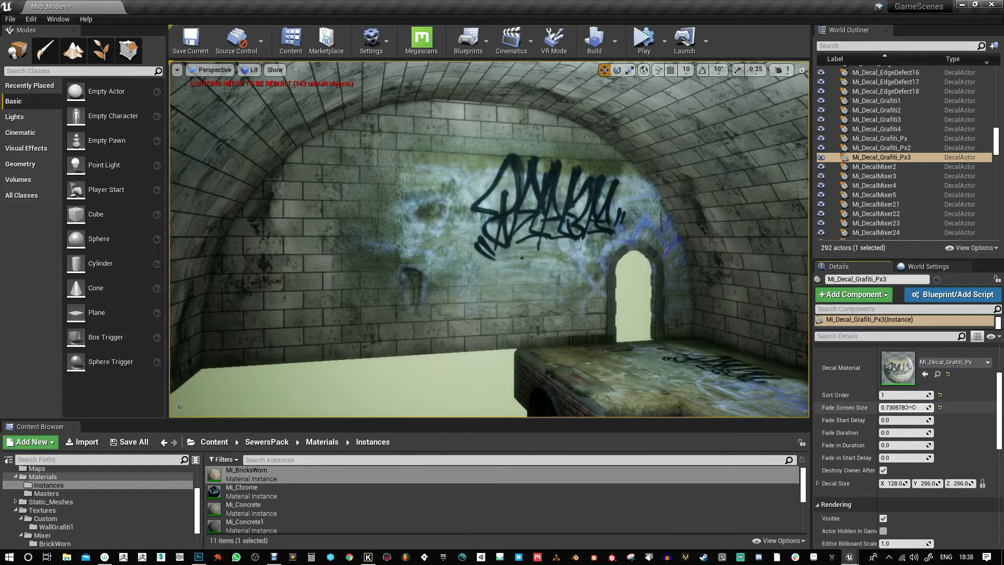
key(ctrl+z)
- Test Fade Screen Size values 0.673728 and 0.664204 on the Mi_Decal_Grafiti_Px decal from different distances, and reset it to the default
right_drag(528, 299, 606, 313)
key(w)
key(g)
key(w)
click(606, 313)
key(f)
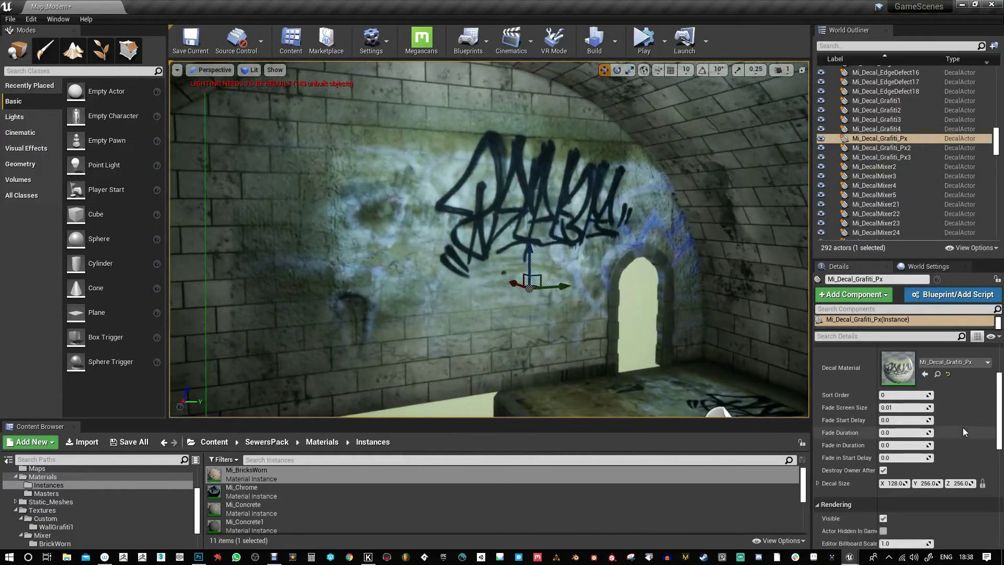
drag(932, 414, 920, 412)
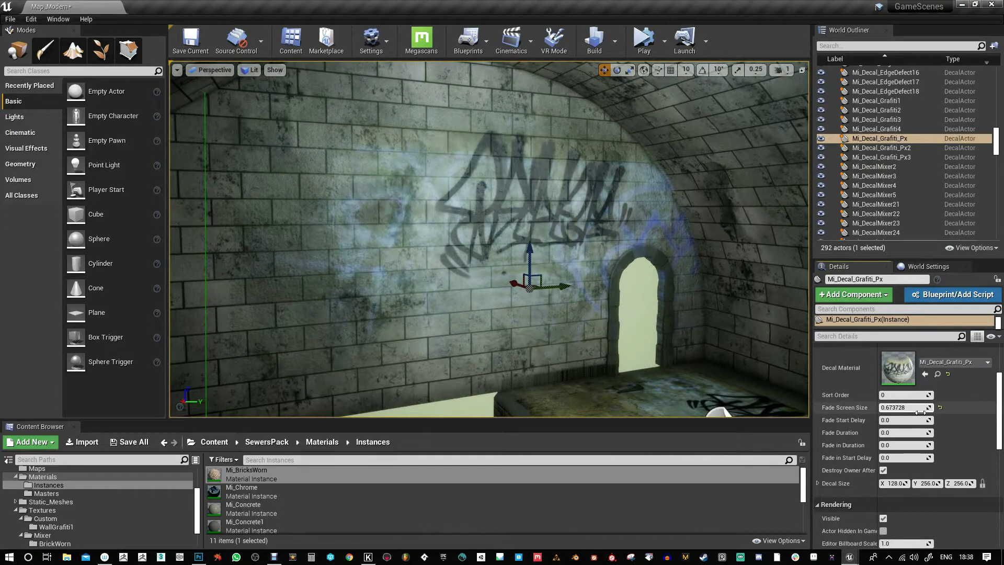
drag(503, 274, 482, 277)
right_drag(482, 276, 472, 273)
scroll(472, 272, up, 3)
scroll(473, 273, down, 4)
scroll(472, 272, up, 6)
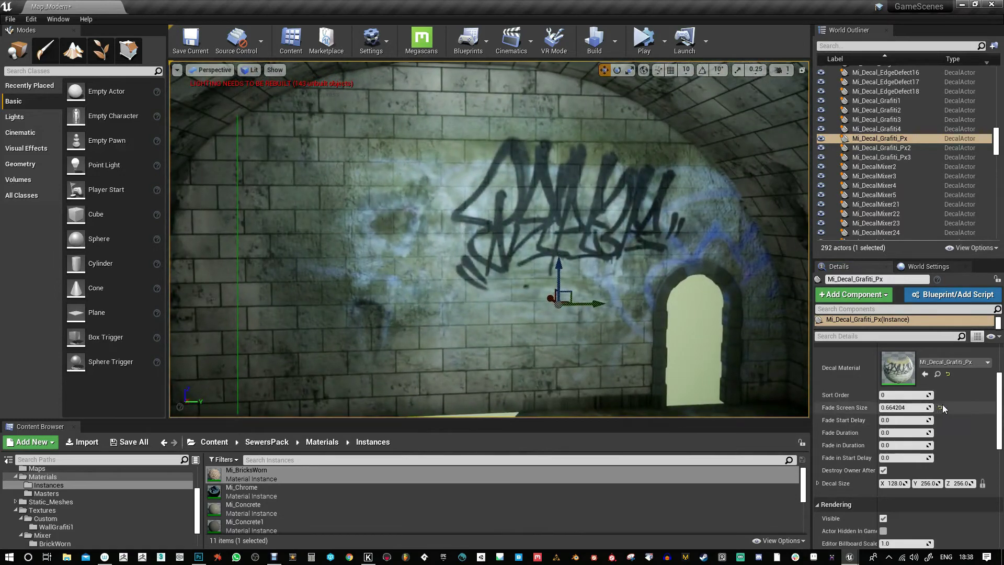
click(940, 407)
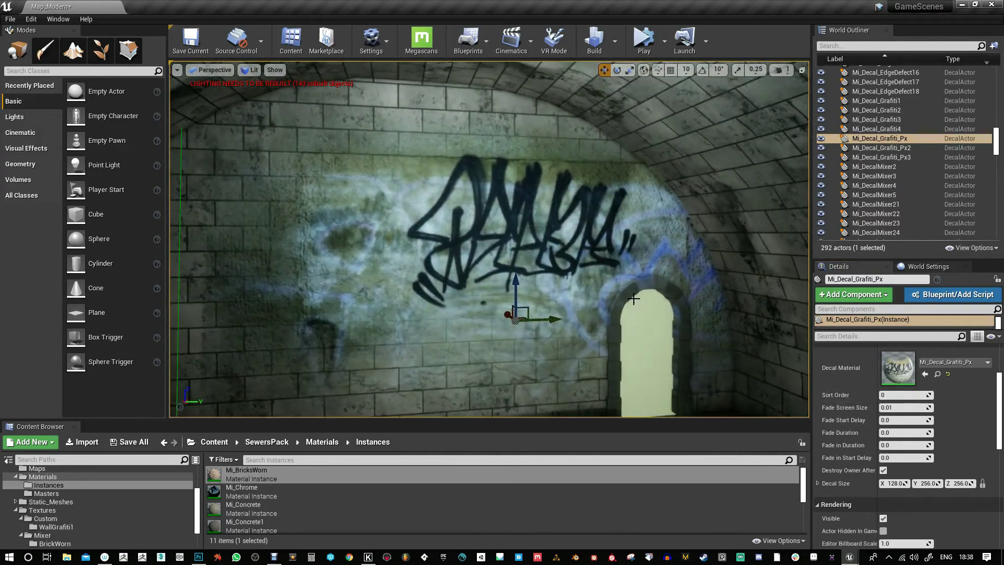
- Focus the view on the Mi_Decal_Grafiti_Px2 and Mi_Decal_Grafiti_Px3 decals in turn to inspect them
click(895, 149)
key(f)
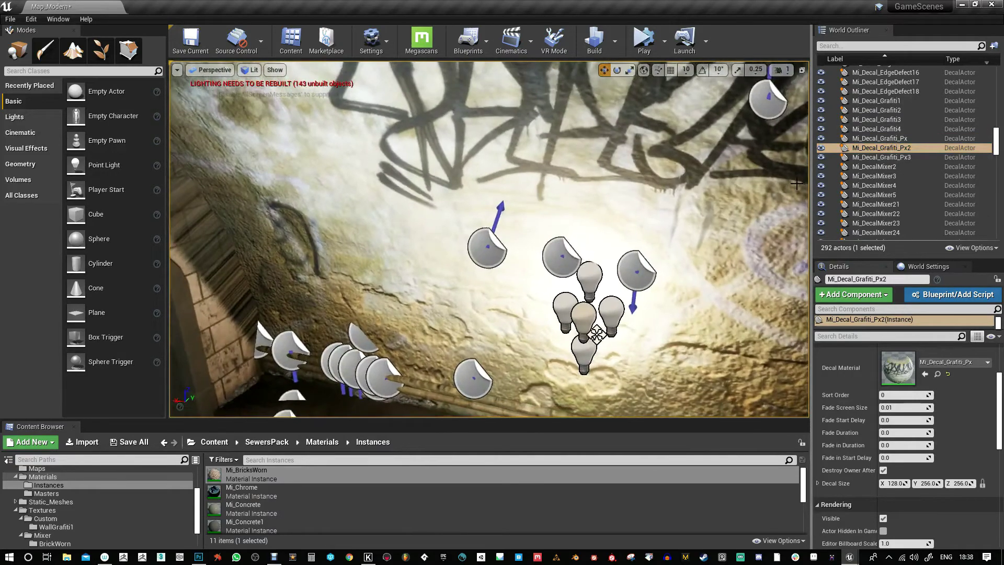
click(882, 157)
key(f)
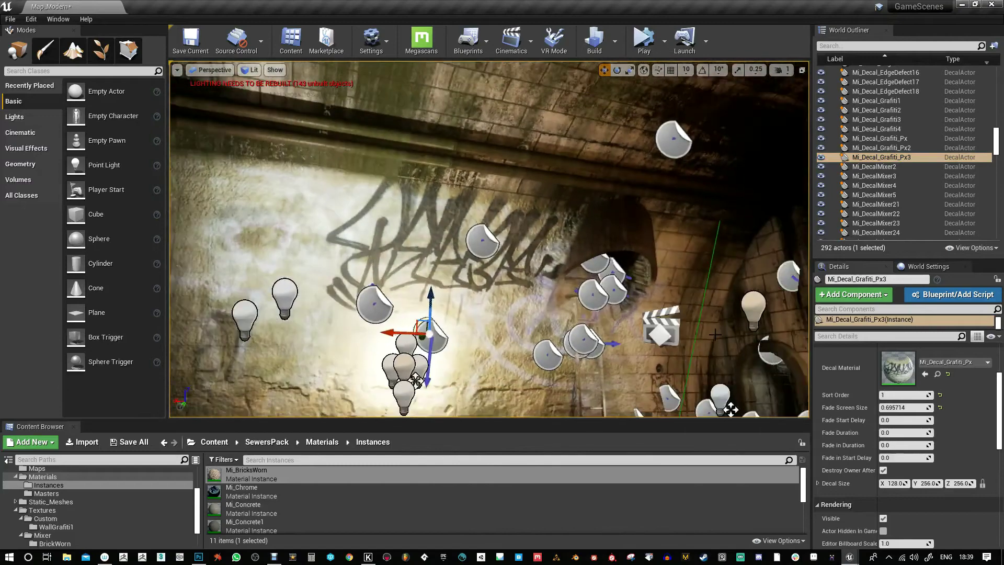
- Reposition the Mi_Decal_Grafiti_Px3 decal on the curved wall, switching the transform gizmo to local axes to refine its placement
mouse_move(715, 335)
right_down()
mouse_move(709, 342)
mouse_move(714, 336)
right_up()
right_drag(623, 342, 577, 339)
key(e)
drag(477, 264, 463, 276)
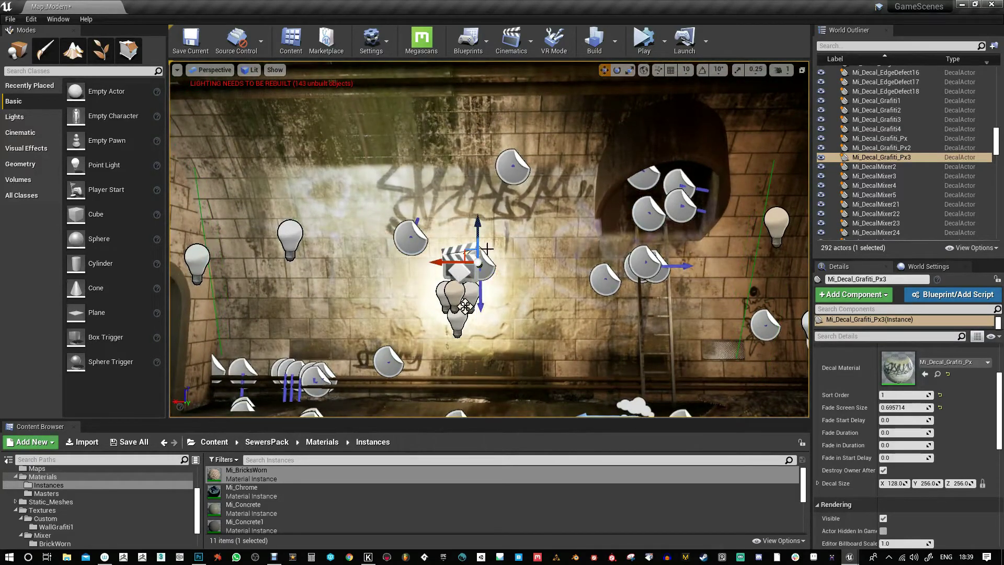
drag(480, 227, 480, 255)
key(d)
right_drag(544, 285, 495, 288)
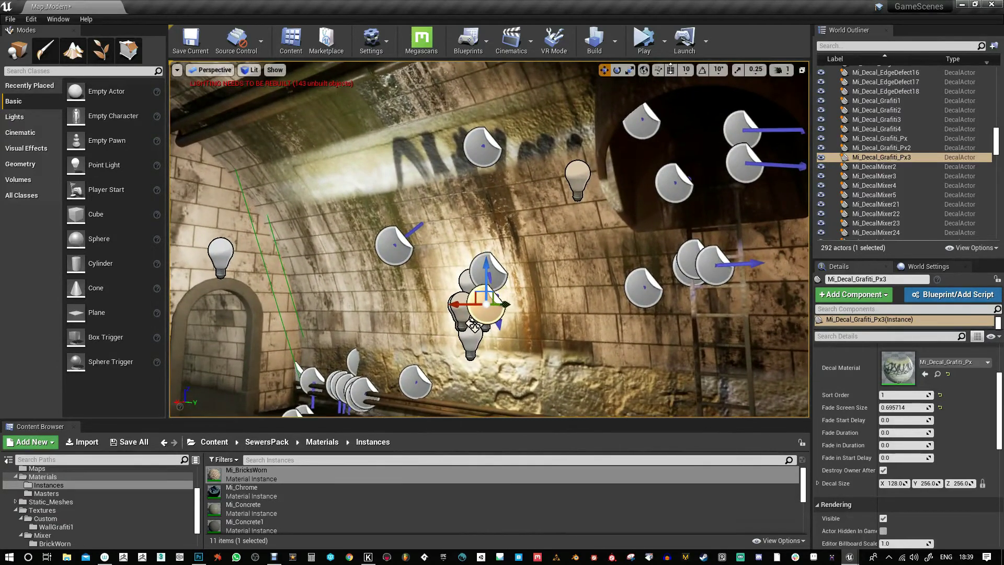
click(644, 70)
drag(505, 290, 509, 284)
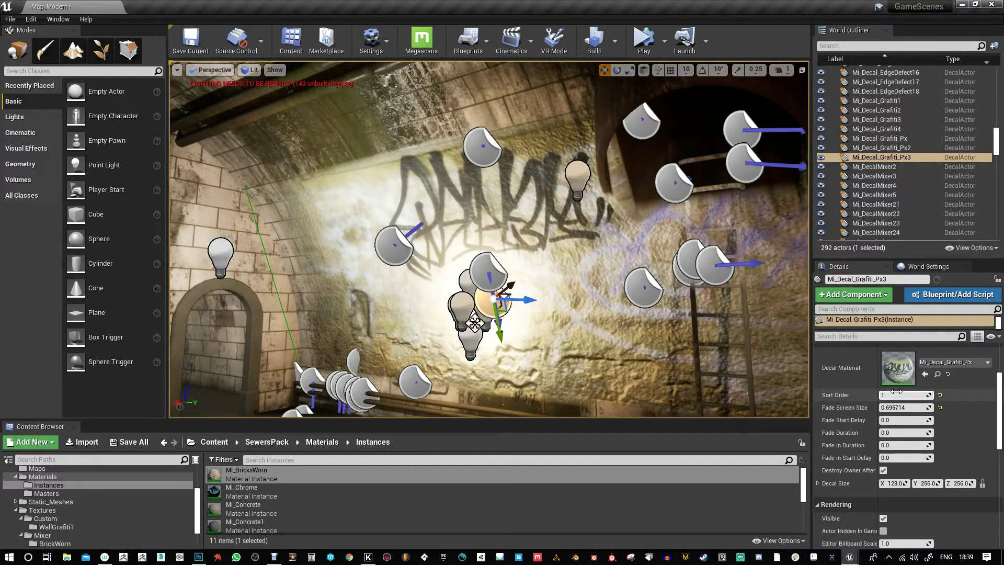
- Set the Mi_Decal_Grafiti_Px3 decal's Sort Order to 0 and check how it layers on the wall
drag(896, 392, 881, 394)
right_drag(587, 326, 623, 352)
key(s)
key(w)
key(s)
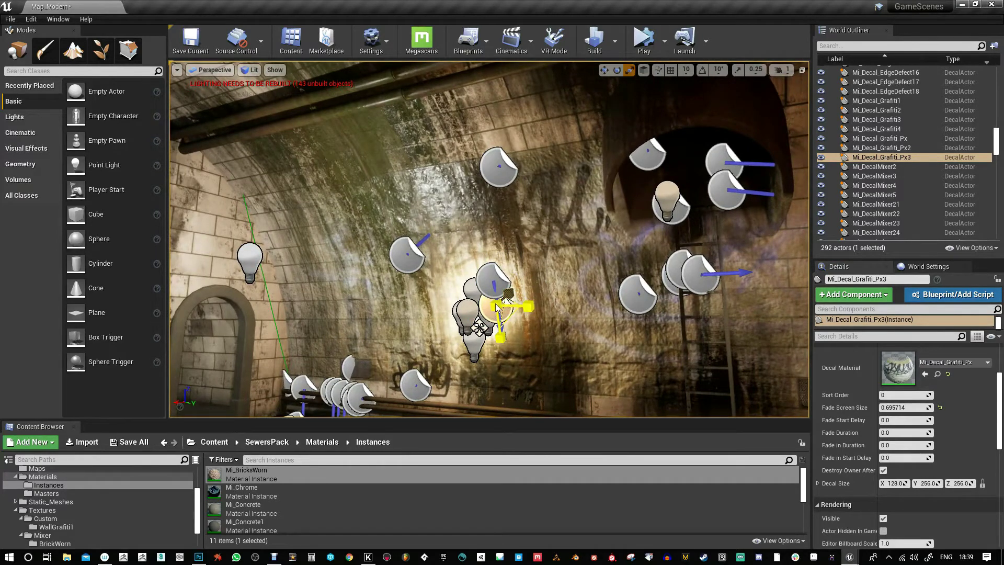
right_drag(593, 303, 558, 281)
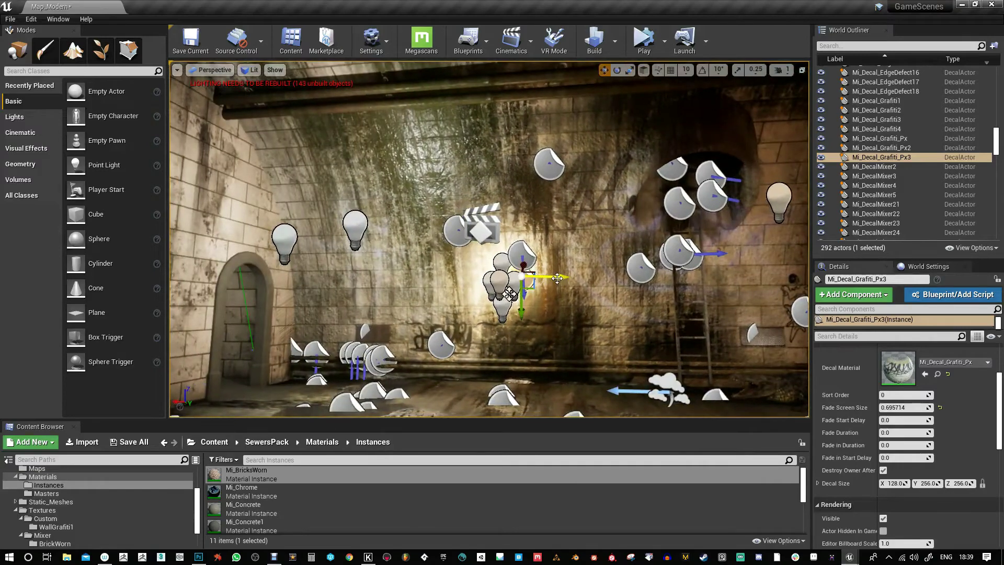
- Lower the Mi_Decal_Grafiti_Px3 decal's Fade Screen Size to 0.01 and view it from farther away
right_drag(558, 278, 525, 300)
key(w)
key(s)
drag(913, 406, 906, 406)
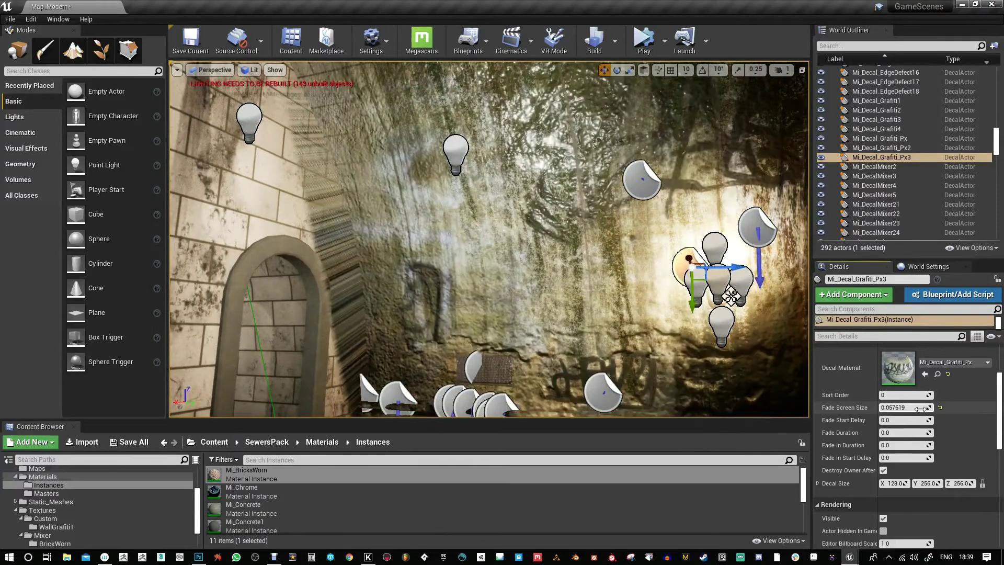
key(s)
mouse_move(562, 308)
right_down()
mouse_move(596, 286)
mouse_move(568, 321)
right_up()
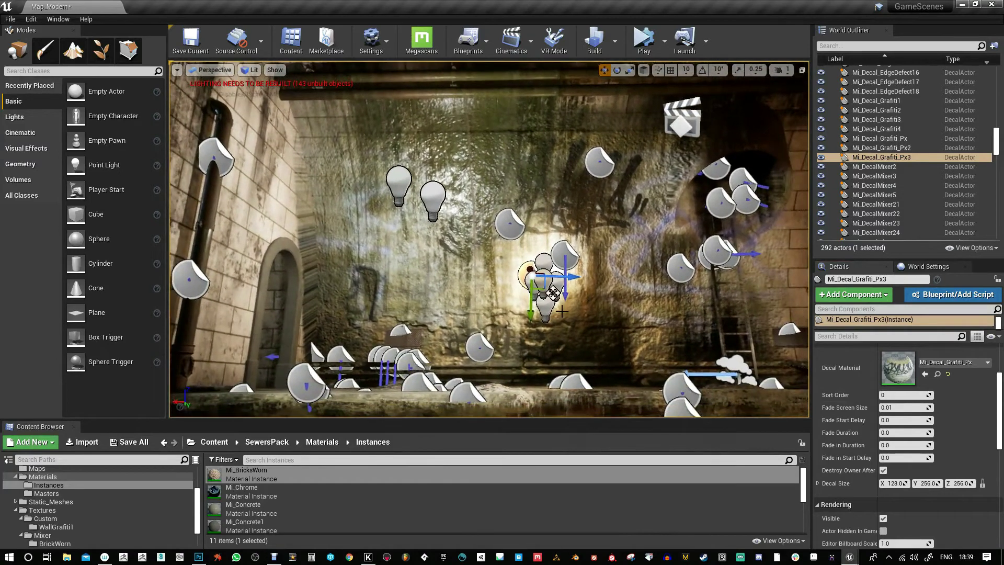
- Hide the viewport's editor icons, open the Mi_Decal_Grafiti_Px material instance and enable its Opacity, Normal and Albedo texture overrides
key(g)
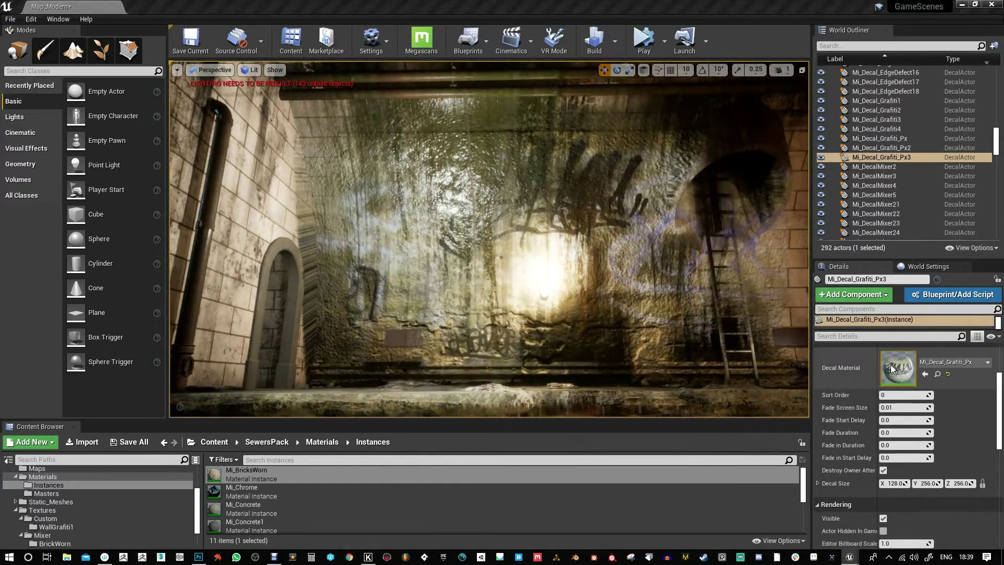
drag(1003, 123, 677, 98)
drag(771, 330, 775, 469)
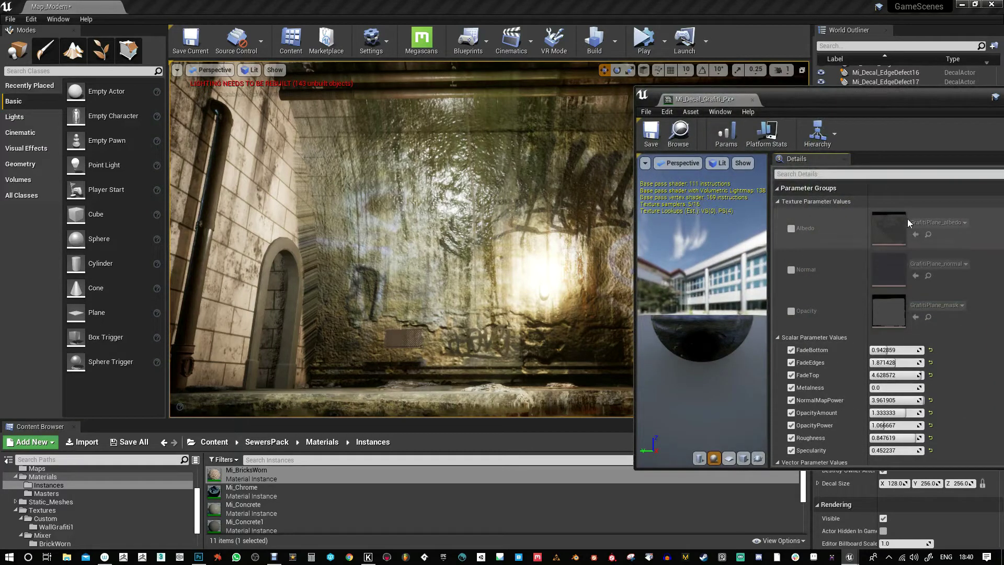
click(791, 312)
click(791, 269)
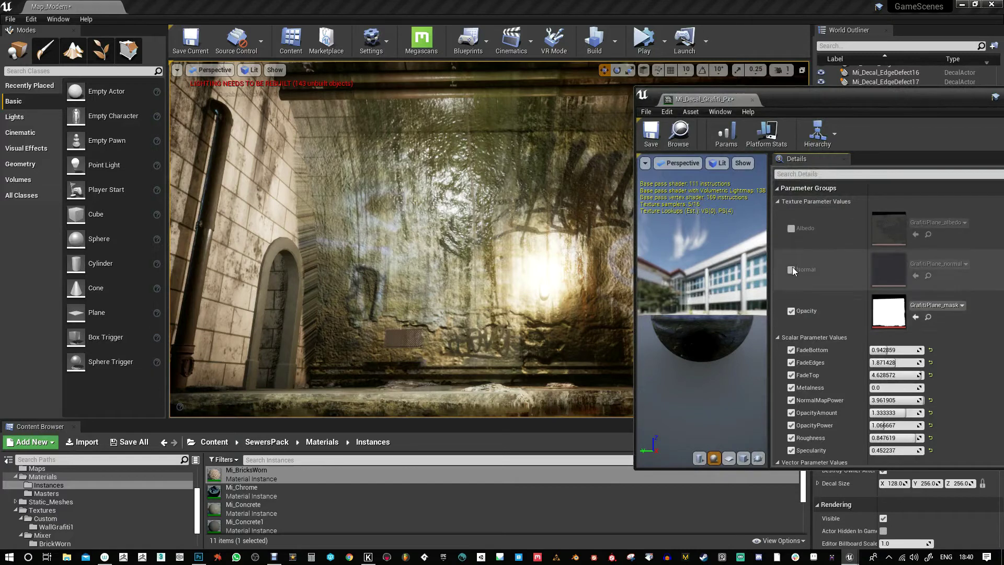
click(791, 228)
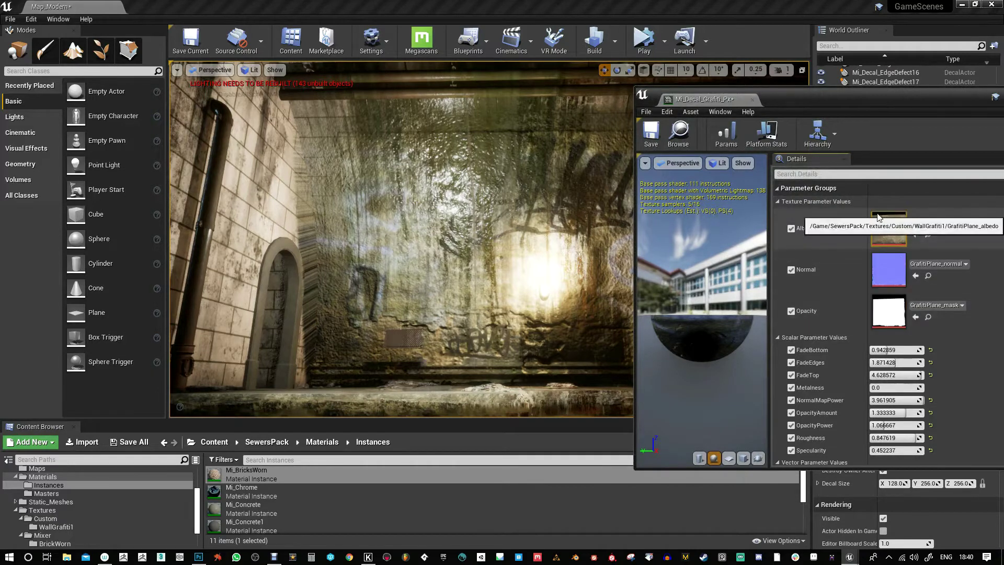
- Switch to Photoshop and paint black irregular edges around the white area of GrafitiPlane_mask.png
click(199, 557)
click(122, 44)
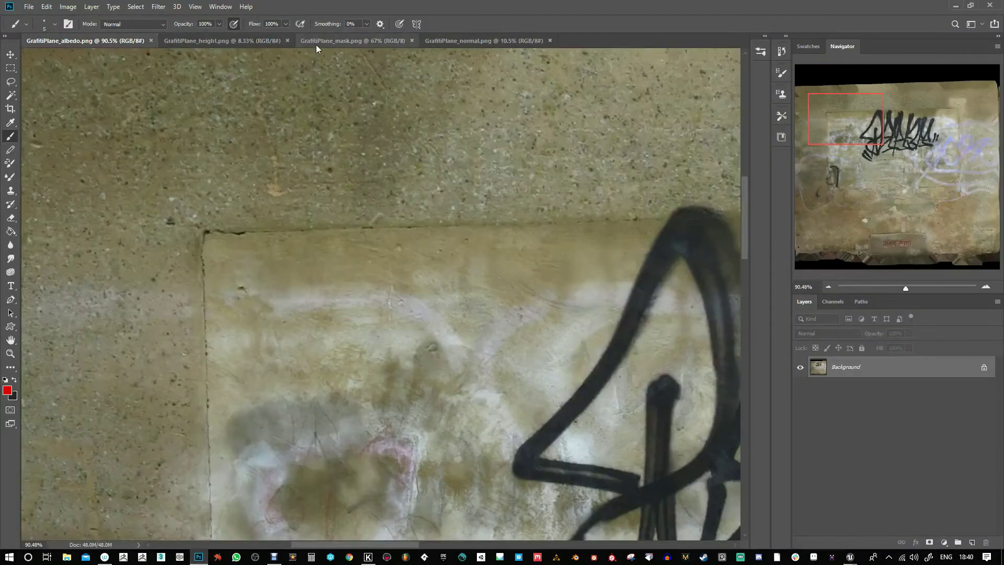
click(352, 40)
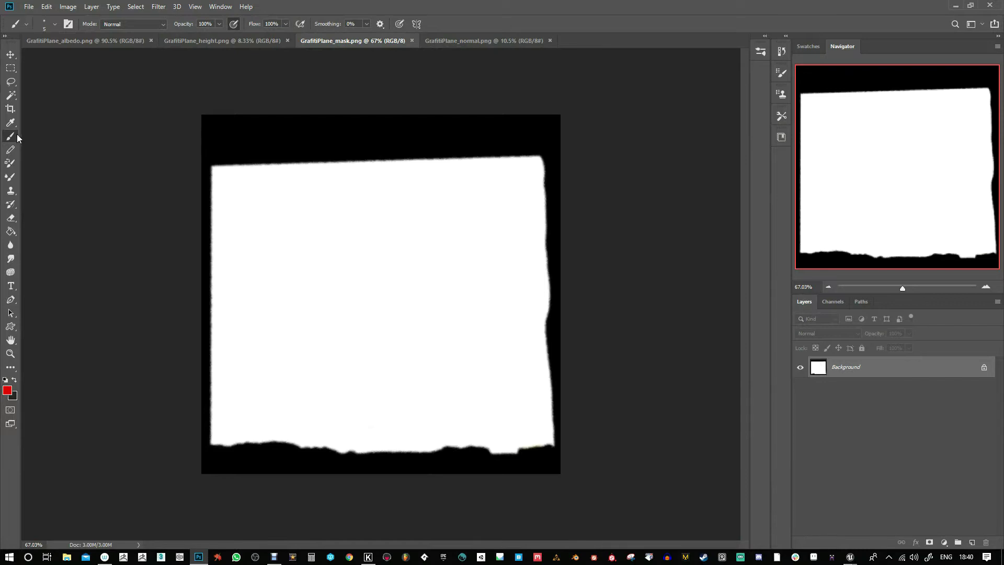
alt+click(241, 465)
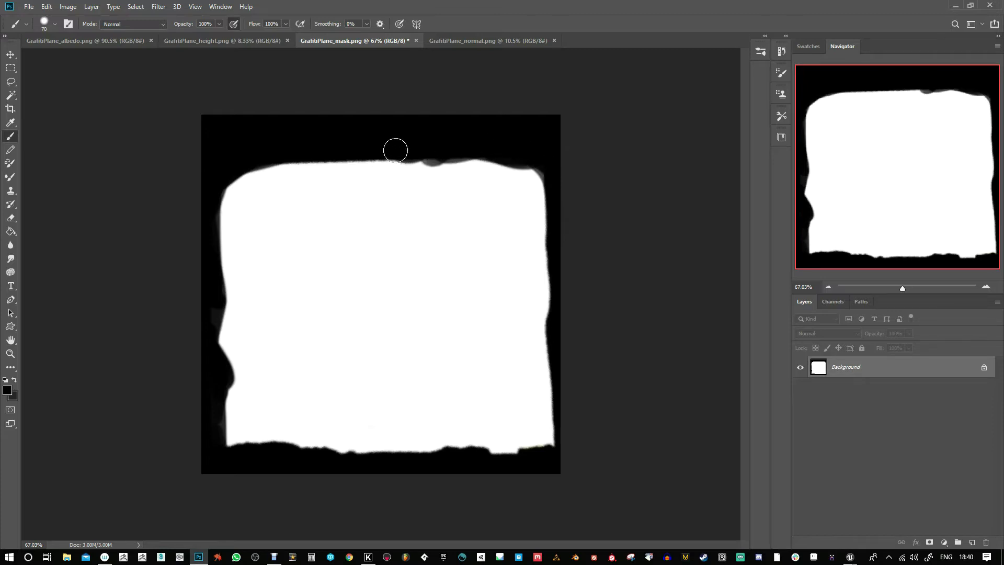
drag(543, 221, 542, 252)
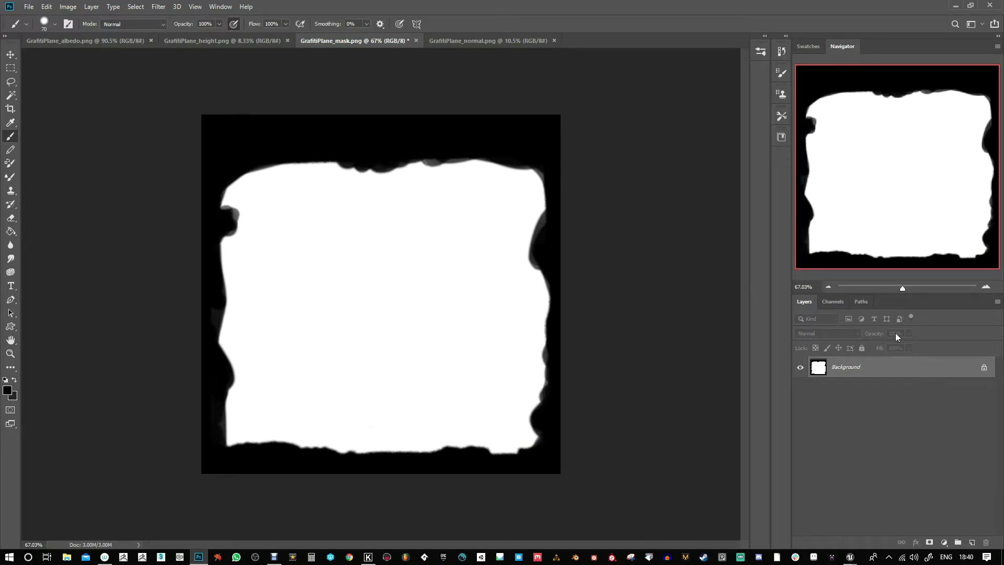
- Unlock the mask's background layer, duplicate it and apply a Gaussian Blur with a 15.3-pixel radius to the copy
click(984, 368)
key(ctrl+j)
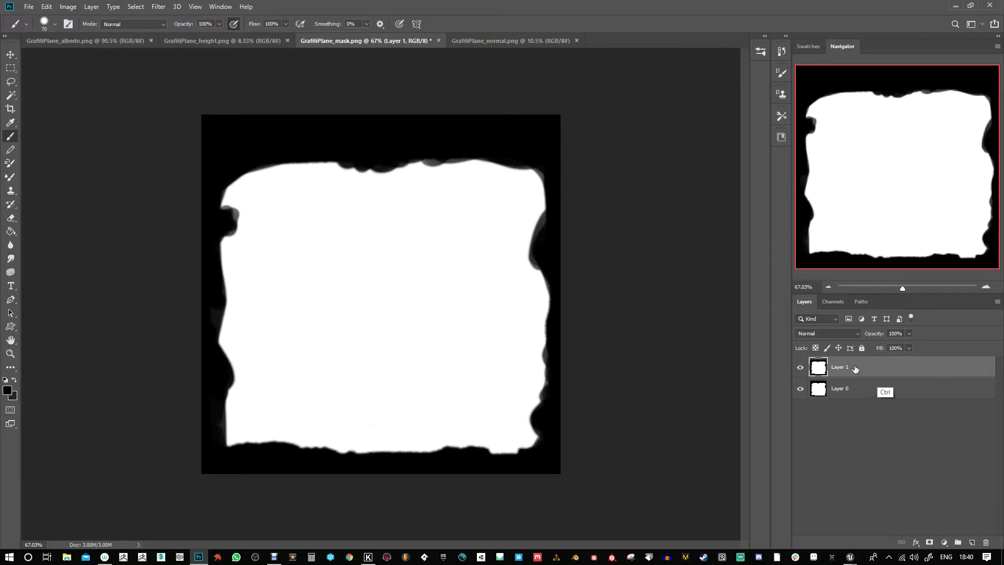
click(159, 7)
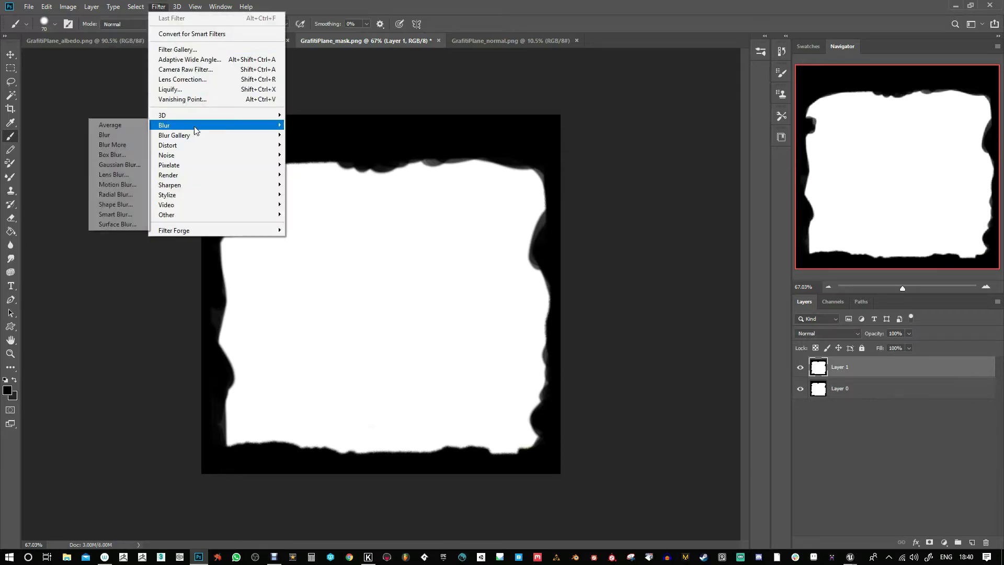
mouse_move(172, 125)
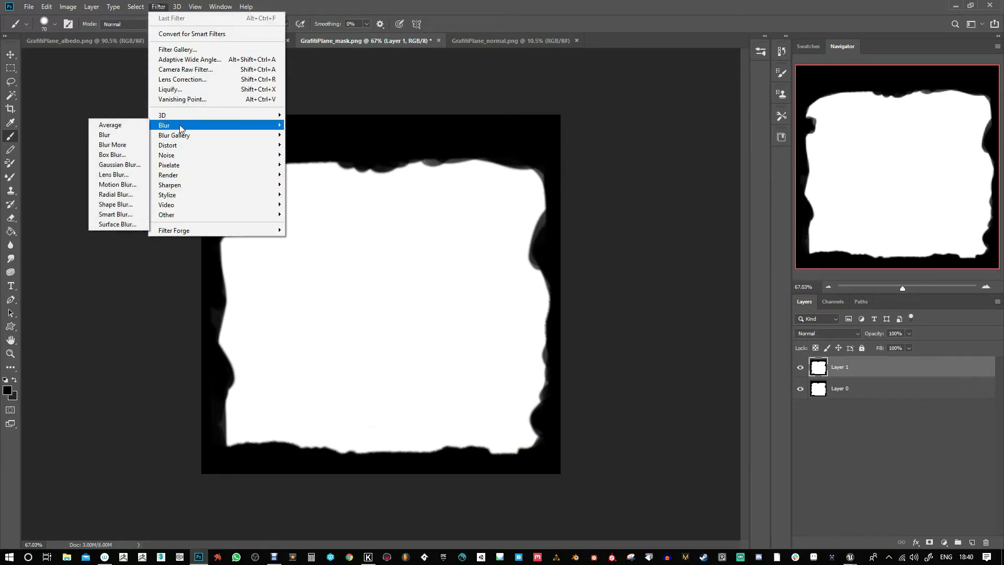
click(124, 162)
drag(693, 292, 724, 293)
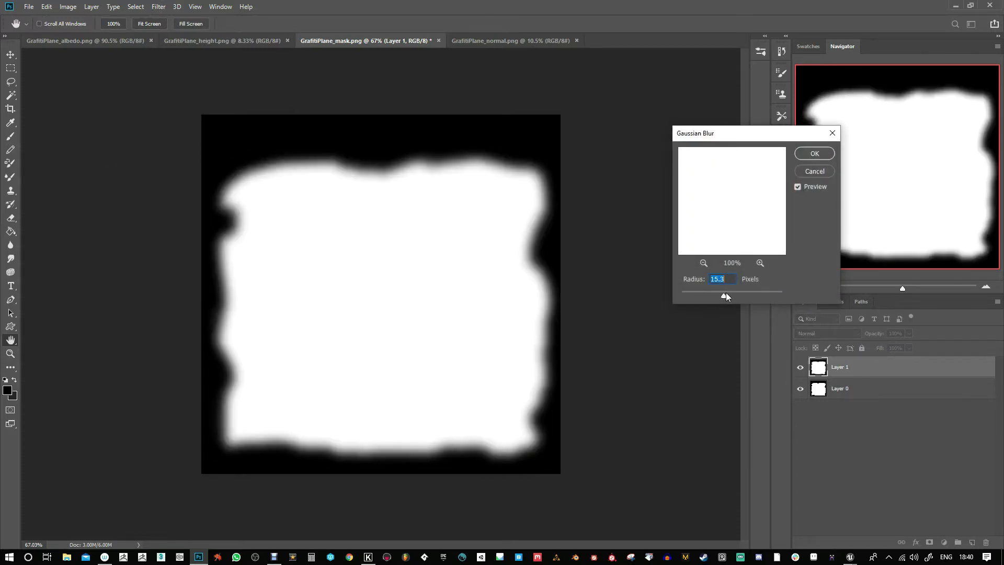
click(814, 154)
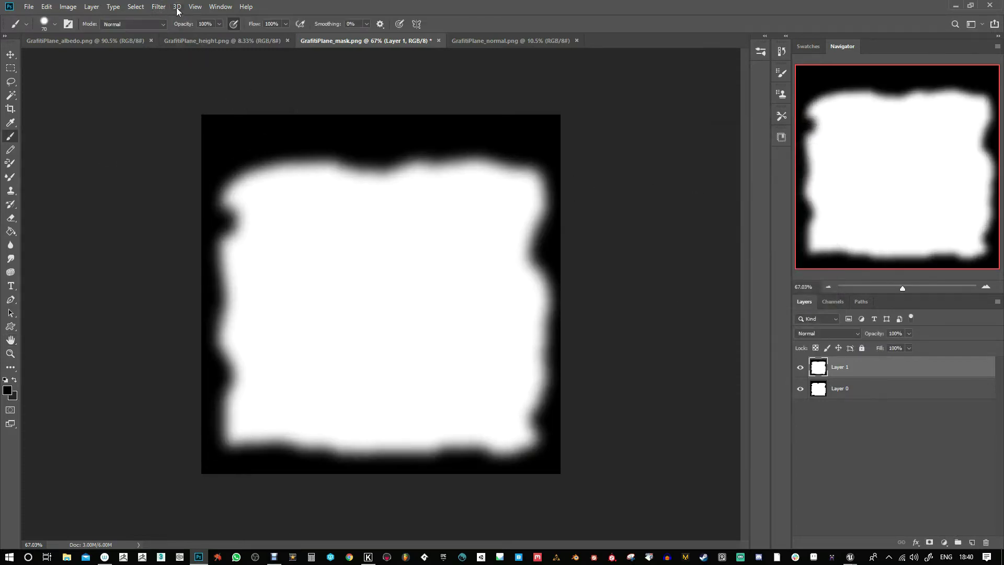
- Apply the Spatter filter from the Filter Gallery to the blurred mask layer with a Spray Radius of 9
click(158, 6)
click(178, 47)
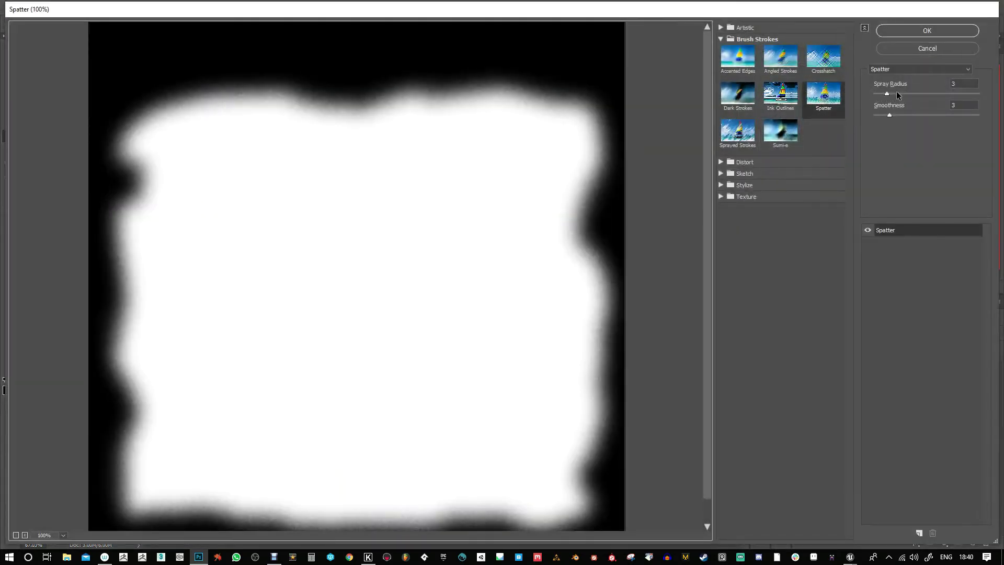
mouse_move(898, 94)
mouse_down()
mouse_move(911, 94)
mouse_move(899, 115)
mouse_up()
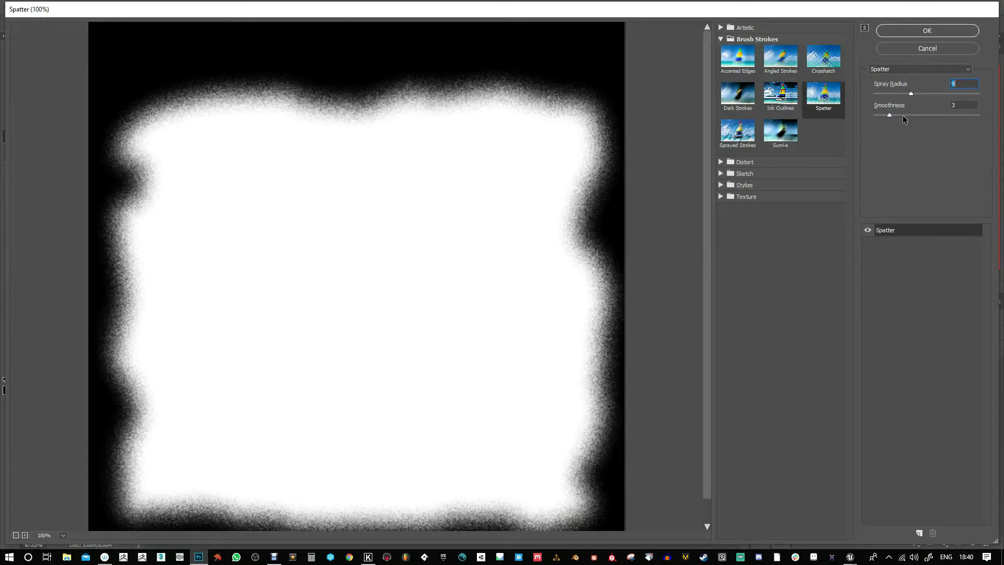
click(929, 31)
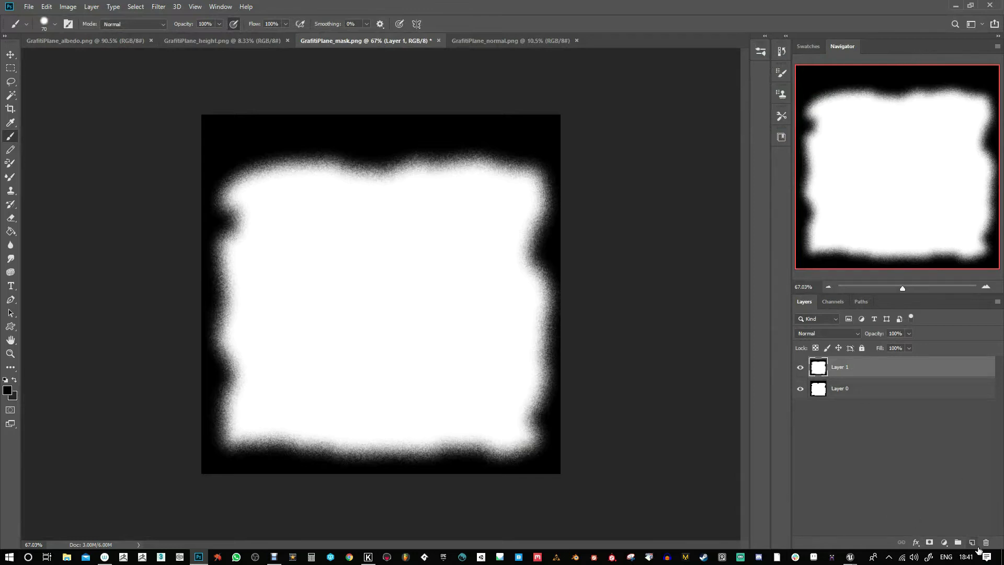
- Add a new layer above the spattered mask and render Clouds on it
click(158, 7)
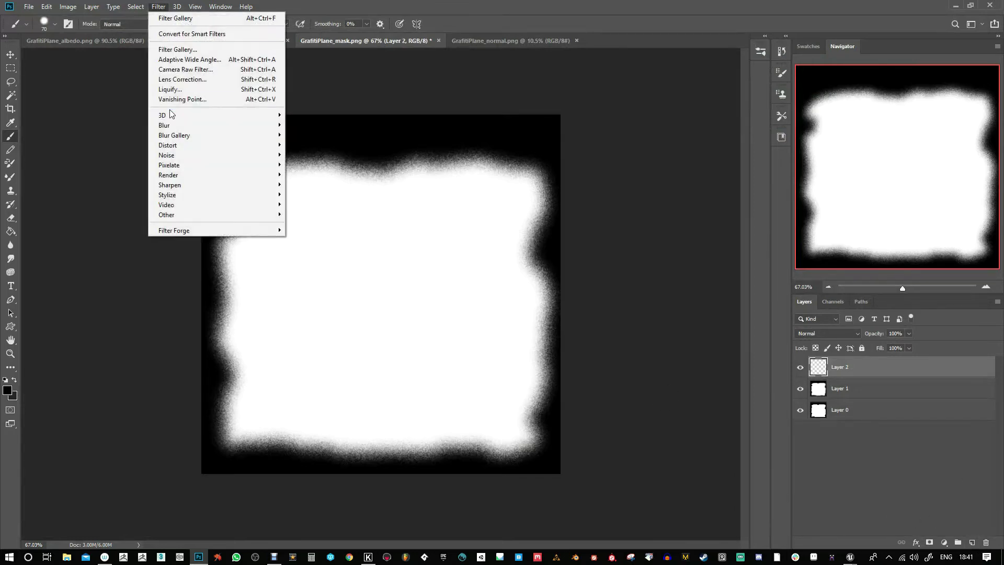
mouse_move(186, 176)
click(309, 209)
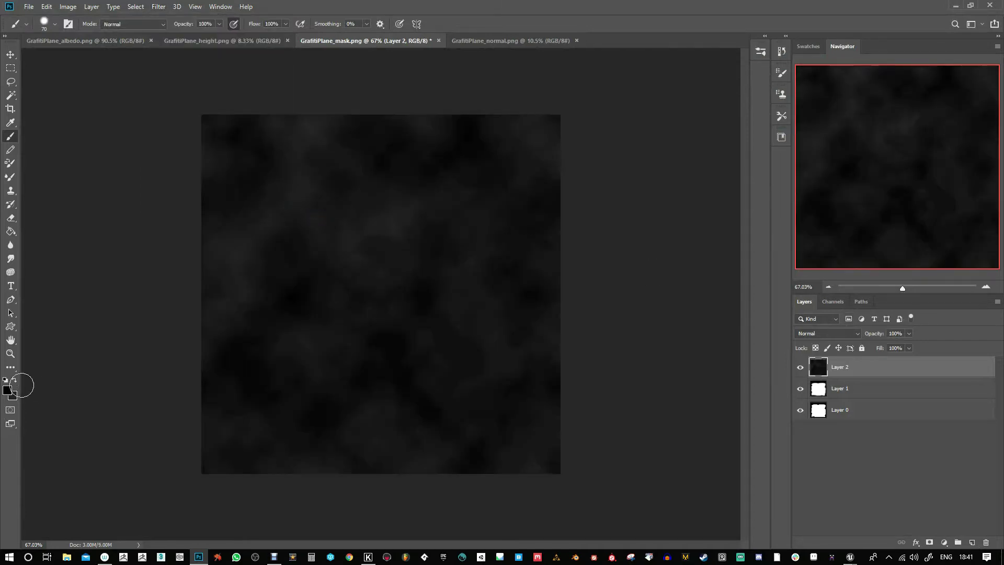
- Set the foreground colour to white (ffffff) and render Clouds again on Layer 2
click(7, 390)
drag(543, 233, 542, 143)
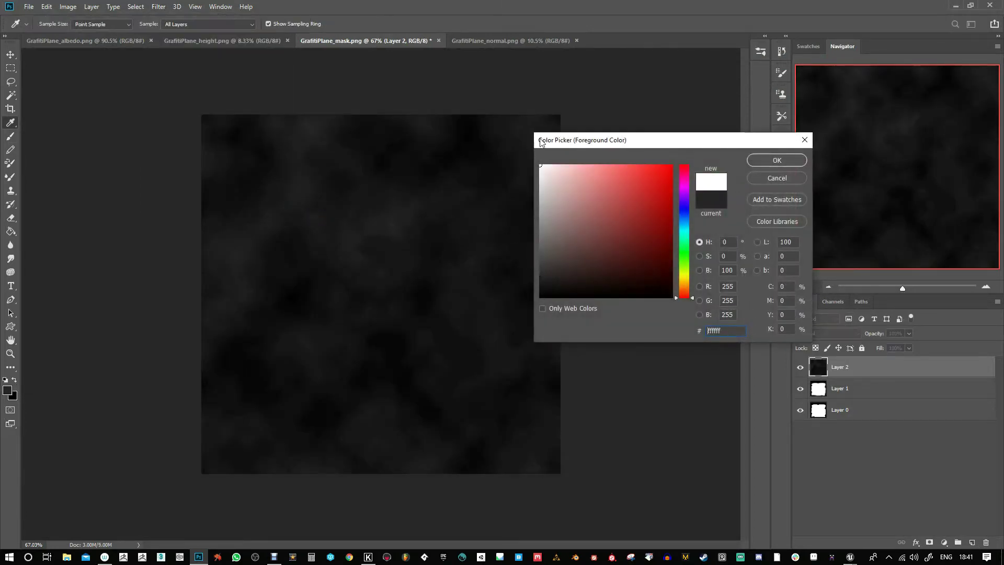
click(769, 160)
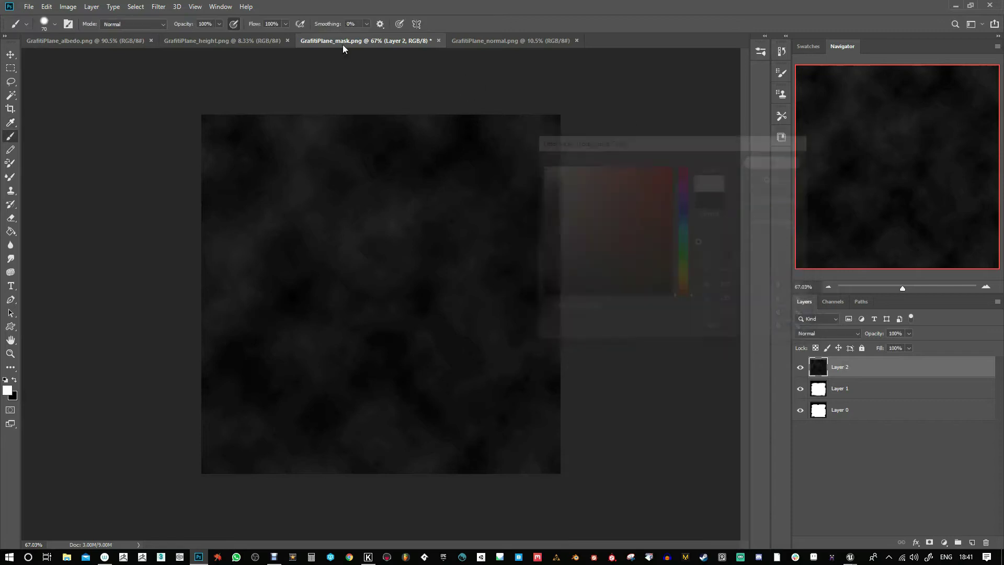
click(161, 8)
click(171, 17)
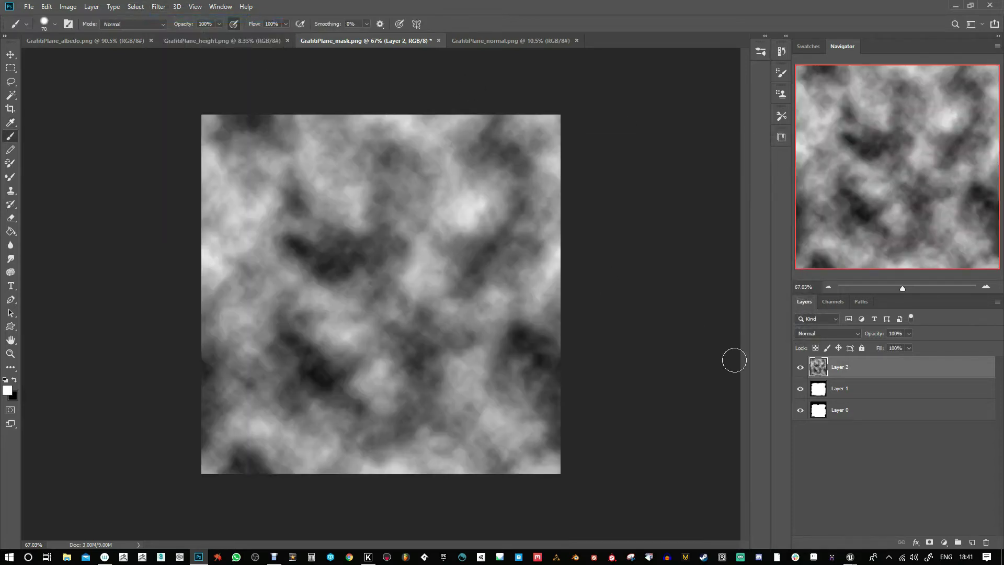
- Try blend modes such as Multiply, Darker Color, Linear Dodge (Add) and Soft Light on the clouds layer, and settle on Overlay
click(836, 333)
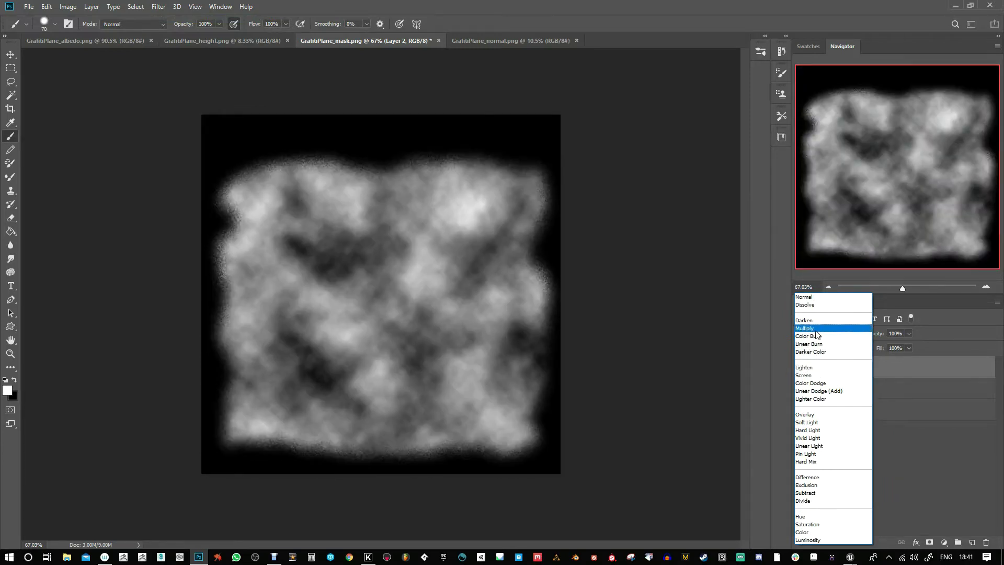
click(813, 328)
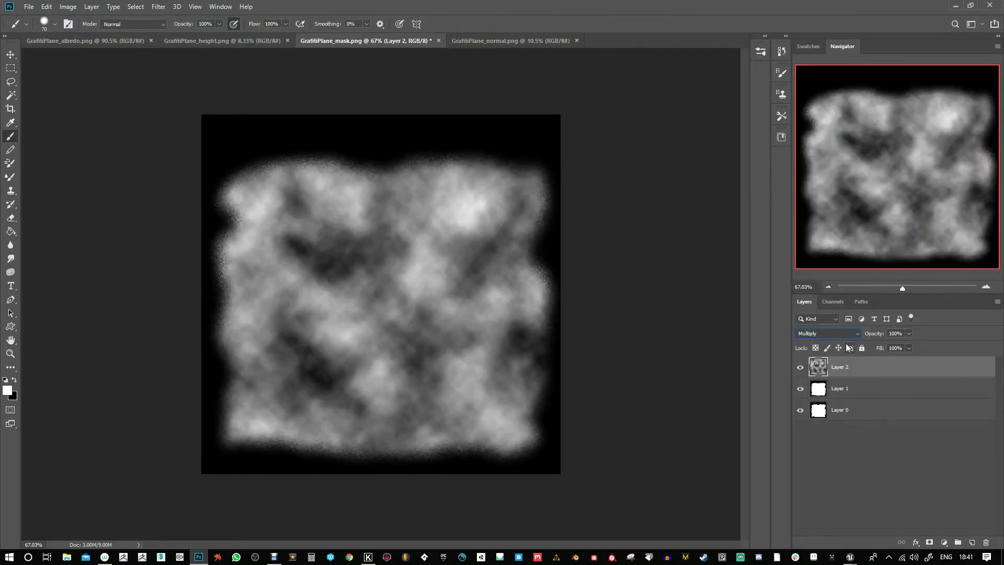
key(Down)
key(Down)
key(Down)
key(Down)
key(Down)
key(Down)
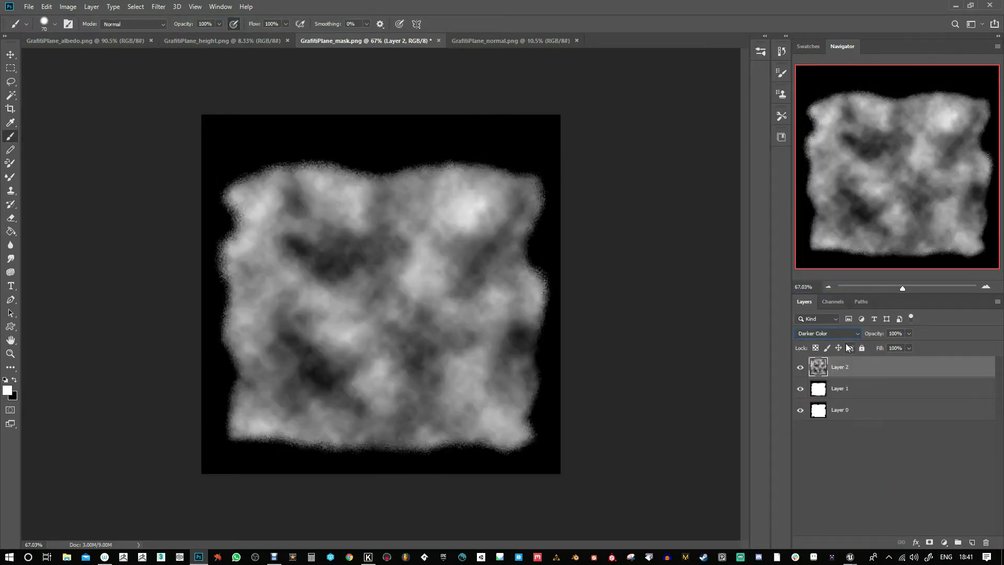
key(Down)
key(Down)
key(Down)
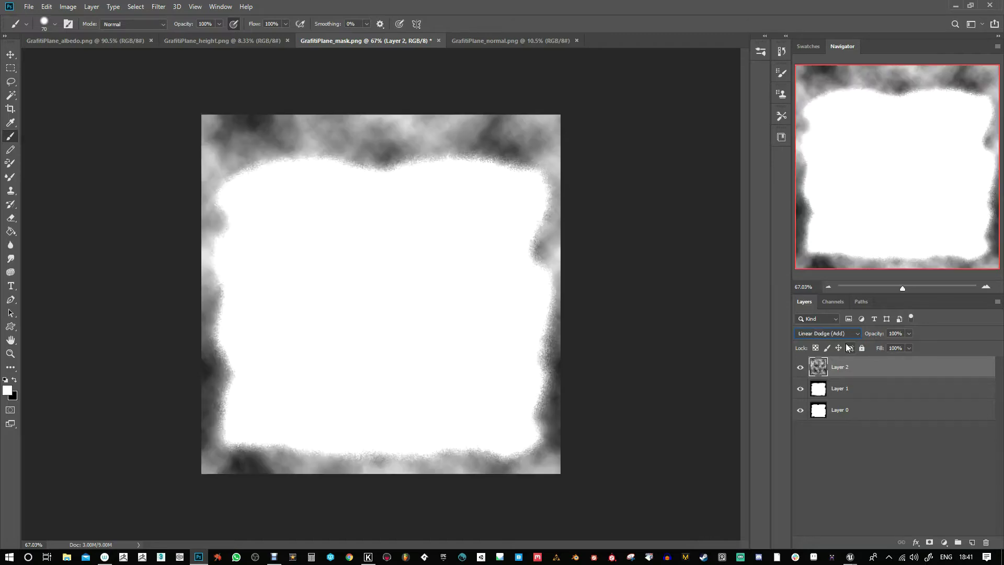
key(Down)
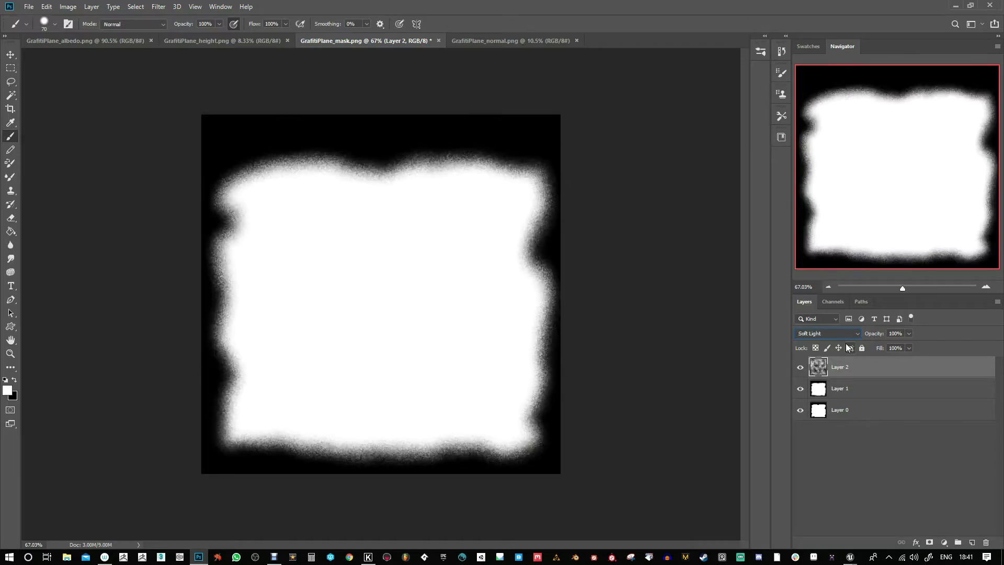
key(Up)
key(Up)
key(Down)
key(Up)
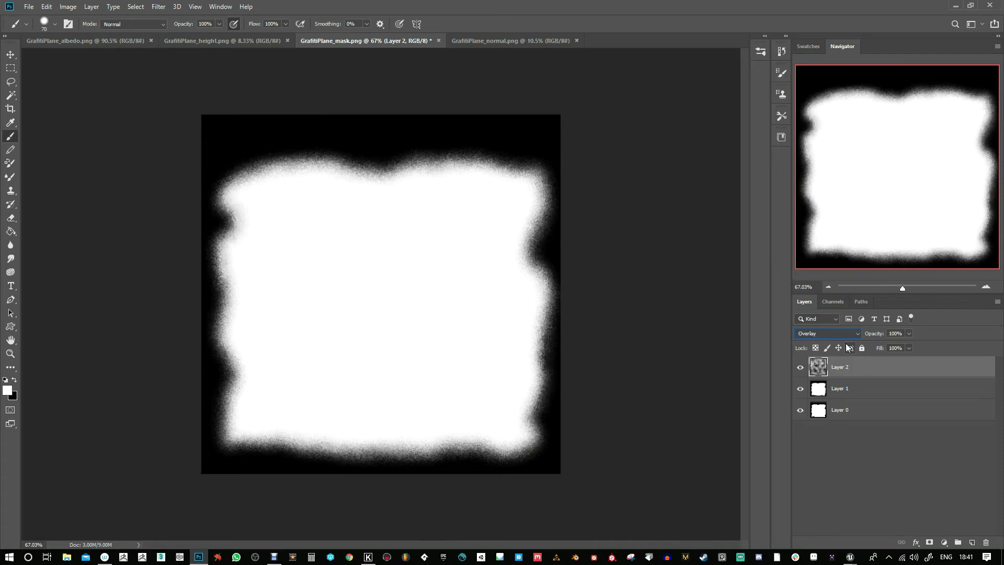
- Darken the clouds layer with Levels by raising the black and midtone inputs, and merge all visible layers
key(ctrl+l)
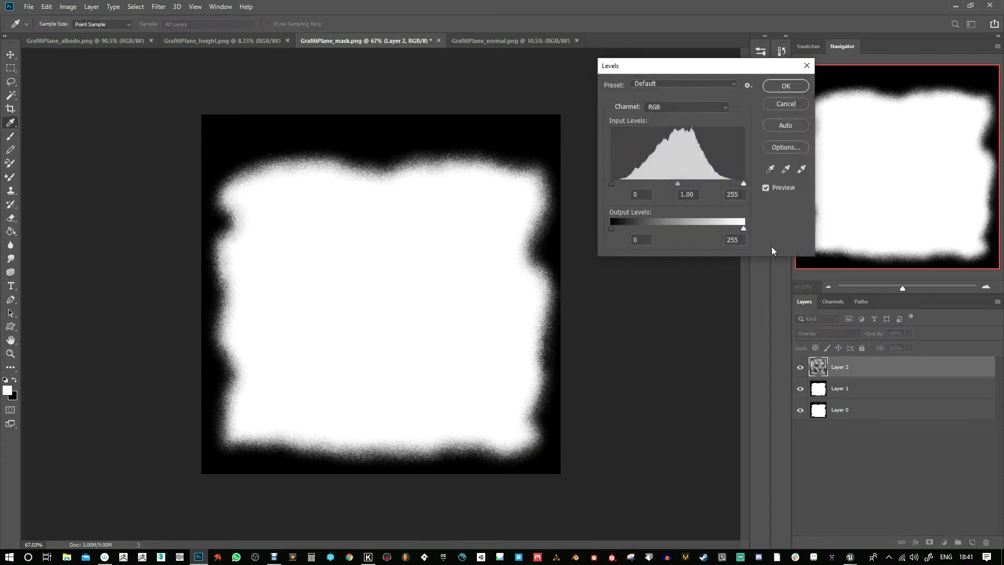
drag(678, 184, 703, 183)
drag(612, 183, 637, 180)
click(785, 87)
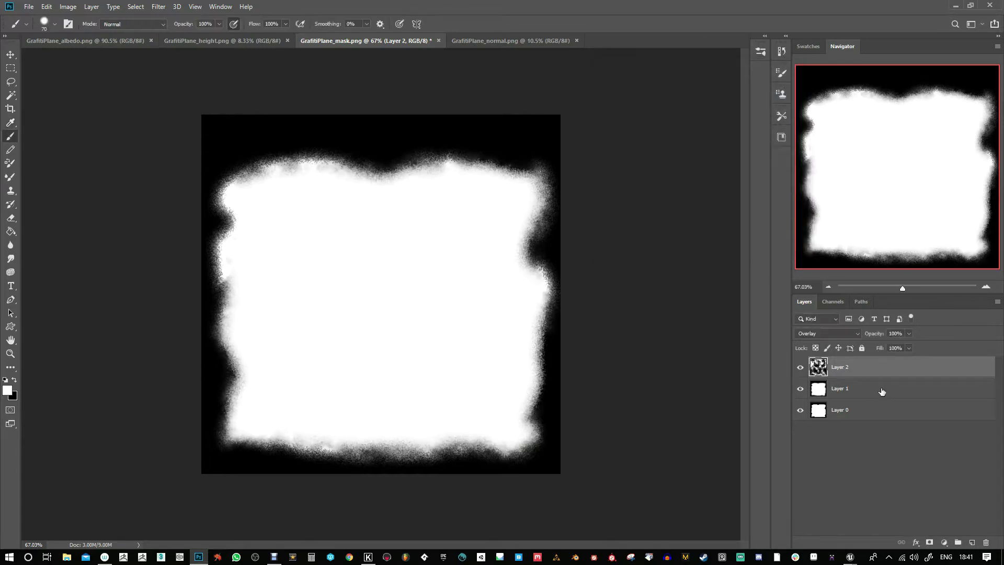
right_click(874, 382)
click(807, 425)
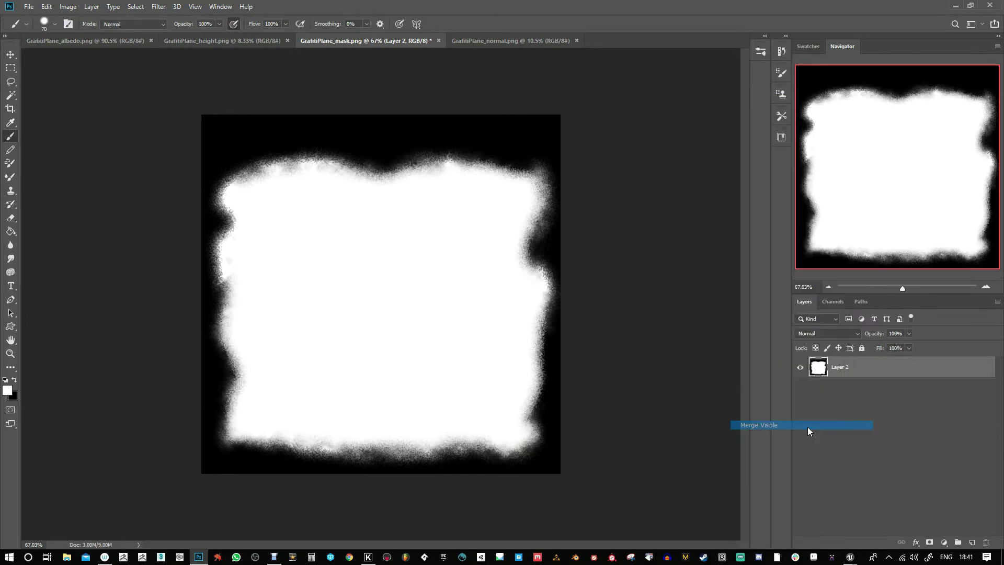
- Save the merged mask as a PNG copy named GrafitiPlane_mask2.png in the Baked folder
key(ctrl+shift+s)
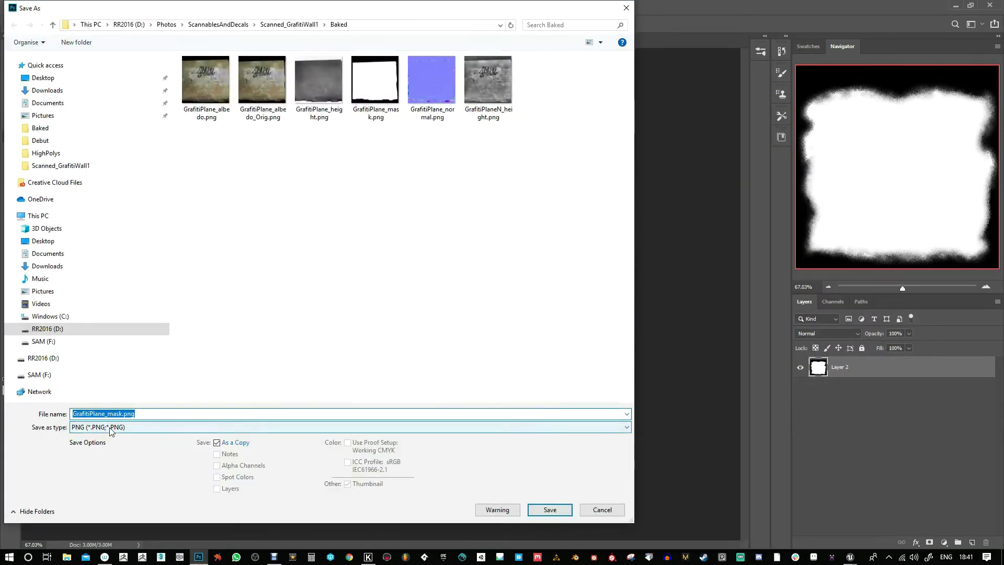
click(123, 413)
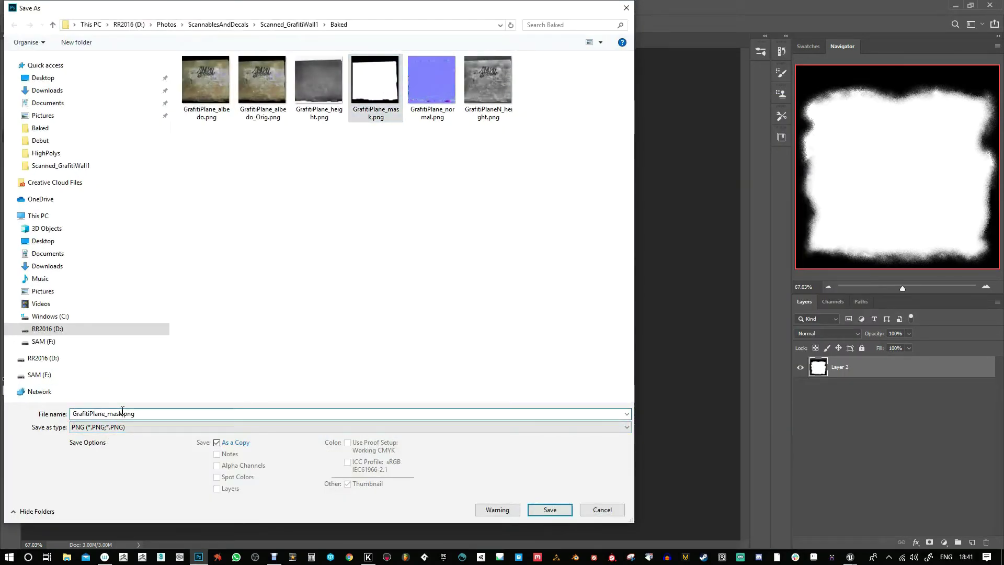
key(Left)
key(Left)
key(Left)
key(Left)
key(Left)
text(2)
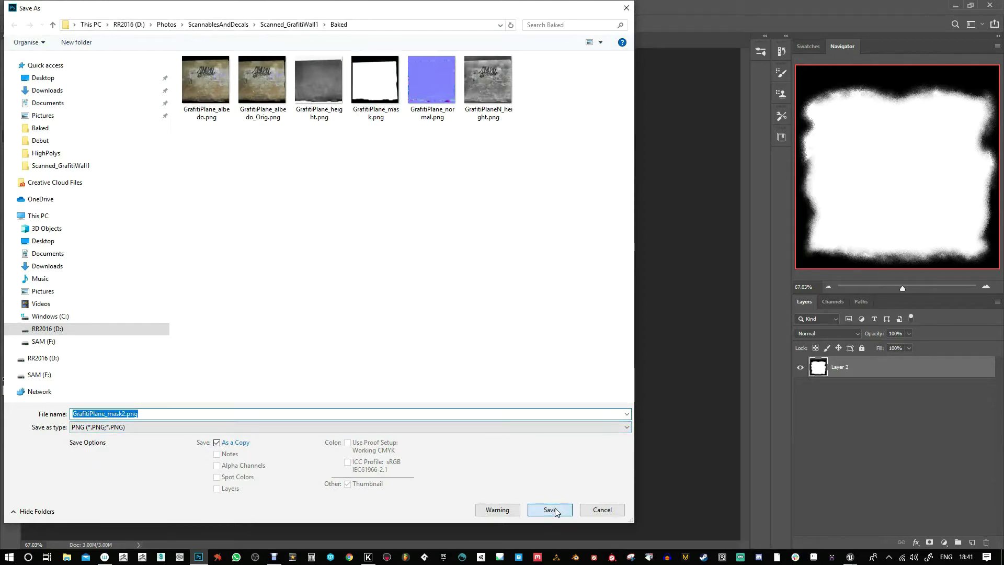
click(549, 510)
click(568, 166)
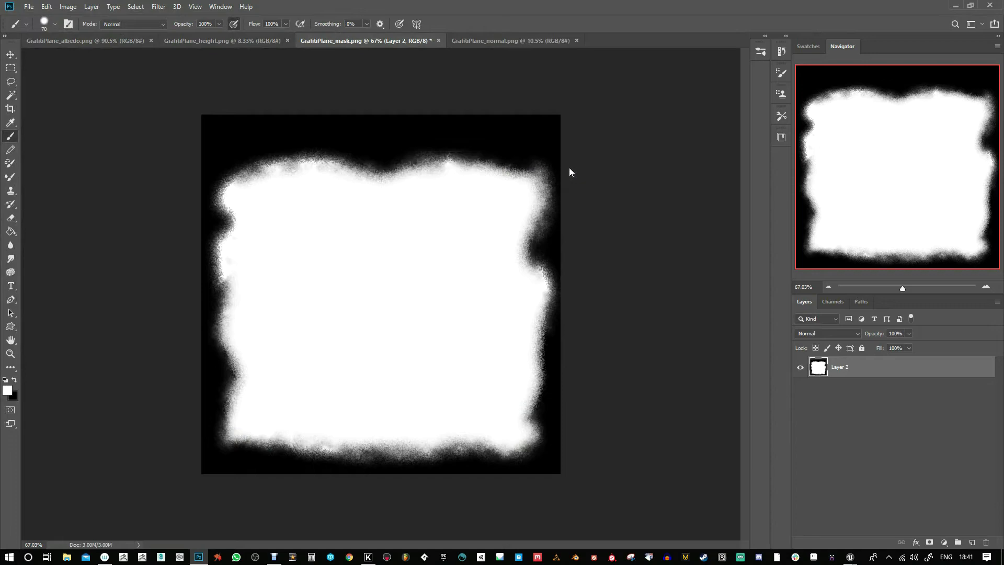
- Switch to Unreal Engine and import GrafitiPlane_mask2 into the WallGrafiti1 texture folder
key(alt+Tab)
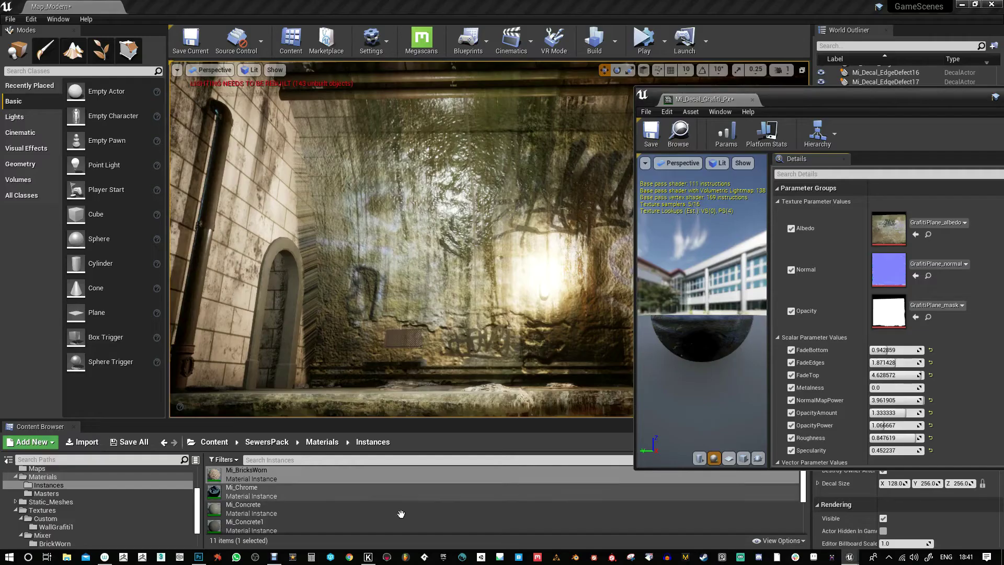
drag(282, 419, 282, 336)
click(928, 317)
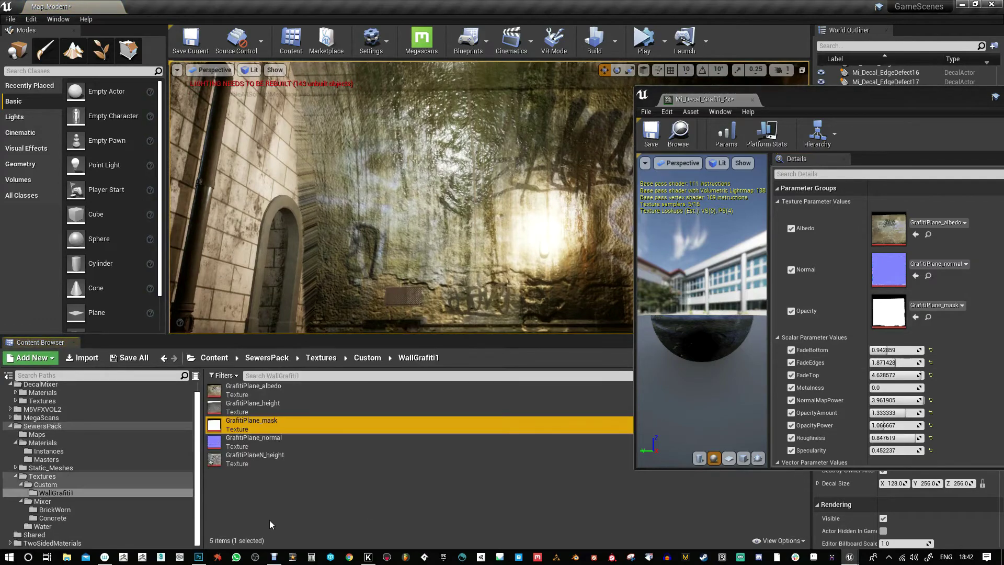
right_click(269, 501)
click(331, 211)
double_click(526, 84)
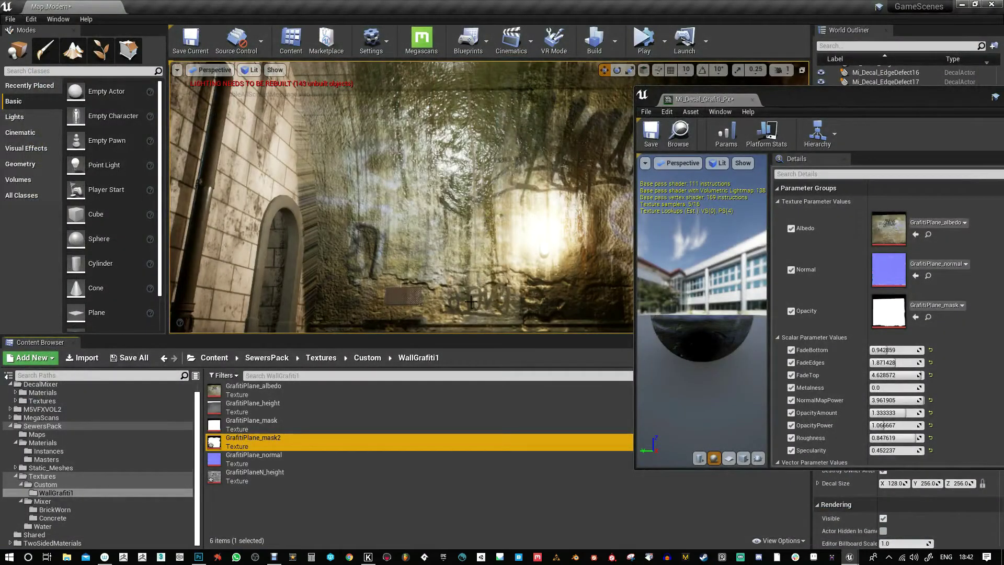
- Assign GrafitiPlane_mask2 as the Opacity texture and set OpacityAmount to about 0.55 and OpacityPower to about 3.24
drag(332, 443, 883, 312)
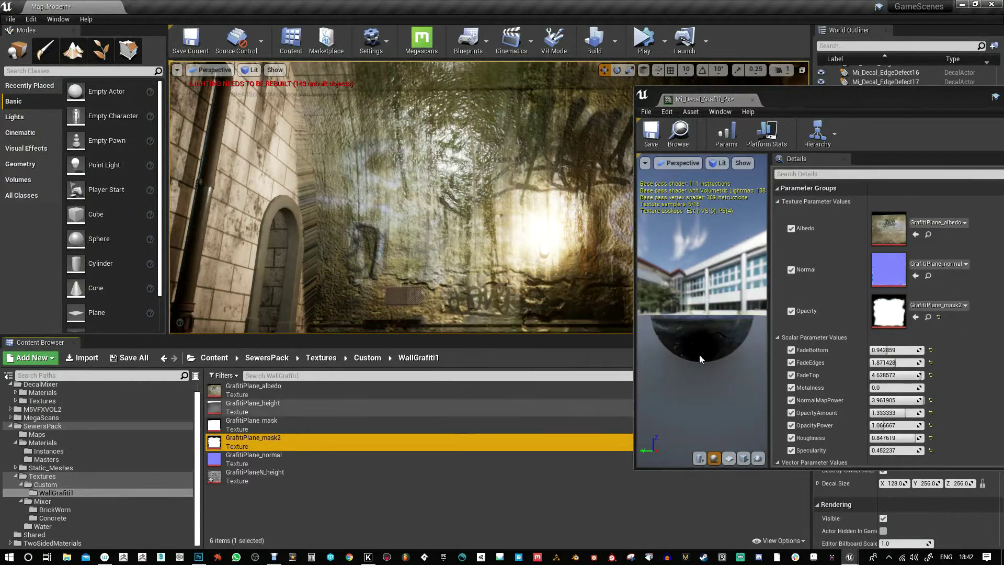
drag(891, 413, 895, 412)
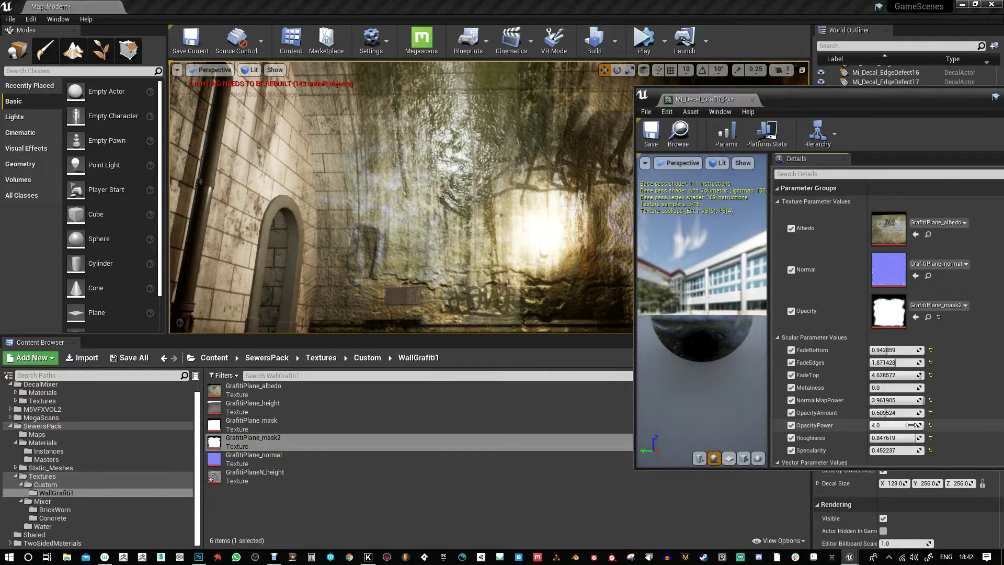
drag(884, 413, 884, 413)
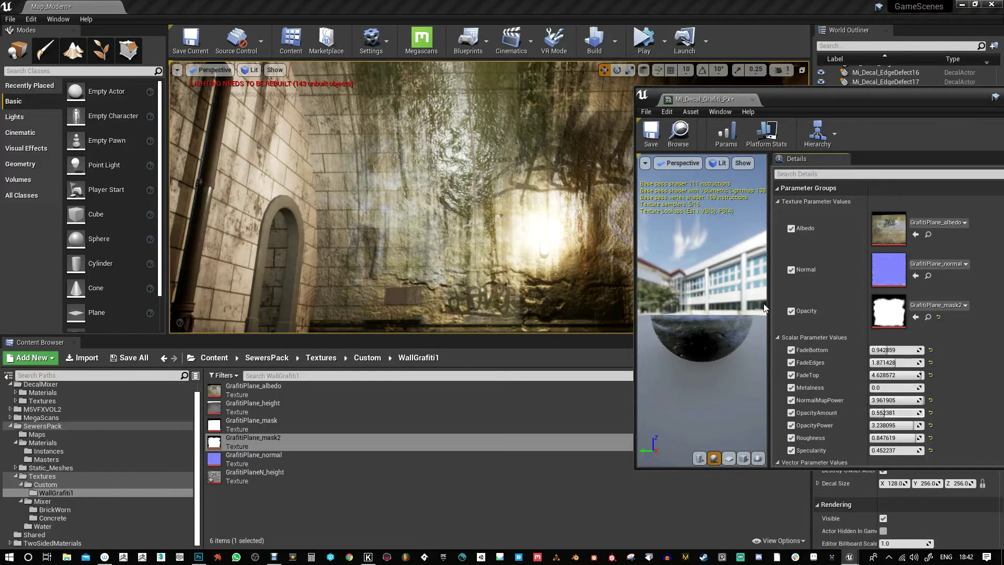
- Set the graffiti material's FadeEdges to about 2.67 and FadeBottom to about 1.4
drag(892, 364, 897, 364)
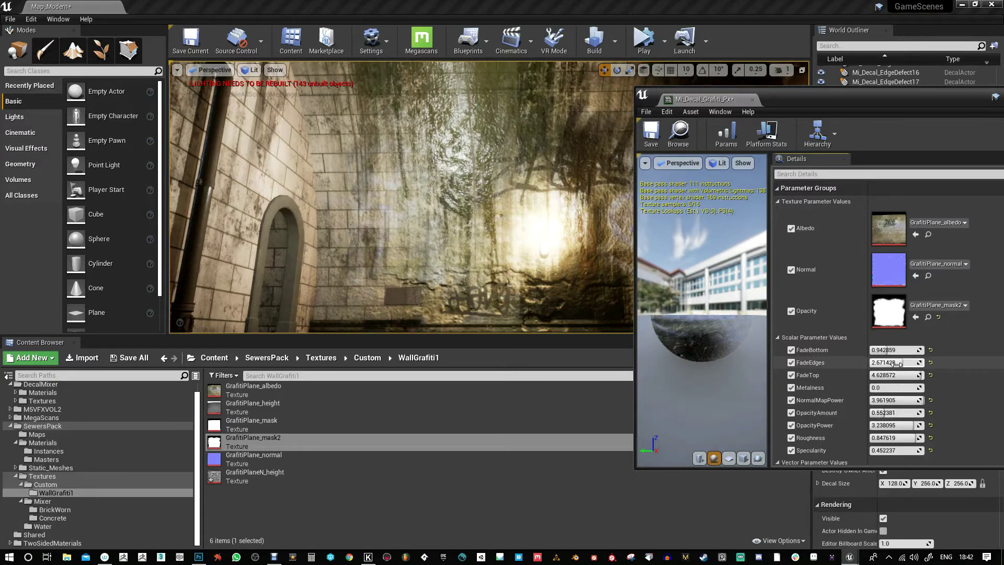
right_drag(530, 218, 529, 253)
drag(888, 349, 892, 350)
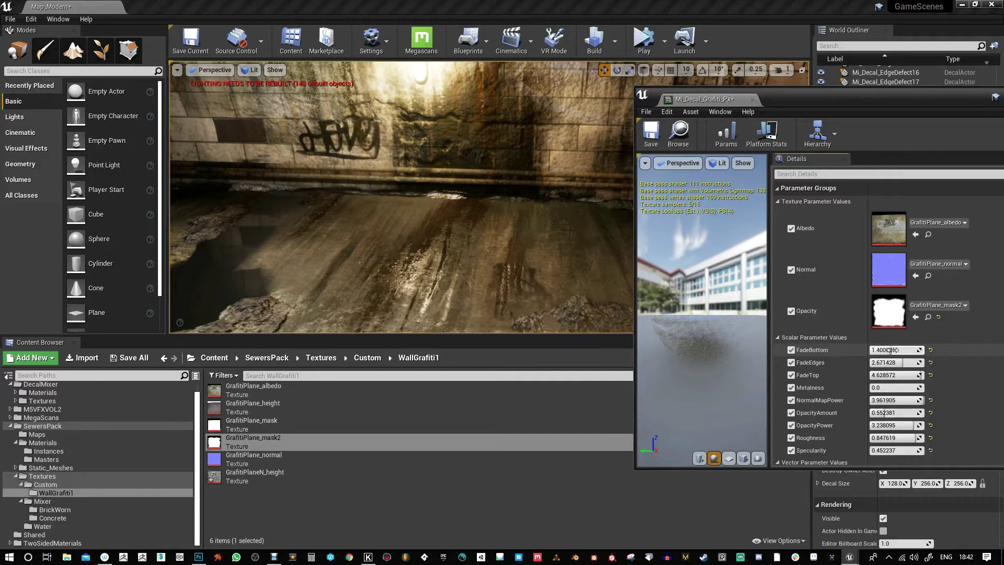
- Show the editor actor icons in the viewport and reposition the graffiti decal Mi_Decal_Grafiti_Px4 in the scene
right_drag(470, 165, 450, 186)
key(s)
key(g)
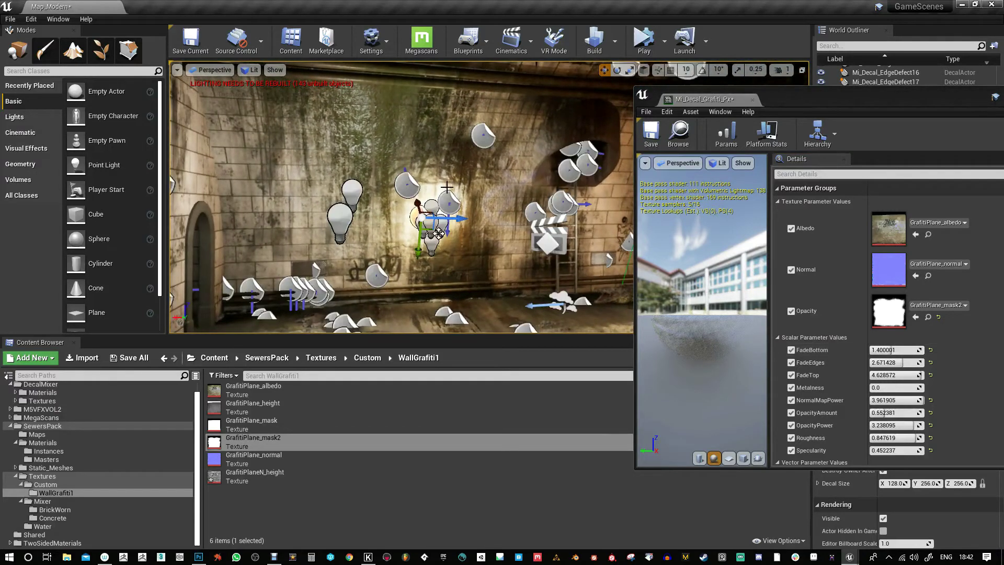
drag(463, 220, 424, 223)
key(s)
mouse_move(439, 236)
right_down()
mouse_move(513, 236)
mouse_move(439, 236)
right_up()
key(w)
drag(308, 230, 464, 226)
- Save the Mi_Decal_Grafiti_Px material instance and close its editor
drag(956, 100, 669, 141)
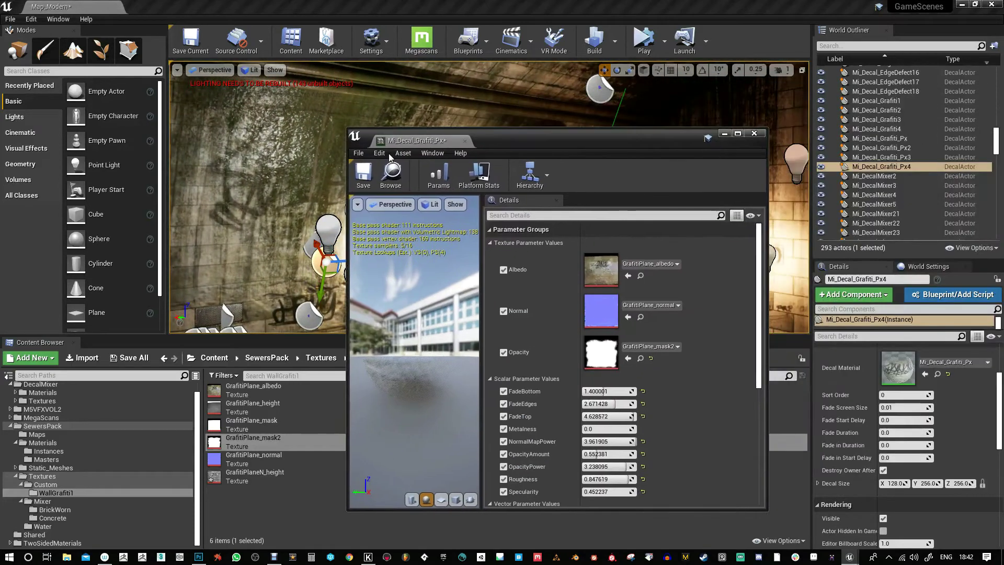
click(357, 176)
click(757, 135)
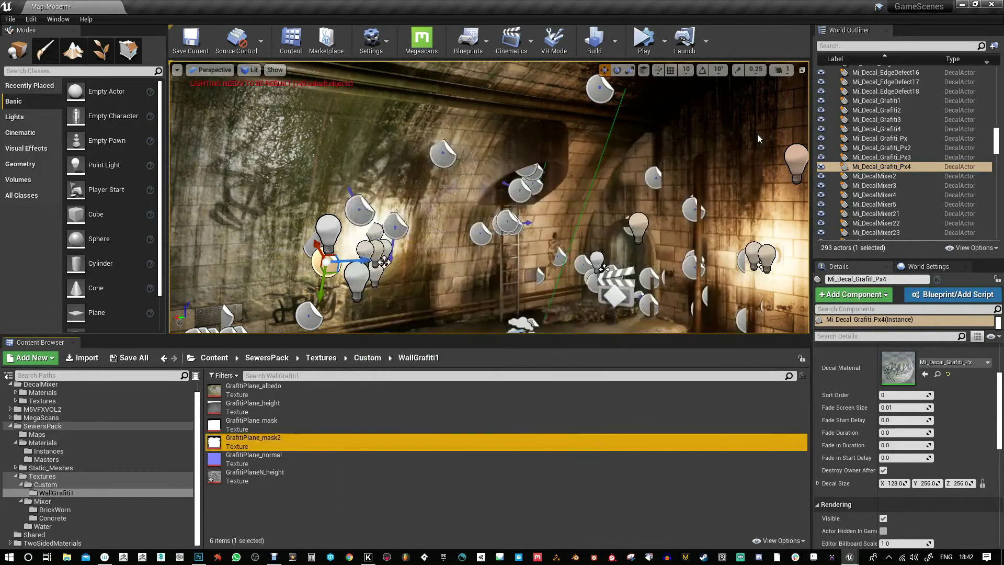
- Reset the graffiti decal's rotation to default and rotate it with rotation snapping enabled
scroll(978, 397, up, 3)
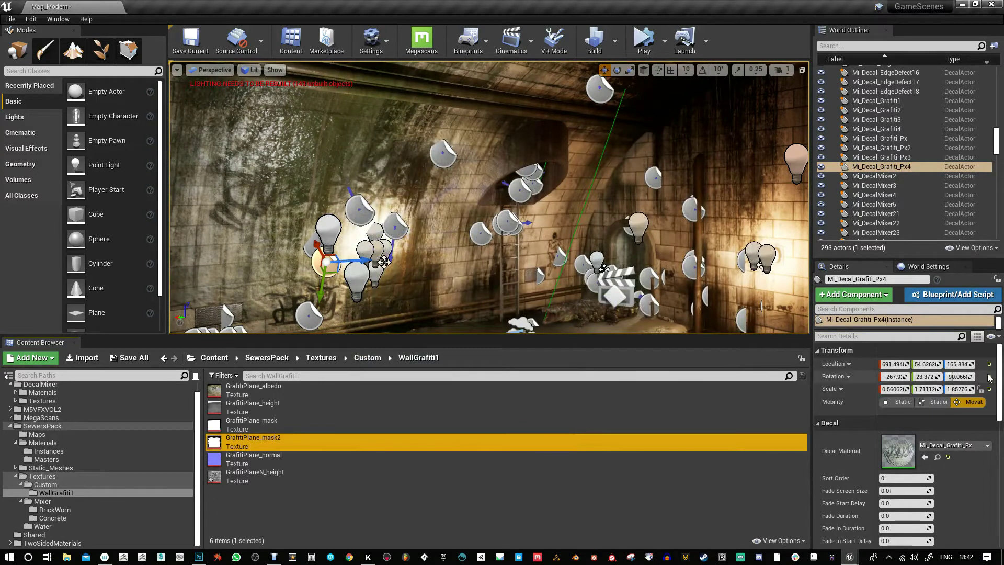
click(988, 378)
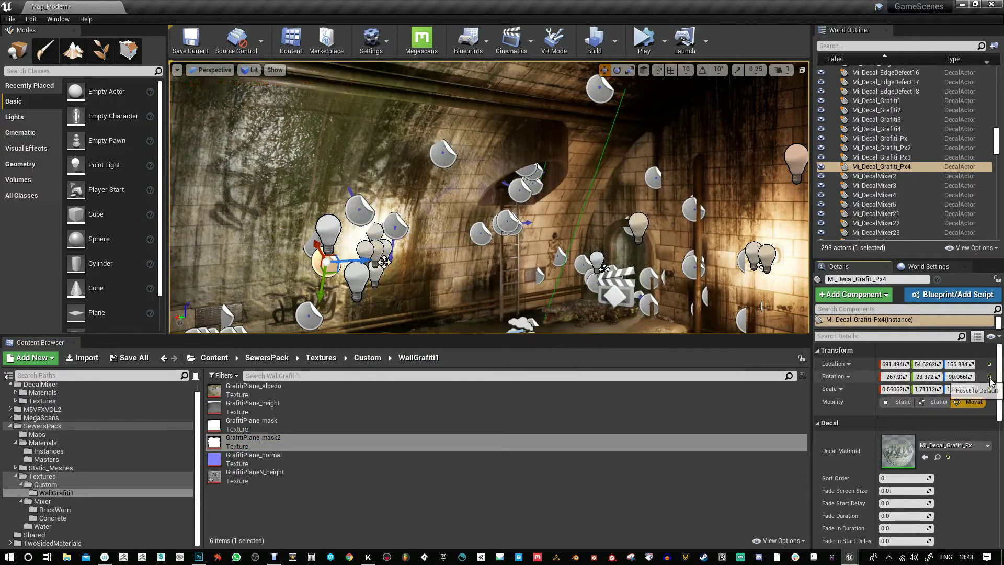
right_drag(431, 219, 432, 219)
key(e)
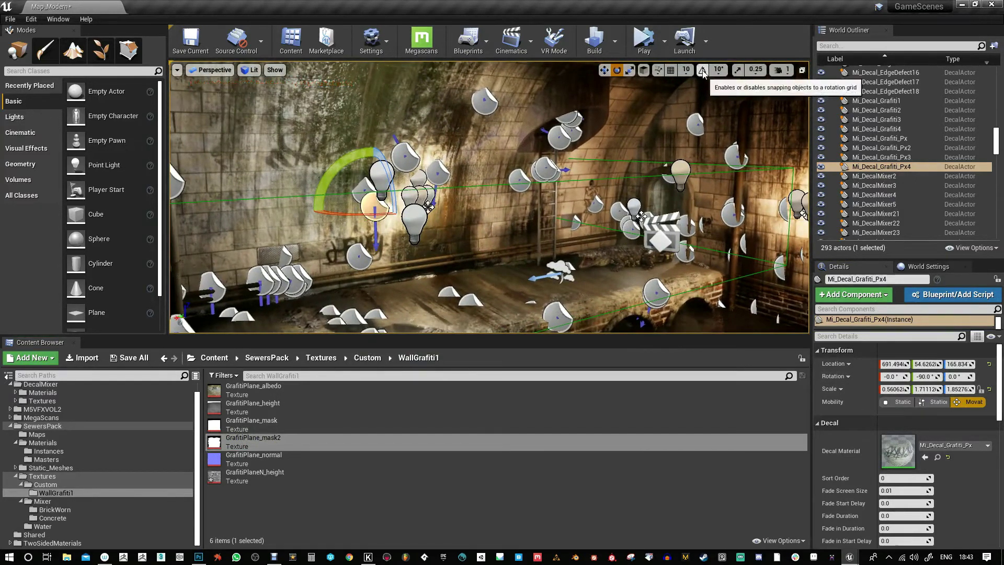
click(702, 71)
drag(391, 179, 419, 291)
- Move the graffiti decal over to the brick wall beside the arch and rotate it to project onto that wall
key(w)
drag(352, 207, 611, 292)
right_drag(630, 280, 630, 279)
key(e)
drag(505, 269, 407, 266)
key(w)
drag(539, 239, 784, 155)
- Reset the decal's scale to 1.0 and raise it on the wall to a Z location of about 282.6
right_drag(762, 210, 773, 206)
key(r)
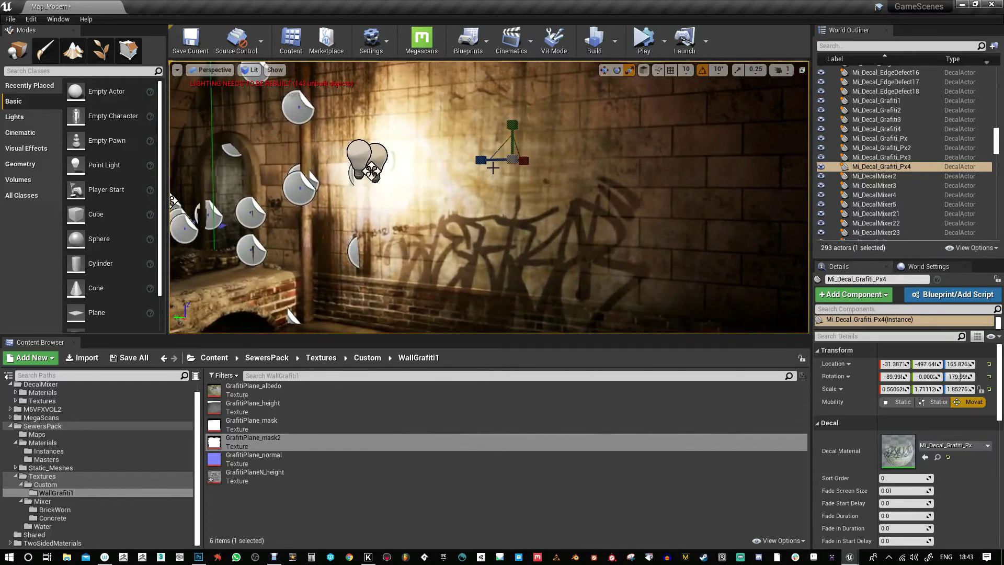
drag(513, 156, 500, 170)
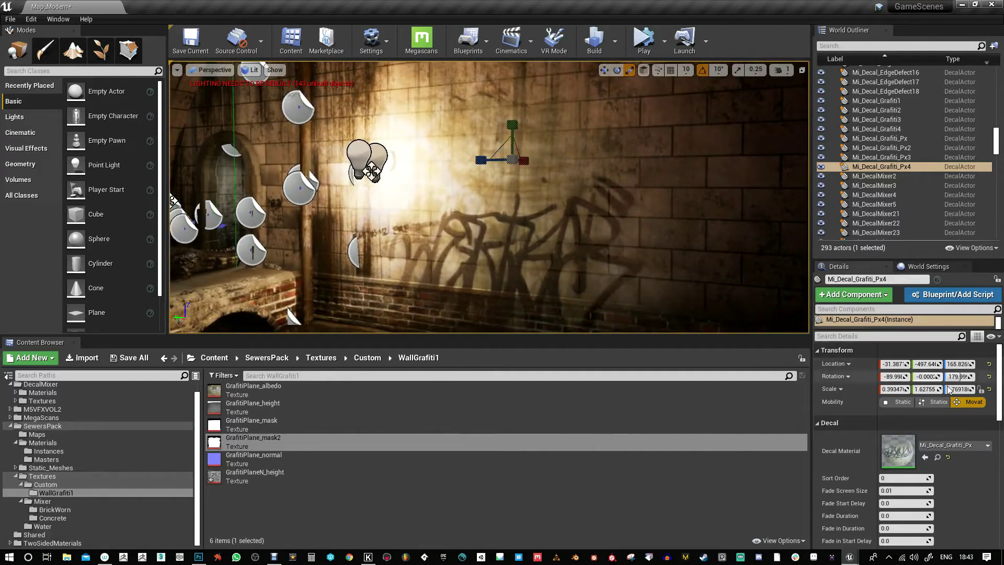
click(989, 391)
right_drag(607, 260, 606, 259)
key(w)
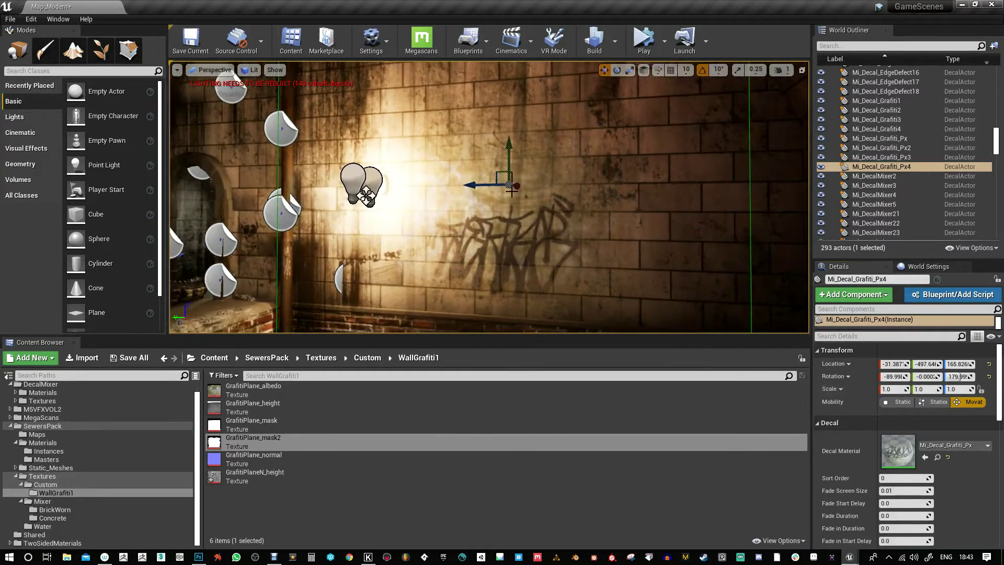
drag(508, 161, 507, 73)
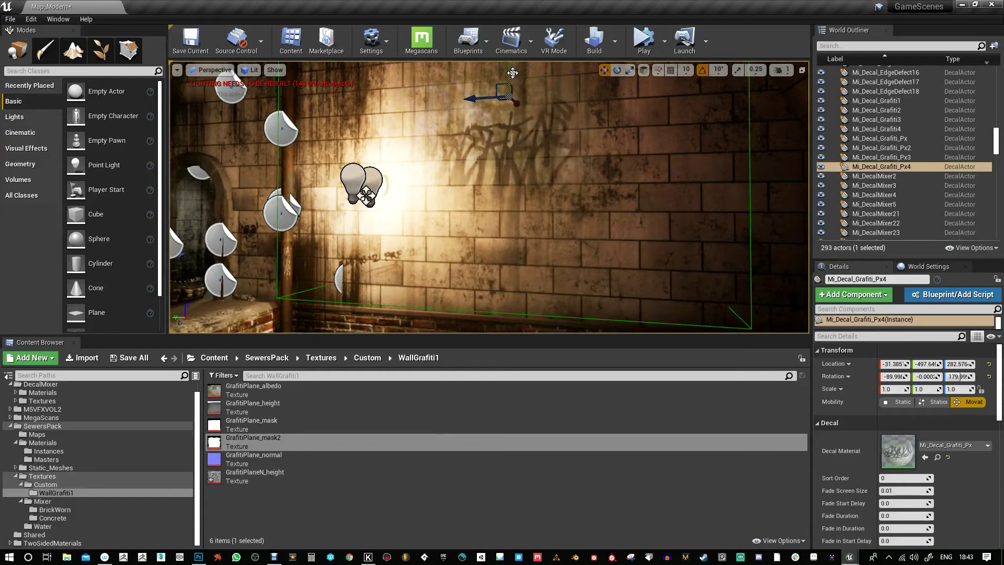
- Duplicate the Mi_Decal_Grafiti_Px material instance and assign the copy as the decal's material
click(937, 457)
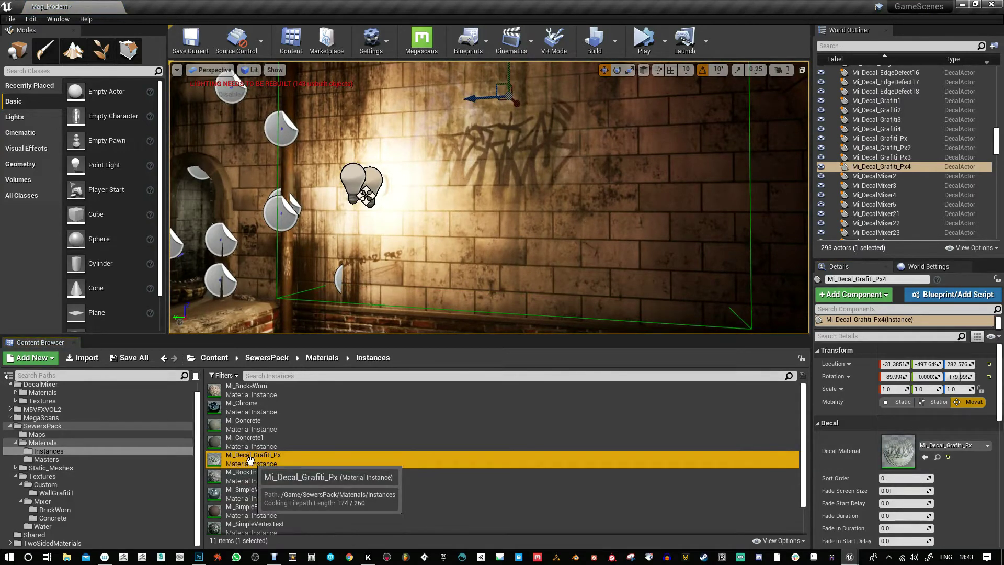
key(ctrl+w)
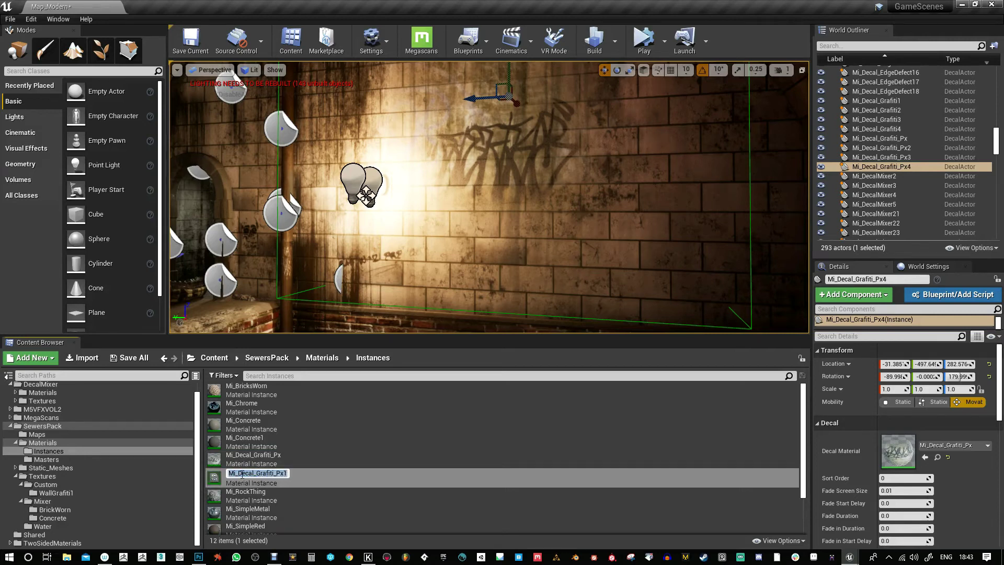
key(Return)
drag(246, 474, 892, 459)
- Open the duplicated material instance beside the decal and try FadeBottom at about -0.54 and FadeTop at 5.0
double_click(898, 460)
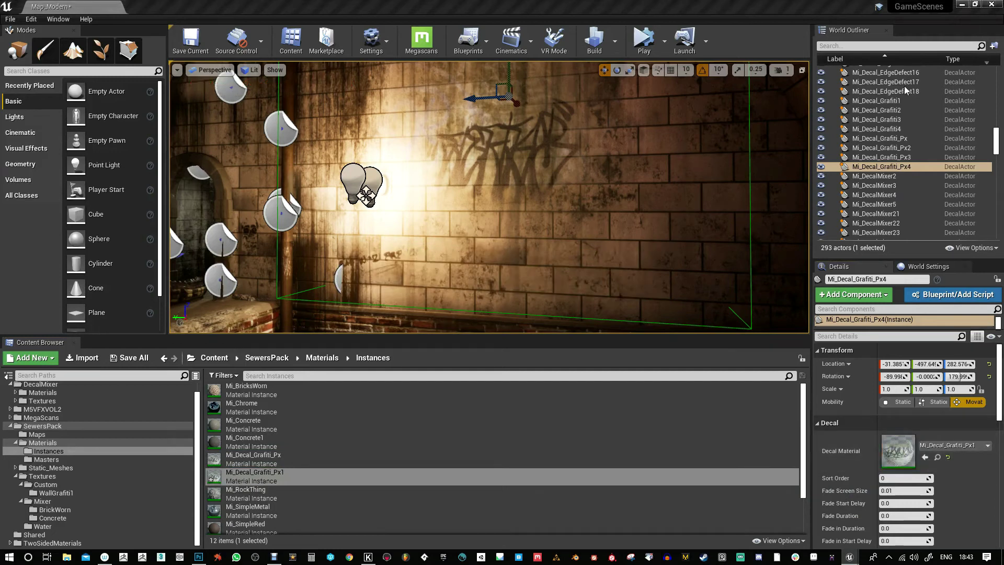
drag(743, 317, 753, 480)
right_drag(438, 247, 413, 243)
drag(832, 337, 817, 333)
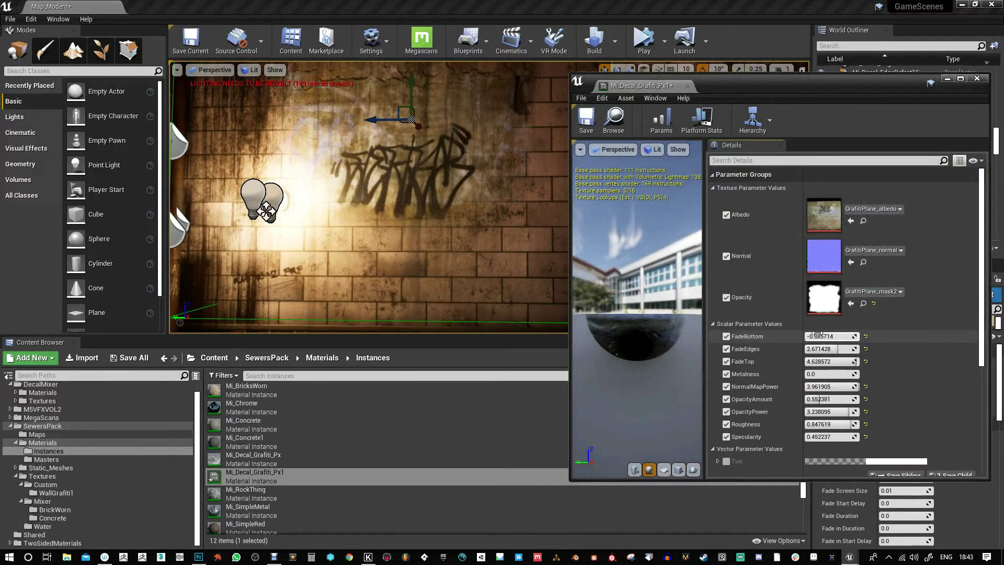
drag(824, 361, 840, 362)
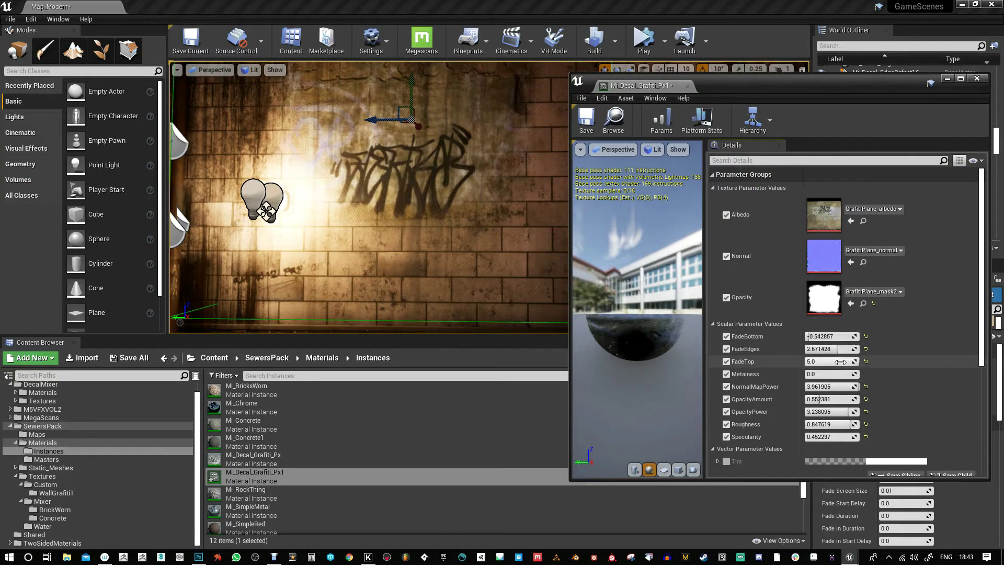
- Reset FadeTop, FadeEdges and FadeBottom to their defaults and set OpacityAmount to 2.0
click(865, 361)
click(865, 349)
click(865, 338)
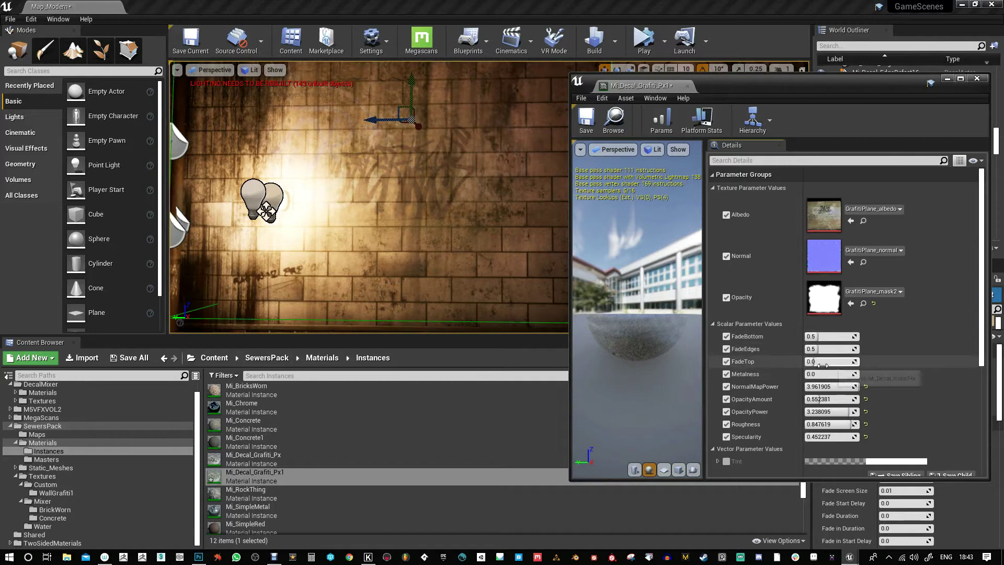
drag(833, 399, 844, 399)
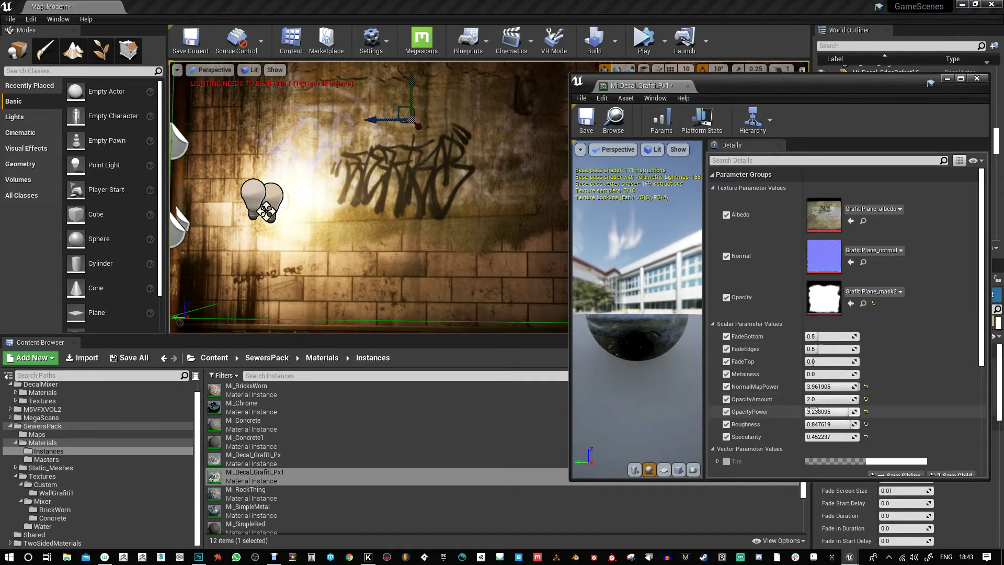
- Rotate the graffiti decal 180 degrees on the wall and shift it lower
mouse_move(454, 228)
right_down()
mouse_move(454, 209)
mouse_move(454, 228)
right_up()
key(e)
drag(437, 172, 744, 93)
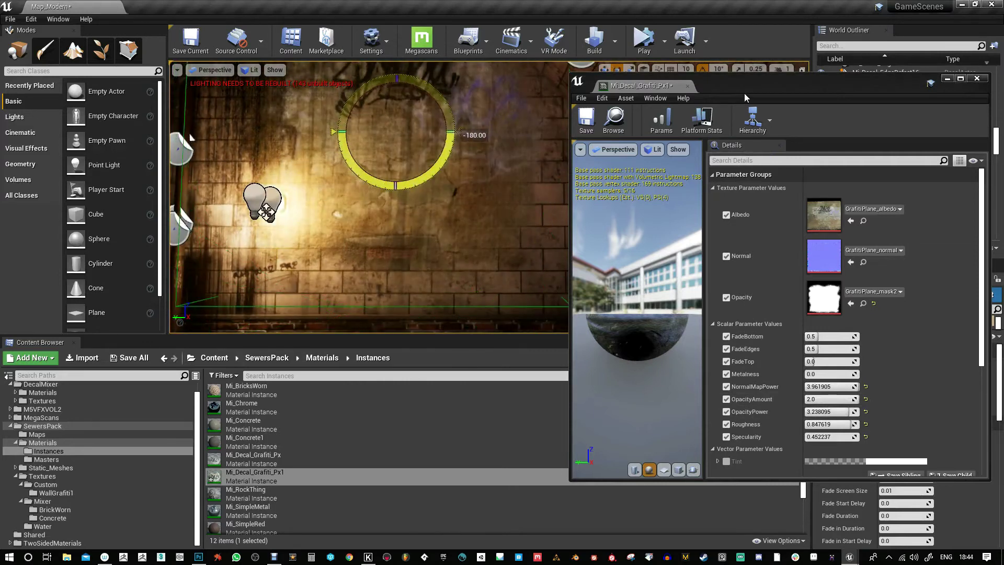
key(w)
drag(394, 165, 394, 209)
- Set the duplicated material's FadeBottom to about 0.84 and FadeTop to 5.0
mouse_move(432, 310)
right_down()
mouse_move(433, 320)
mouse_move(442, 296)
right_up()
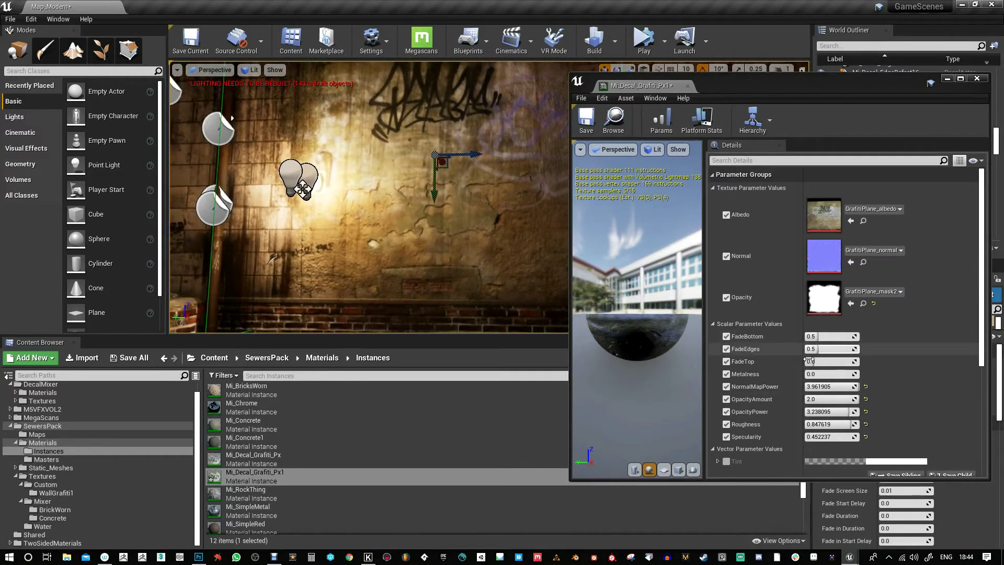
mouse_move(828, 361)
mouse_down()
mouse_move(840, 362)
mouse_move(839, 336)
mouse_move(815, 337)
mouse_move(825, 336)
mouse_move(834, 361)
mouse_move(825, 362)
mouse_up()
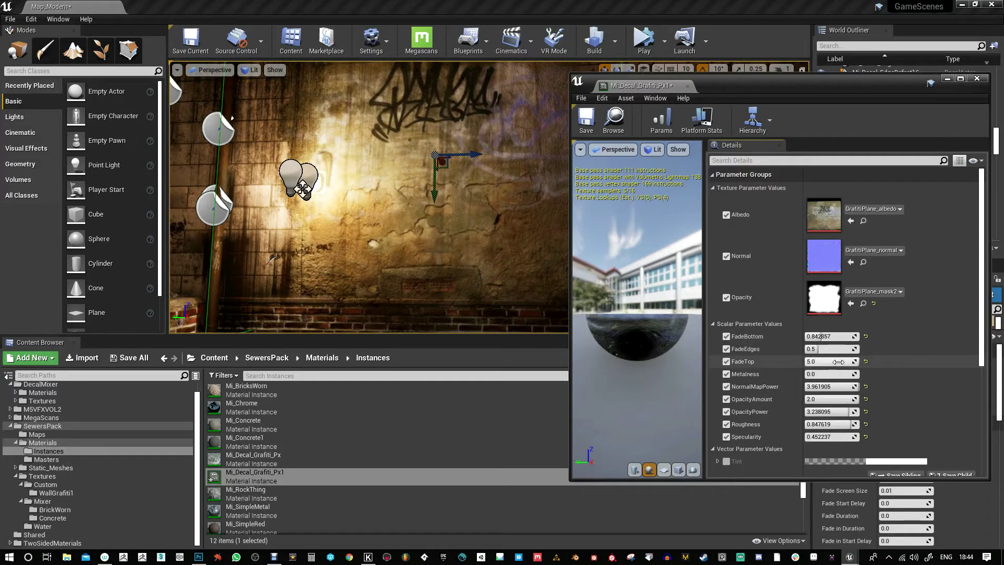
- Set the duplicated graffiti material's FadeBottom to 0.6, FadeEdges to about 1.23 and FadeTop to about 0.54
drag(823, 292, 824, 293)
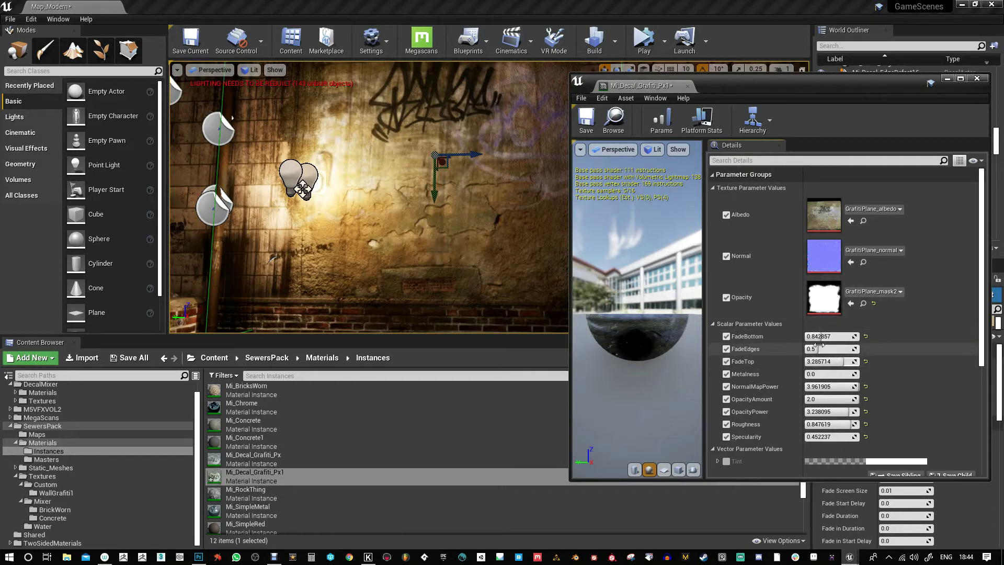
mouse_move(819, 349)
mouse_down()
mouse_move(829, 348)
mouse_move(818, 348)
mouse_up()
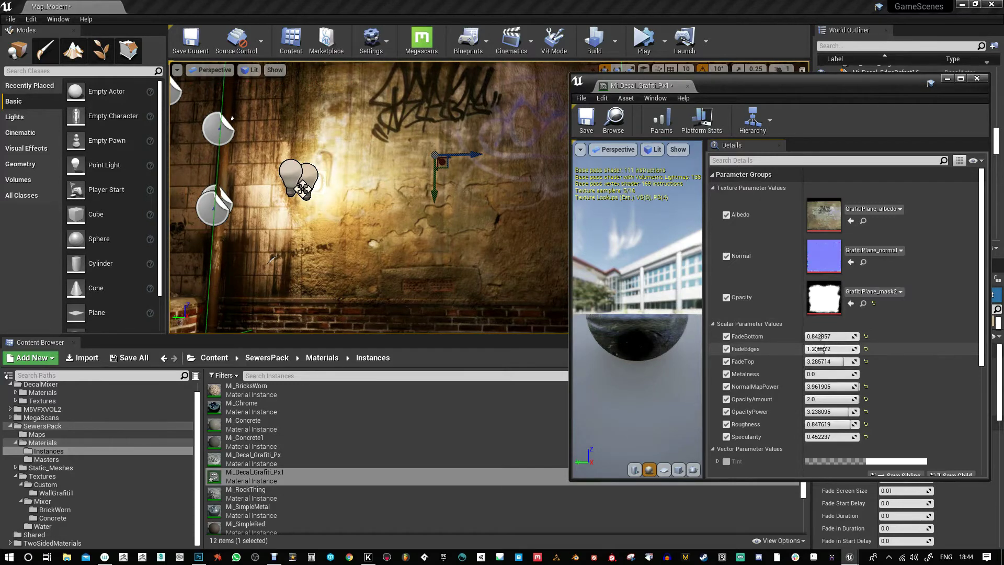
drag(835, 361, 831, 362)
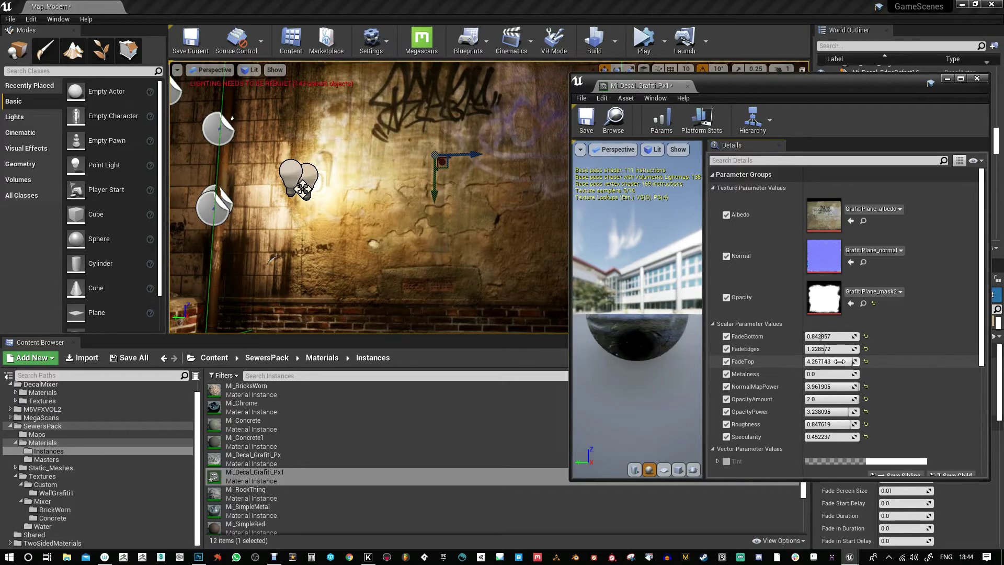
drag(826, 361, 822, 339)
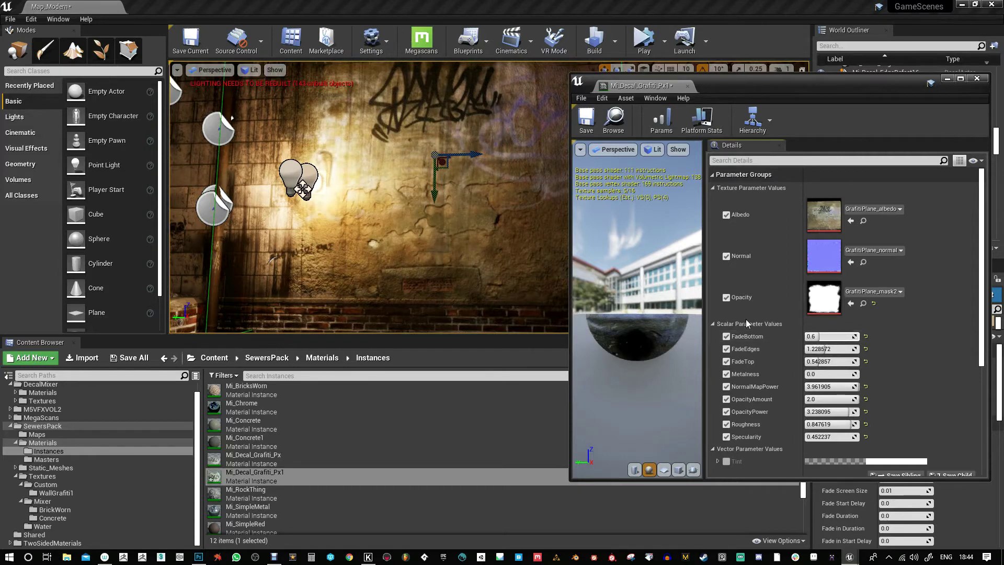
- Enable the graffiti material's Tint parameter and set it to a muted brown, about R 0.547, G 0.440, B 0.413
middle_drag(374, 225, 405, 237)
right_drag(406, 237, 386, 218)
key(s)
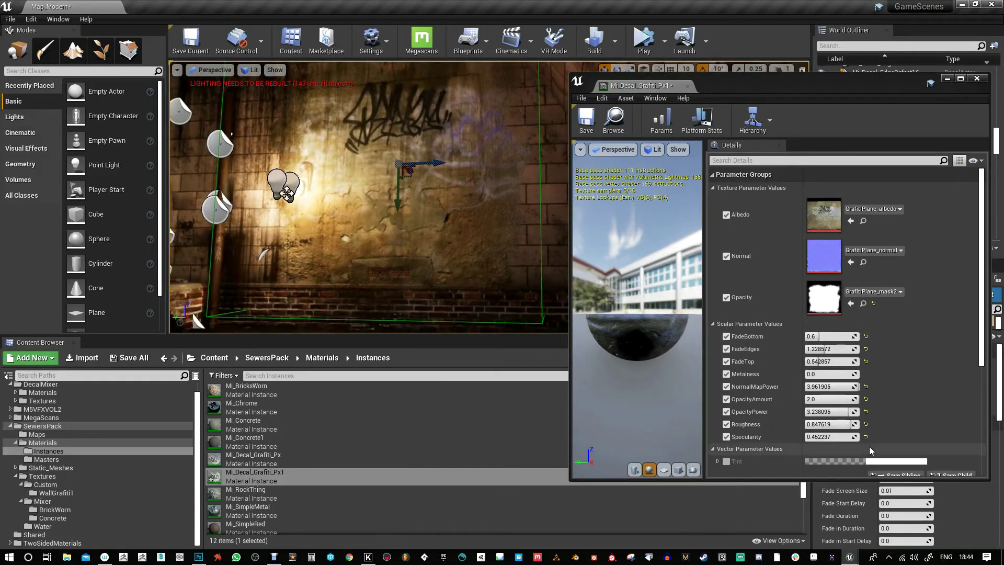
click(726, 461)
click(900, 461)
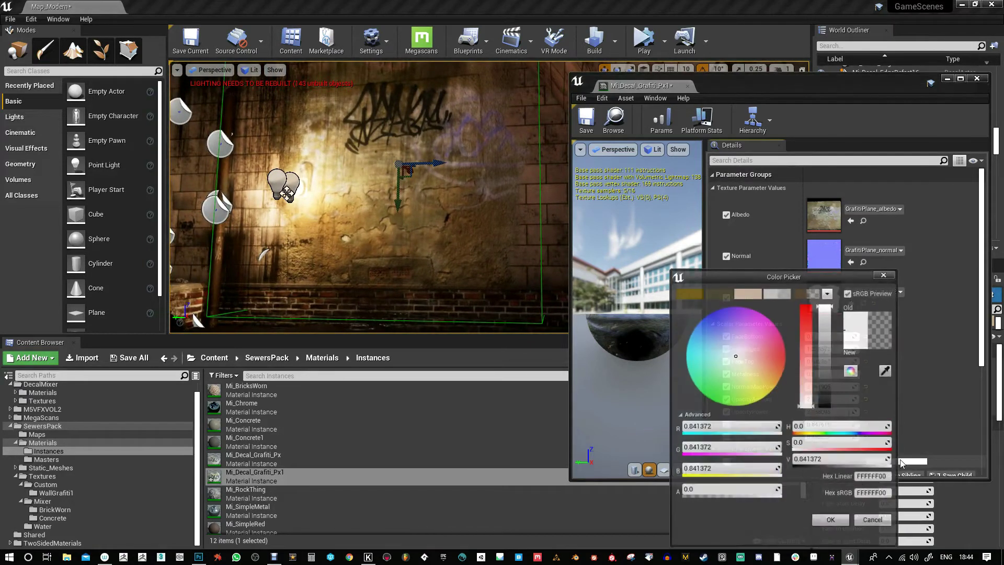
click(748, 367)
drag(824, 336, 748, 359)
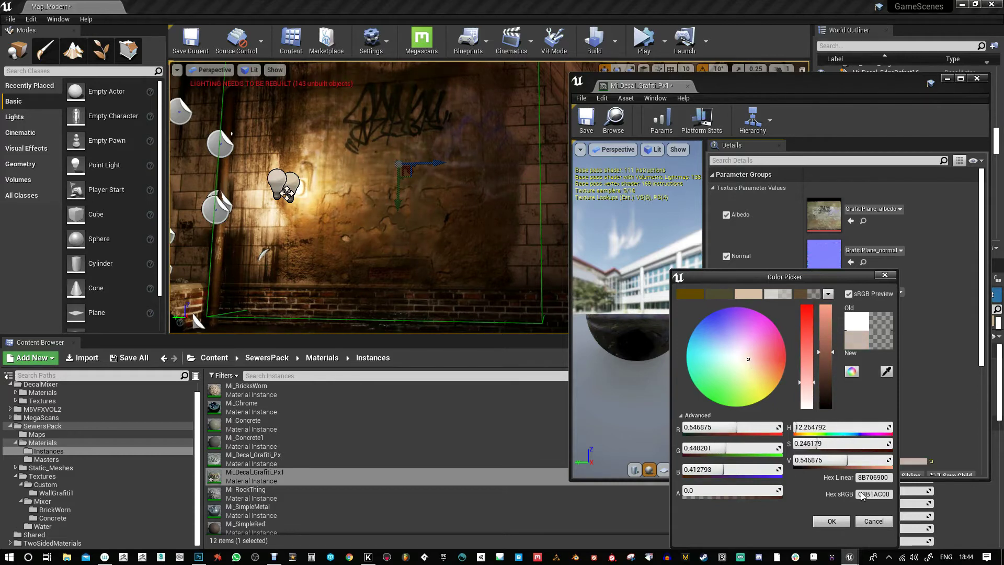
click(831, 521)
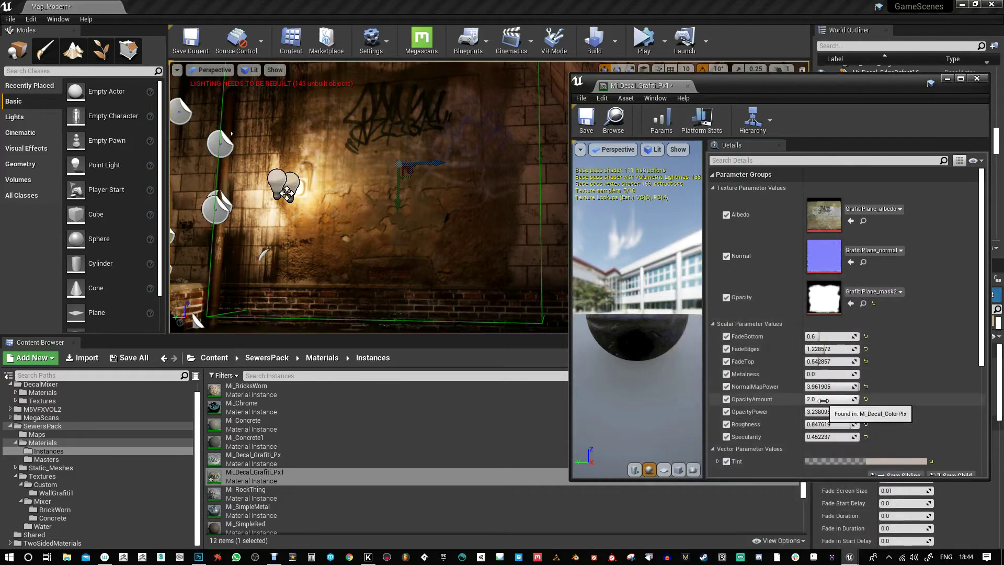
- Reduce the duplicated material's OpacityAmount so the tinted graffiti decal blends more faintly into the wall
drag(811, 399, 810, 400)
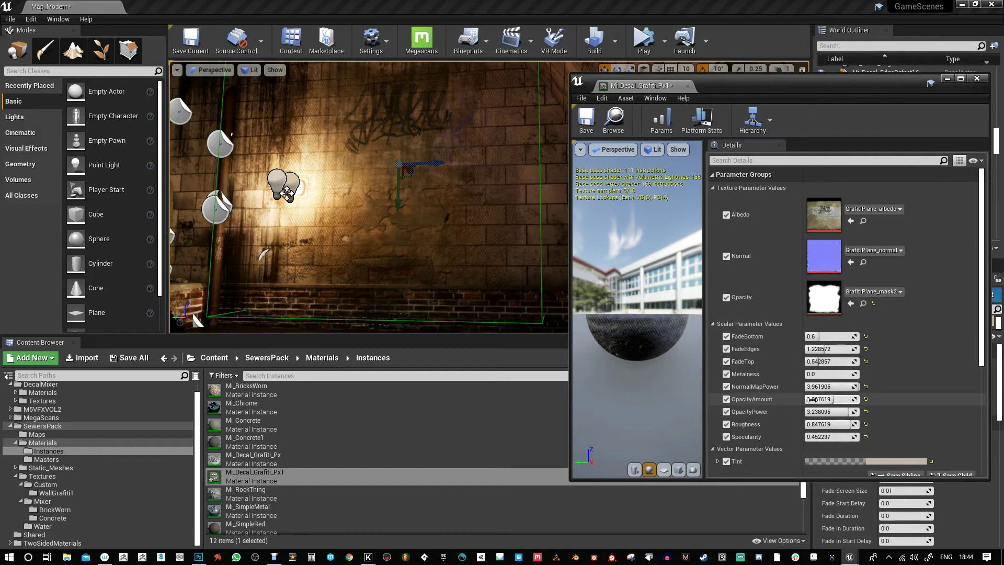
- Preview the graffiti wall without editor icons and open the decal instance's parent material, M_Decal_ColorPlx
right_drag(425, 206, 445, 217)
key(g)
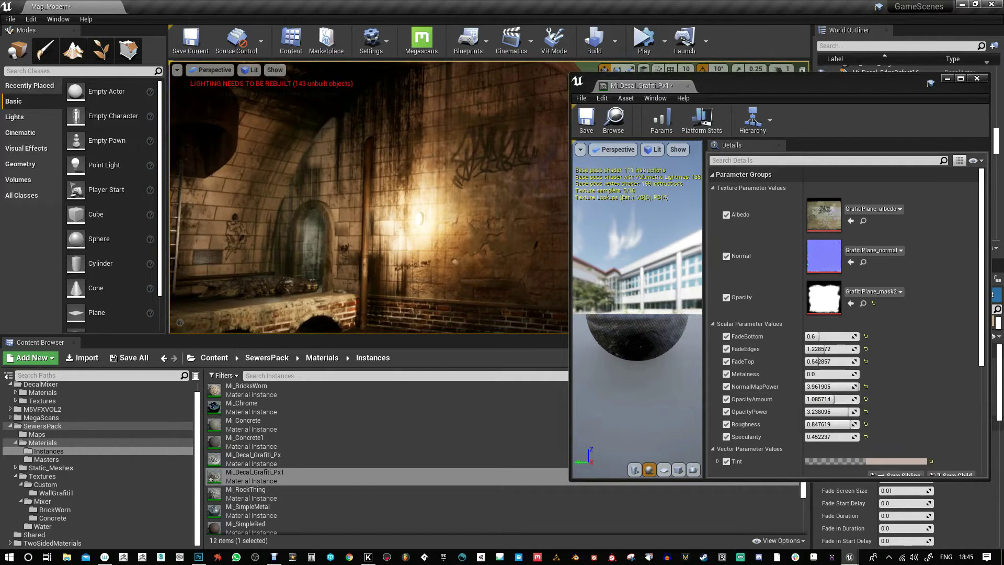
scroll(859, 405, down, 7)
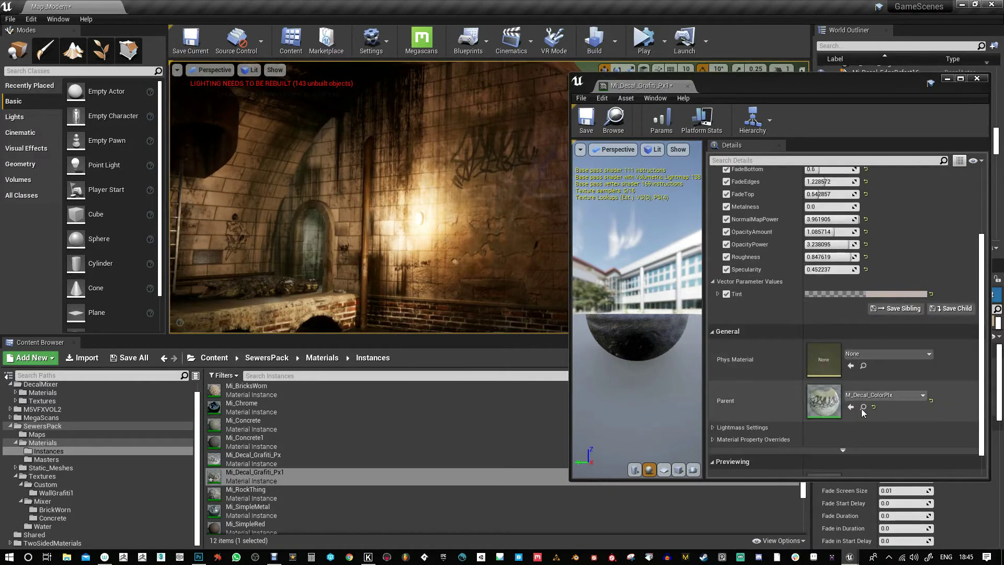
click(862, 407)
double_click(217, 425)
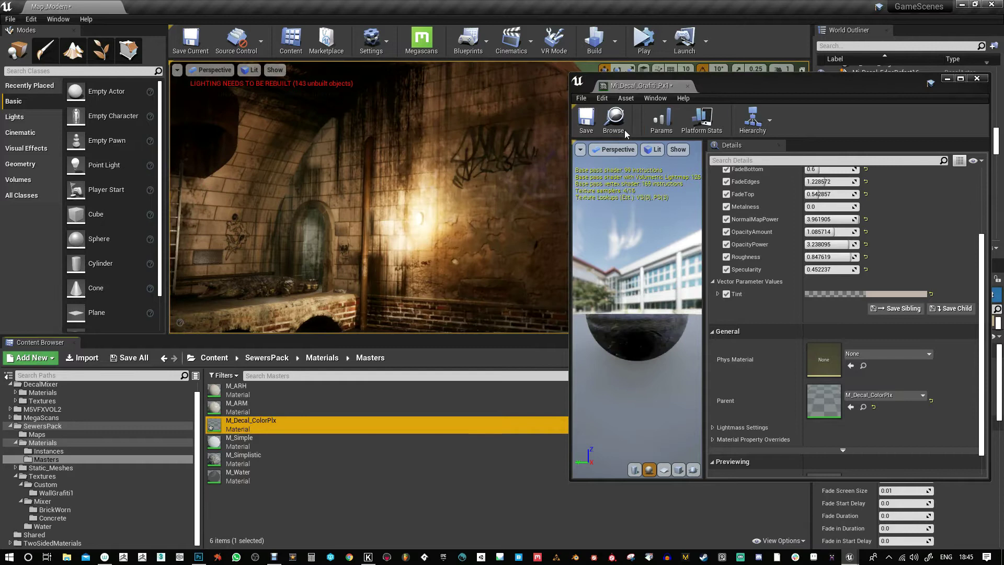
- Save and close the Mi_Decal_Grafiti_Px1 material instance and enlarge the level viewport
click(585, 122)
click(583, 123)
click(977, 79)
drag(483, 336, 487, 464)
- Try rotating the Mi_Decal_Grafiti_Px4 decal by about 30 degrees and moving it lower on the wall
right_drag(453, 394, 502, 391)
key(g)
key(e)
key(r)
drag(509, 248, 560, 332)
key(w)
key(e)
key(w)
key(e)
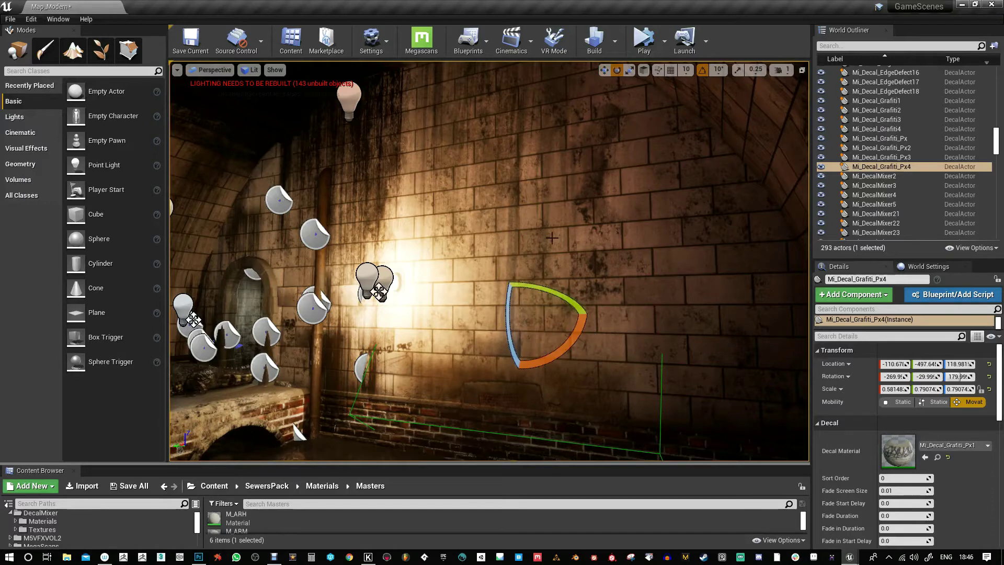
drag(510, 331, 525, 335)
key(w)
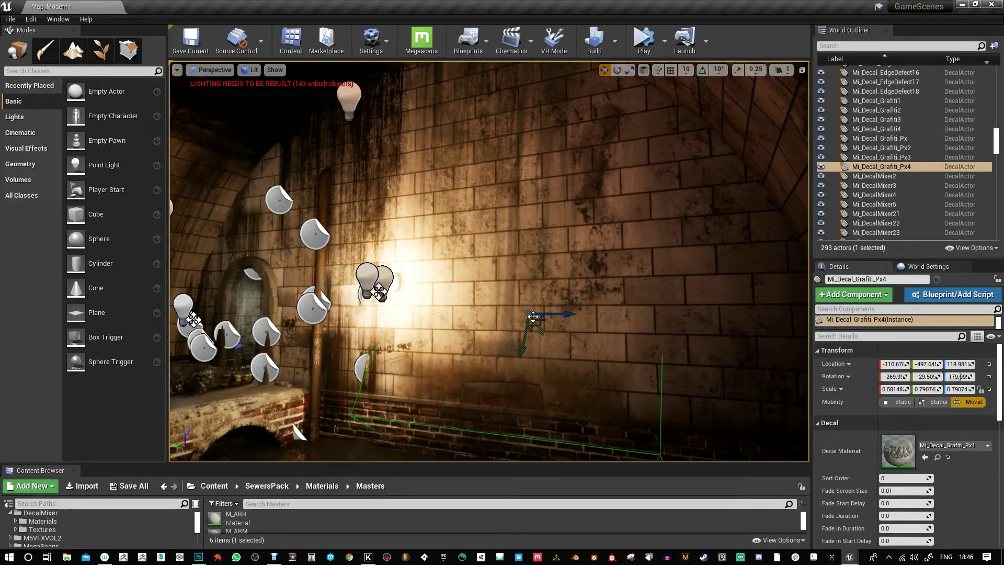
- Switch the transform gizmo to world space and undo the trial rotation and moves of the graffiti decal
key(ctrl+grave)
drag(529, 294, 531, 288)
mouse_move(541, 290)
right_down()
mouse_move(527, 300)
mouse_move(541, 293)
right_up()
key(e)
mouse_move(539, 274)
mouse_down()
mouse_move(542, 255)
mouse_move(559, 250)
mouse_move(535, 284)
mouse_up()
key(w)
key(ctrl+z)
key(ctrl+z)
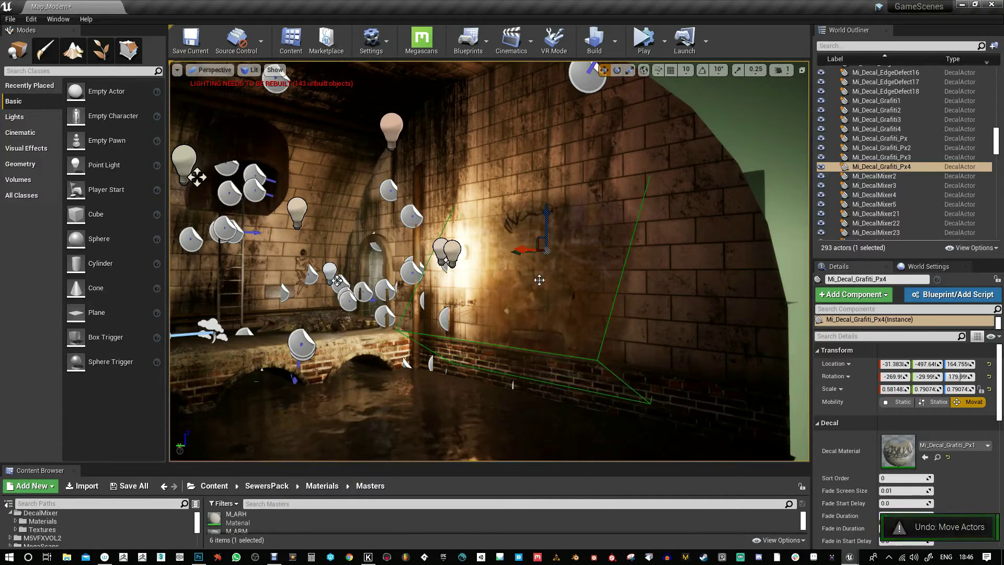
key(ctrl+z)
key(ctrl+z)
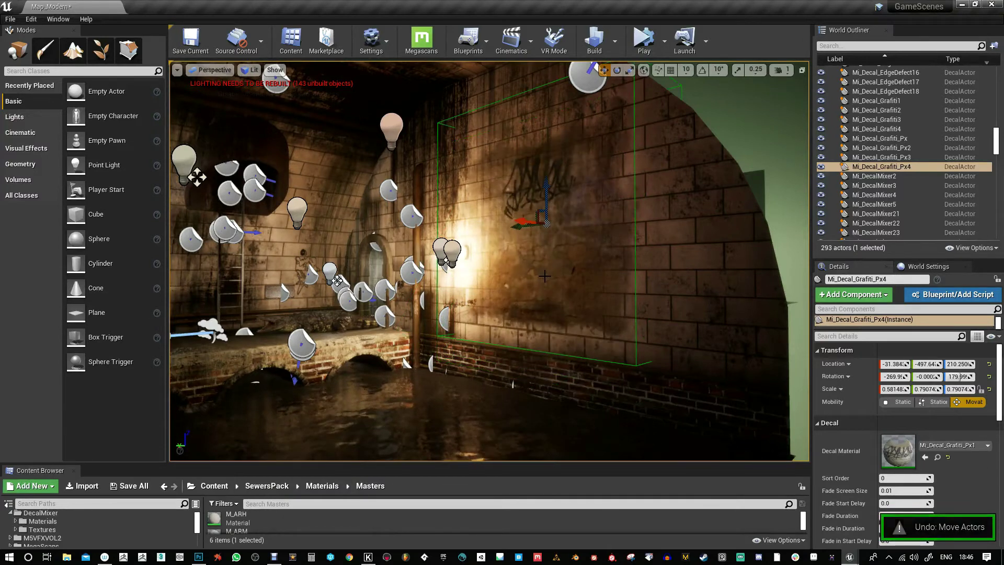
- Lower the Mi_Decal_Grafiti_Px4 decal on the wall to a Z location of about 100
drag(544, 195, 543, 255)
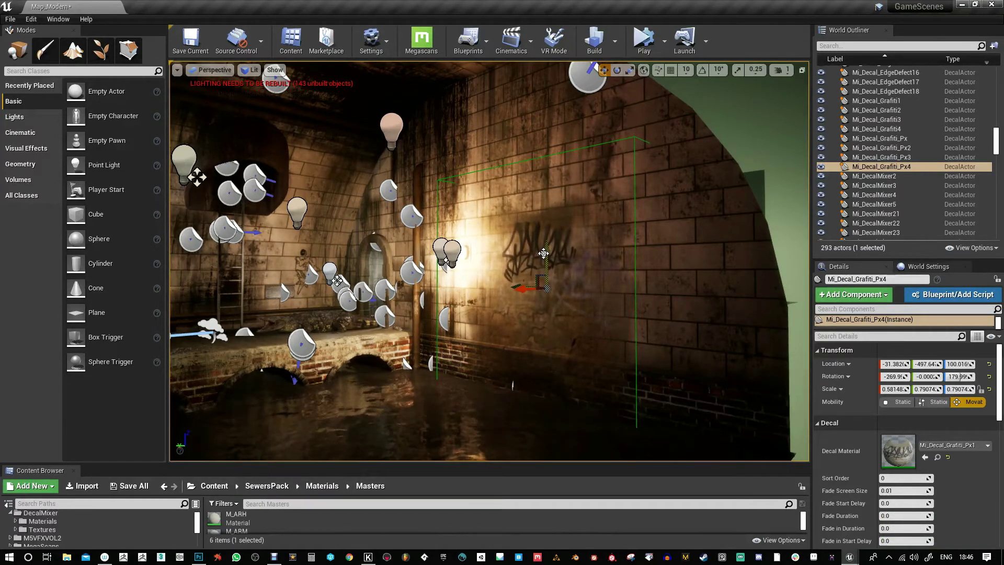
right_drag(574, 276, 559, 284)
key(e)
key(r)
click(583, 275)
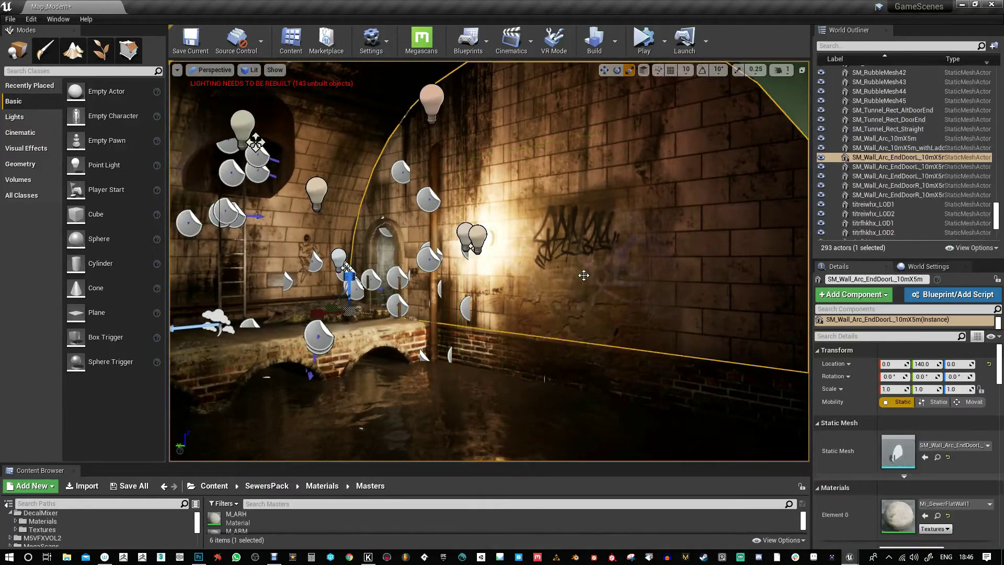
key(ctrl+z)
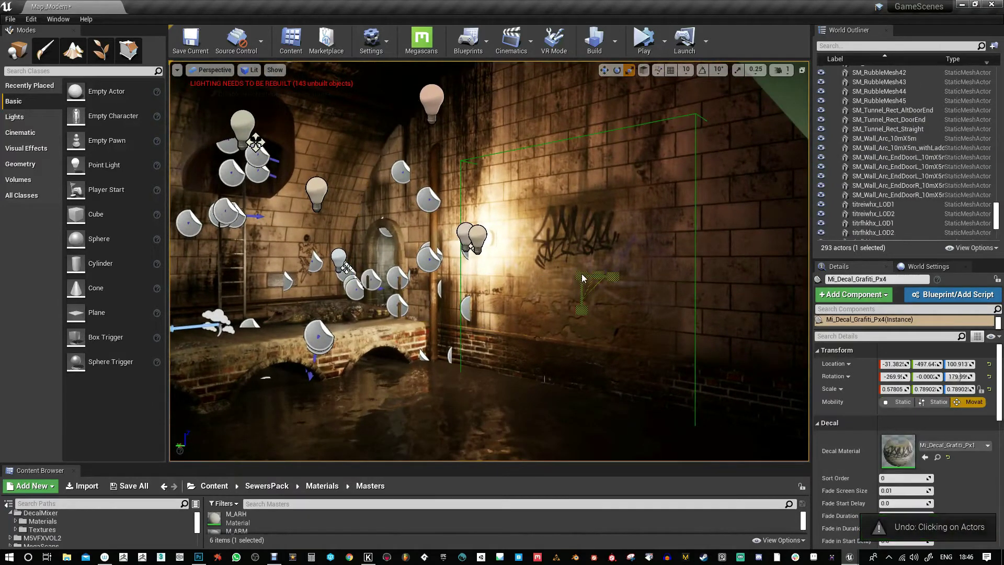
- Scale the graffiti decal to about 0.75 × 0.88 × 0.88 and raise it to a Z location of about 129.5
key(w)
drag(582, 246, 580, 227)
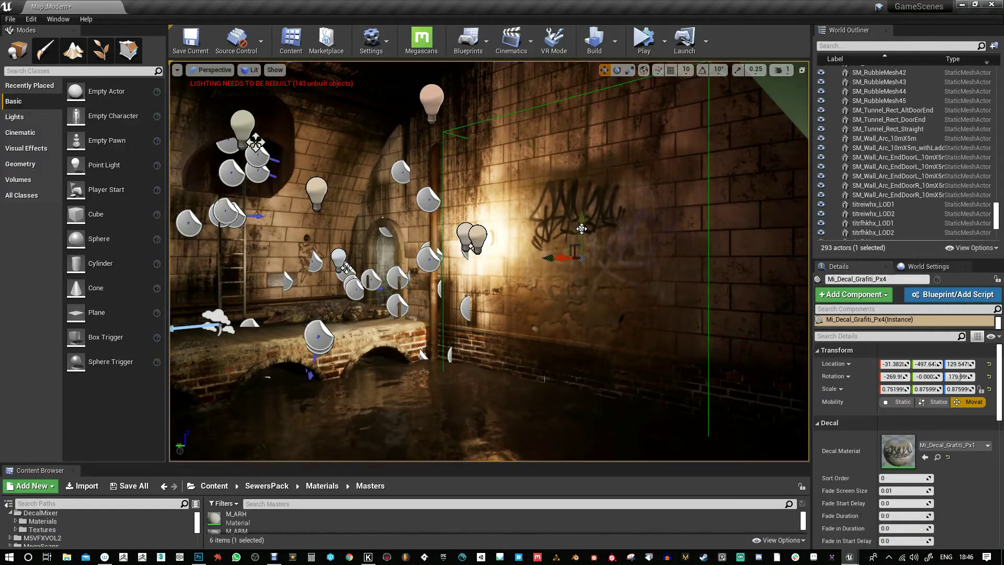
mouse_move(590, 284)
right_down()
mouse_move(596, 361)
mouse_move(608, 292)
right_up()
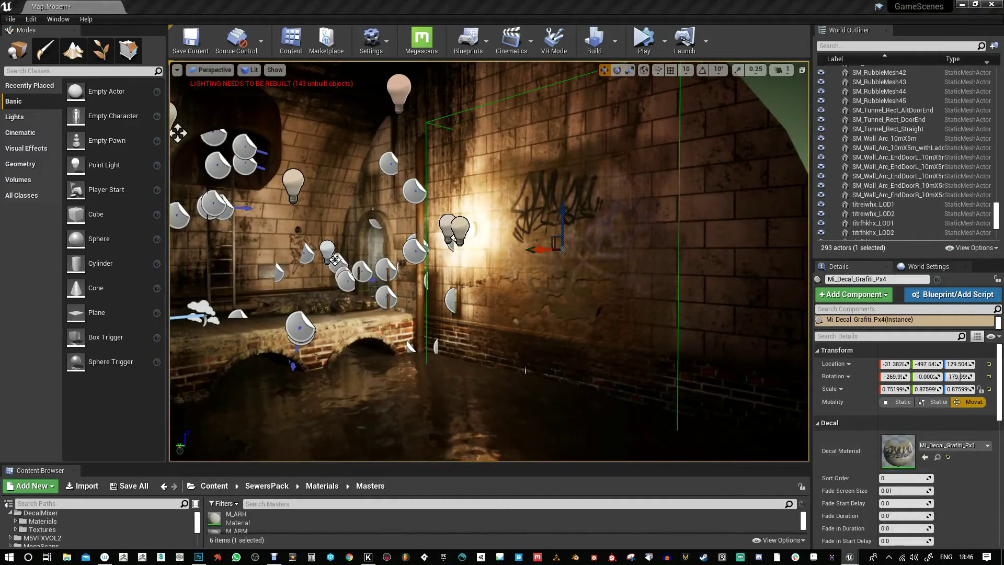
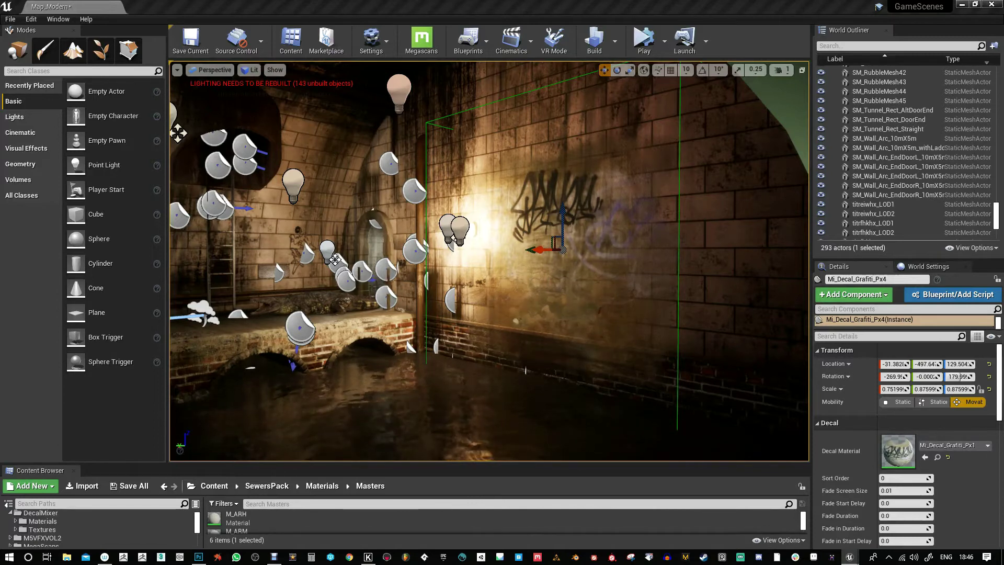
- Slide the graffiti decal along the wall to an X location of about -73.3
right_drag(625, 242, 625, 242)
drag(561, 217, 566, 217)
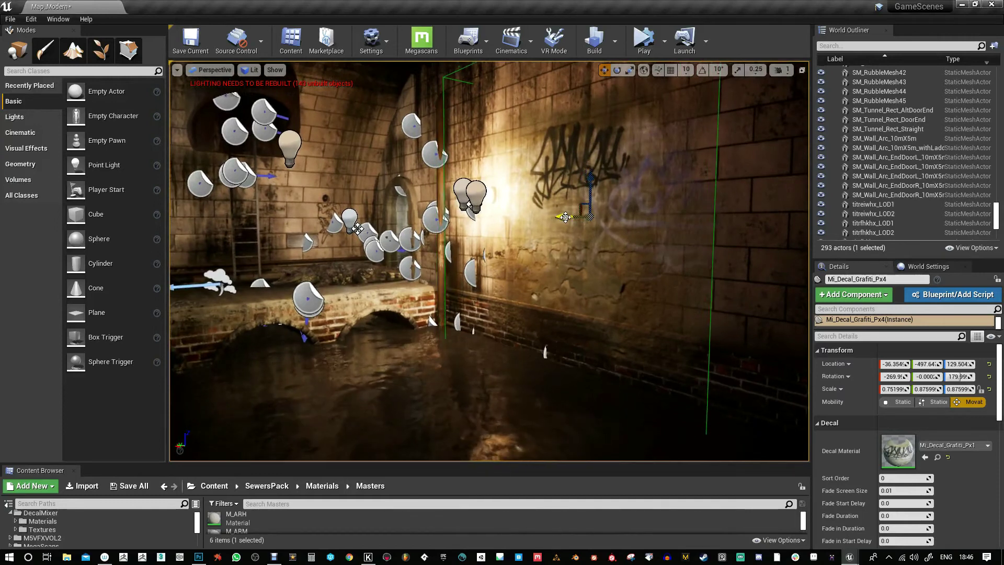
right_drag(576, 223, 577, 223)
drag(544, 235, 560, 228)
right_drag(559, 228, 569, 231)
- Set the viewport's screen percentage to 200 and frame the graffiti wall full screen without editor icons
key(g)
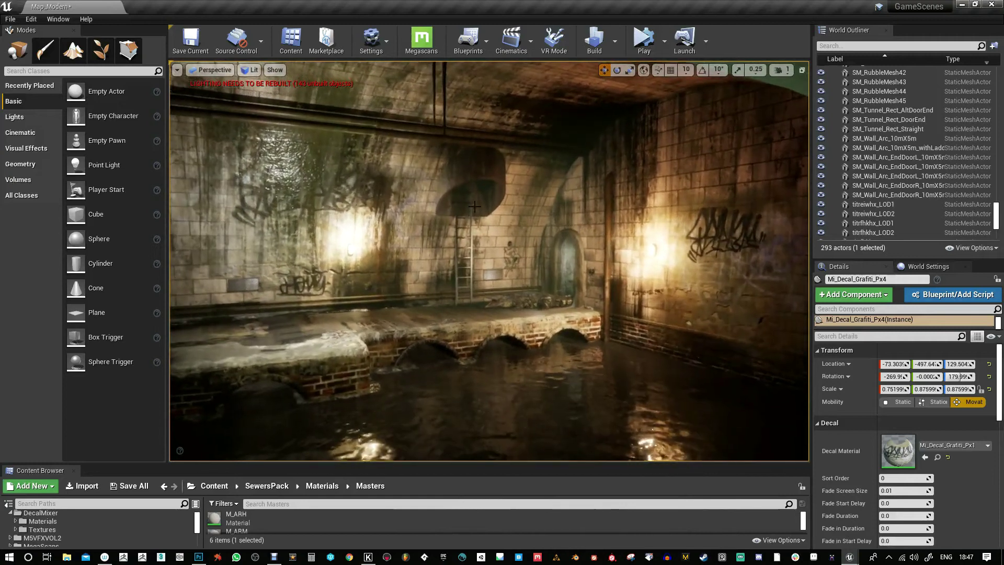
click(177, 69)
drag(257, 179, 287, 179)
right_drag(572, 270, 561, 268)
key(F11)
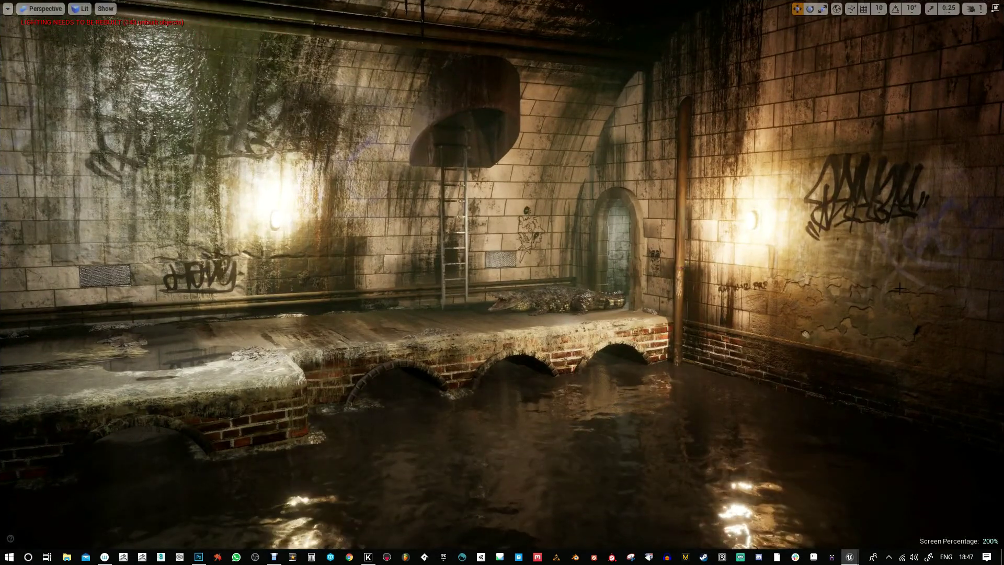
mouse_move(564, 322)
right_down()
mouse_move(538, 308)
mouse_move(566, 322)
right_up()
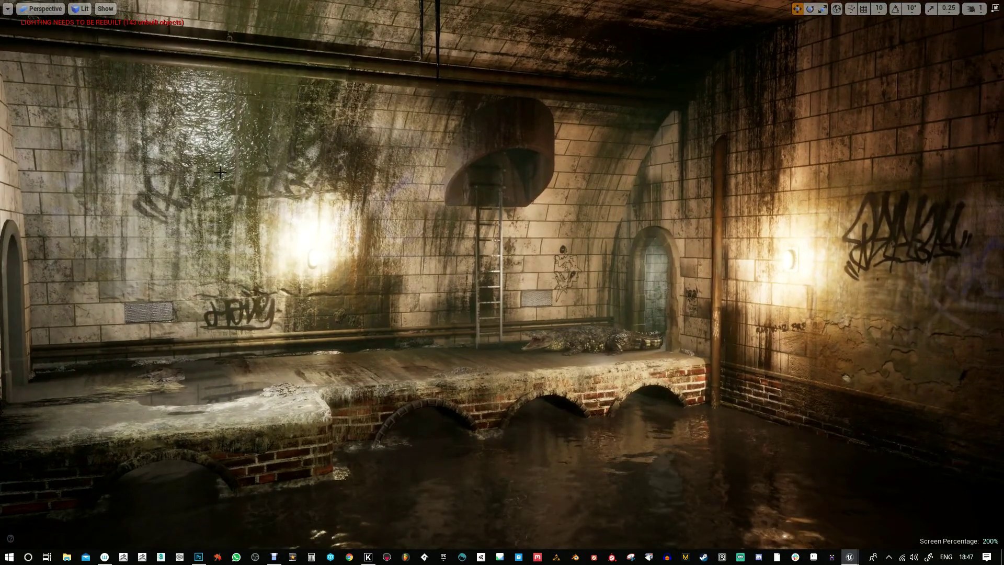
right_drag(184, 283, 119, 270)
key(w)
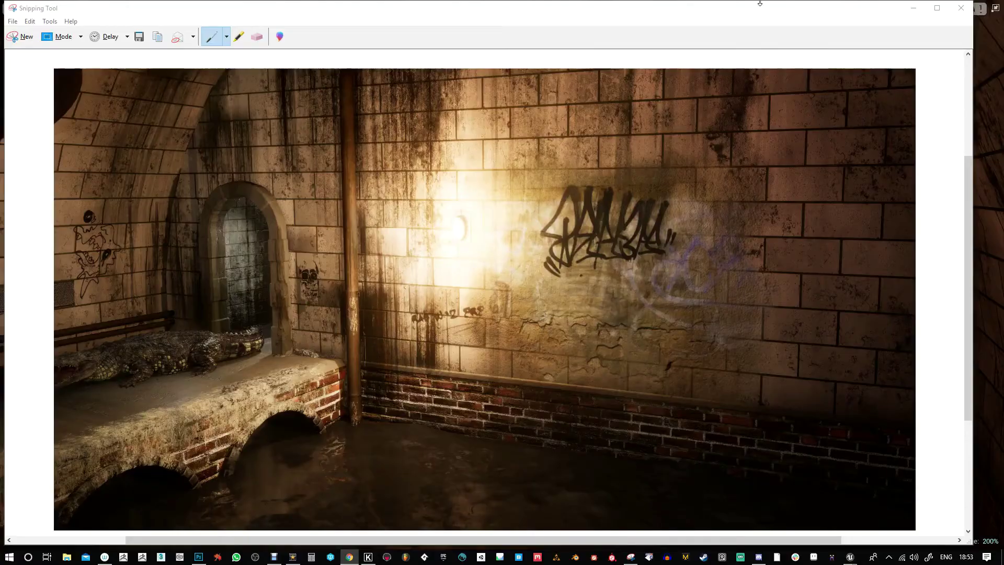
- Minimize the Snipping Tool, switch to Photoshop, copy the whole GrafitiPlane_mask.png image and show all of GrafitiPlane_albedo.png
click(913, 8)
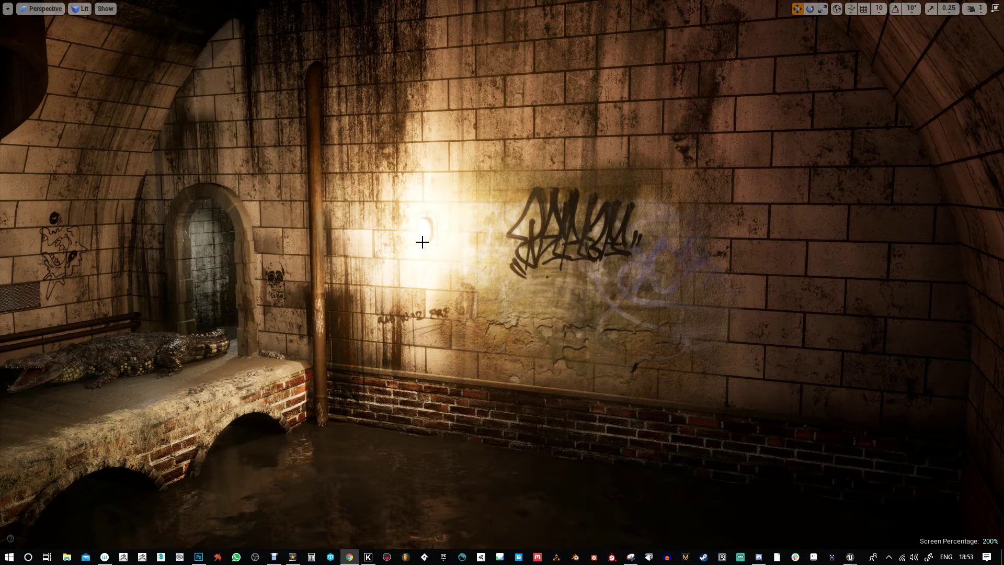
click(198, 556)
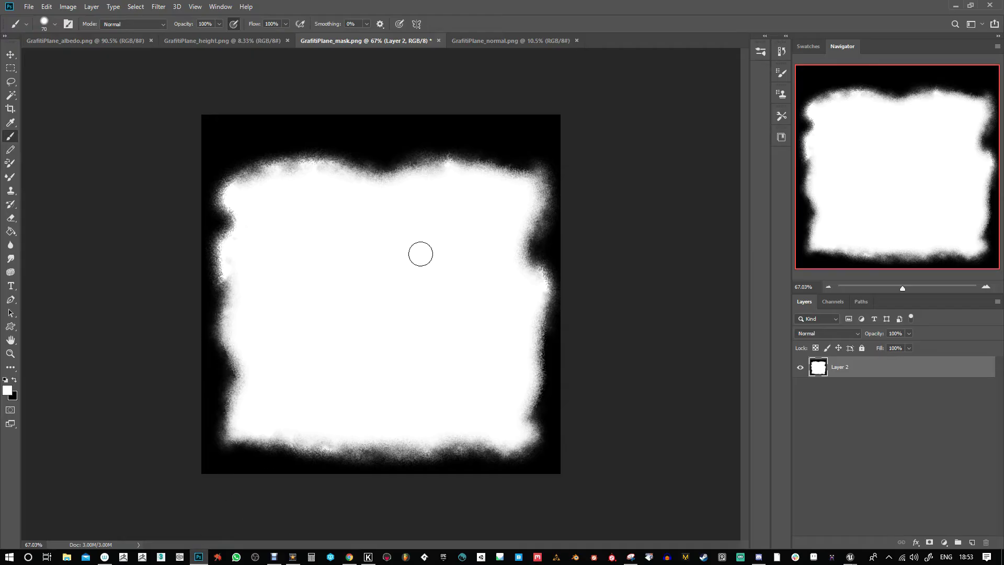
key(ctrl+a)
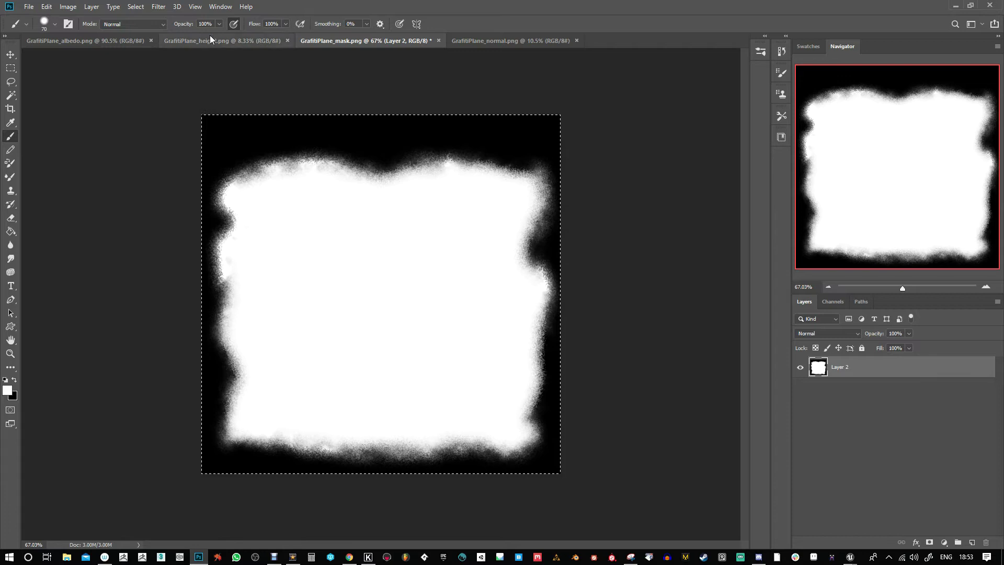
click(196, 40)
click(121, 41)
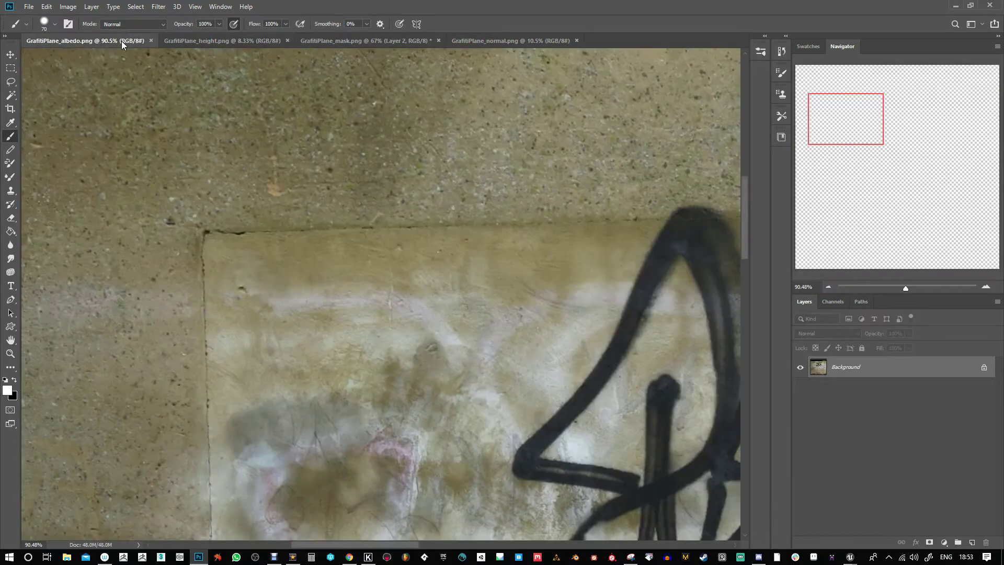
drag(906, 287, 891, 292)
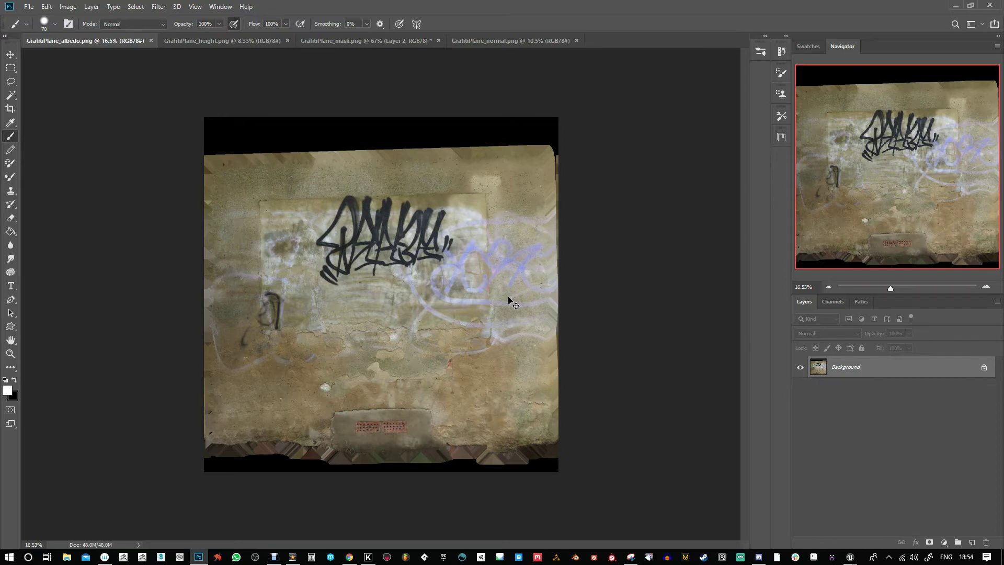
- Try pasting the mask image over the albedo texture
key(ctrl+v)
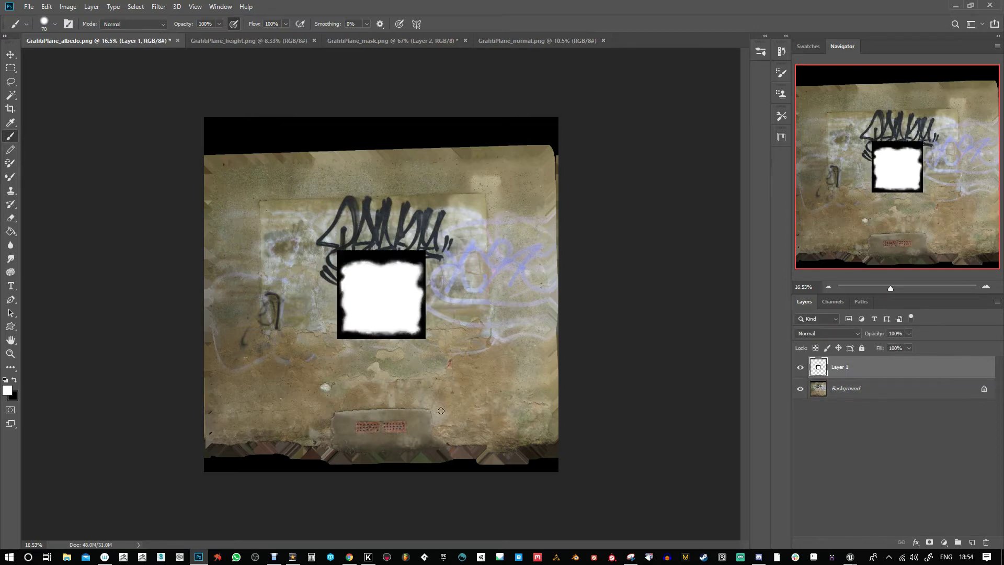
key(ctrl+z)
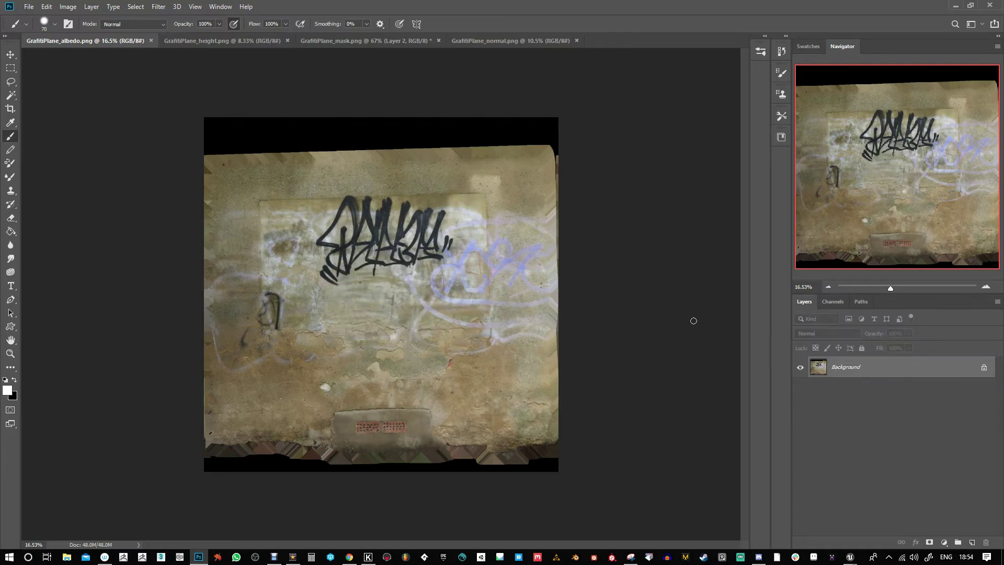
- Add a new layer to GrafitiPlane_albedo.png and set the foreground colour to red
click(976, 543)
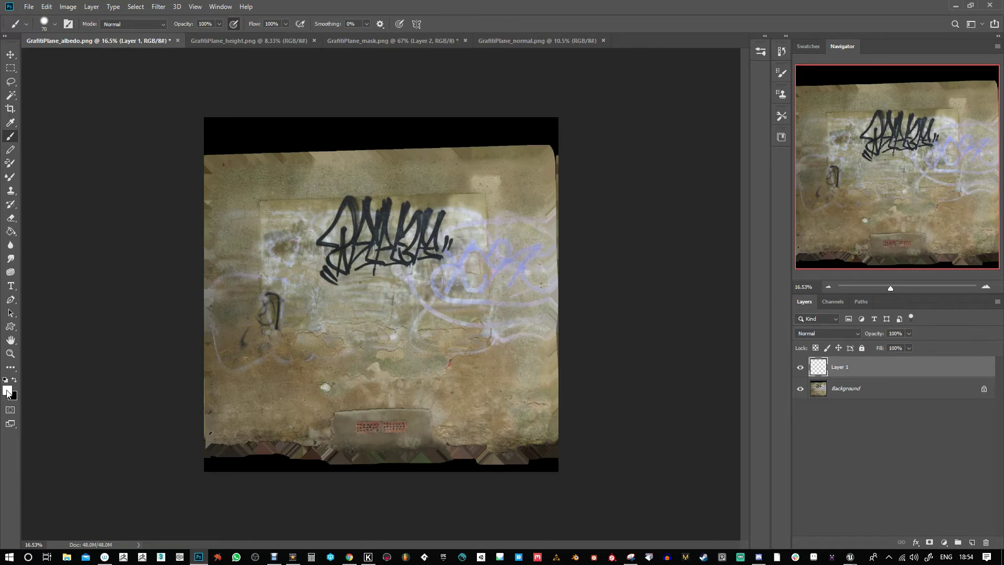
click(7, 392)
drag(656, 208, 718, 107)
click(768, 163)
- Paint red over the plaque lettering in the lower concrete patch, using a brush enlarged to 300 px
mouse_move(359, 430)
mouse_down()
mouse_move(364, 420)
mouse_move(395, 425)
mouse_up()
key(bracketright)
key(bracketright)
key(bracketright)
key(bracketright)
key(bracketright)
key(bracketright)
key(bracketright)
key(bracketright)
drag(891, 289, 906, 288)
drag(902, 192, 880, 261)
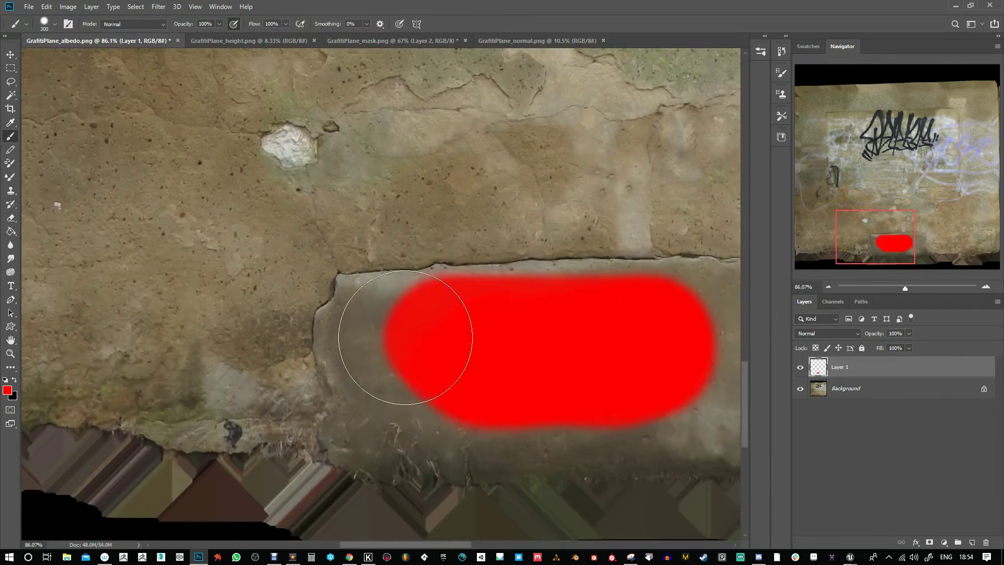
- Outline the lower concrete patch in red along its edges with a 15 px brush
key(bracketleft)
key(bracketleft)
key(bracketleft)
key(bracketleft)
key(bracketleft)
key(bracketleft)
key(bracketleft)
key(bracketleft)
key(bracketleft)
key(bracketleft)
key(bracketleft)
key(bracketleft)
key(bracketleft)
key(bracketleft)
key(bracketleft)
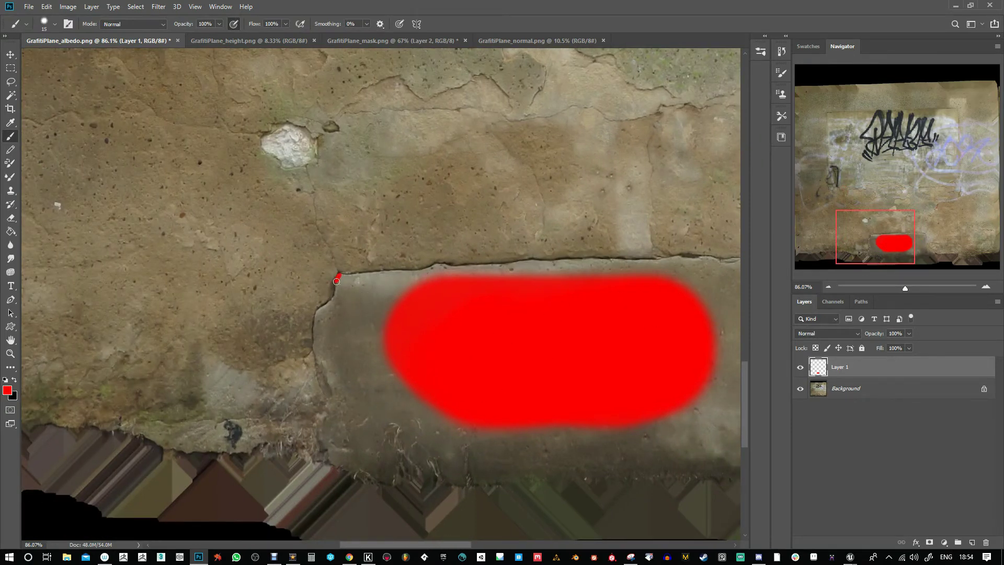
drag(314, 318, 315, 356)
mouse_move(326, 396)
mouse_down()
mouse_move(317, 414)
mouse_move(323, 460)
mouse_move(387, 486)
mouse_move(406, 477)
mouse_move(477, 486)
mouse_move(629, 477)
mouse_move(497, 478)
mouse_move(488, 456)
mouse_move(631, 452)
mouse_move(662, 433)
mouse_up()
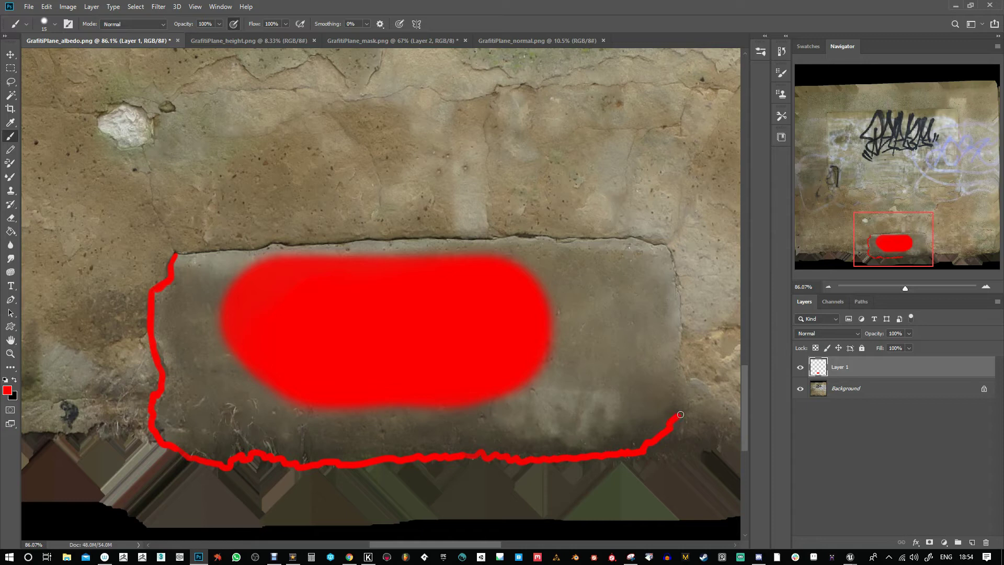
mouse_move(686, 400)
mouse_down()
mouse_move(674, 356)
mouse_move(679, 303)
mouse_up()
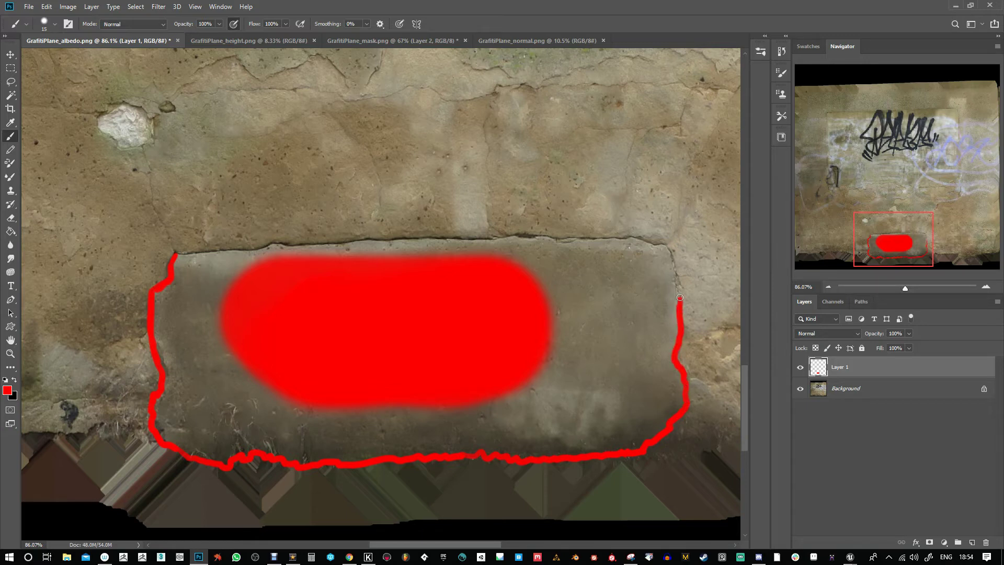
drag(673, 265, 665, 248)
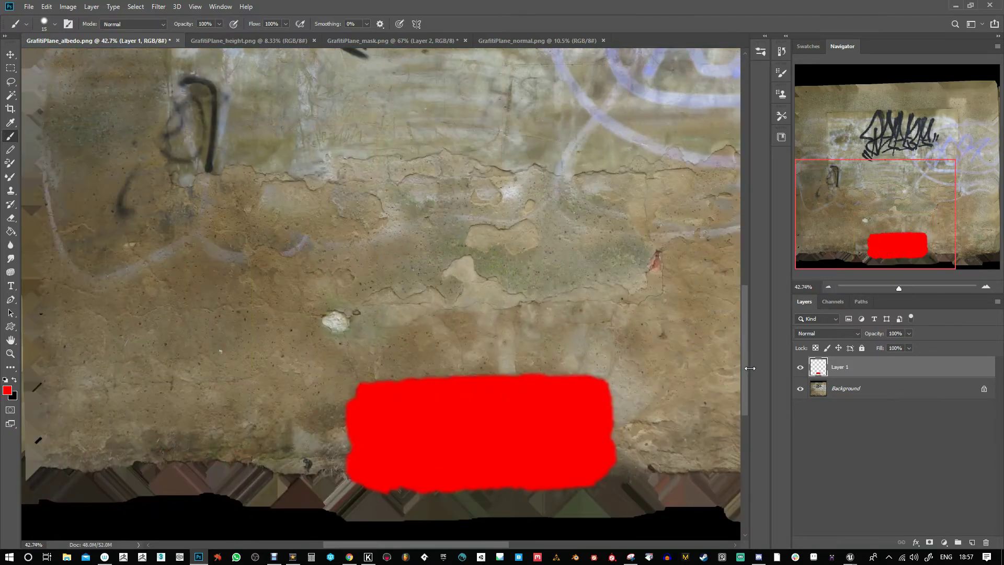
- Add another layer, and on the Background layer fill a rectangle around the black graffiti tag with black
click(972, 542)
drag(533, 212, 487, 497)
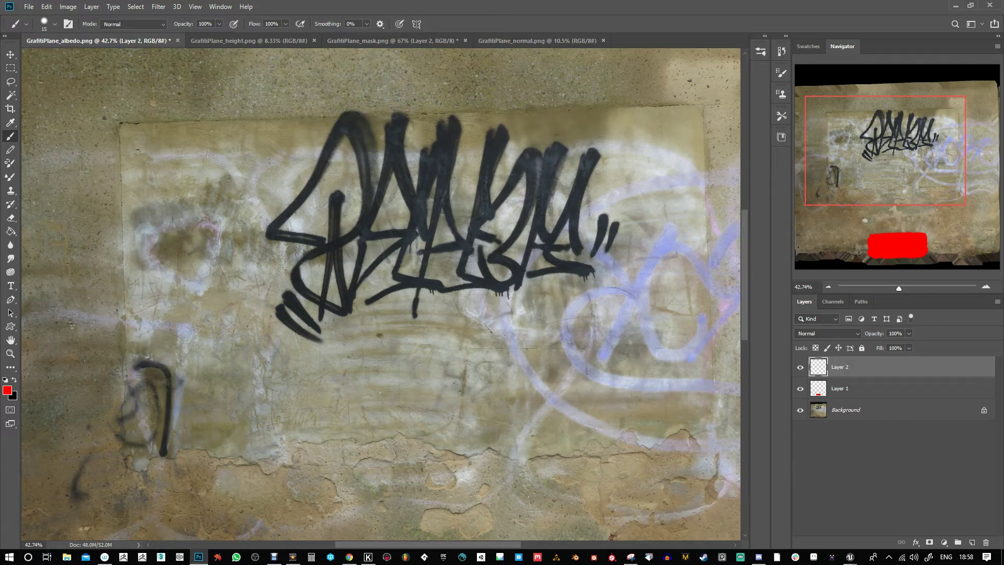
click(815, 416)
click(10, 68)
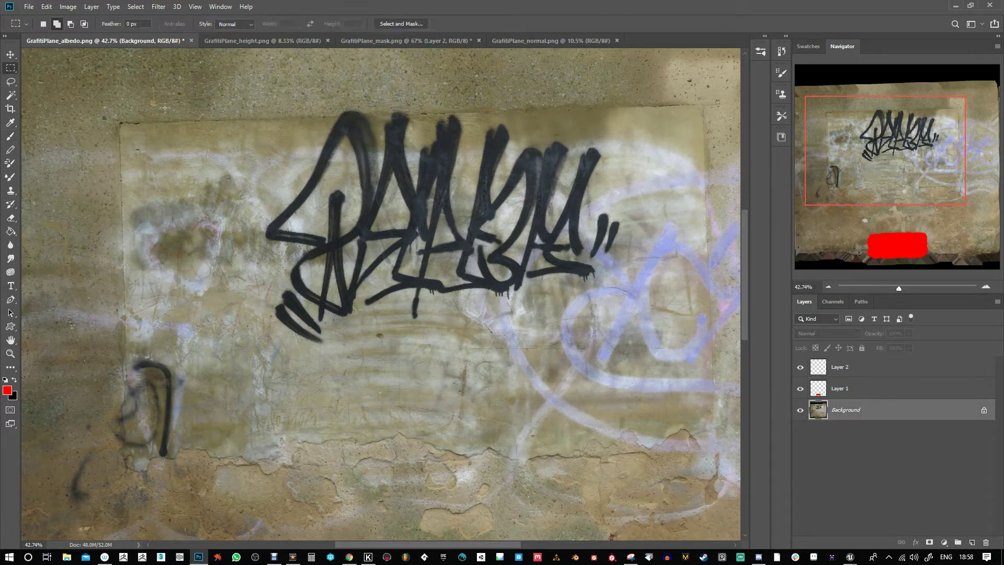
drag(251, 94, 625, 353)
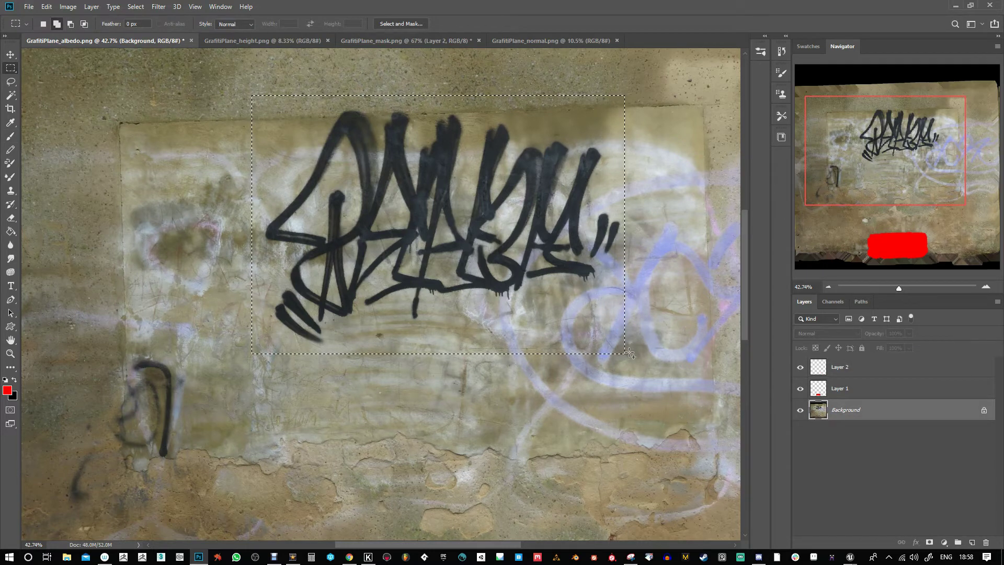
key(ctrl+BackSpace)
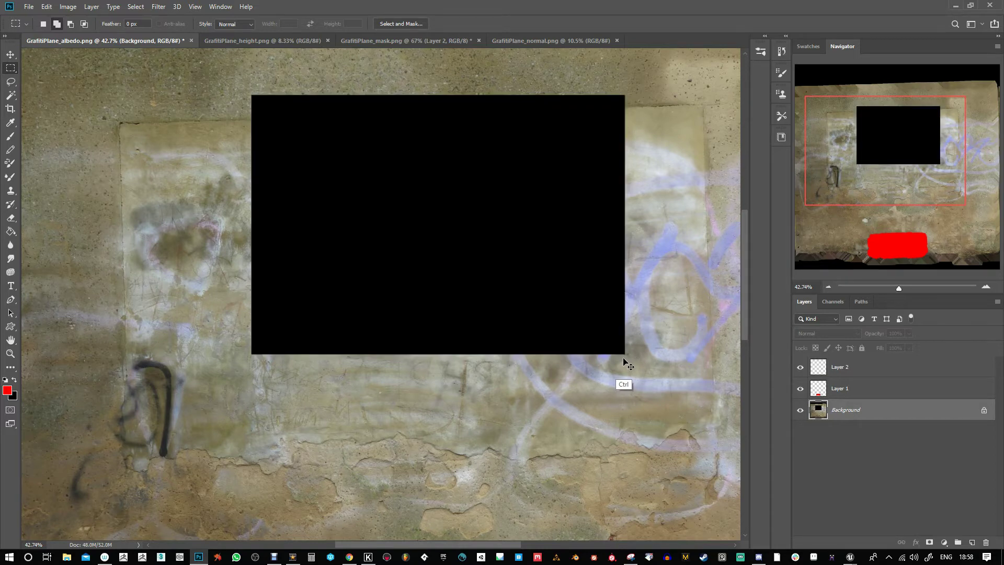
- Undo the black fill and copy the selected graffiti tag area to a new layer with inverted colours
key(ctrl+z)
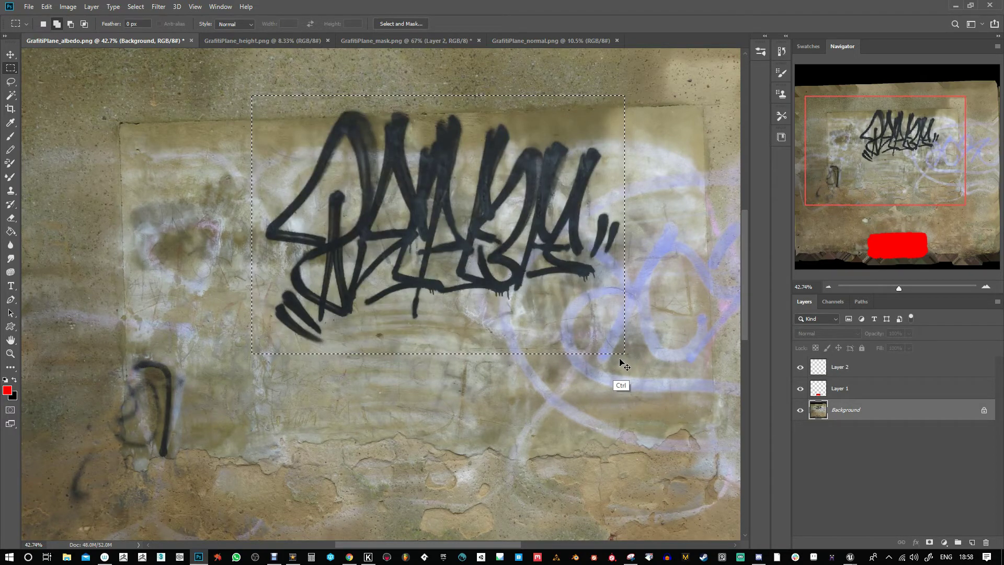
key(ctrl+j)
key(ctrl+i)
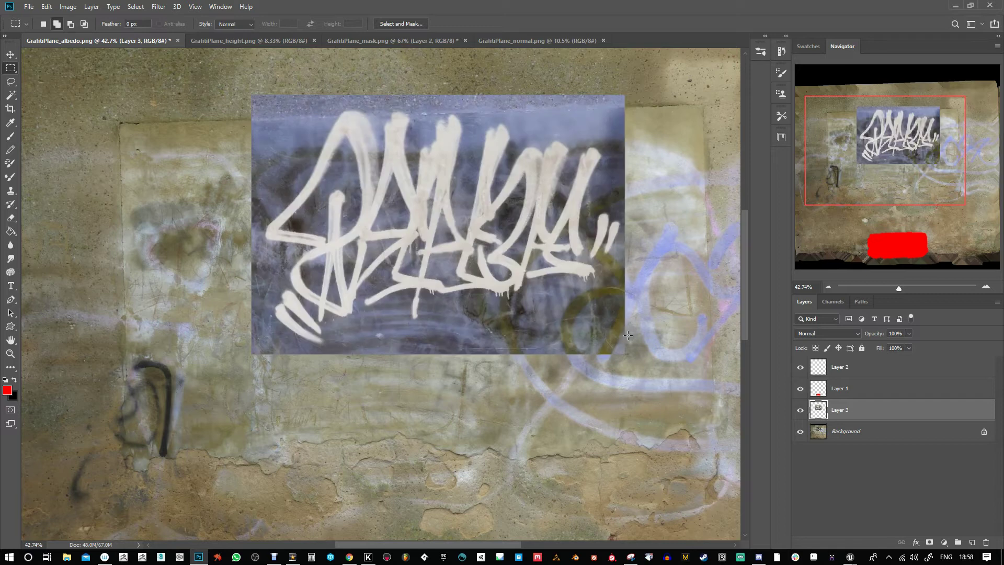
- Raise the inverted tag layer's contrast with Levels, setting the black input to 155 and the white input to 203
key(ctrl+l)
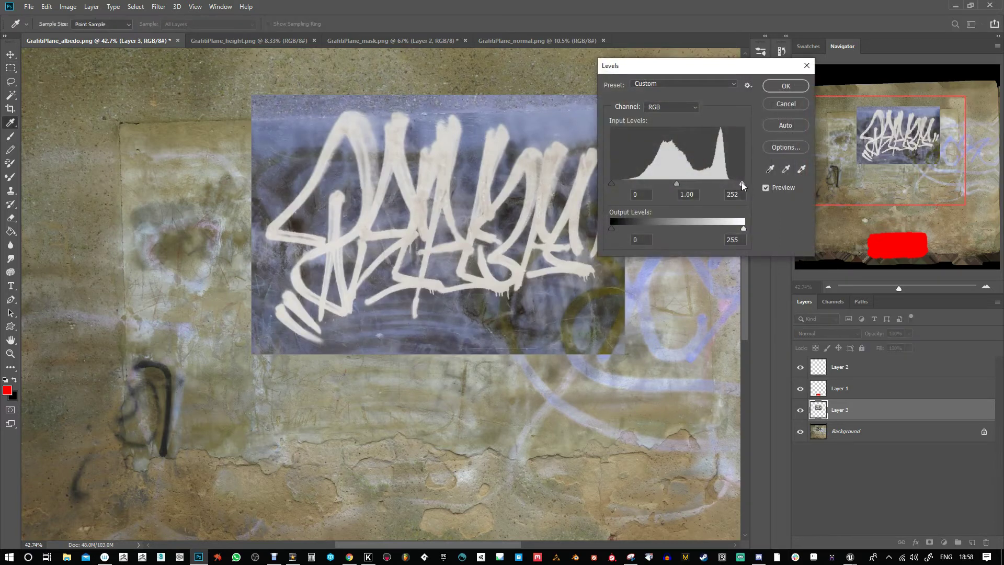
drag(742, 183, 723, 183)
drag(612, 183, 692, 185)
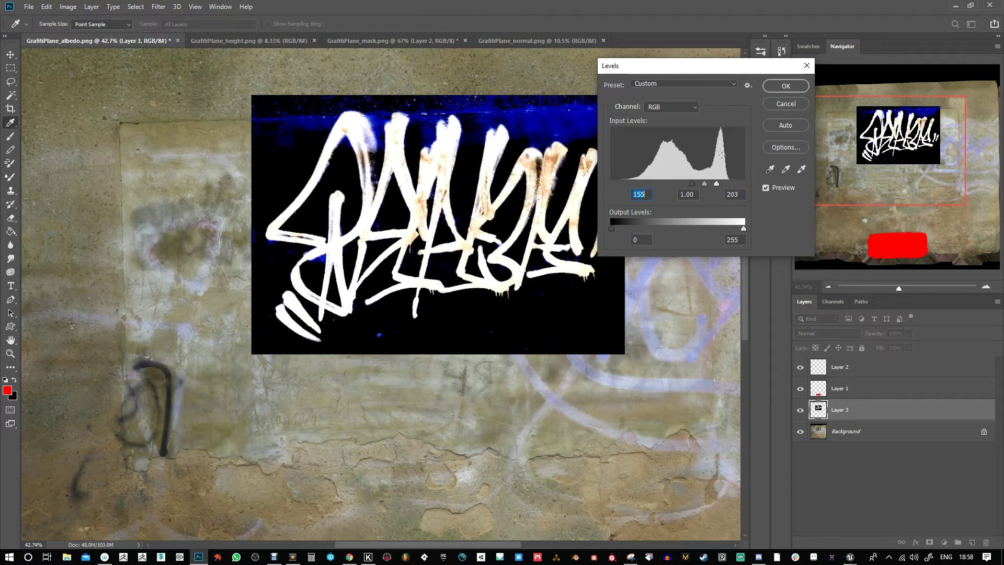
click(785, 87)
- Desaturate the inverted tag layer completely with Hue/Saturation at saturation -100
key(ctrl+u)
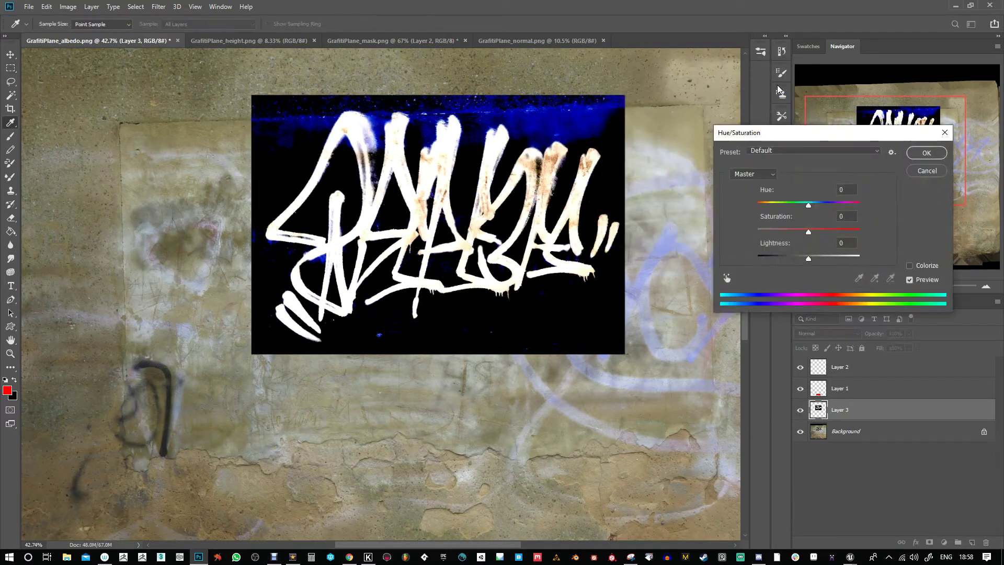
drag(809, 231, 748, 232)
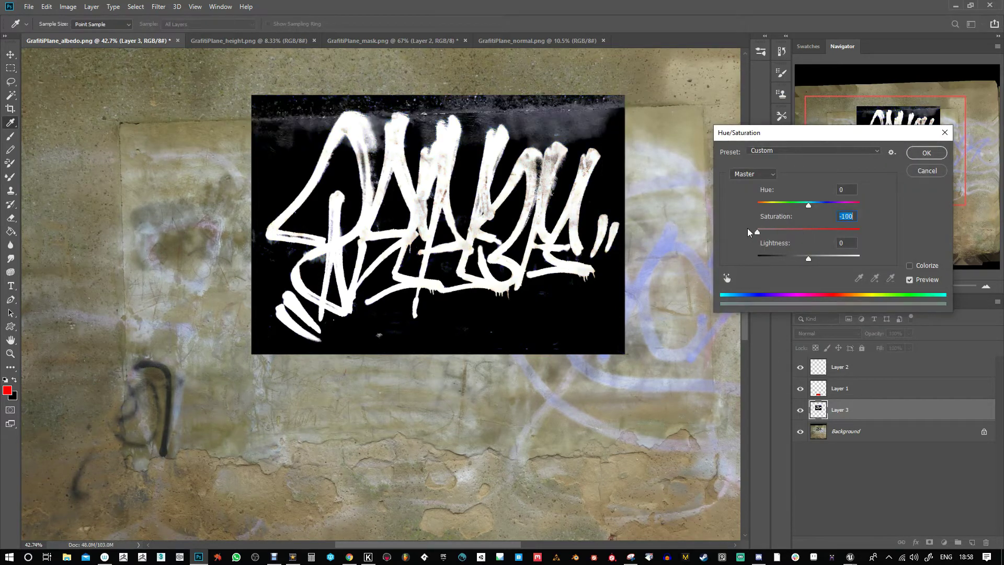
click(926, 153)
- Apply Levels to the greyscale tag layer with midtones at 0.42 and white input at 240
key(ctrl+l)
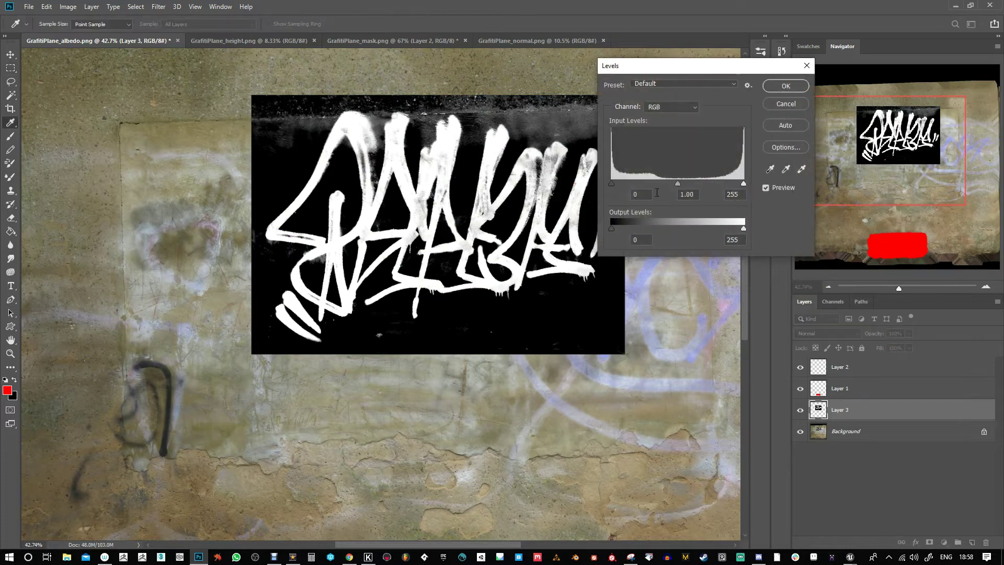
drag(743, 184, 744, 184)
drag(678, 184, 736, 182)
drag(694, 183, 704, 181)
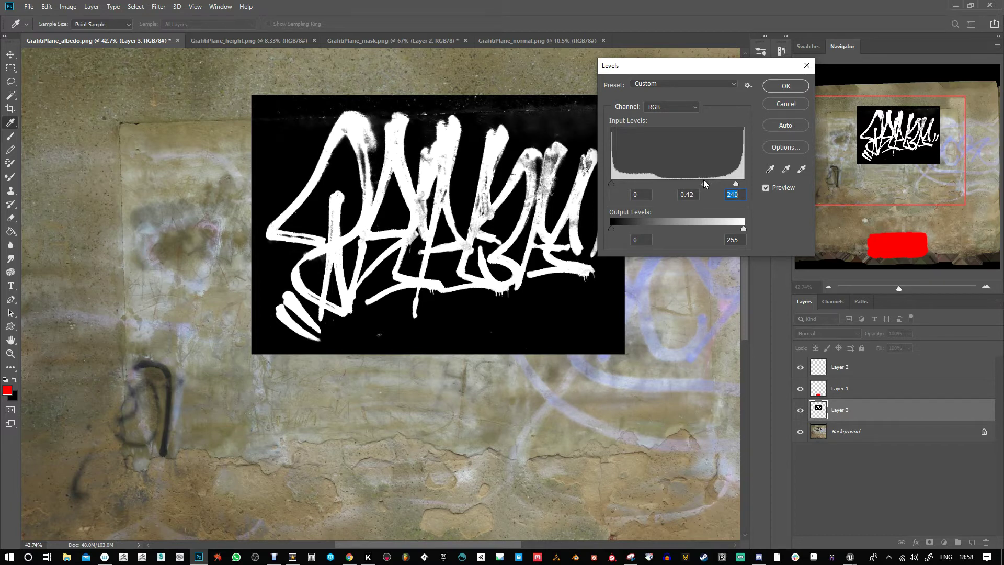
click(786, 86)
- Lasso the black surroundings of the tag freehand and delete them, leaving a loose black border around the lettering
key(m)
click(10, 81)
mouse_move(271, 74)
mouse_down()
mouse_move(256, 196)
mouse_move(324, 118)
mouse_move(376, 103)
mouse_move(472, 116)
mouse_move(468, 156)
mouse_move(515, 128)
mouse_move(544, 129)
mouse_move(648, 181)
mouse_move(450, 64)
mouse_move(271, 76)
mouse_up()
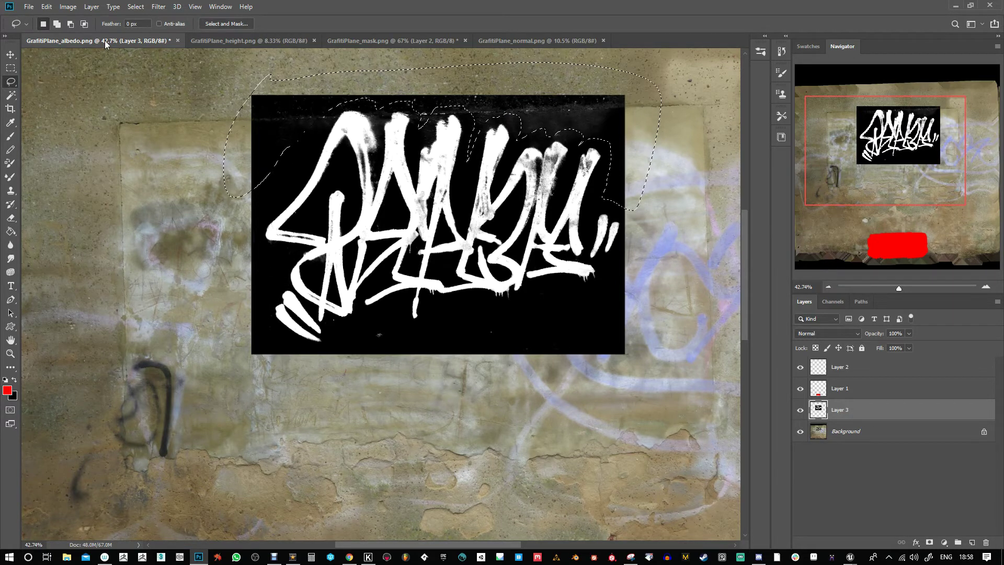
mouse_move(255, 172)
shift+mouse_down()
mouse_move(259, 241)
mouse_move(289, 259)
mouse_move(272, 302)
mouse_move(295, 354)
mouse_move(342, 351)
mouse_move(368, 331)
mouse_move(403, 335)
mouse_move(450, 312)
mouse_move(591, 302)
mouse_move(618, 268)
mouse_move(627, 218)
mouse_move(671, 195)
mouse_move(367, 491)
mouse_move(200, 174)
mouse_move(219, 149)
shift+mouse_up()
key(Delete)
key(ctrl+d)
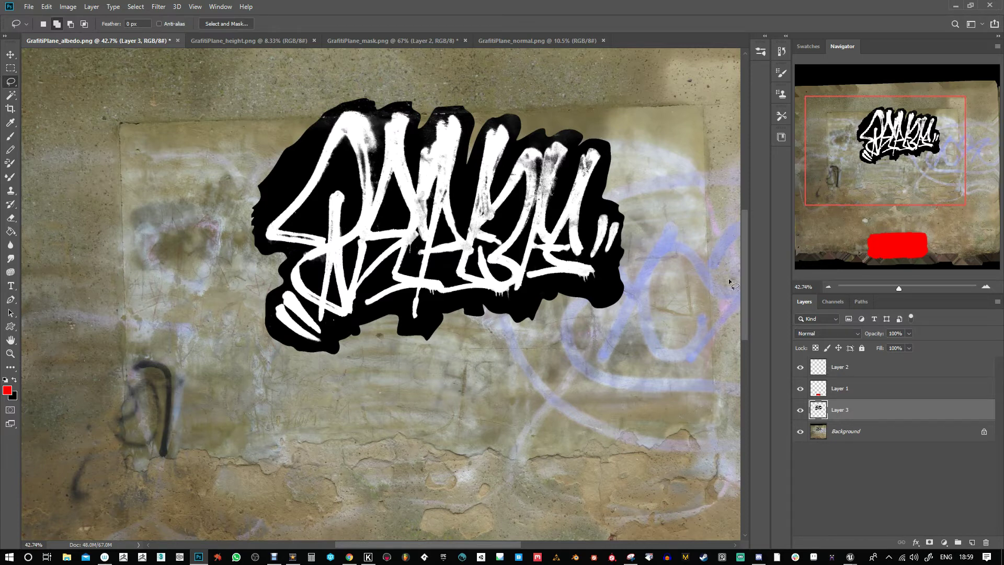
- Colorize the tag lettering blue with Hue/Saturation, using saturation +100 and lightness -39
key(ctrl+u)
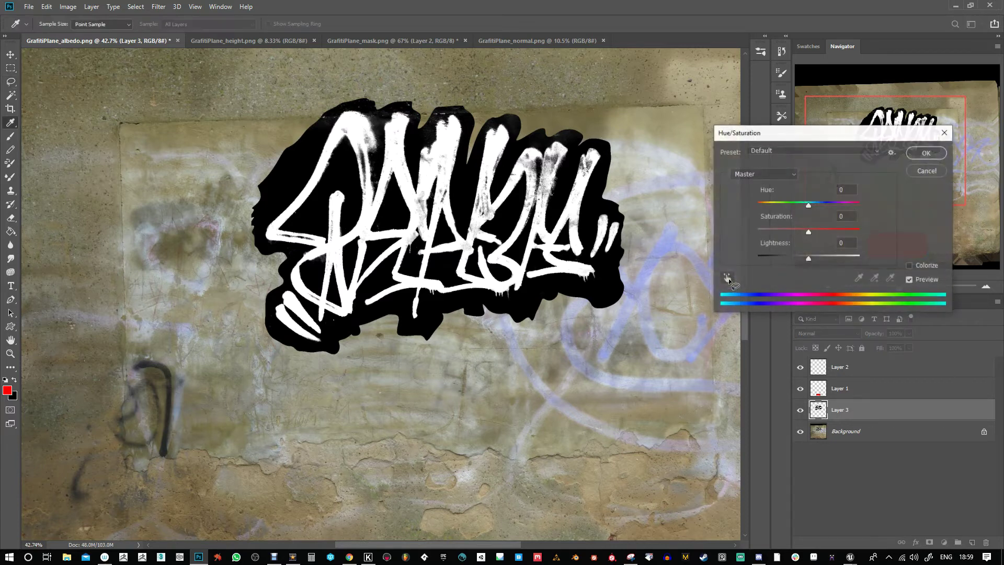
click(910, 266)
drag(783, 232, 875, 236)
drag(808, 259, 789, 258)
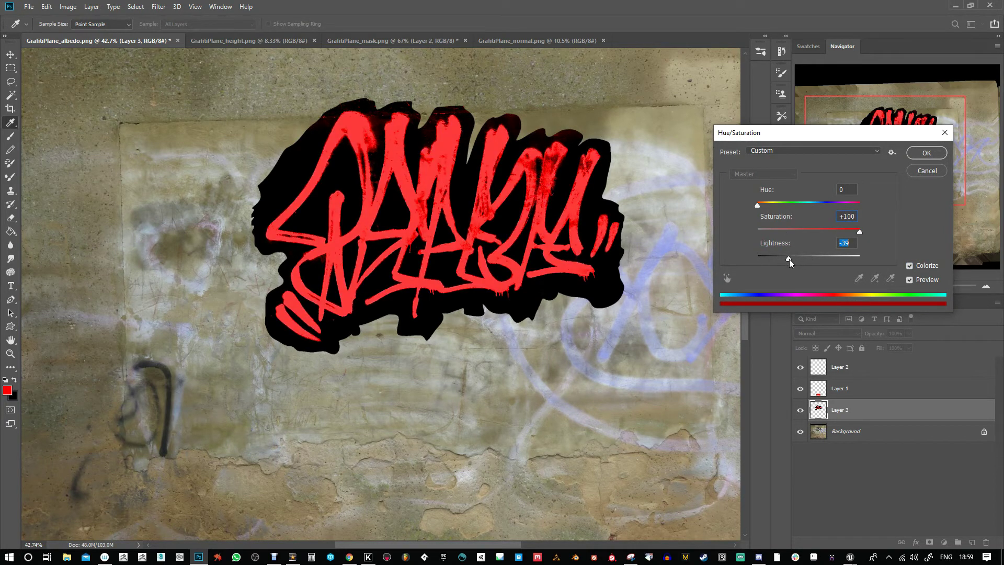
click(762, 204)
drag(766, 206, 821, 208)
click(926, 152)
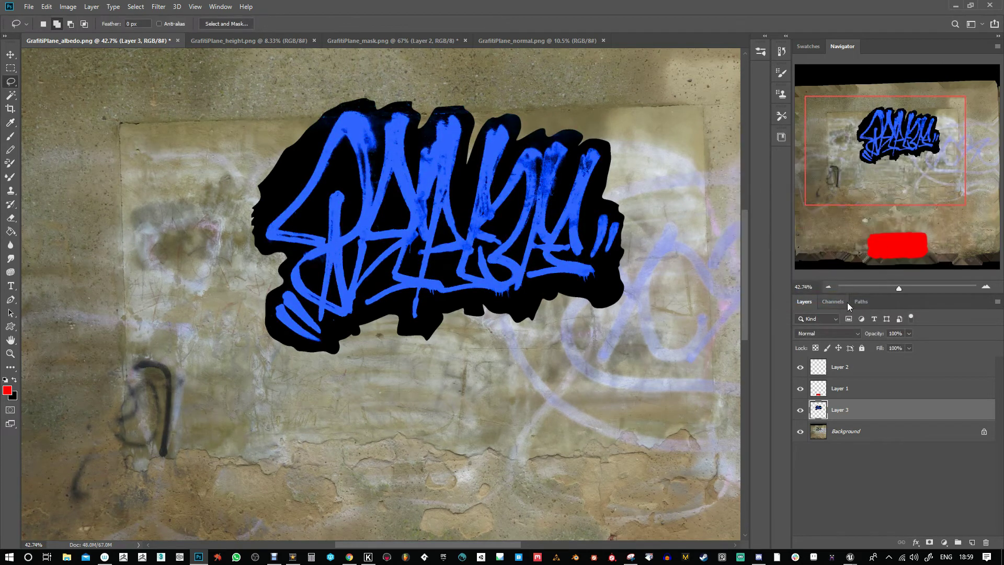
- Hide Layer 2, Layer 1 and Background so that only the blue tag layer is shown
click(832, 301)
click(804, 301)
click(800, 388)
click(800, 431)
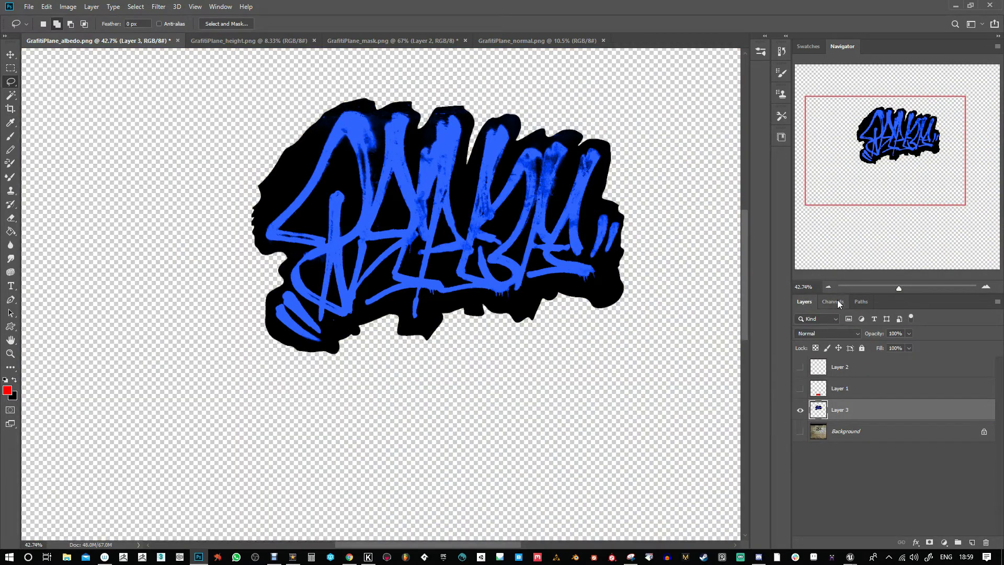
- Blacken the tag layer's Red channel with Levels by lowering the white output level to 0
click(834, 302)
click(829, 341)
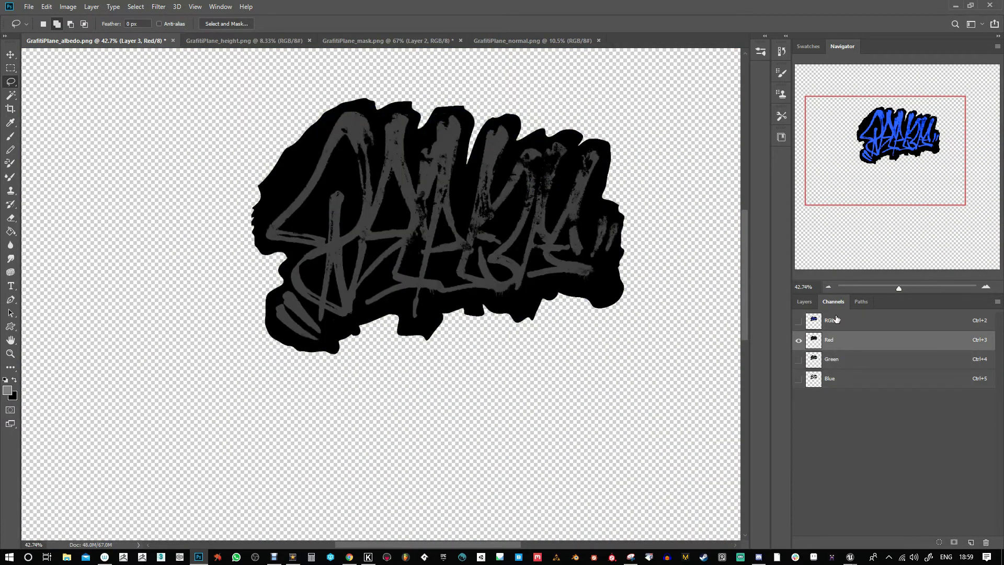
key(ctrl+l)
drag(741, 222, 545, 238)
click(788, 90)
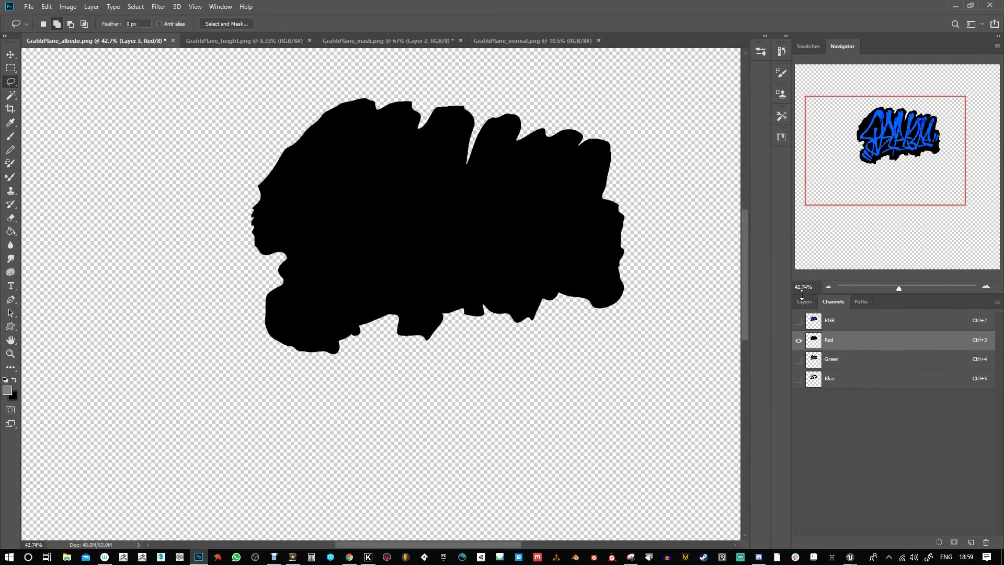
- Blacken the tag layer's Green channel with Levels by lowering the white output level to 0
click(816, 361)
key(ctrl+l)
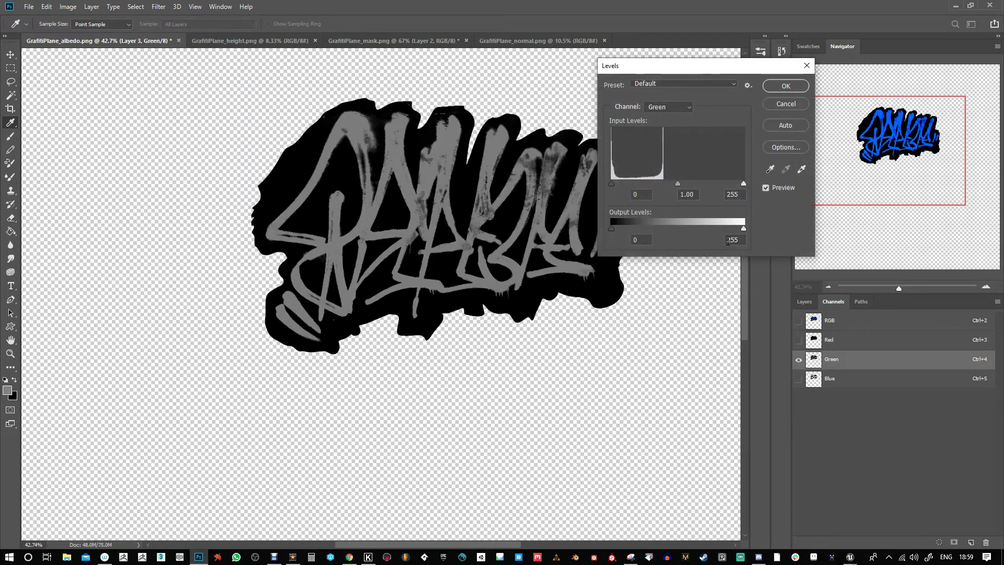
drag(744, 228, 571, 239)
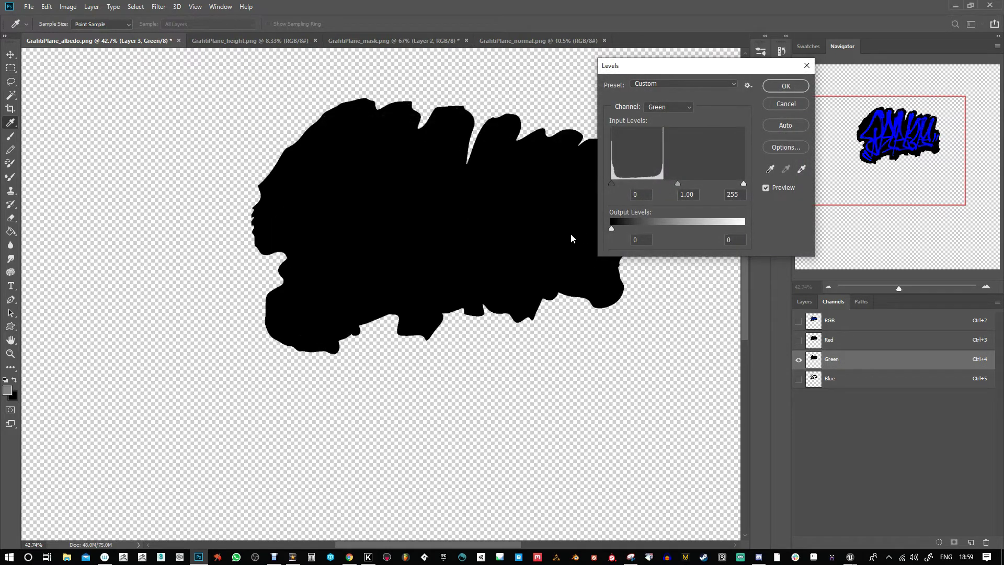
click(783, 87)
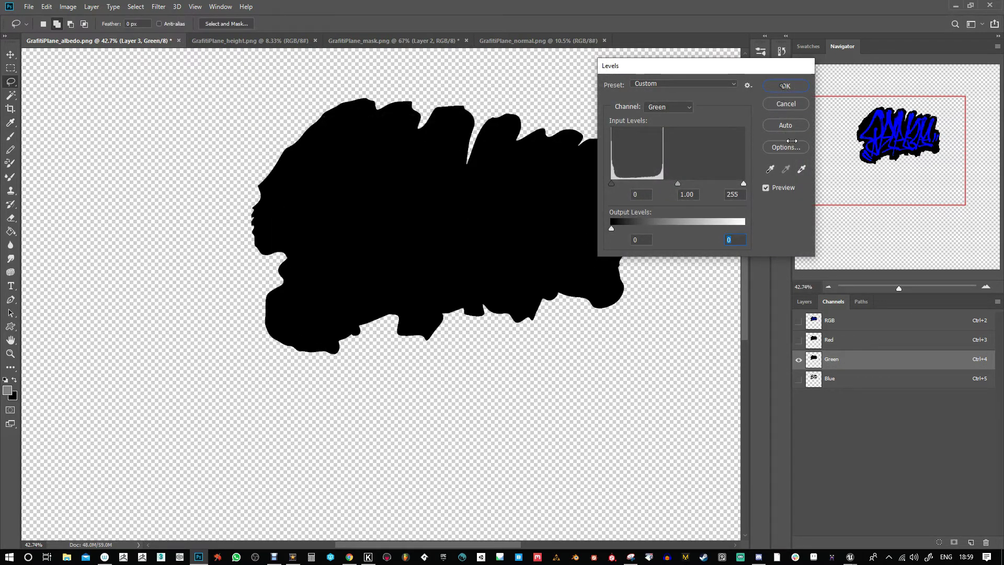
- Brighten the tag layer's Blue channel by lowering the white input level slightly, and return to the RGB composite
click(817, 385)
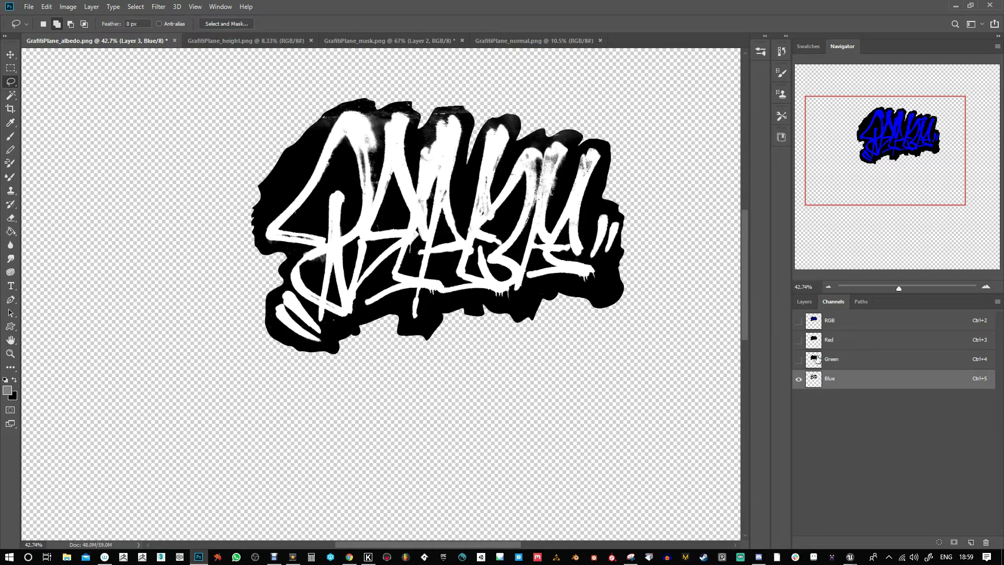
key(ctrl+l)
drag(744, 181, 731, 185)
click(783, 88)
click(819, 313)
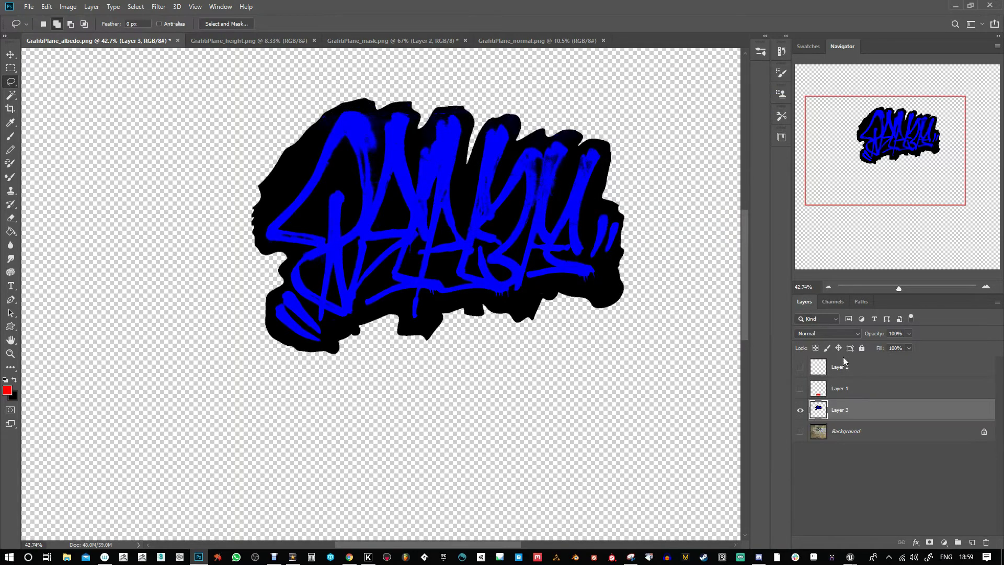
- Show Layer 1, Layer 2 and Background again alongside the blue tag layer
click(800, 388)
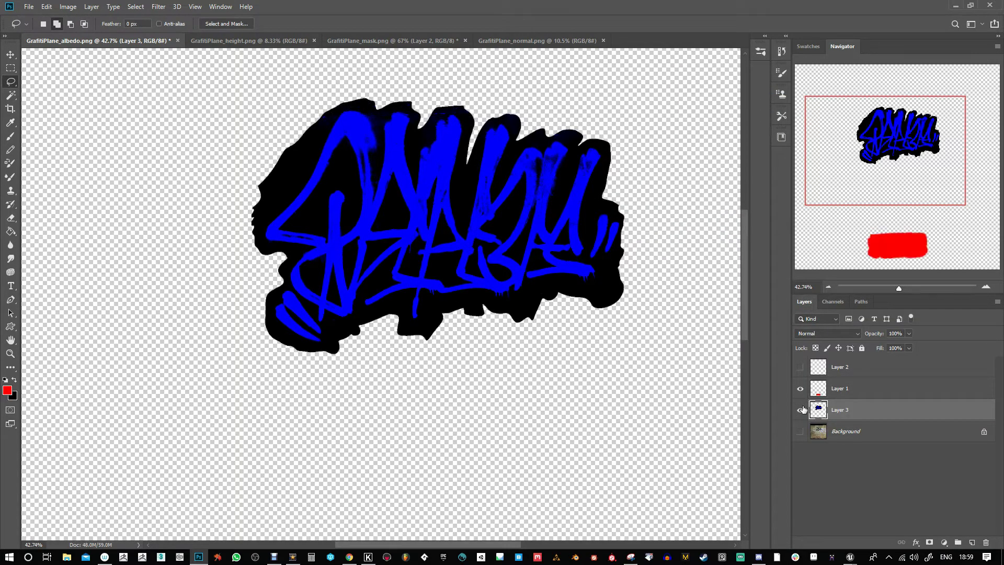
click(800, 432)
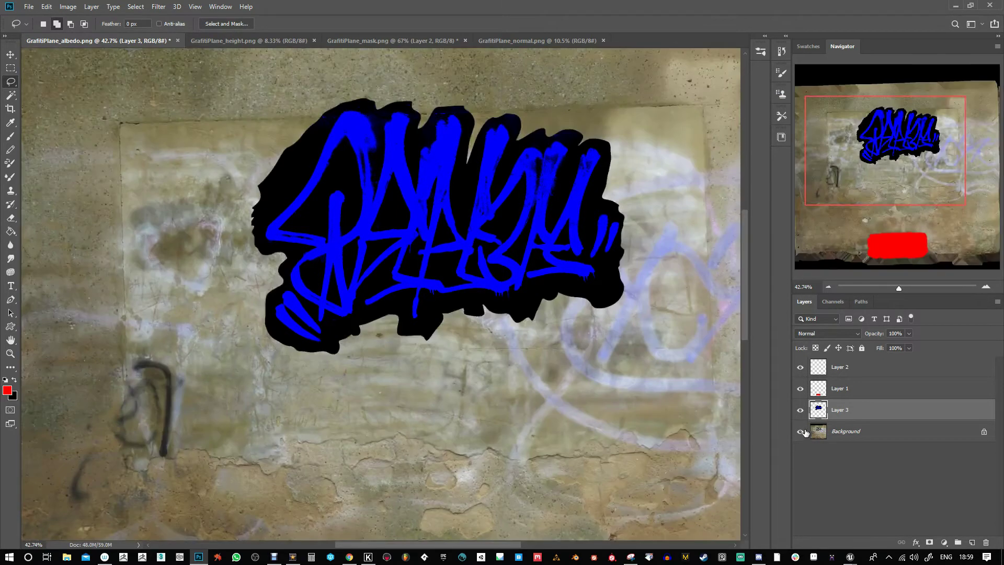
drag(904, 285, 895, 287)
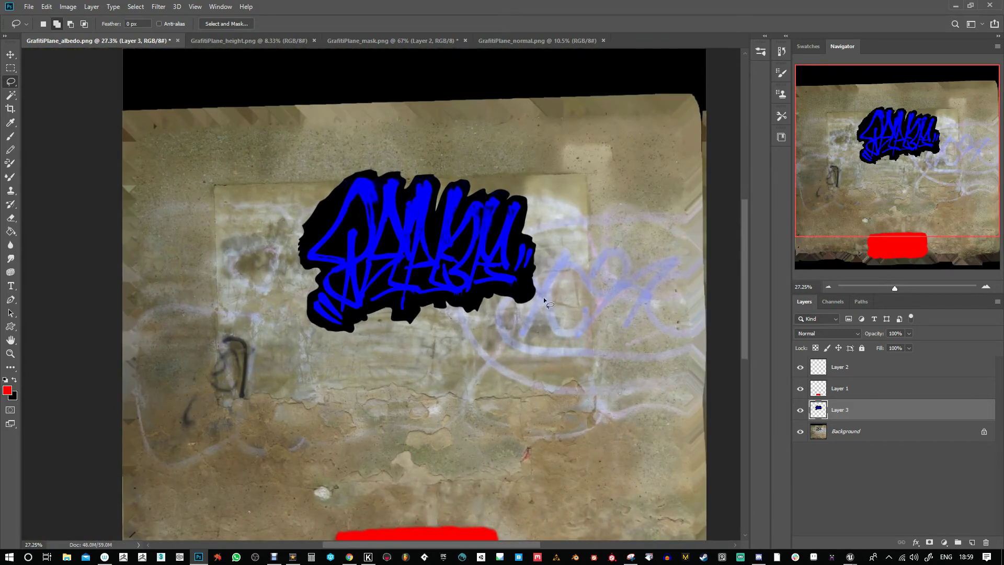
- Hide Layer 3 and Layer 1 and make the Background layer active
click(800, 410)
click(800, 388)
click(819, 434)
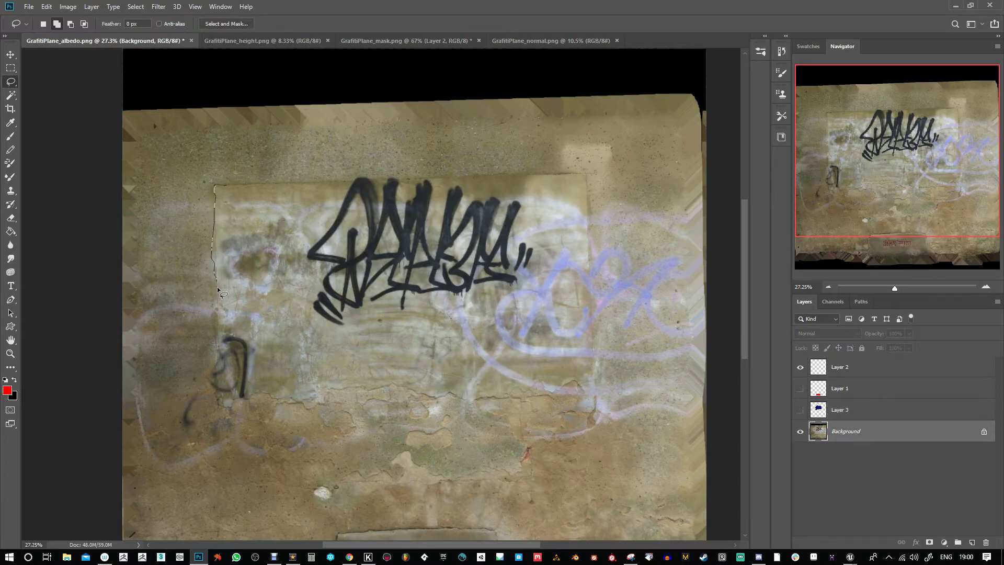
- Select the large upper concrete panel behind the tag with the Polygonal Lasso, following its uneven lower edge
mouse_move(219, 347)
mouse_down()
mouse_move(219, 397)
mouse_move(280, 406)
mouse_up()
key(ctrl+d)
right_click(13, 83)
click(50, 90)
click(217, 393)
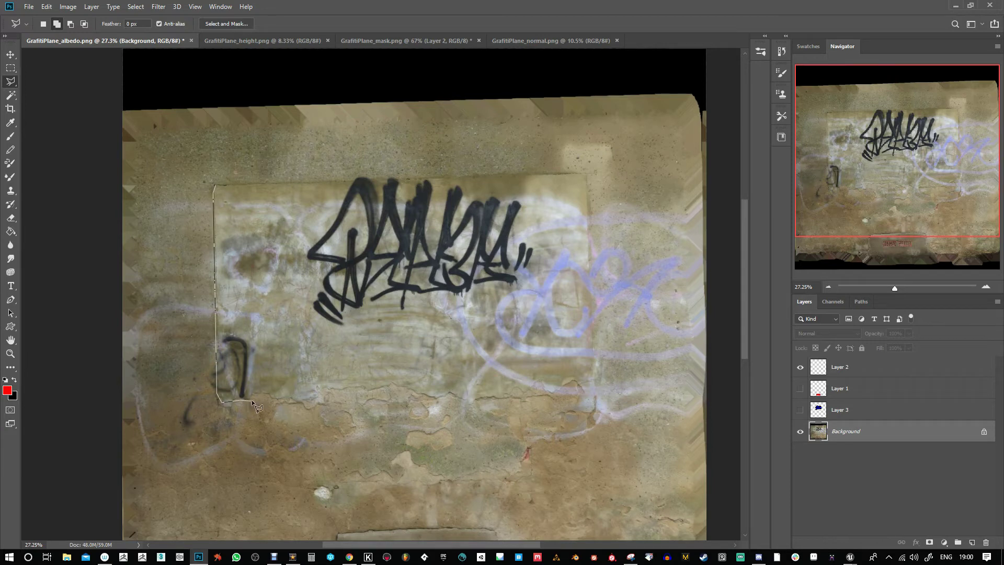
click(319, 394)
click(331, 389)
click(418, 393)
click(444, 397)
click(454, 395)
click(495, 398)
click(539, 388)
click(550, 393)
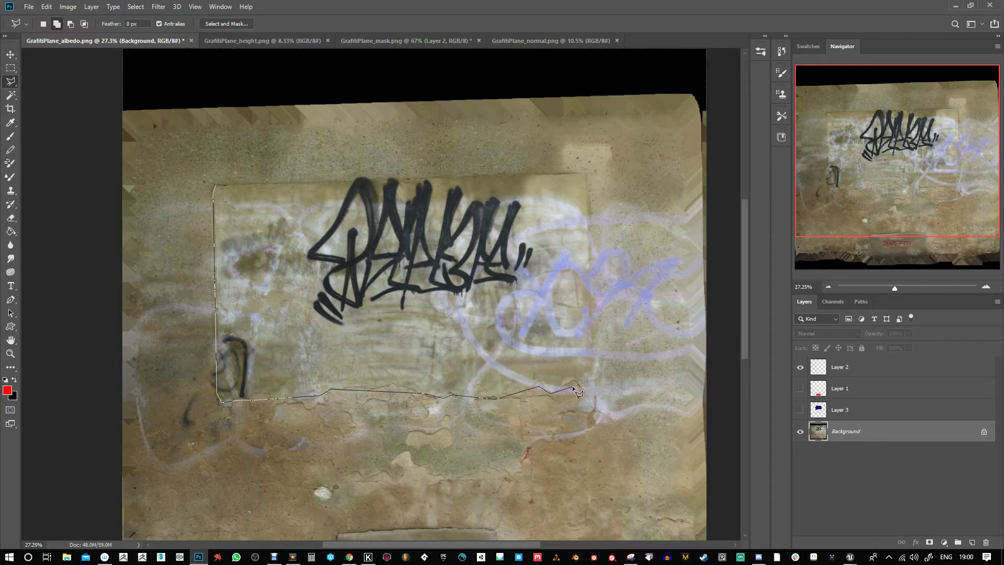
click(588, 174)
click(214, 184)
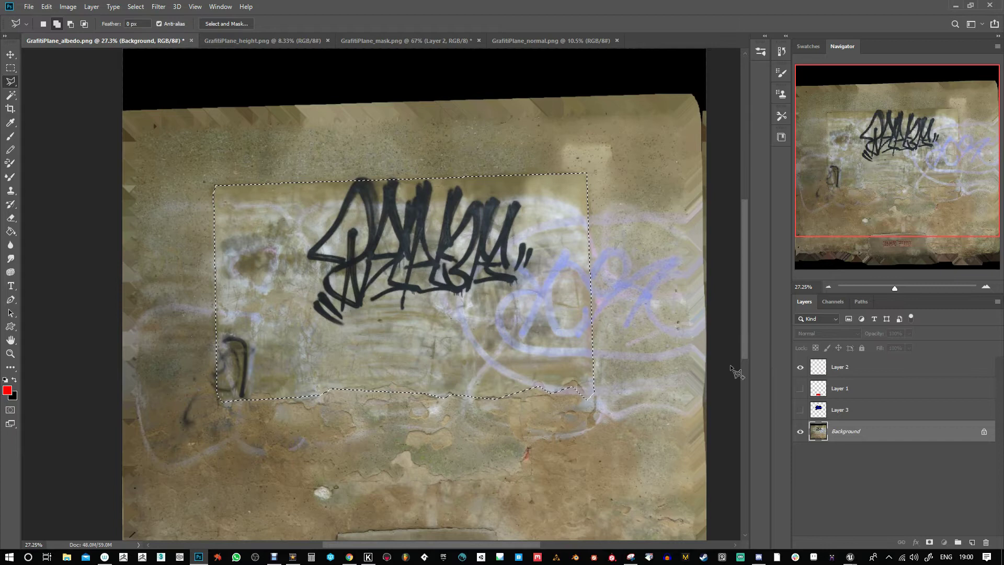
- Fill the selected concrete panel on Layer 2 with pure green (#00ff00) using the Paint Bucket
click(805, 367)
click(11, 231)
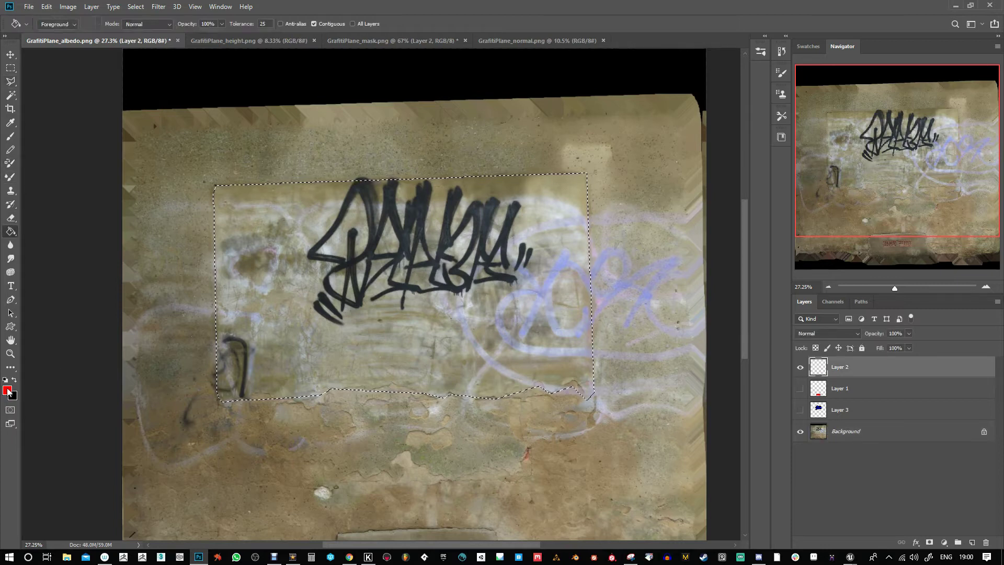
click(7, 390)
drag(681, 272, 681, 255)
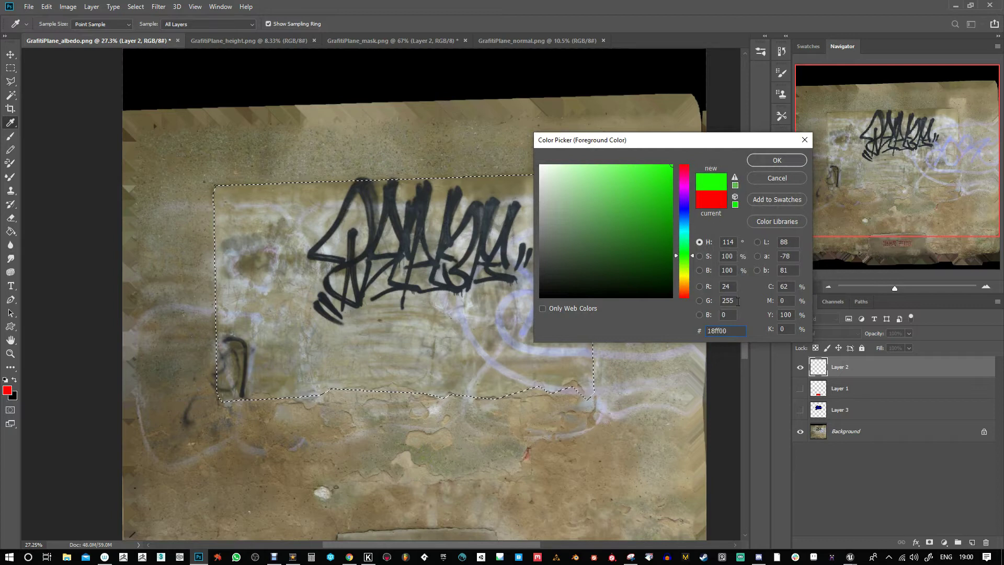
text(0)
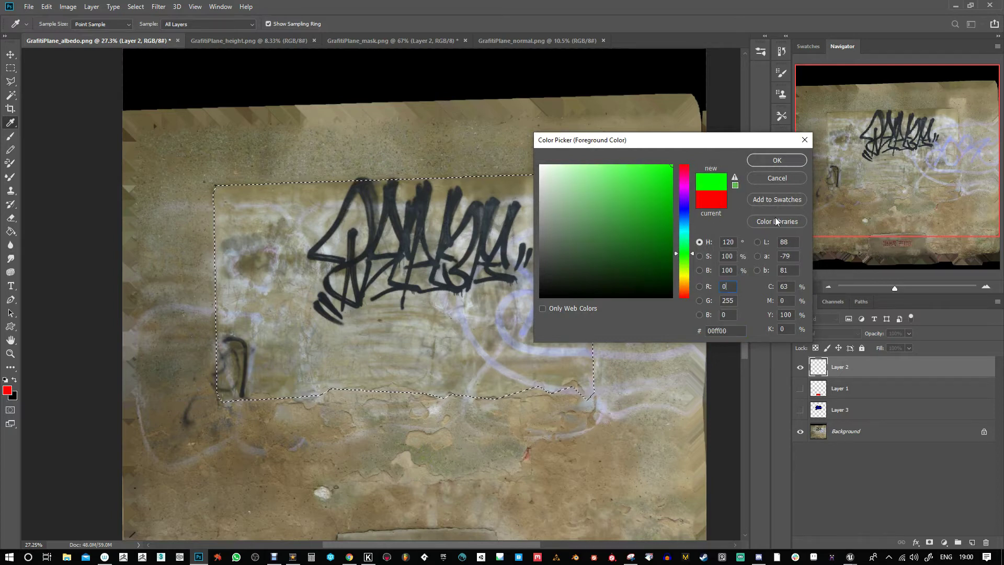
click(779, 162)
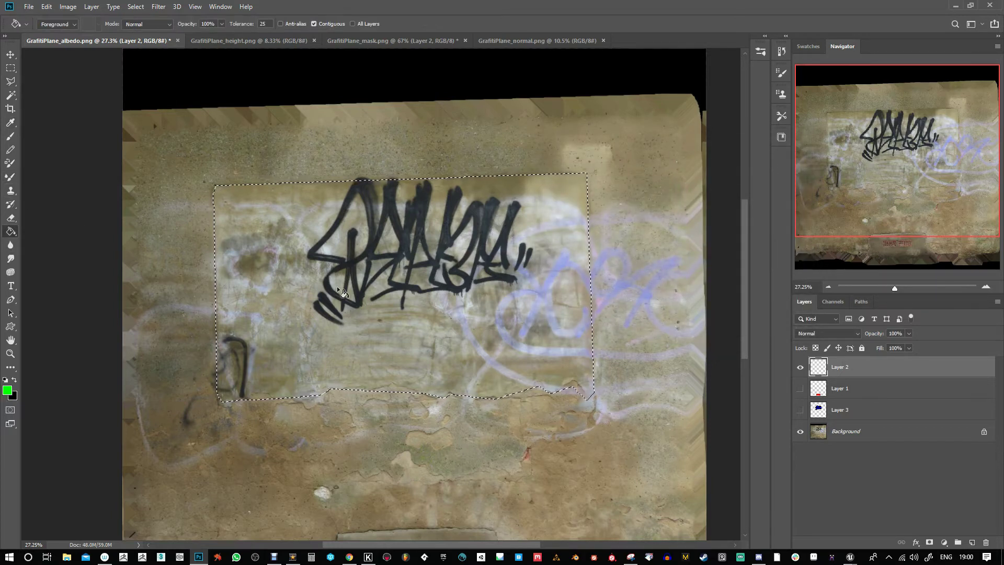
click(346, 291)
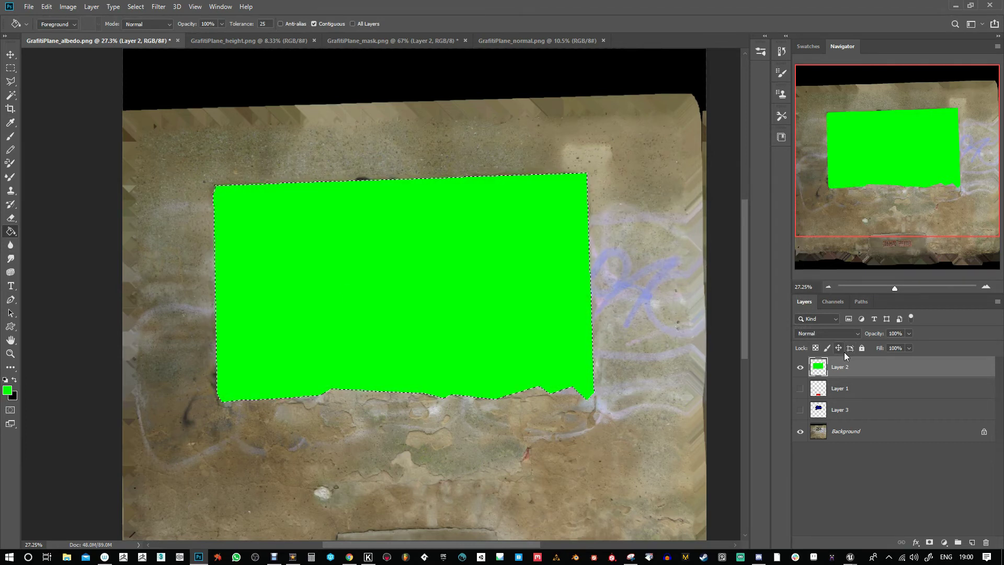
- Soften the edges of the green panel on Layer 2 with a Gaussian Blur of 15.3 pixels radius
click(166, 8)
mouse_move(200, 125)
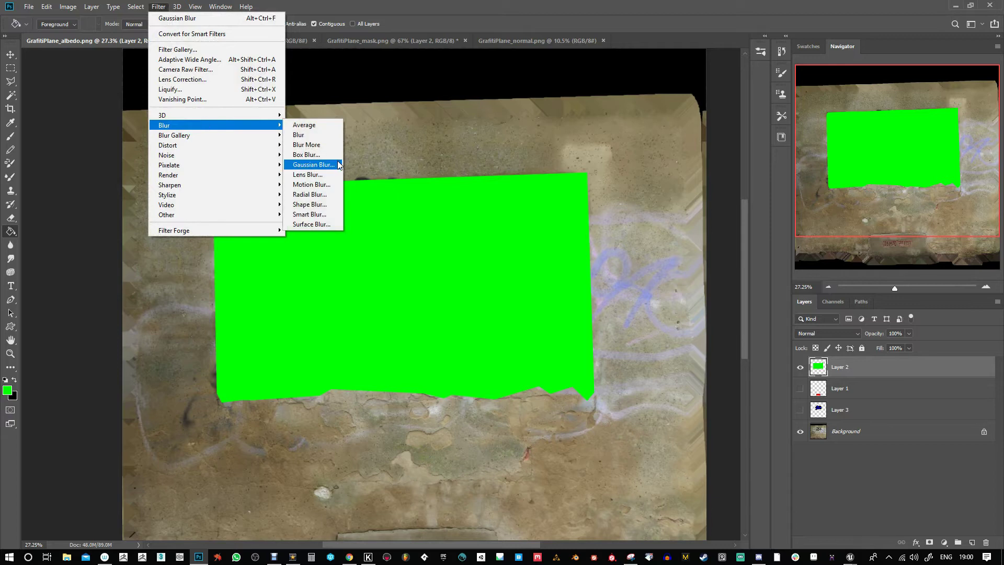
click(314, 165)
click(725, 294)
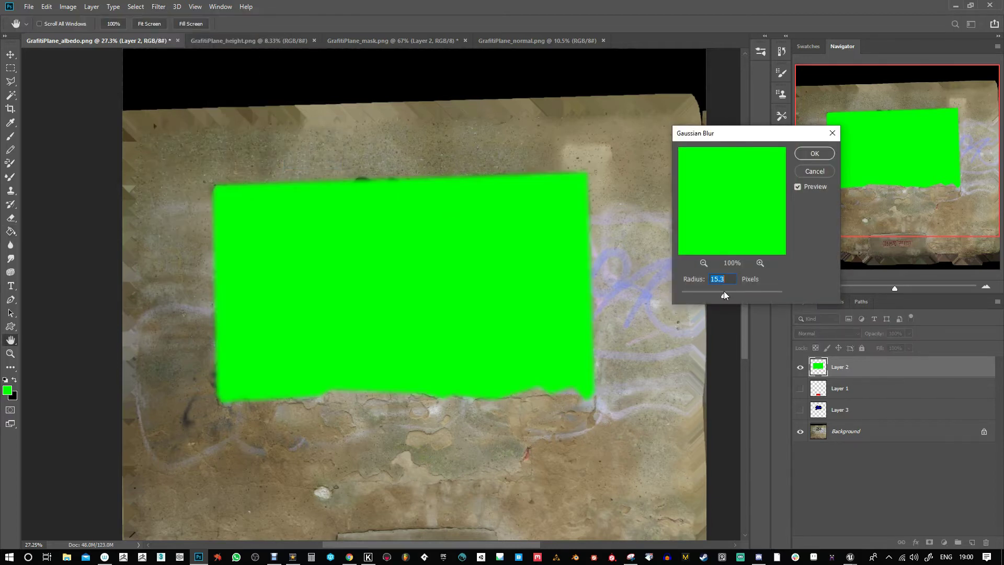
click(814, 154)
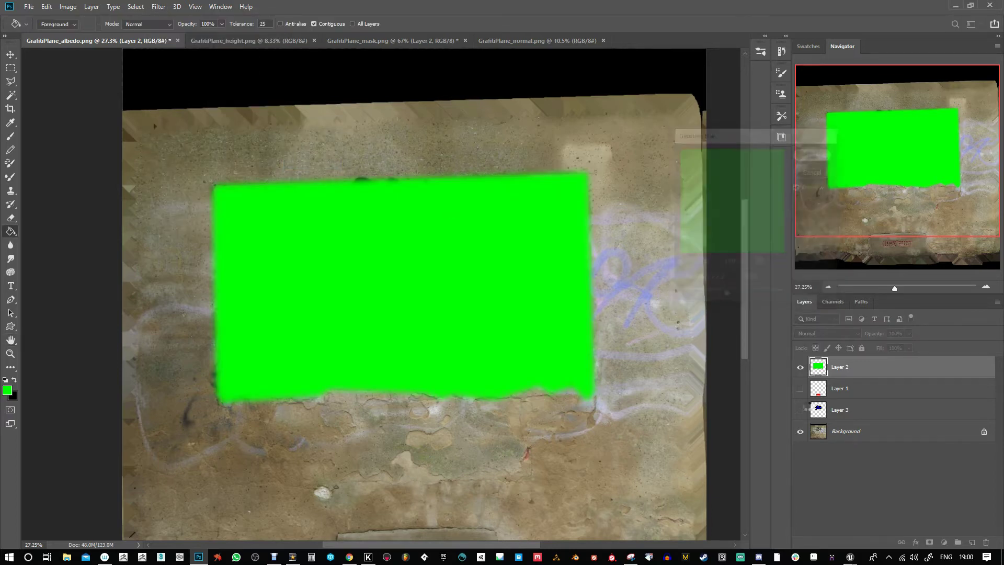
- Add a new layer directly above Background and fill it with black (#000000) using the Paint Bucket
click(848, 432)
click(972, 543)
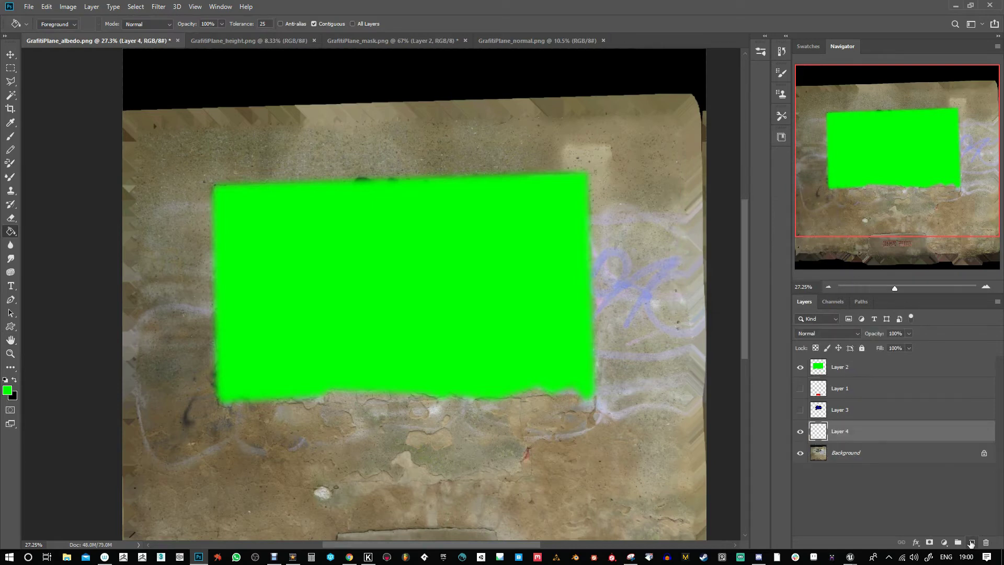
click(15, 381)
click(6, 391)
click(777, 160)
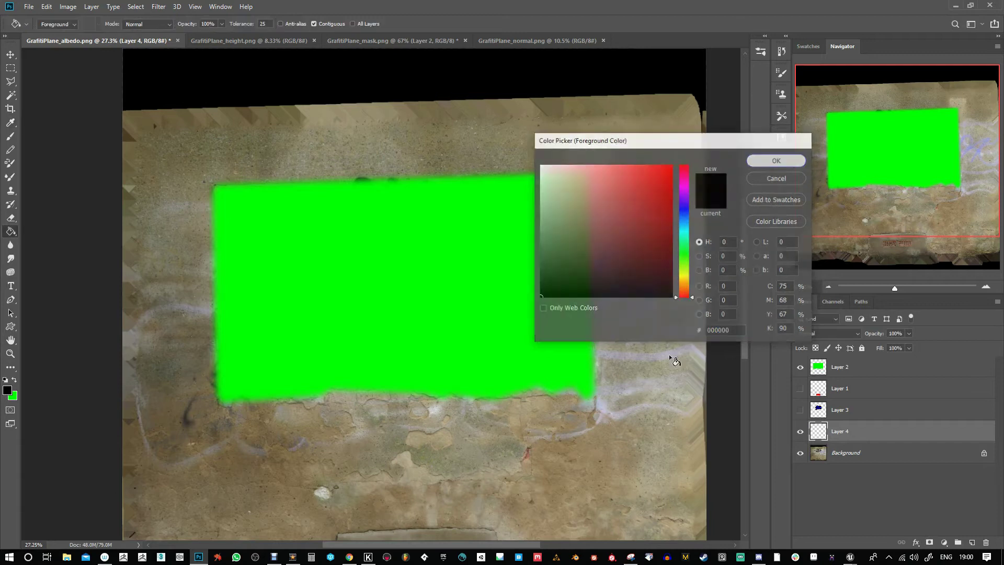
click(661, 376)
- Show Layer 1 and Layer 3, and set the blend mode of Layer 2 and Layer 1 to Linear Dodge (Add)
drag(805, 393, 804, 411)
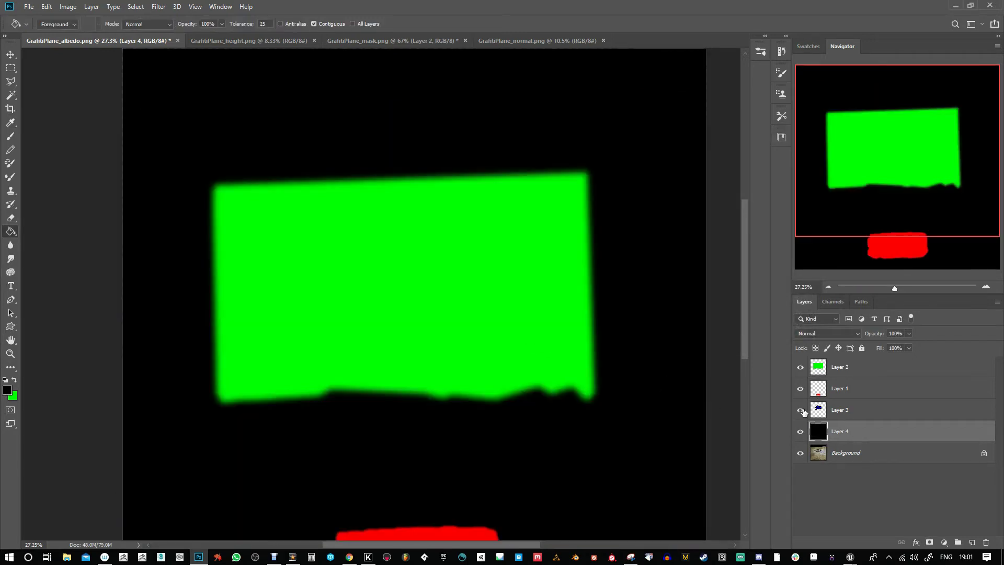
click(830, 371)
click(826, 333)
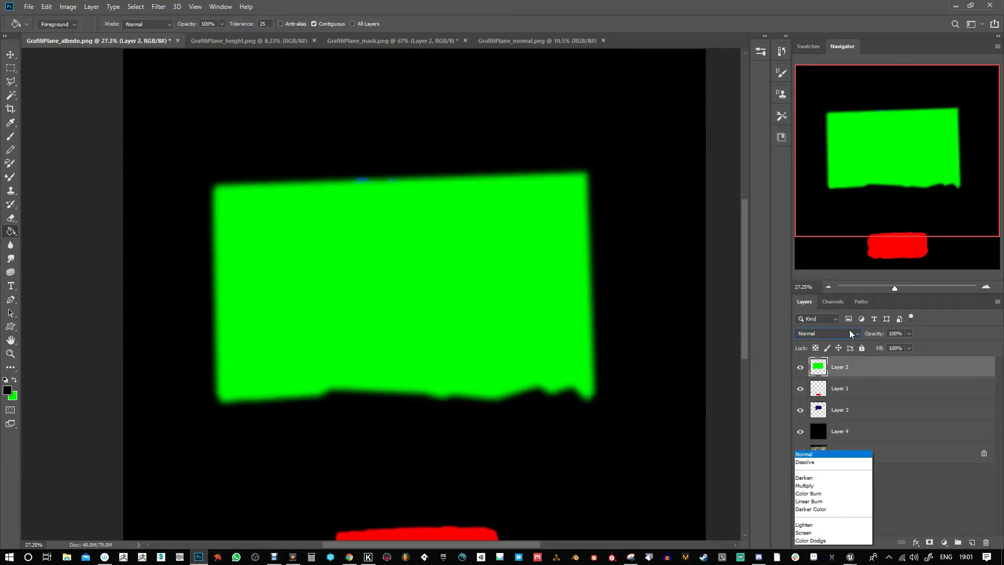
click(838, 392)
click(839, 390)
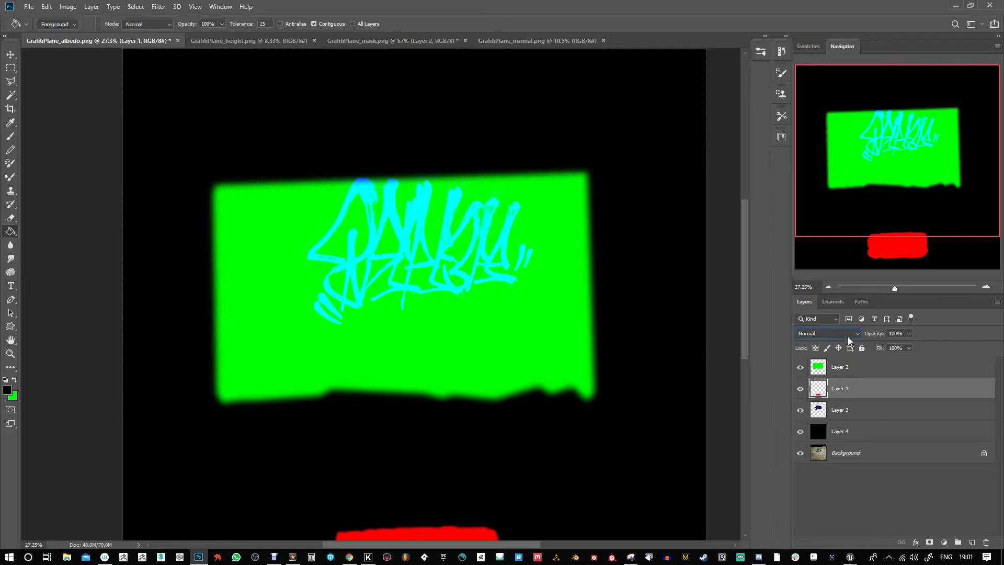
click(826, 333)
click(838, 391)
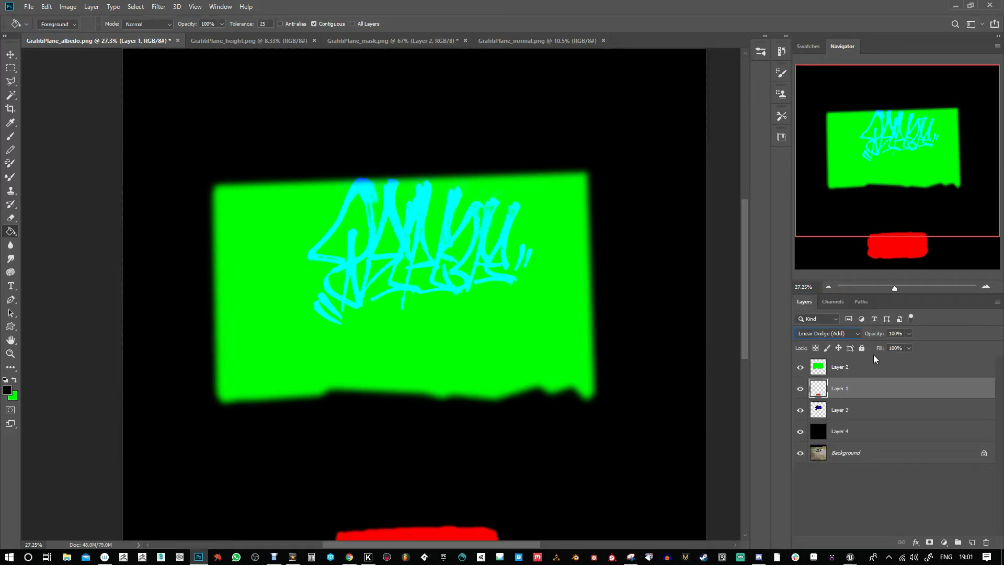
- Merge the green, red, blue and black layers above Background into a single layer
click(837, 413)
drag(895, 288, 891, 287)
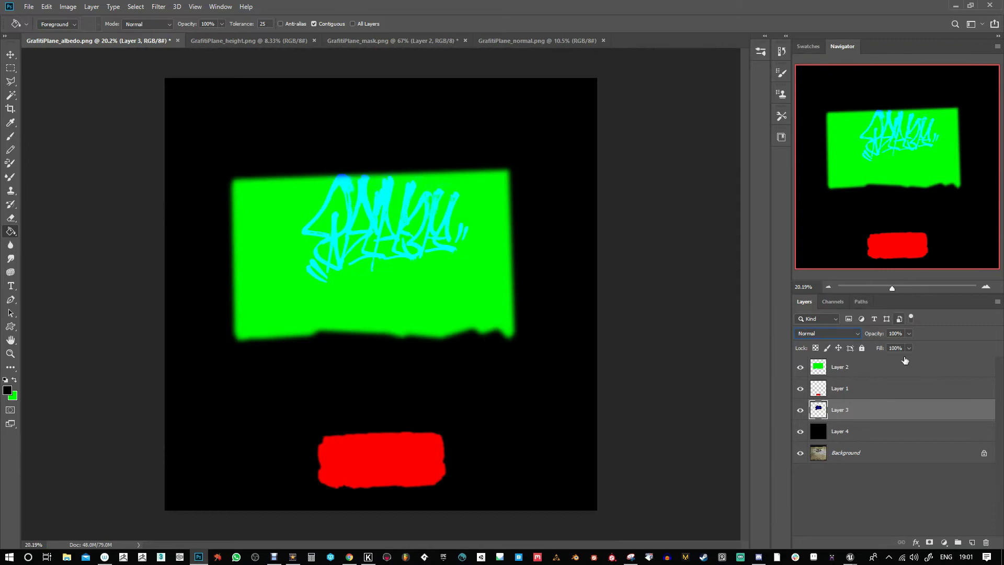
click(839, 437)
shift+click(854, 375)
right_click(856, 385)
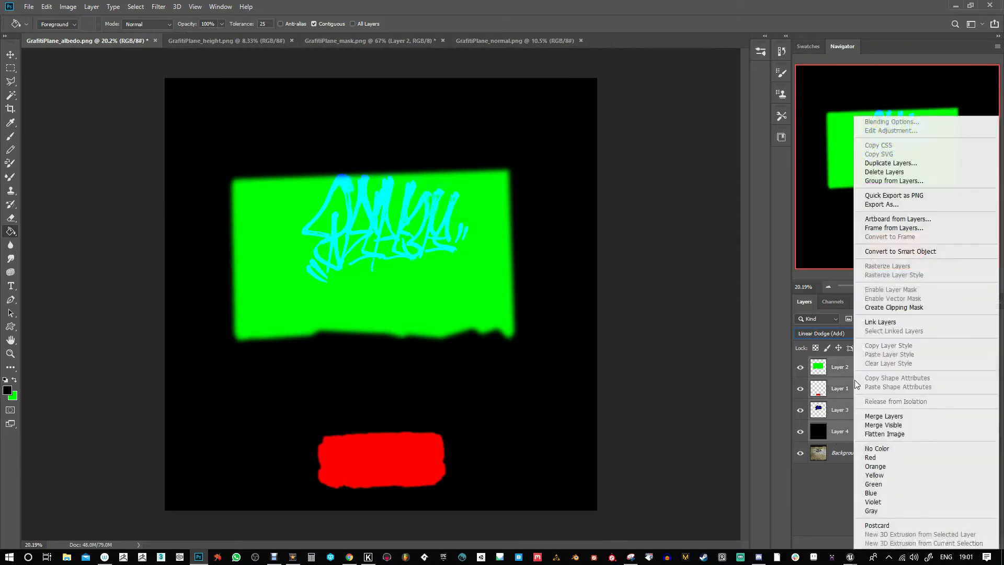
click(883, 416)
- Resize the image to 1024 × 1024 pixels
click(68, 7)
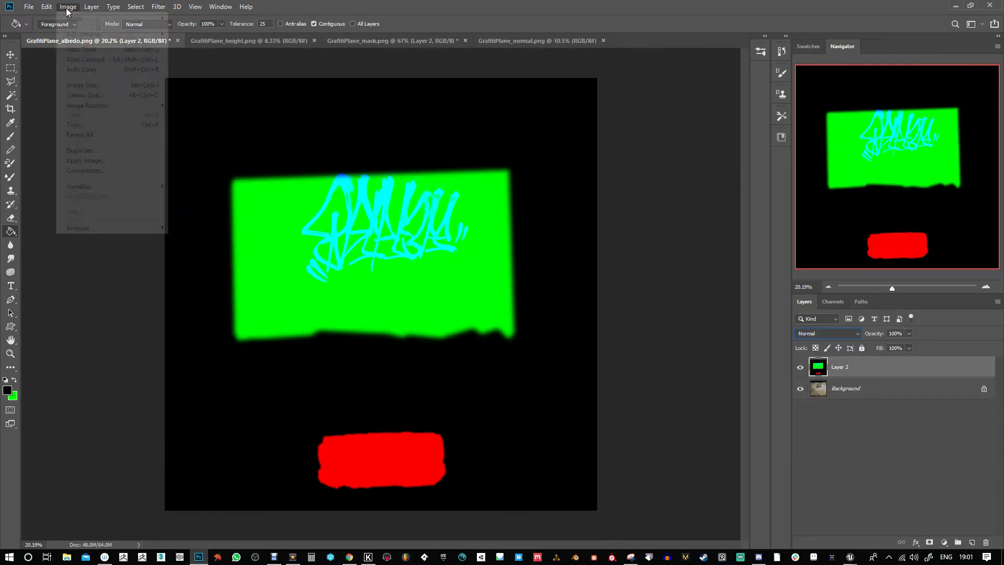
click(93, 85)
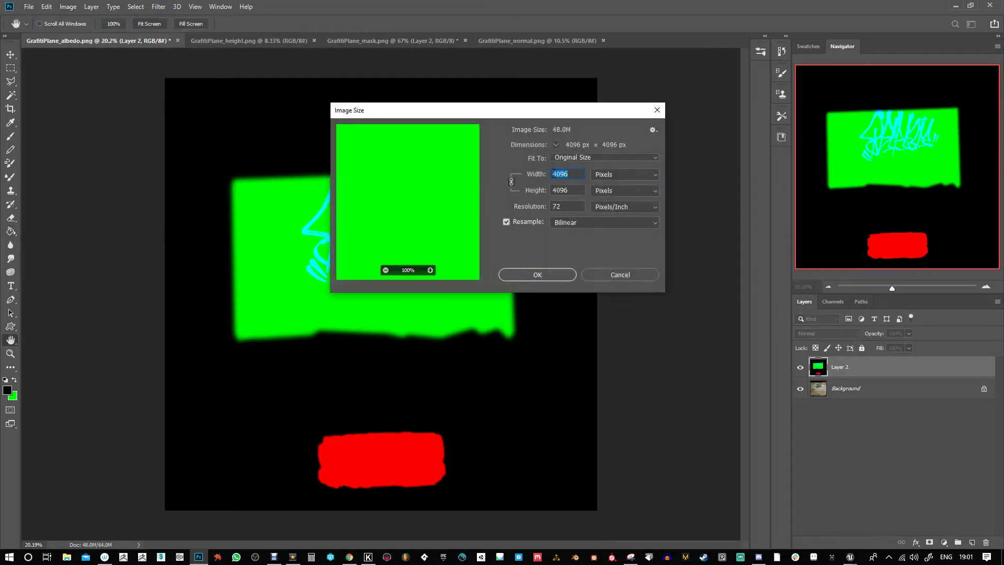
text(1024)
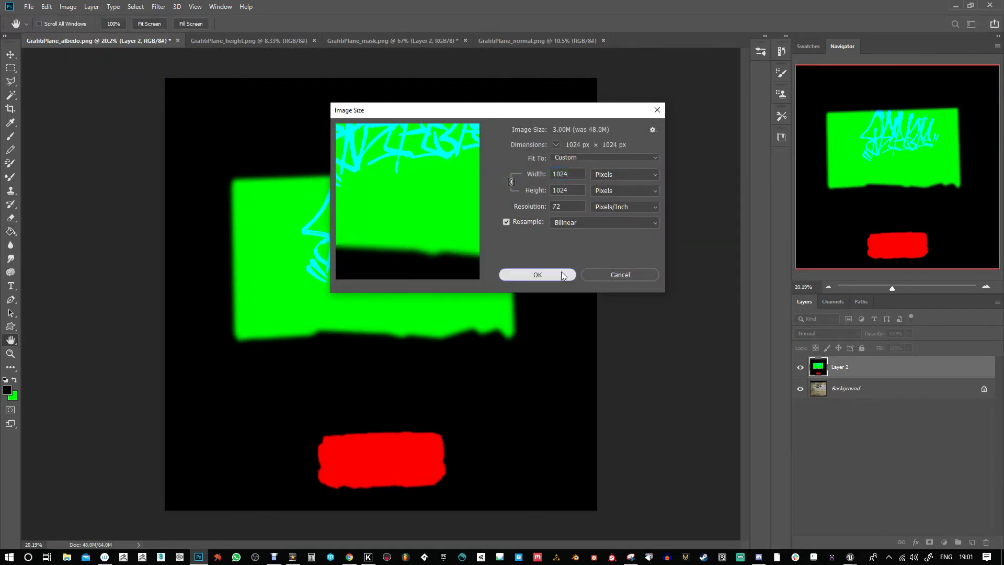
click(567, 275)
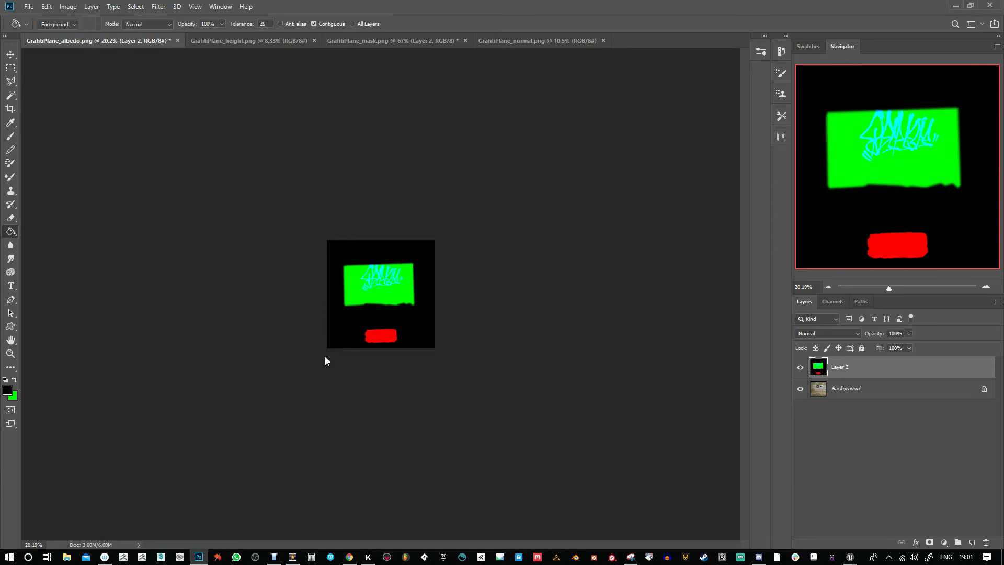
- Save the mask as a PNG copy named GrafitiPlane_maskRGB.png in the Baked folder, using the large file size option
key(ctrl+shift+s)
click(217, 426)
click(139, 388)
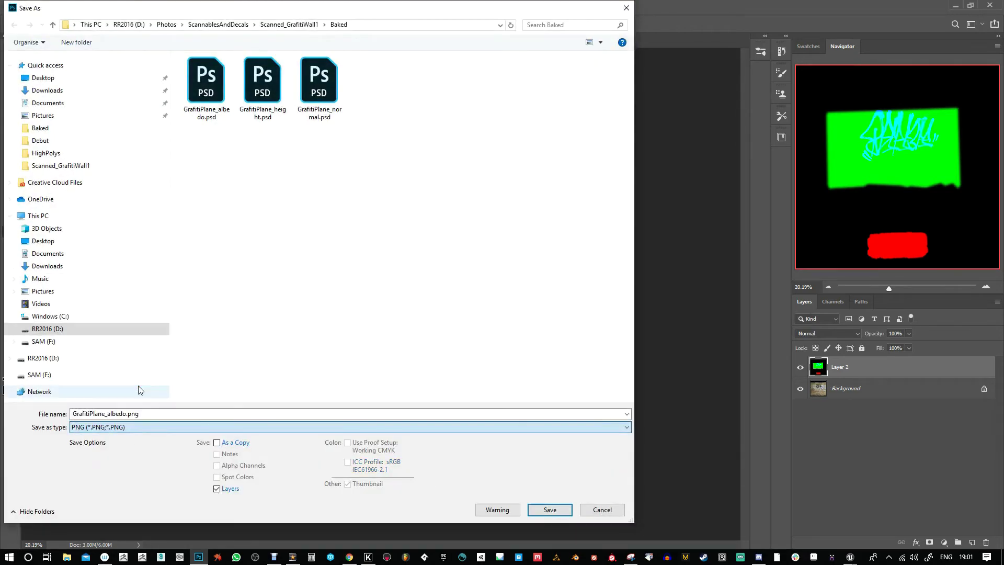
click(432, 84)
double_click(127, 413)
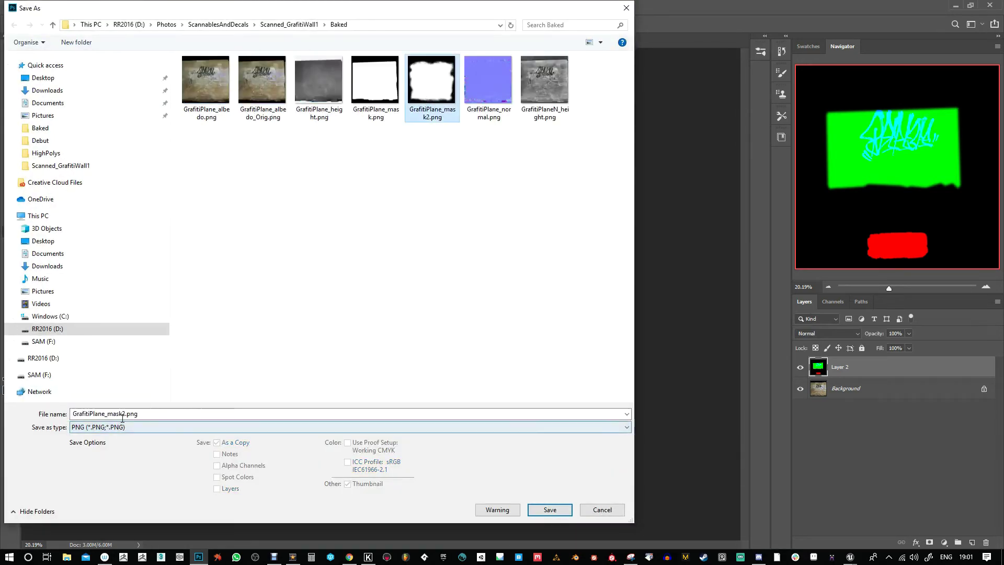
click(126, 413)
key(BackSpace)
text(RGB)
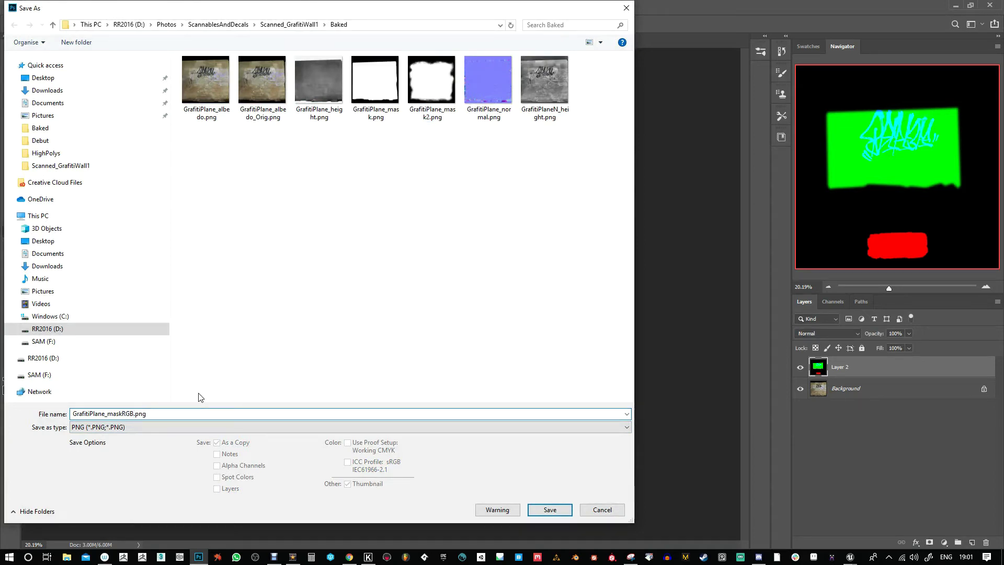
key(Return)
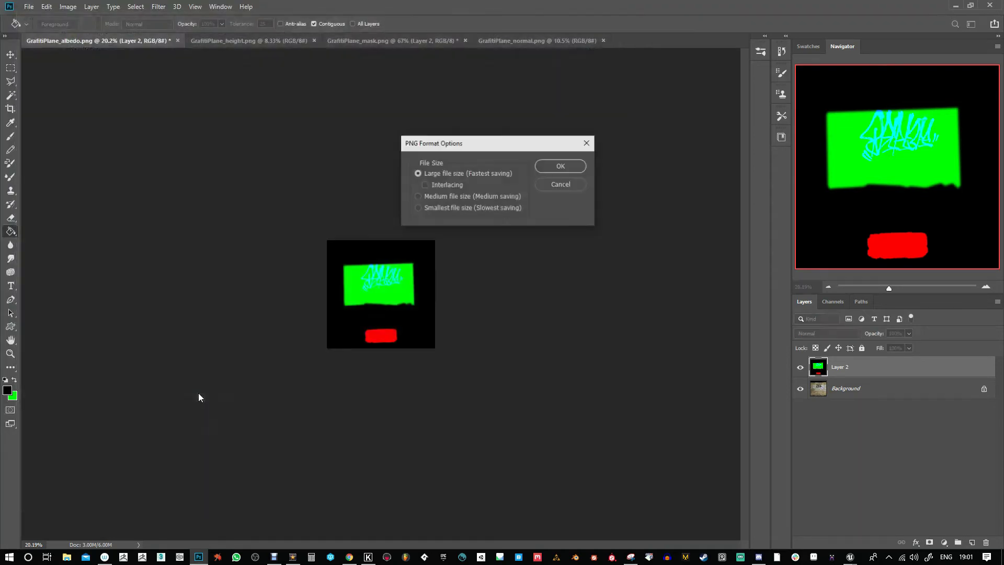
click(558, 166)
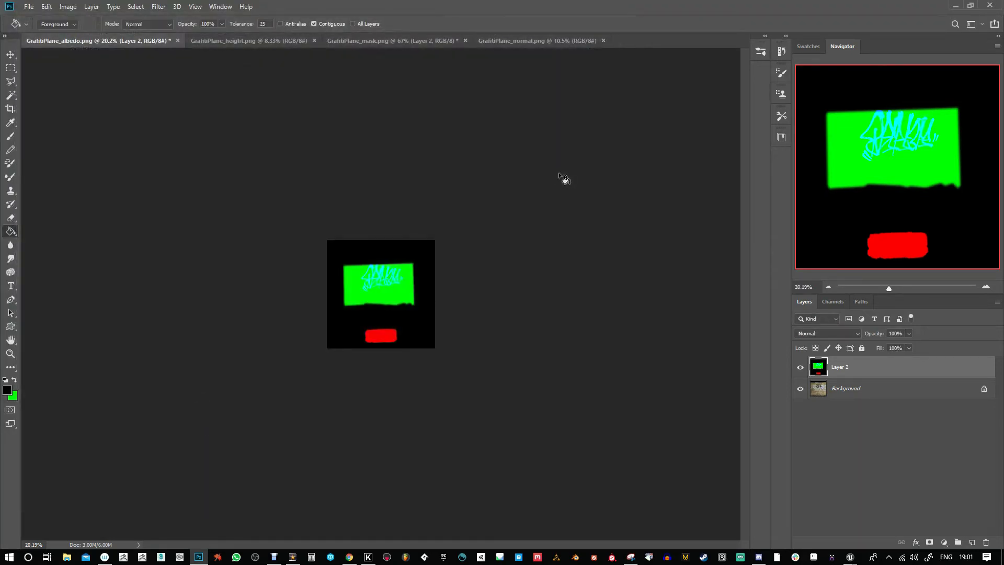
- Undo the image resize and the layer merge in the albedo document
key(ctrl+alt+z)
key(ctrl+alt+z)
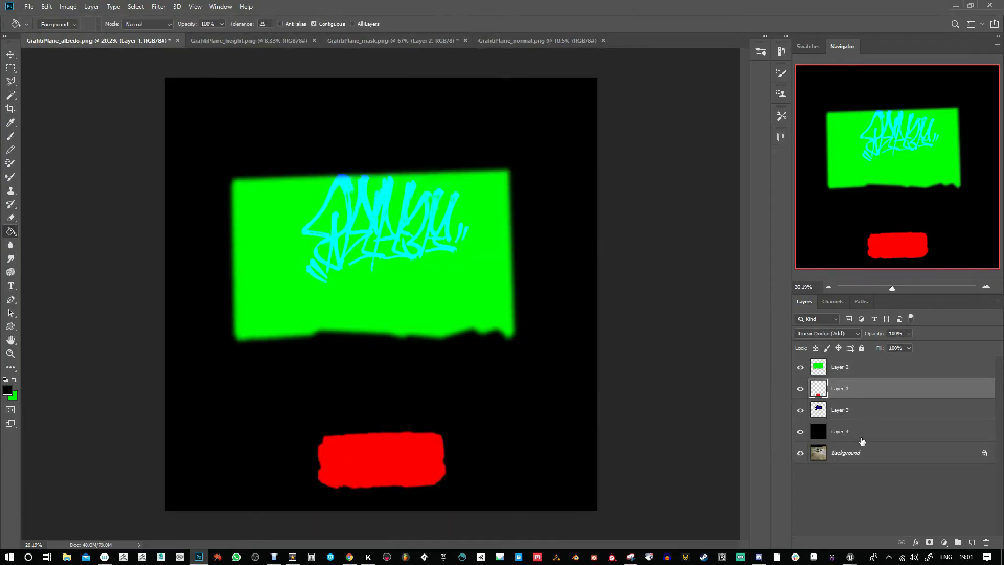
- Group Layers 1 to 4 above Background and hide the group
click(865, 440)
shift+click(850, 372)
drag(883, 437, 957, 543)
click(800, 365)
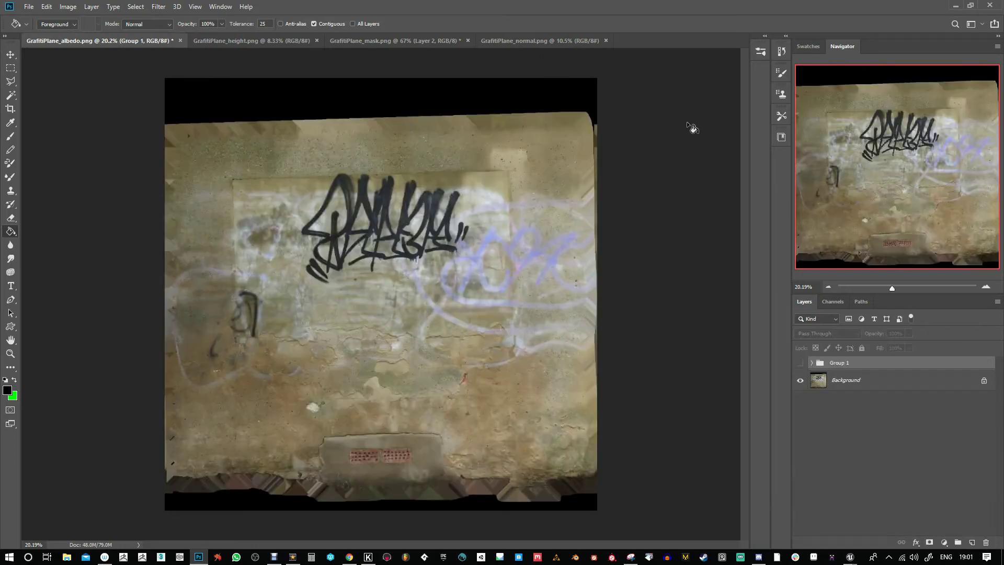
- Switch to Unreal Engine and set the viewport's screen percentage to 100
click(955, 5)
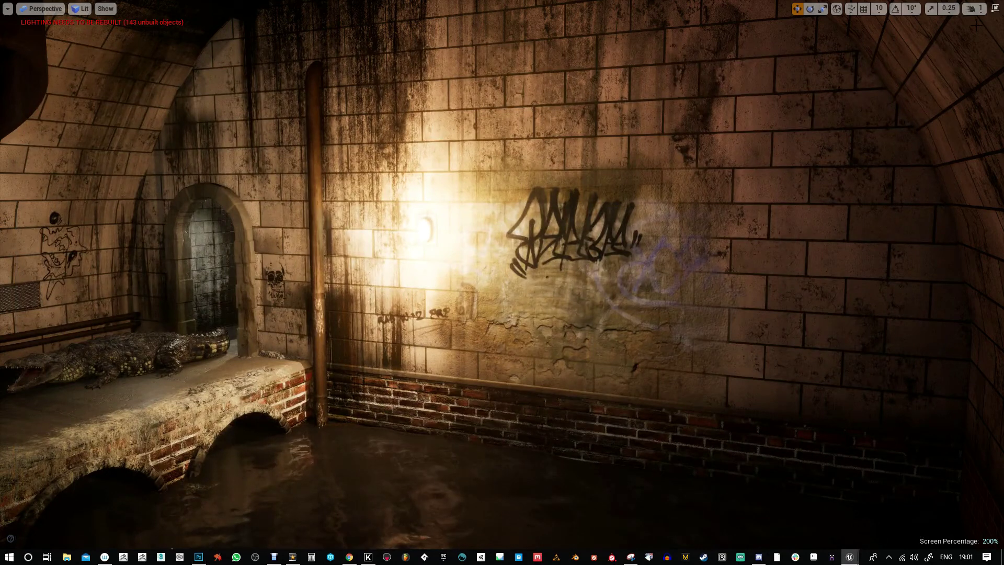
click(7, 8)
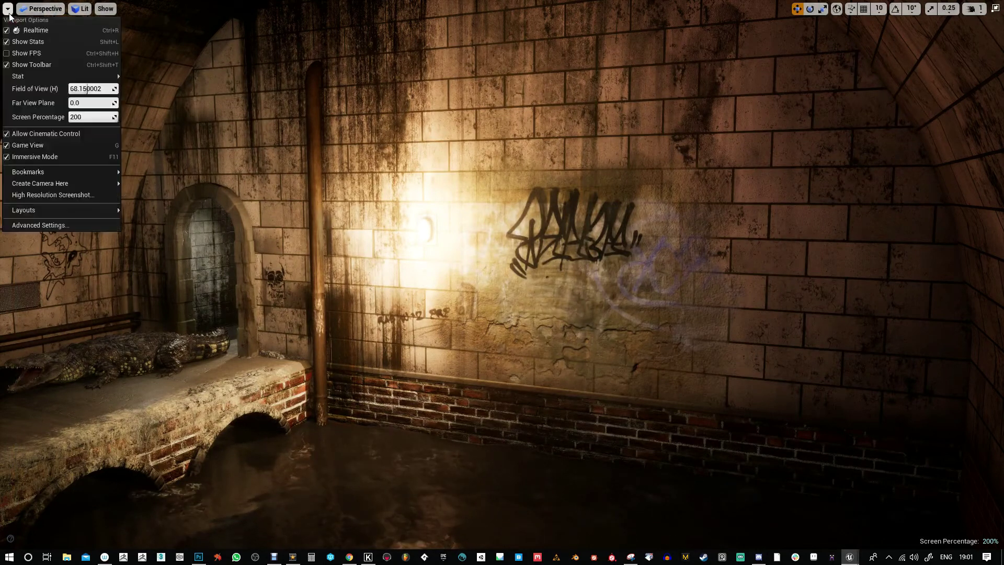
click(89, 116)
text(100)
key(Return)
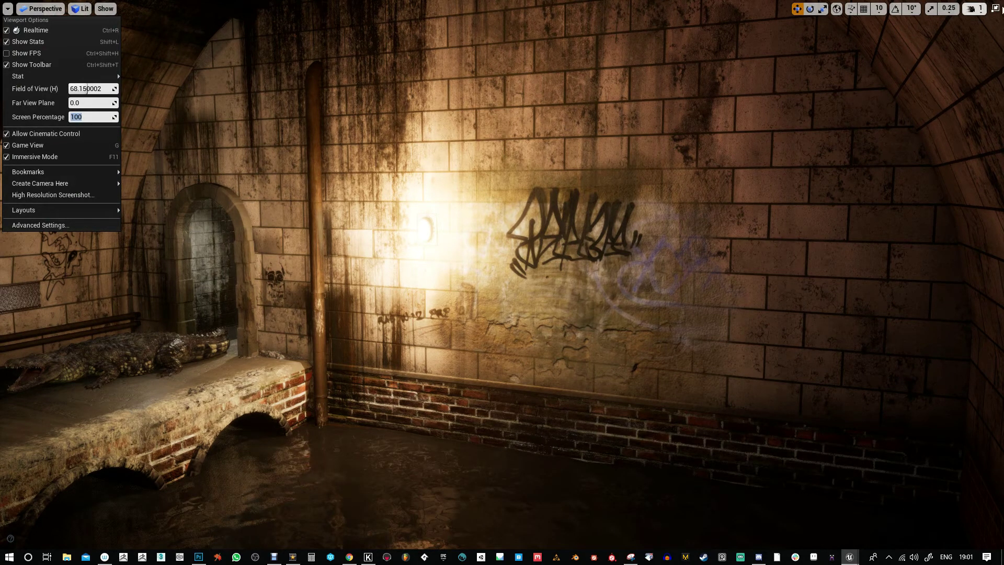
- Leave the immersive viewport and open the M_Decal_ColorPlx master material in a maximized editor
click(995, 8)
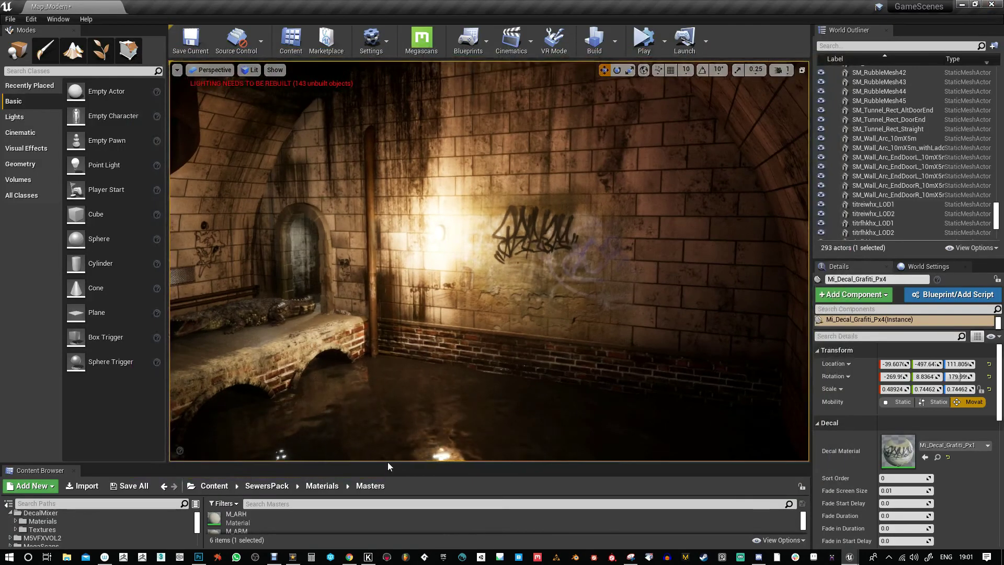
drag(386, 464, 325, 334)
double_click(215, 422)
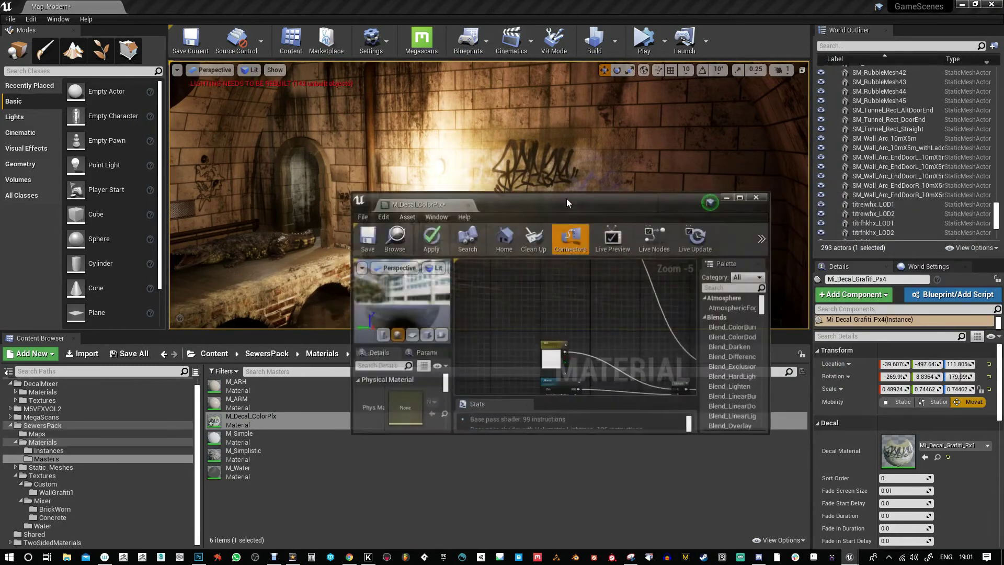
click(740, 196)
- Move the Opacity texture parameter clear of the other nodes and connect its RGB output to the Power node's Base
scroll(494, 297, up, 2)
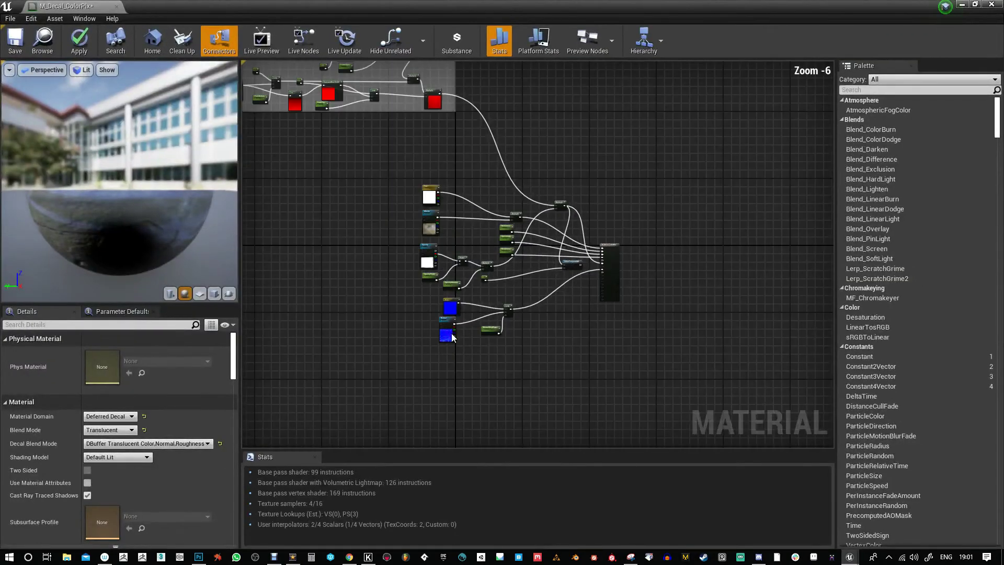
drag(486, 237, 287, 238)
right_drag(352, 303, 620, 313)
drag(547, 245, 326, 238)
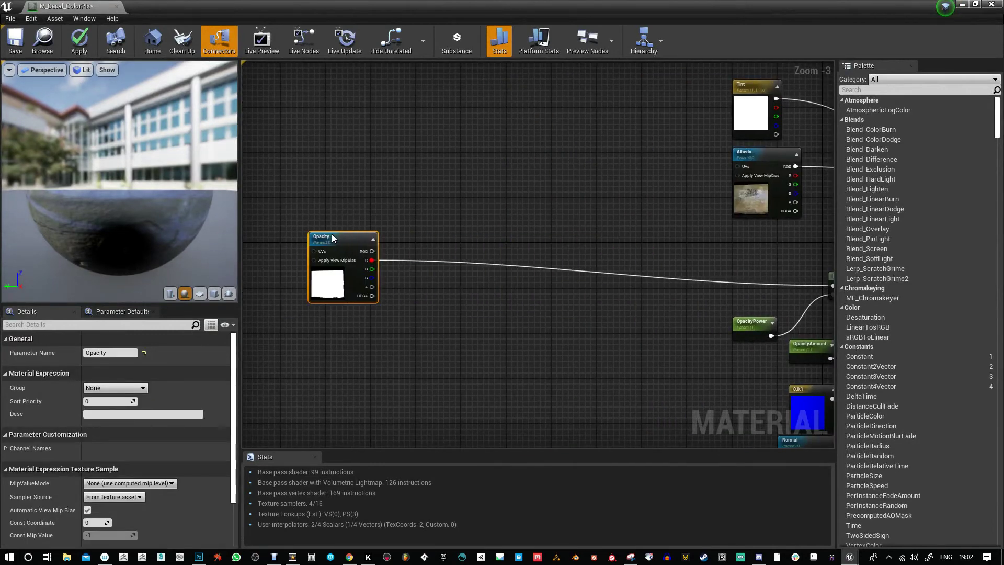
right_drag(449, 324, 421, 303)
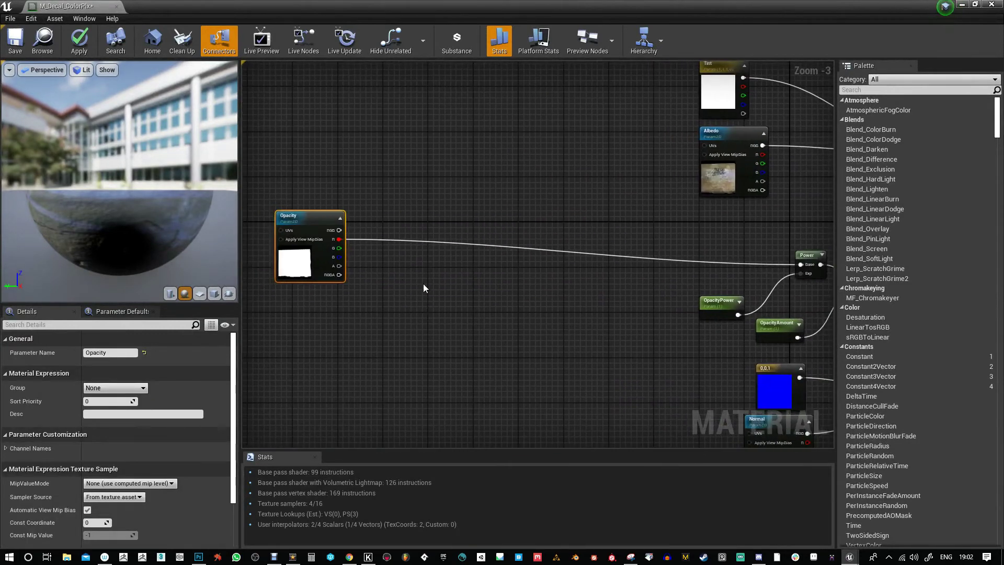
scroll(424, 282, down, 1)
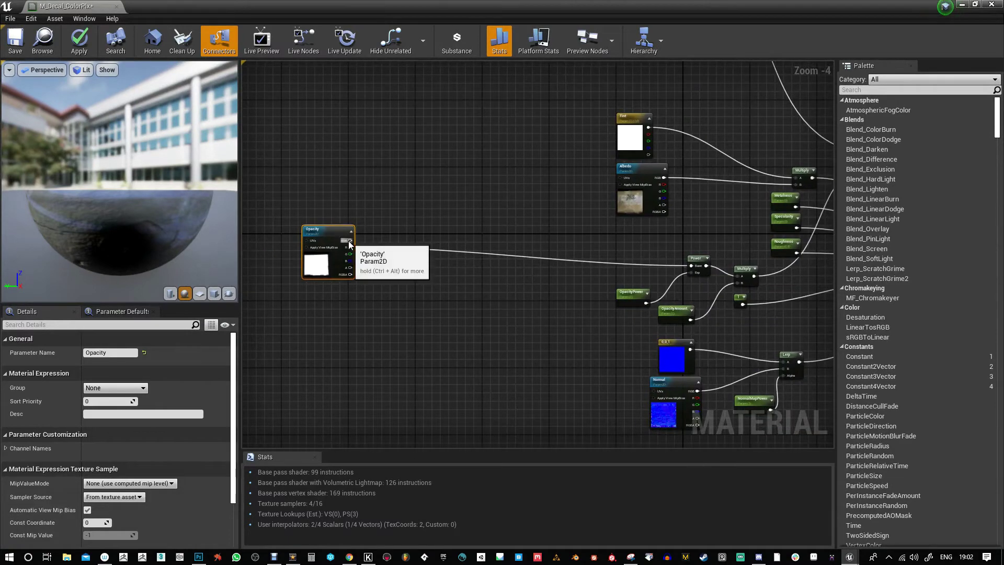
drag(349, 241, 692, 265)
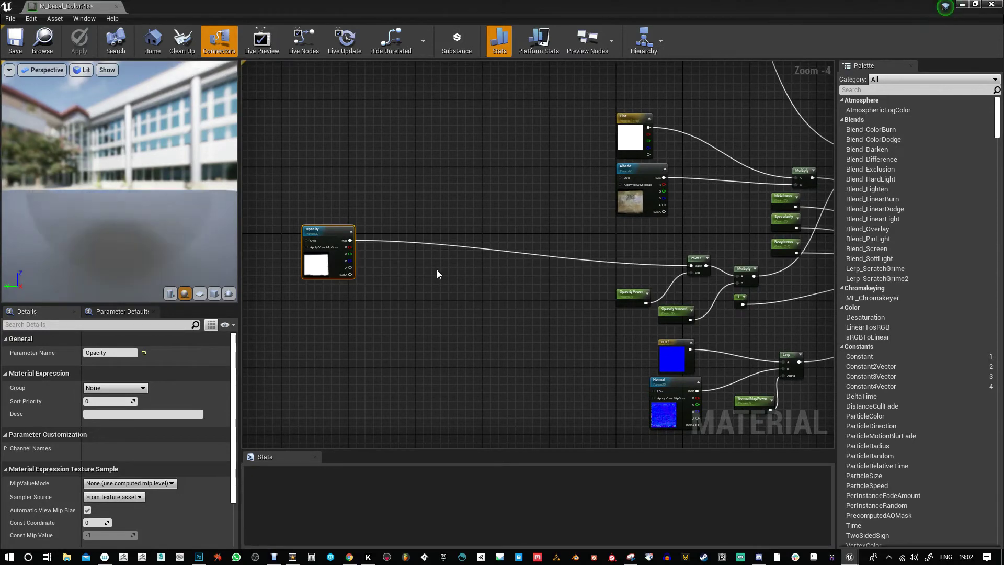
- Place an Add node beside the Opacity texture and feed its R and G channels into inputs A and B
scroll(413, 271, up, 2)
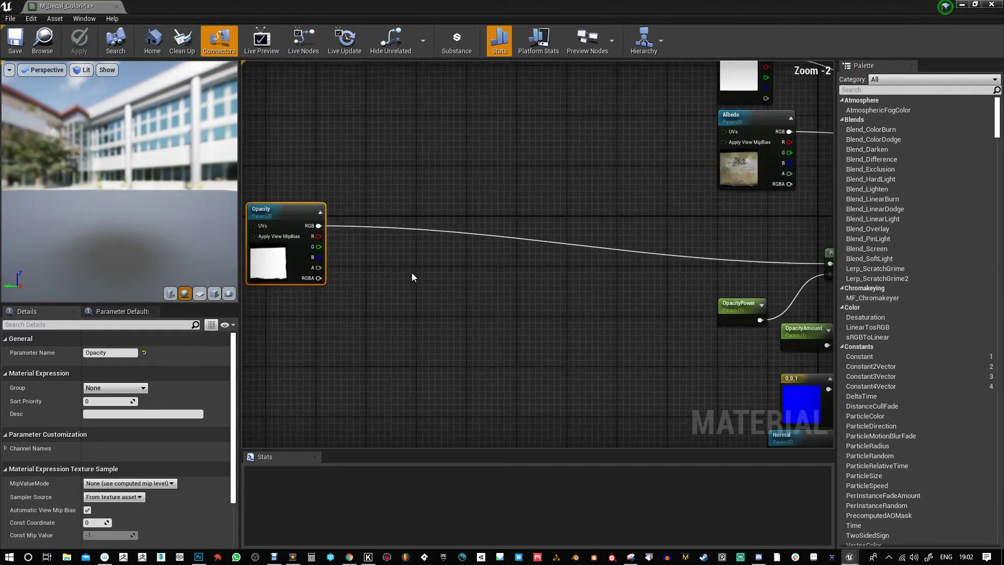
click(448, 252)
scroll(466, 256, up, 2)
click(474, 254)
drag(272, 227, 481, 271)
drag(272, 240, 481, 285)
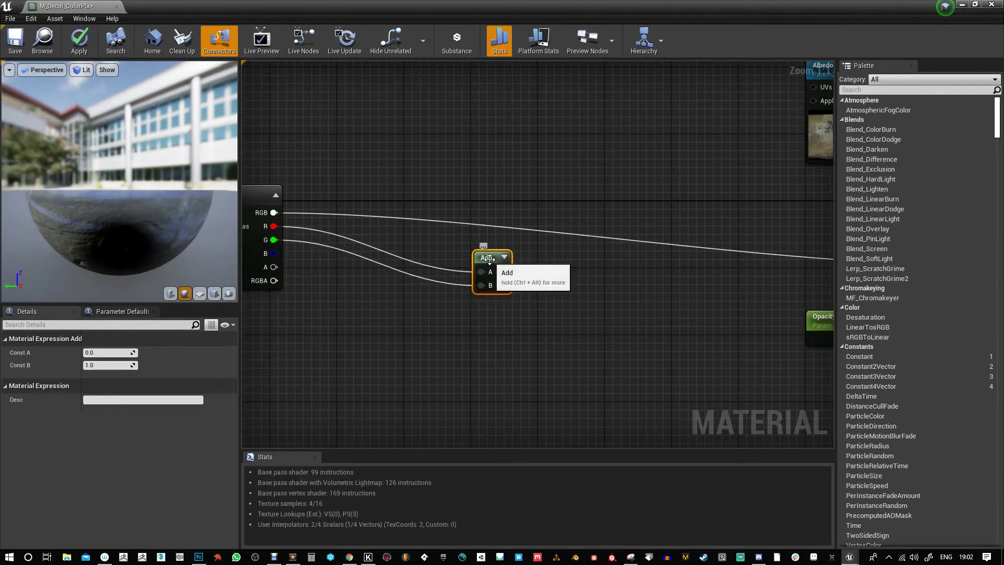
- Place a second Add node that sums the first Add's output and the Opacity texture's B channel
click(538, 312)
drag(501, 272, 544, 331)
drag(272, 253, 606, 290)
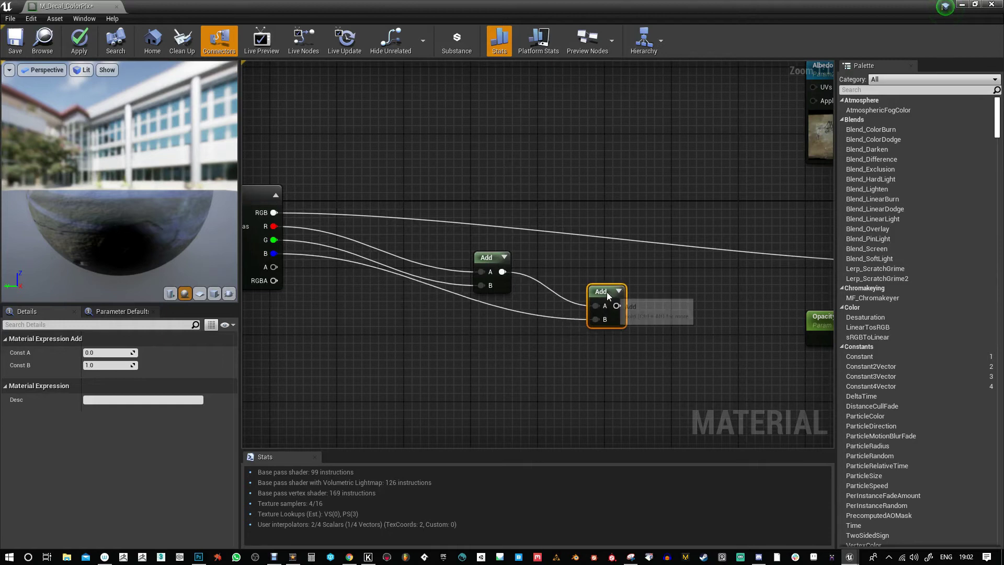
- Move the Opacity texture away from the Add nodes and place a scalar parameter named RedChanAmount beside it
right_drag(425, 333, 648, 361)
drag(470, 231, 346, 231)
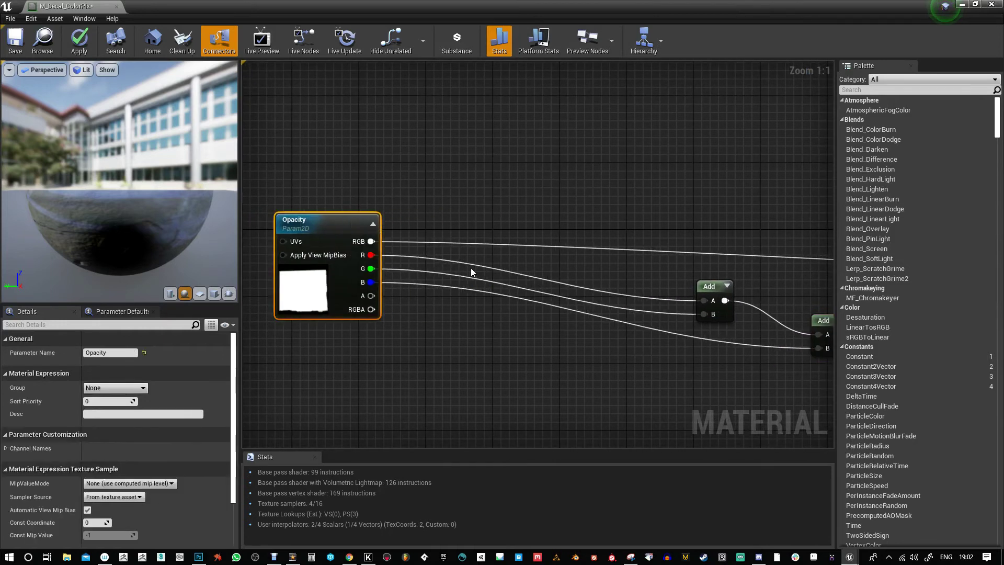
click(495, 256)
text(RedChan)
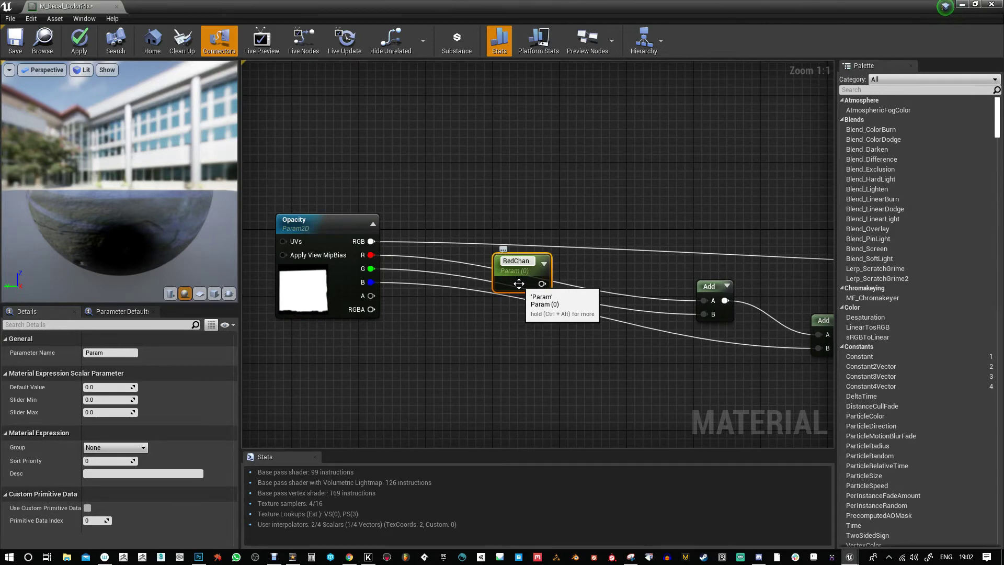
text(Power)
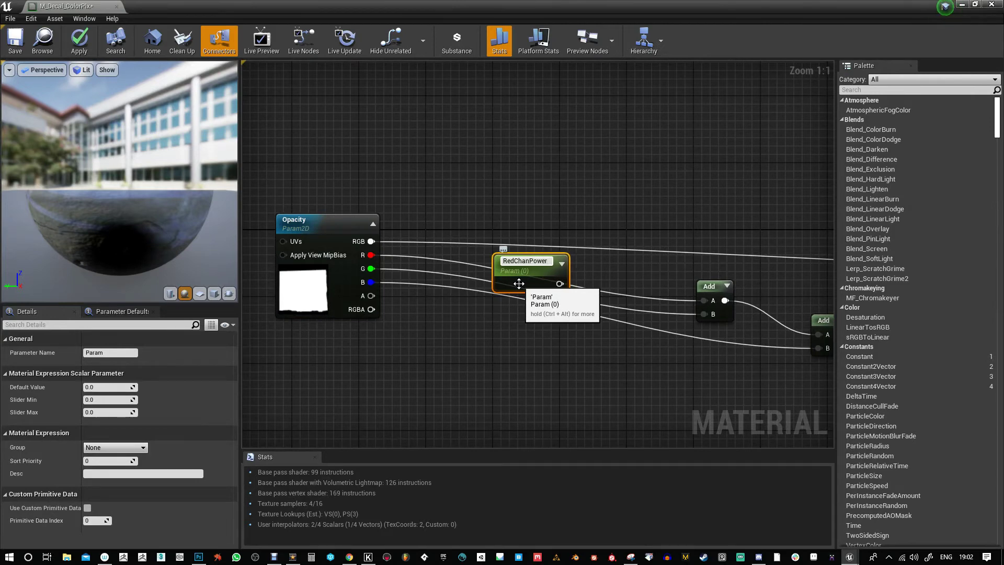
key(BackSpace)
key(BackSpace)
key(BackSpace)
key(BackSpace)
key(BackSpace)
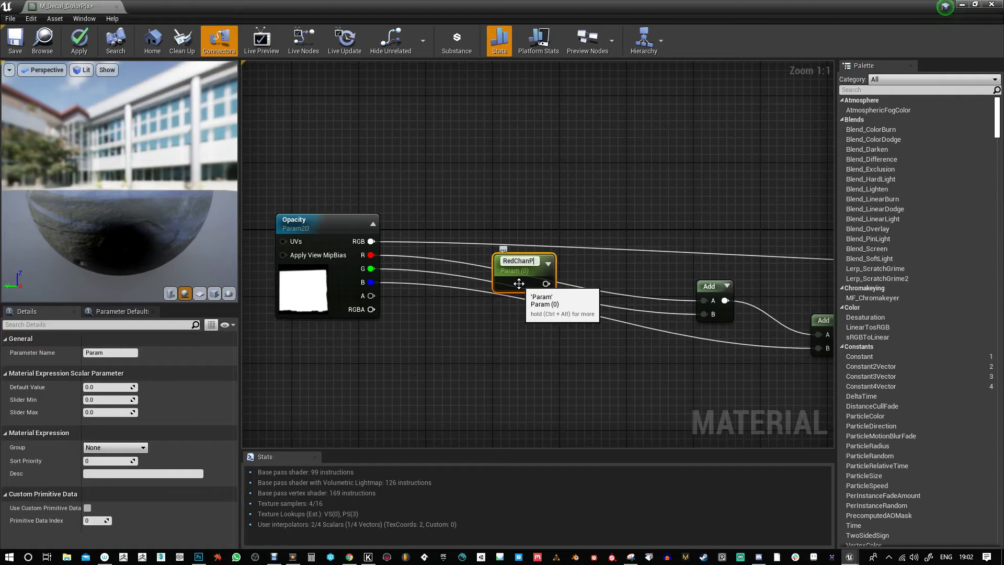
text(Amount)
key(Return)
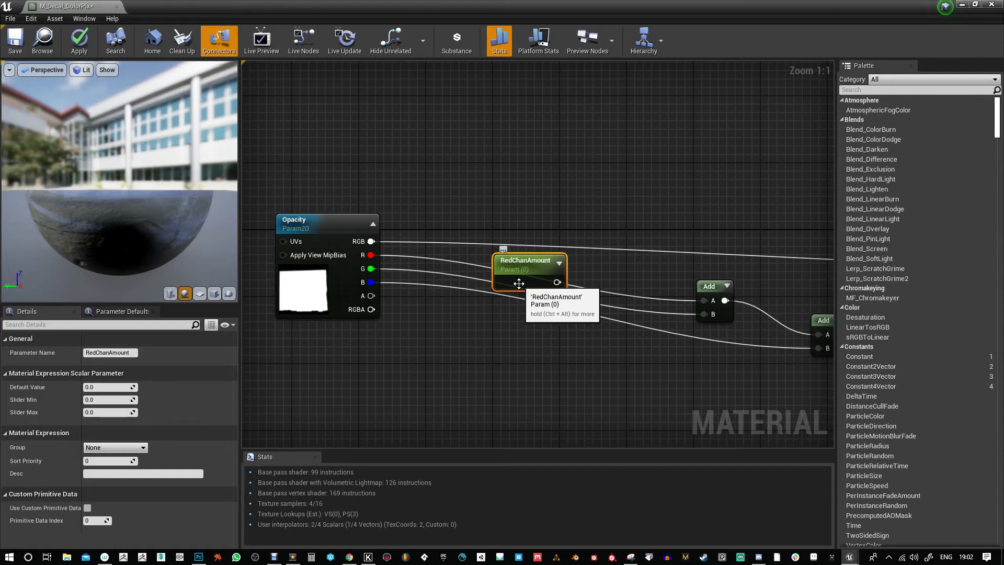
- Set RedChanAmount's default value to 1 and slider maximum to 2, and move the node closer to the Opacity texture
click(107, 388)
text(1)
click(111, 411)
key(Return)
drag(493, 277, 442, 244)
click(97, 411)
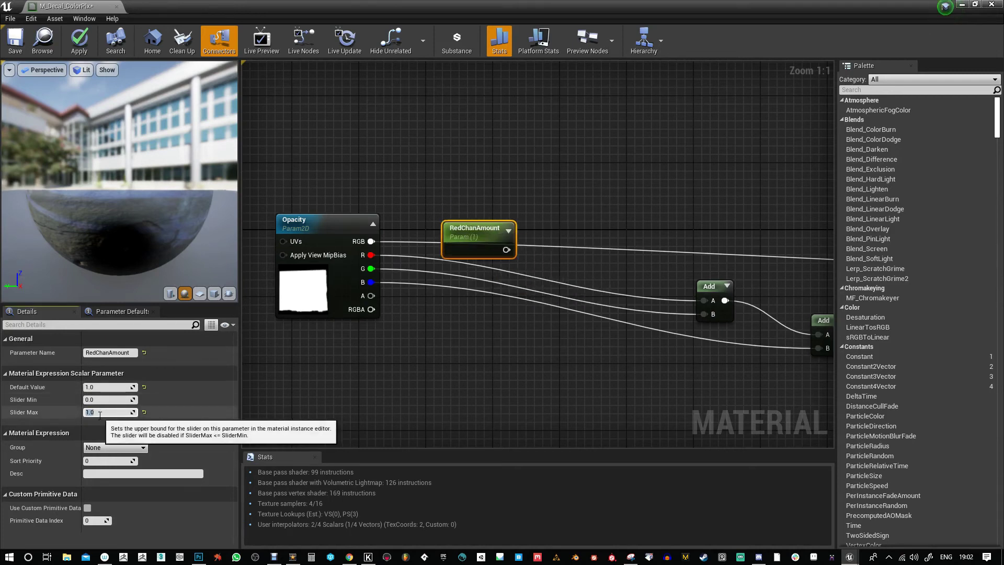
text(2)
key(Return)
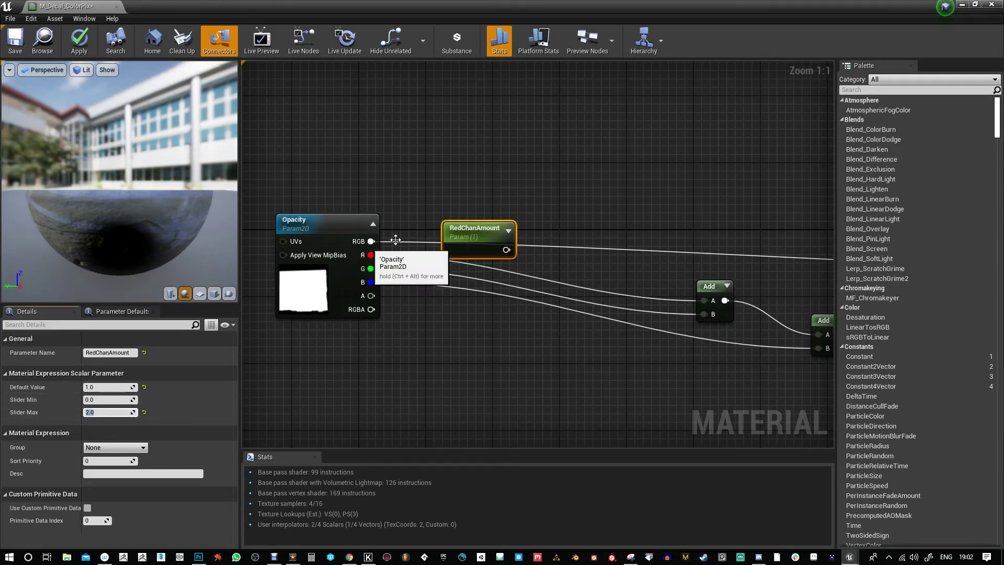
- Duplicate the RedChanAmount parameter and rename the copy GreenChanAmount
drag(472, 240, 480, 249)
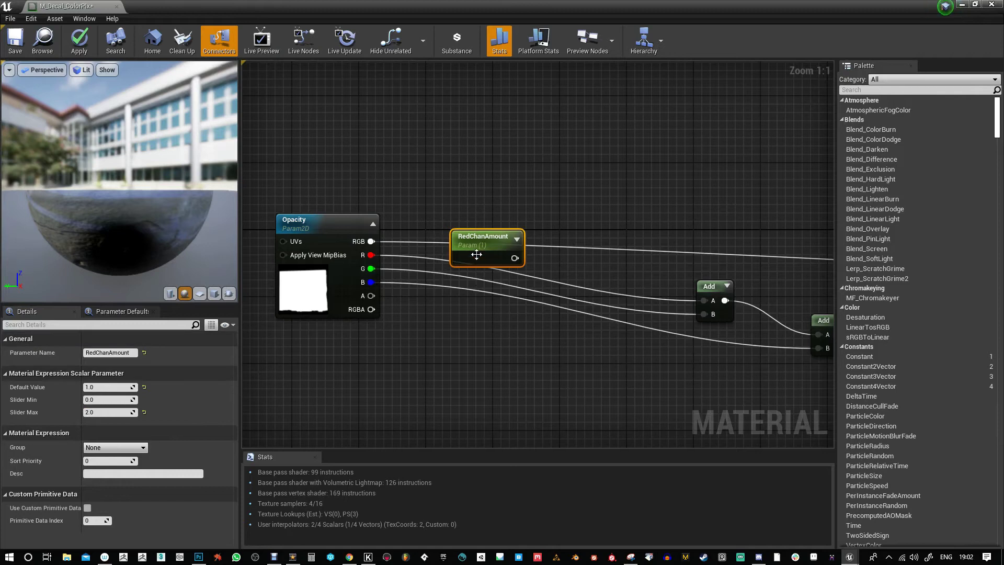
key(ctrl+w)
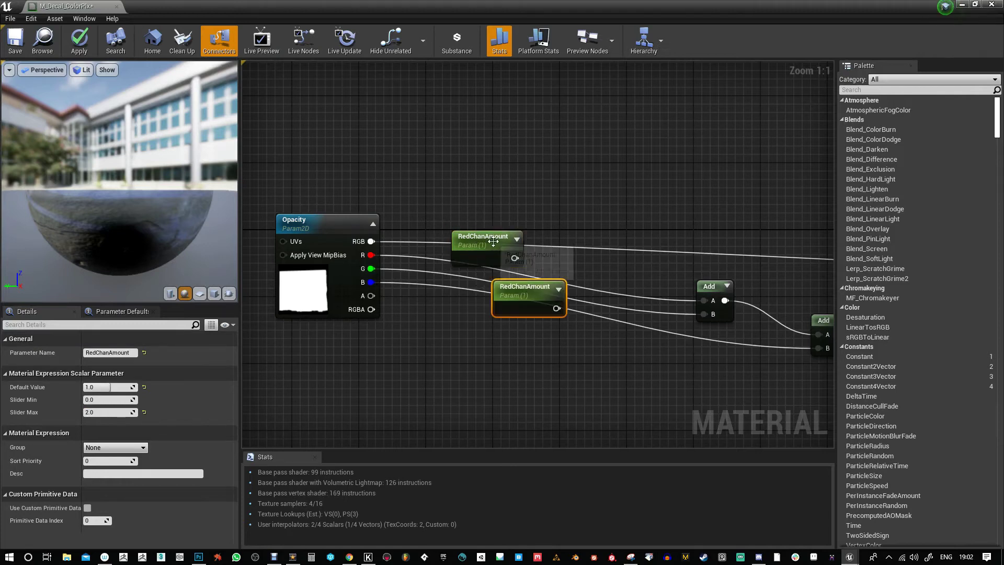
drag(95, 353, 52, 357)
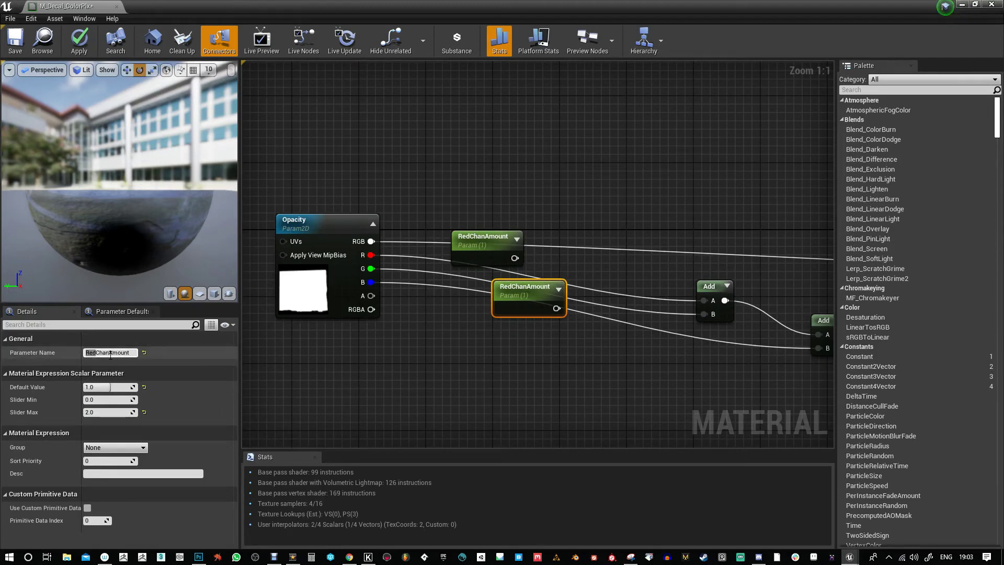
text(Green)
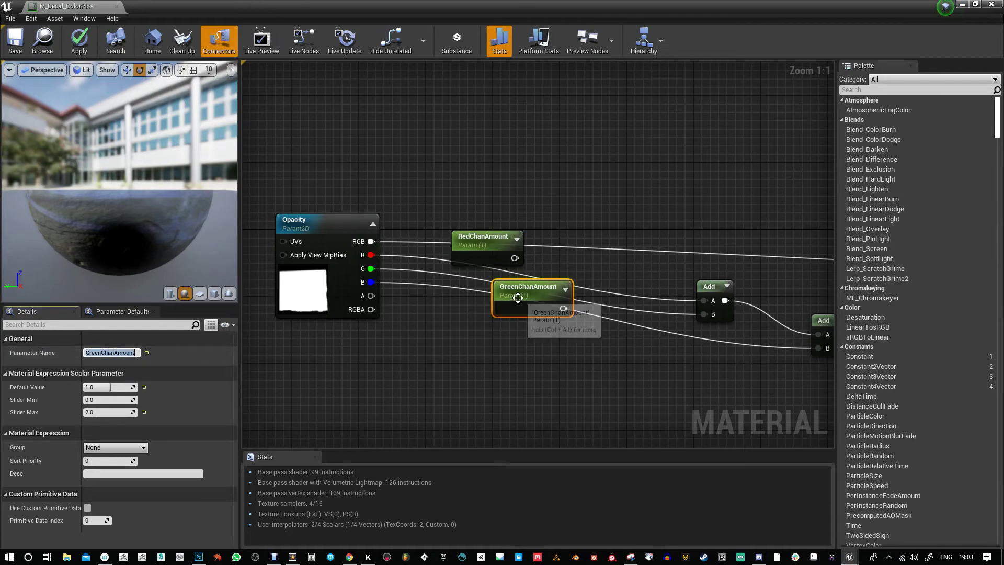
- Duplicate GreenChanAmount, rename the copy BlueChanAmount, and place it beneath the green parameter
drag(527, 287, 514, 284)
key(ctrl+w)
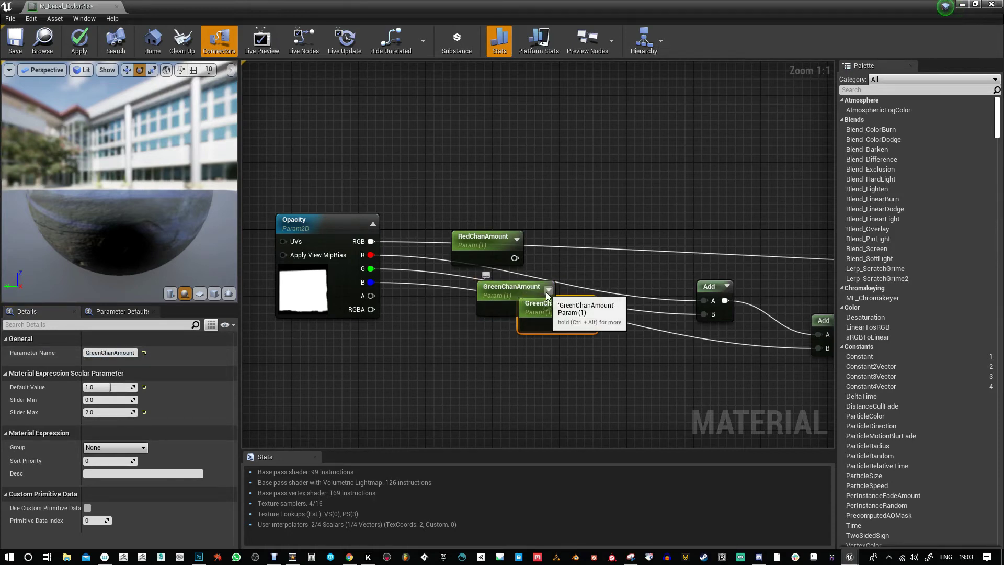
drag(567, 303, 553, 331)
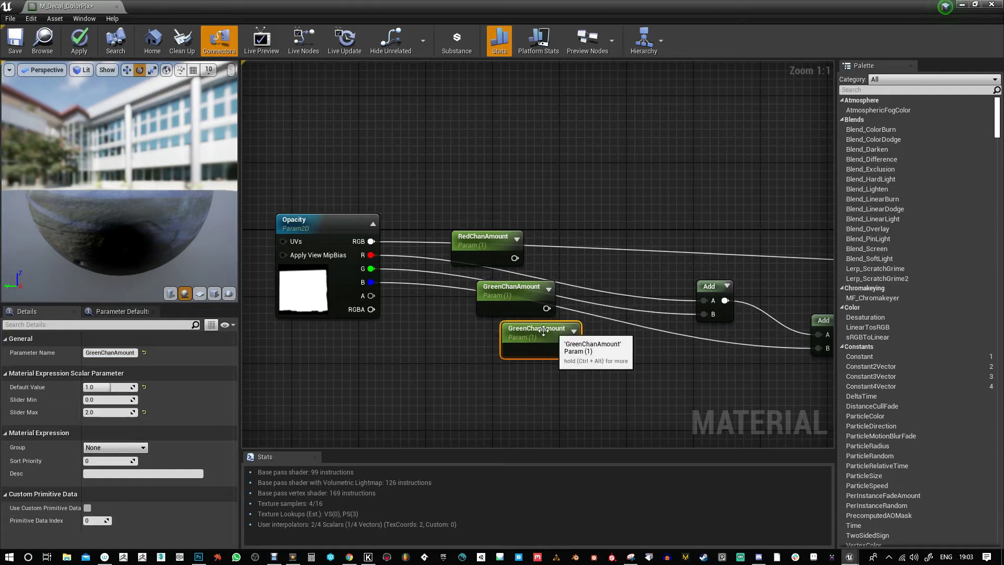
click(99, 352)
click(103, 353)
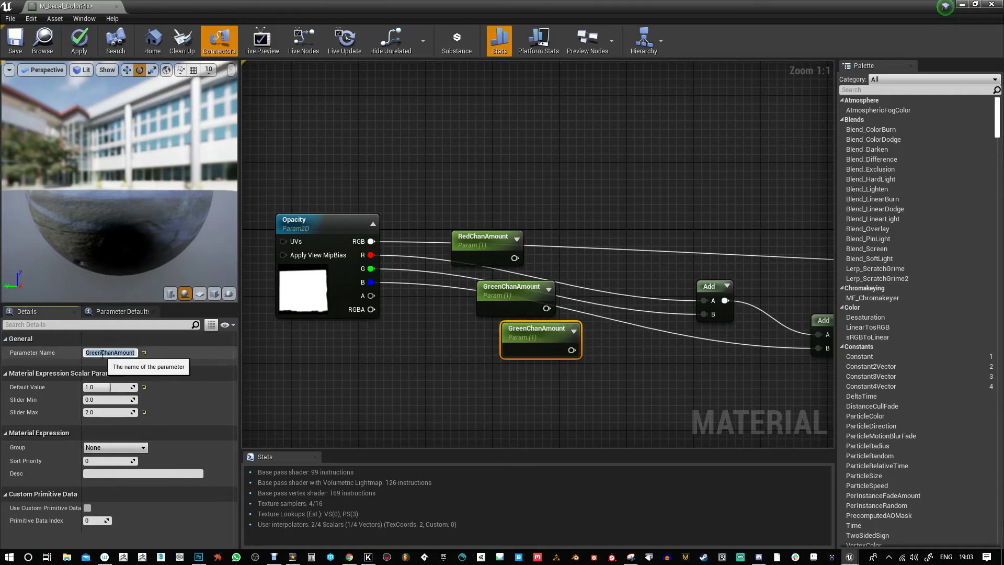
drag(101, 353, 66, 352)
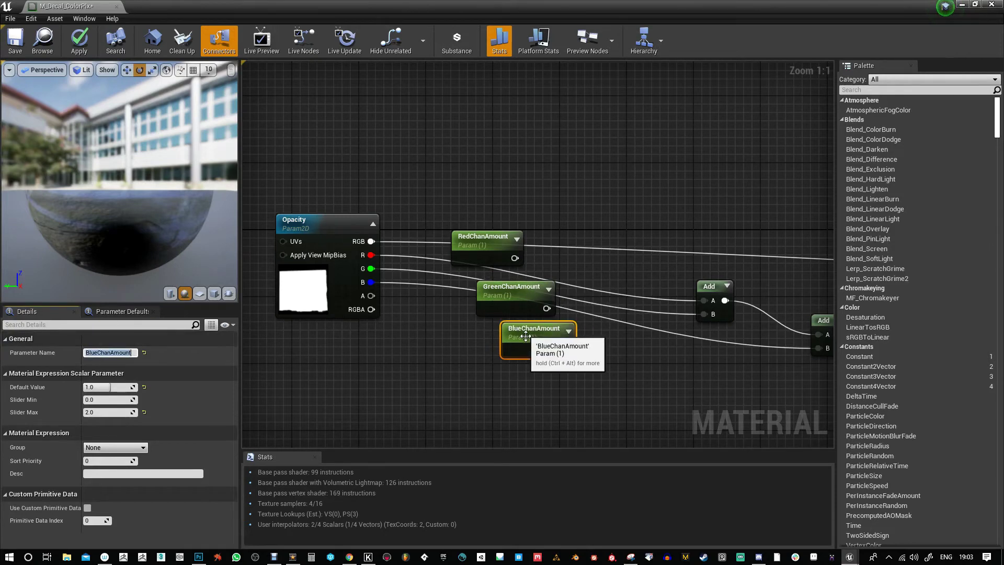
drag(523, 330, 489, 347)
- Add a Multiply node combining RedChanAmount with the Opacity texture's R channel and feed it into the first Add's A input
drag(506, 267, 585, 235)
click(573, 222)
key(m)
click(577, 214)
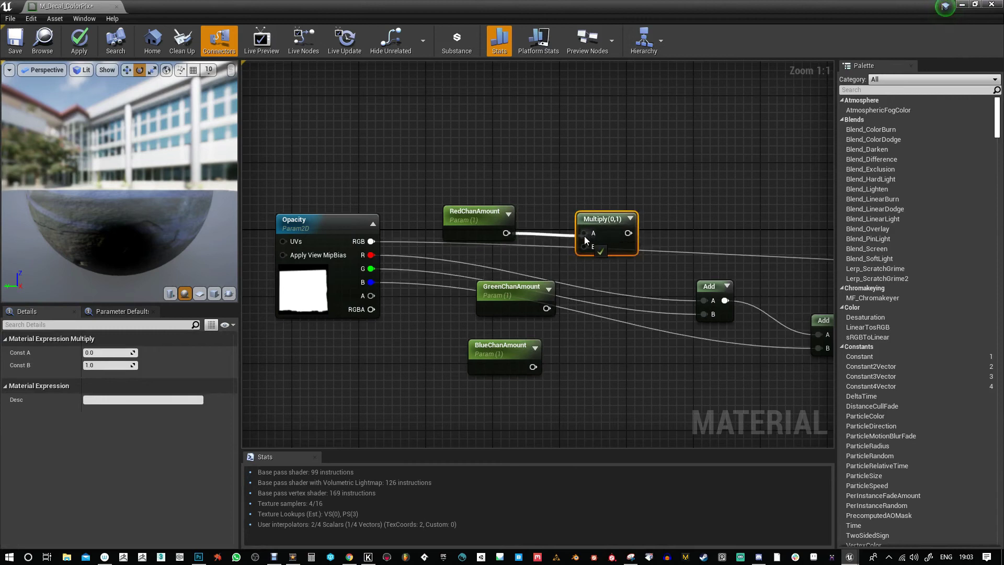
drag(371, 254, 703, 300)
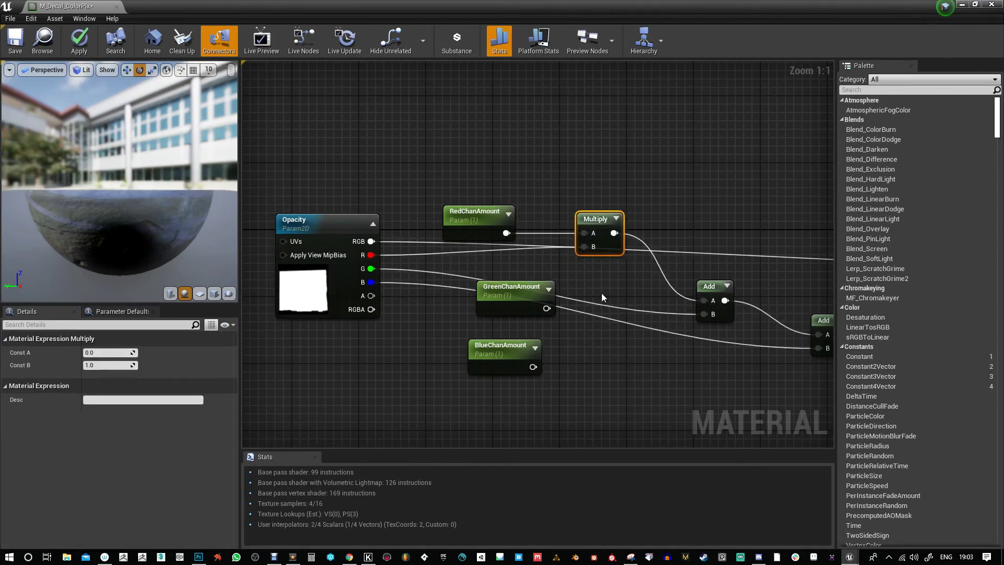
- Add a Multiply node combining GreenChanAmount with the Opacity texture's G channel and feed it into the first Add's B input
drag(528, 292, 601, 327)
click(595, 290)
click(592, 292)
drag(371, 268, 701, 314)
- Add a Multiply node combining BlueChanAmount with the Opacity texture's B channel and feed it into the second Add's B input
right_drag(574, 367, 566, 327)
click(593, 324)
key(m)
click(599, 323)
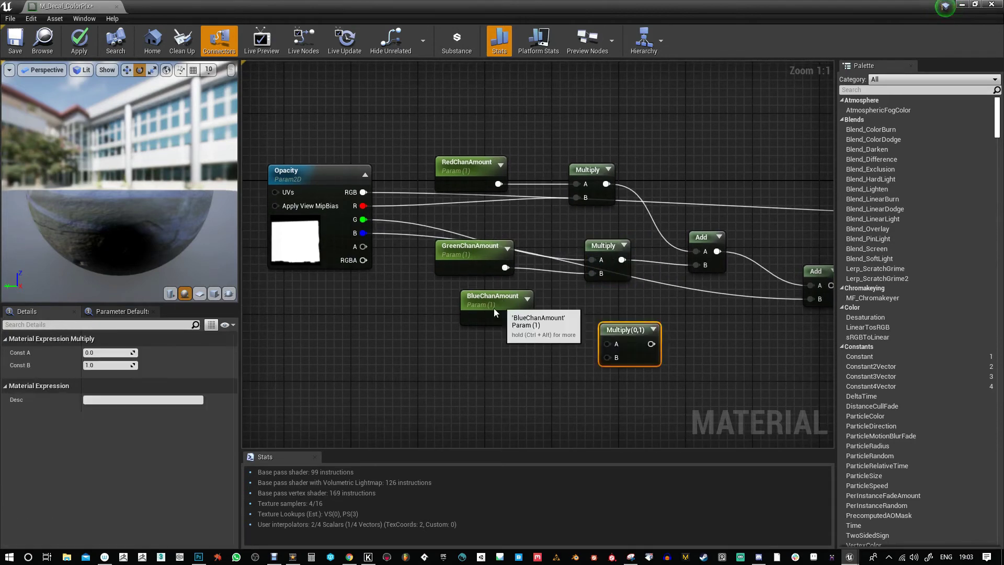
drag(503, 302, 469, 335)
drag(369, 239, 607, 344)
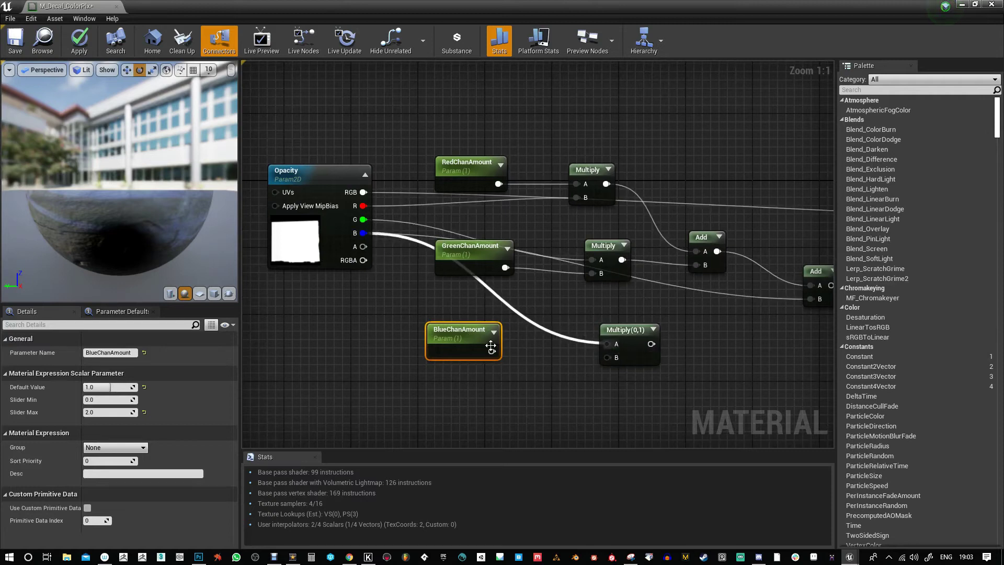
drag(492, 351, 608, 357)
right_drag(636, 345, 509, 348)
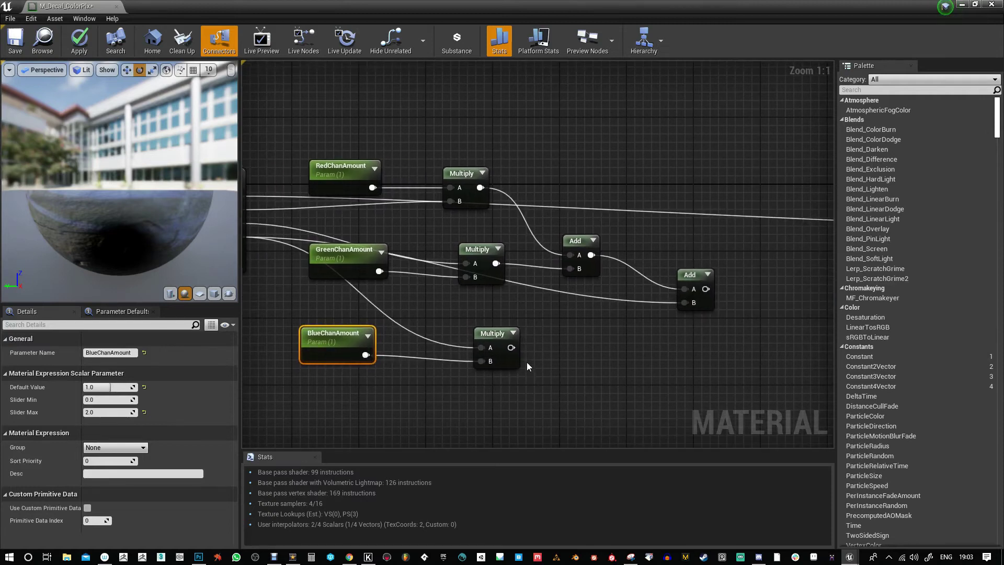
drag(510, 347, 684, 302)
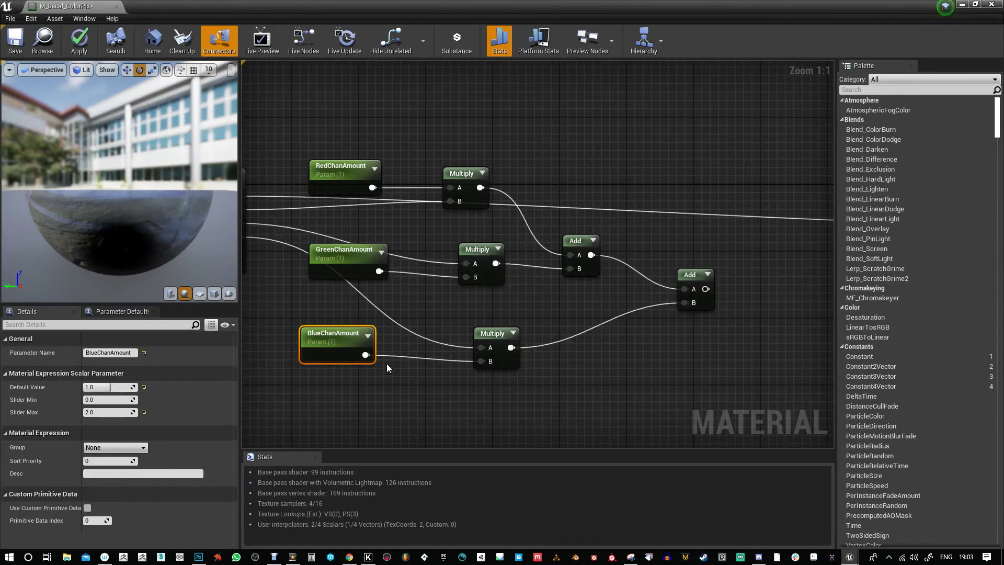
- Connect the second Add's output to the Power node's Base and apply the material changes
scroll(653, 354, down, 1)
right_drag(654, 354, 467, 365)
scroll(581, 337, down, 1)
right_drag(581, 336, 530, 344)
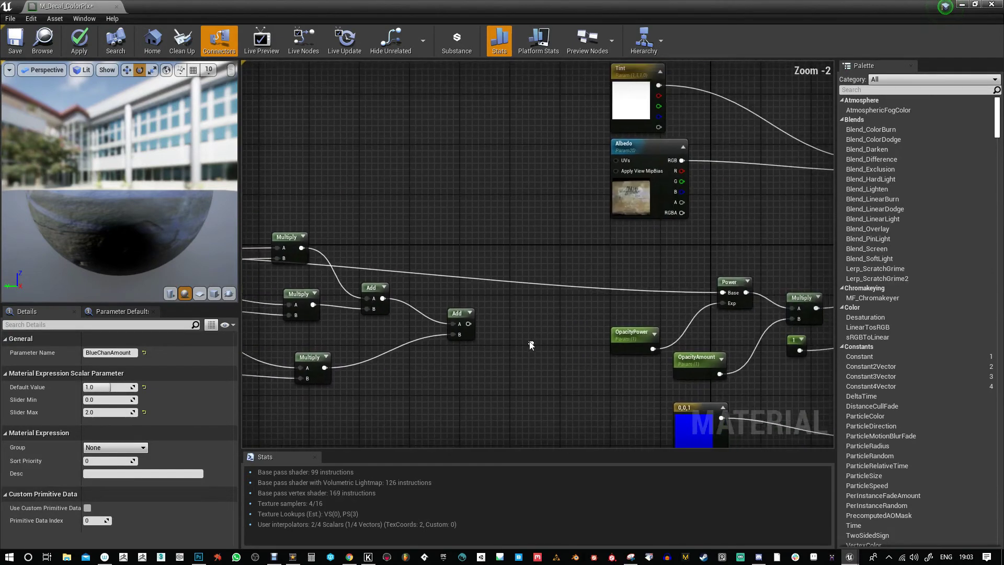
drag(467, 323, 723, 293)
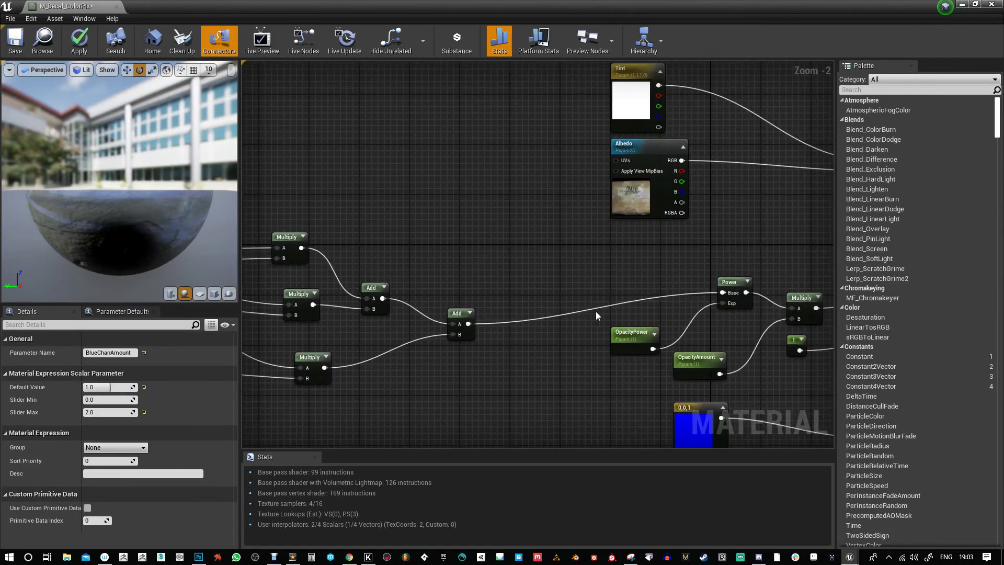
scroll(587, 311, down, 3)
right_drag(506, 292, 610, 263)
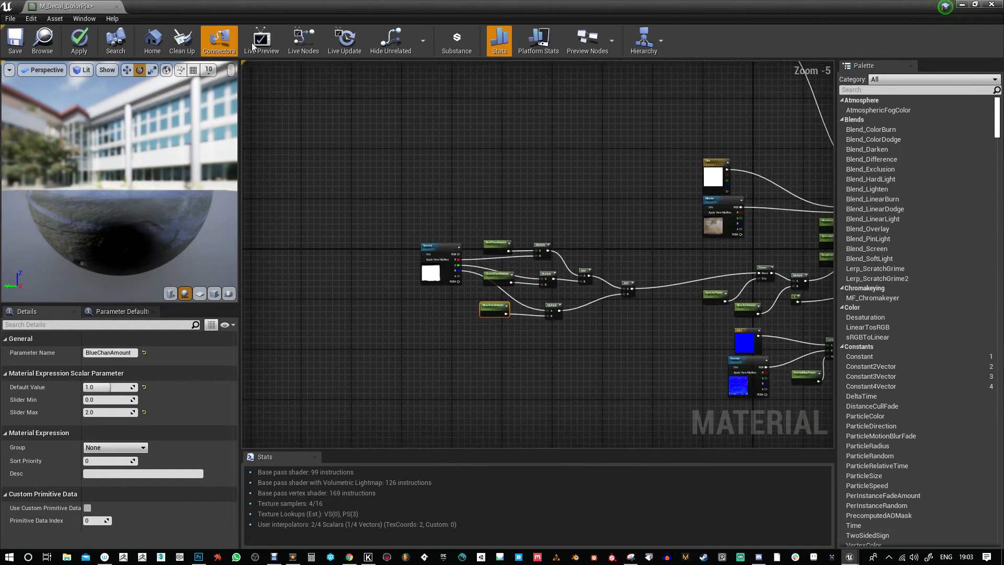
click(77, 49)
- Rename the RedChanAmount parameter to O_RedChanAmount
scroll(495, 252, up, 5)
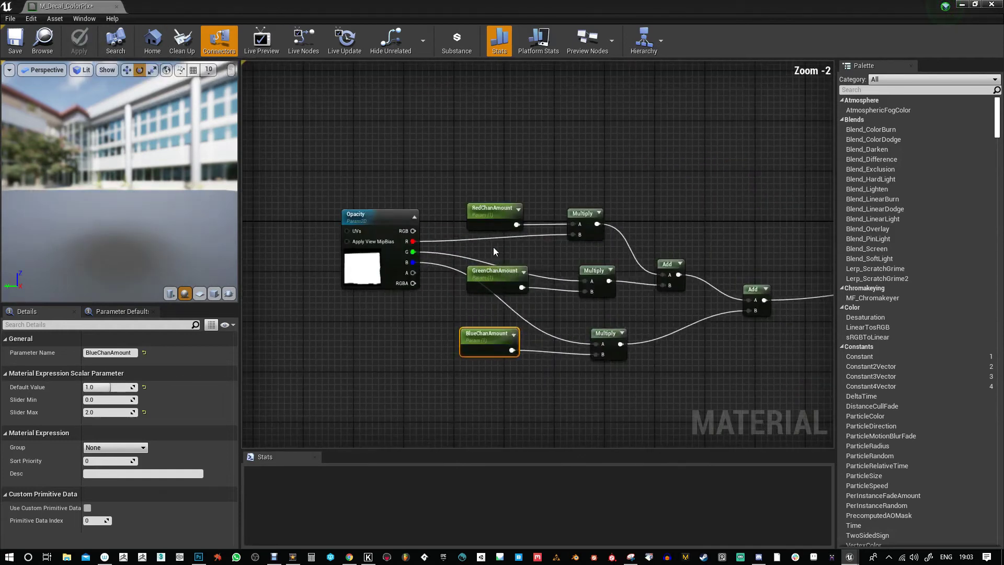
click(488, 210)
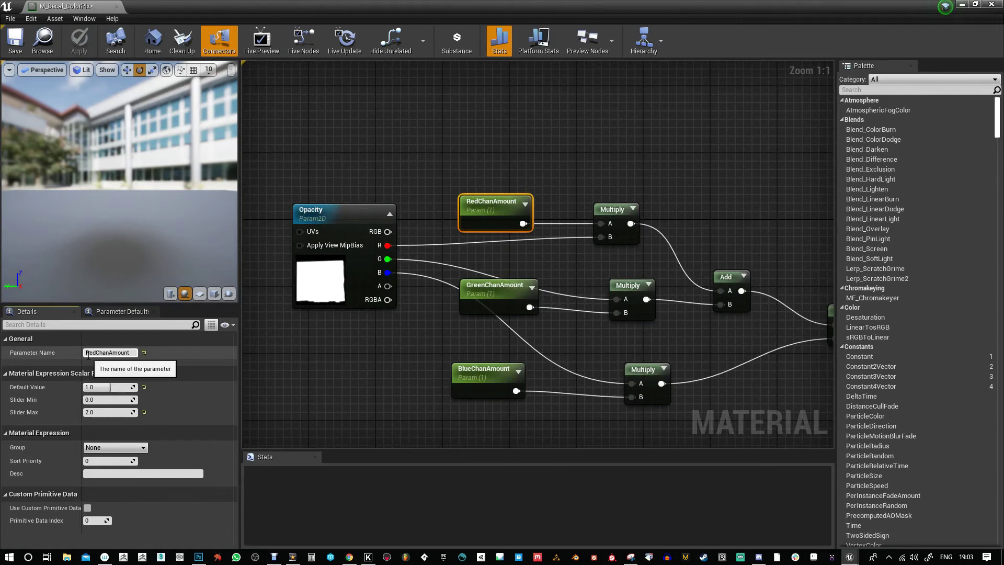
click(88, 352)
click(88, 352)
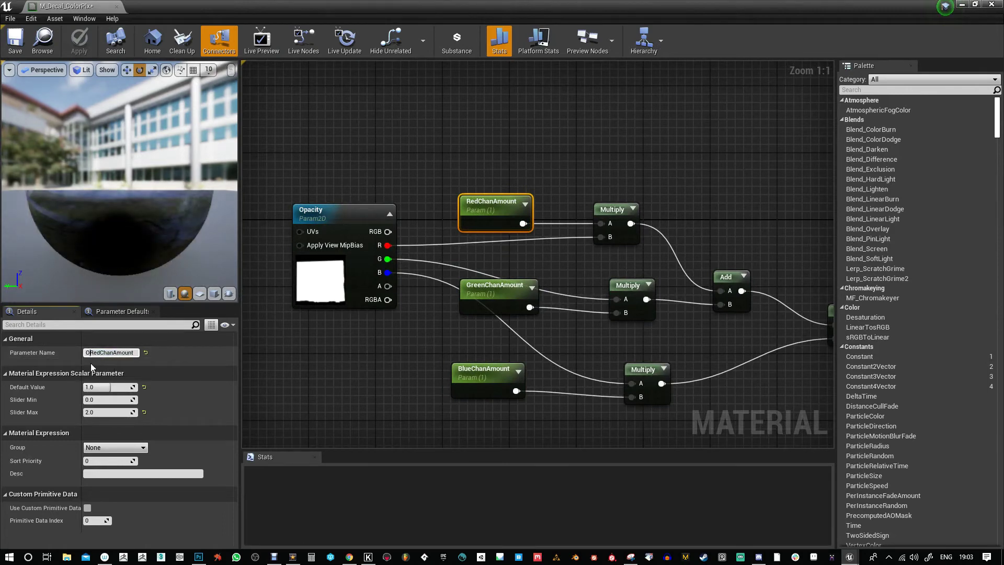
text(O_)
key(Return)
- Rename the green and blue channel parameters to O_GreenChanAmount and O_BlueChanAmount
click(467, 289)
click(94, 352)
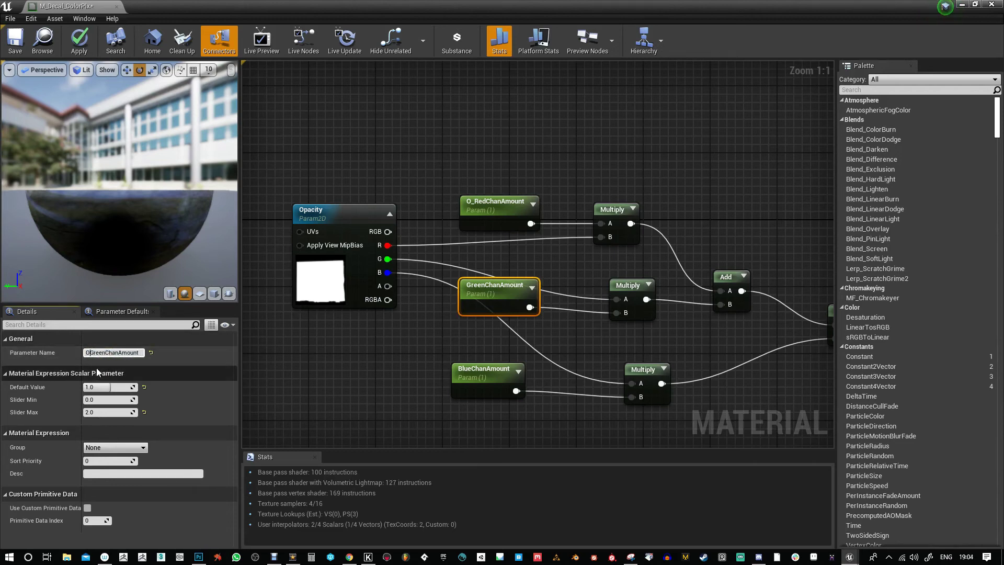
text(O_)
key(Return)
click(462, 369)
click(95, 353)
click(86, 352)
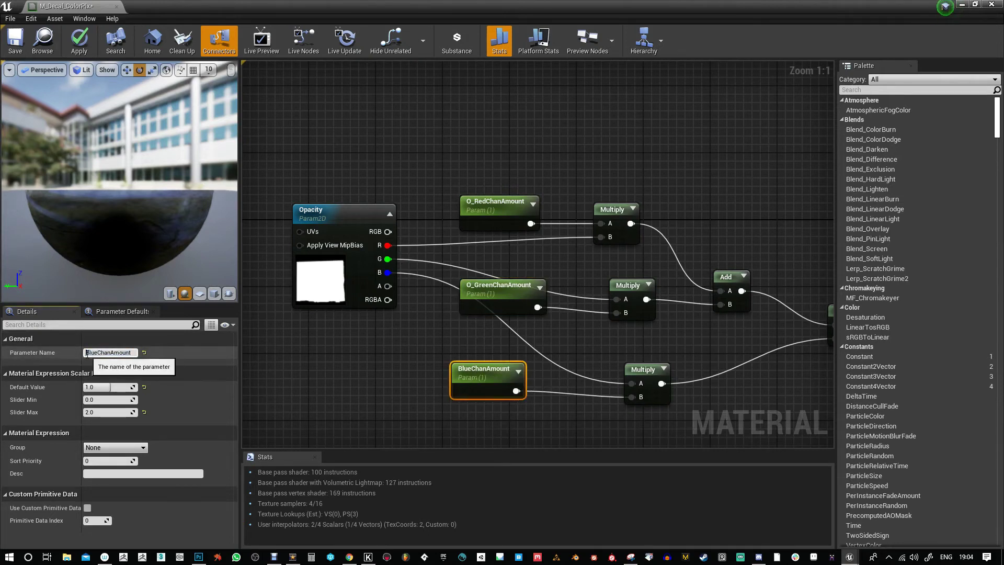
text(O_)
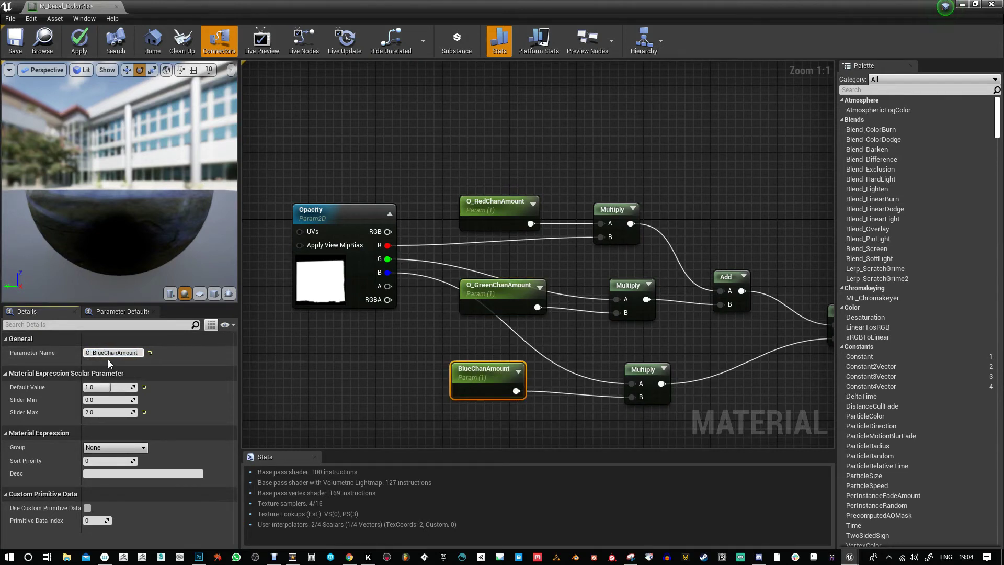
key(Return)
- Apply the renamed parameters and save the M_Decal_ColorPlx material
scroll(397, 316, down, 2)
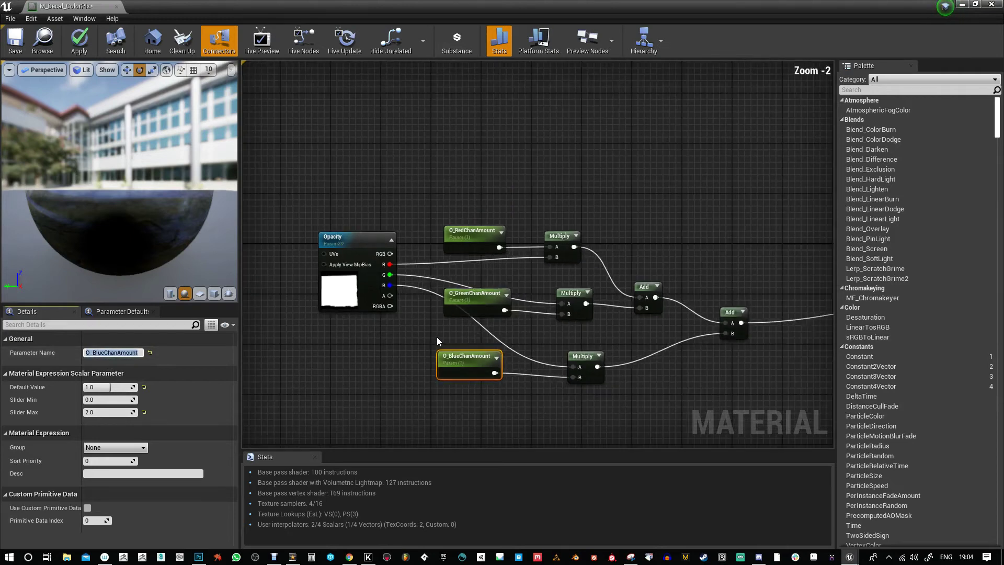
click(82, 41)
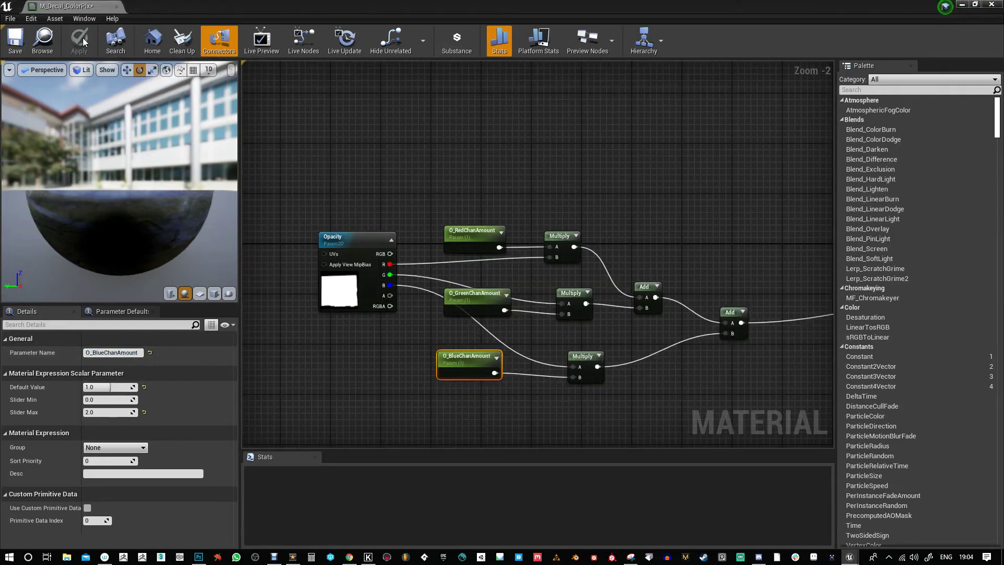
click(20, 48)
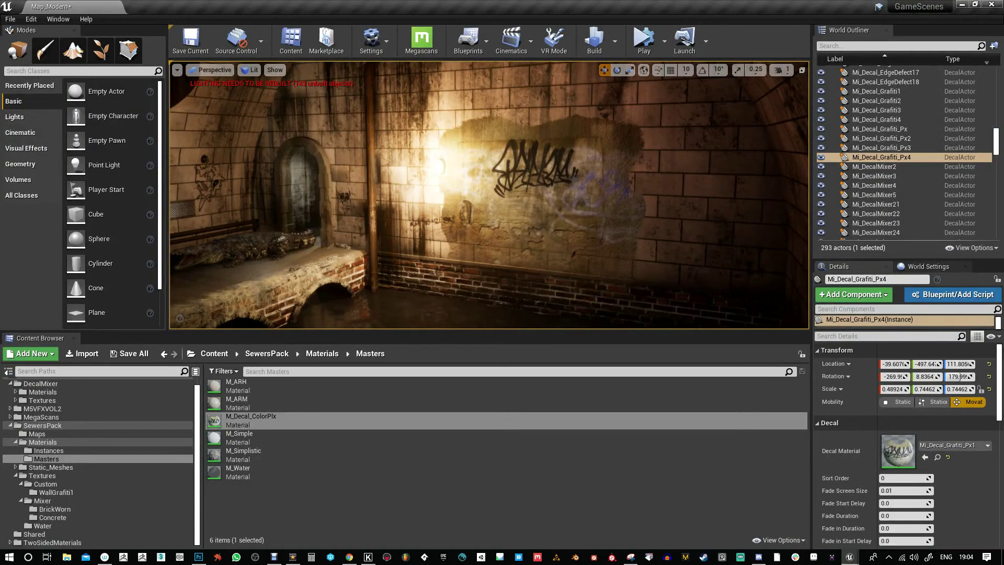
- Position and enlarge the Mi_Decal_Grafiti_Px1 instance window, and locate its Opacity texture's WallGrafiti1 folder in the Content Browser
drag(1003, 418, 525, 124)
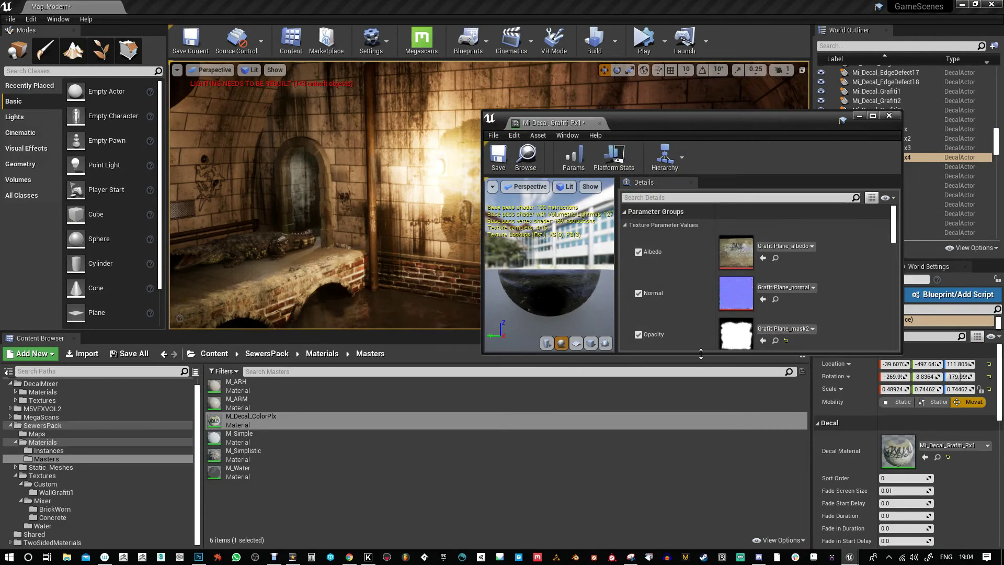
drag(700, 354, 700, 393)
click(776, 341)
click(248, 507)
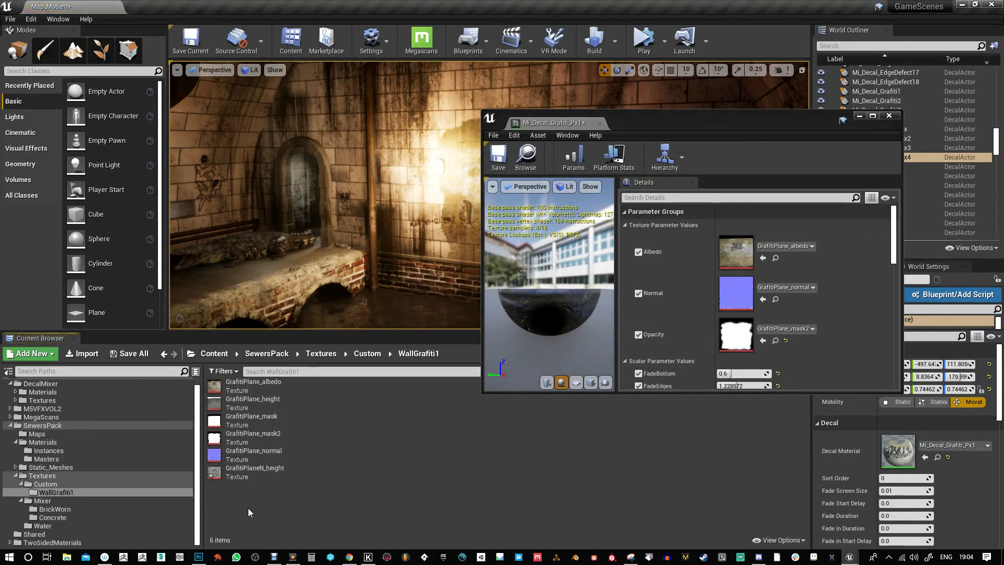
- Import GrafitiPlane_maskRGB.png into the WallGrafiti1 folder and assign it as the graffiti instance's Opacity texture
right_click(248, 507)
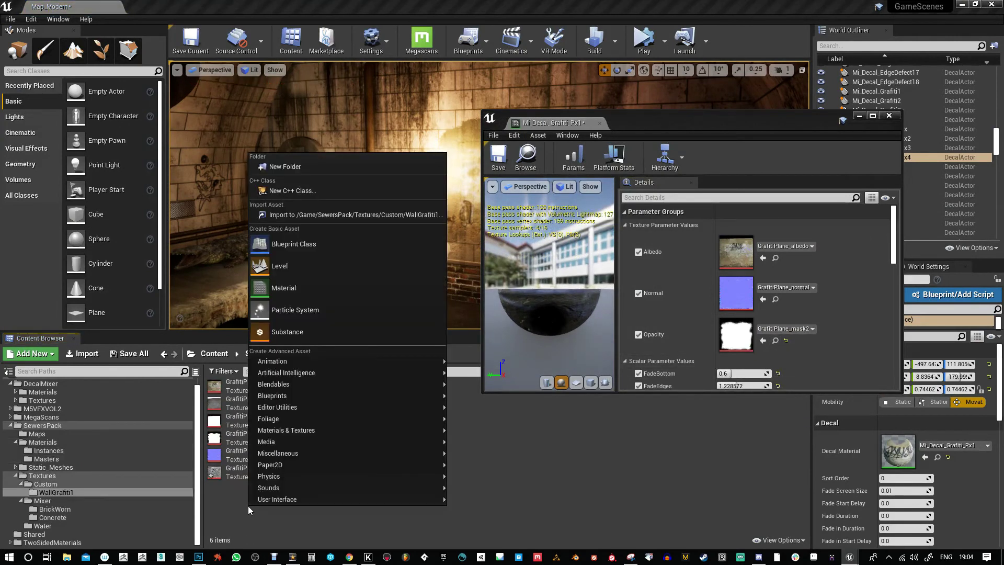
click(303, 216)
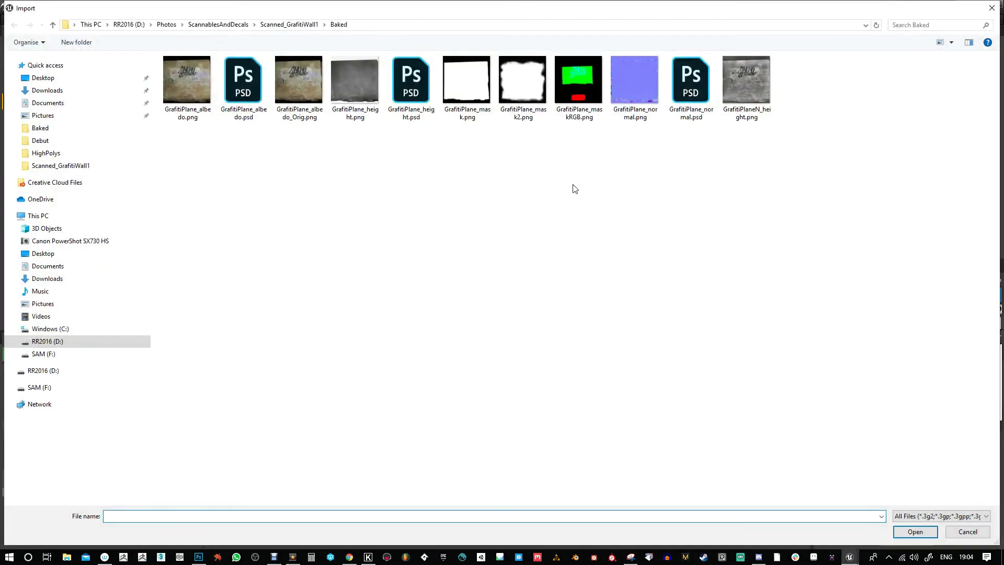
double_click(578, 84)
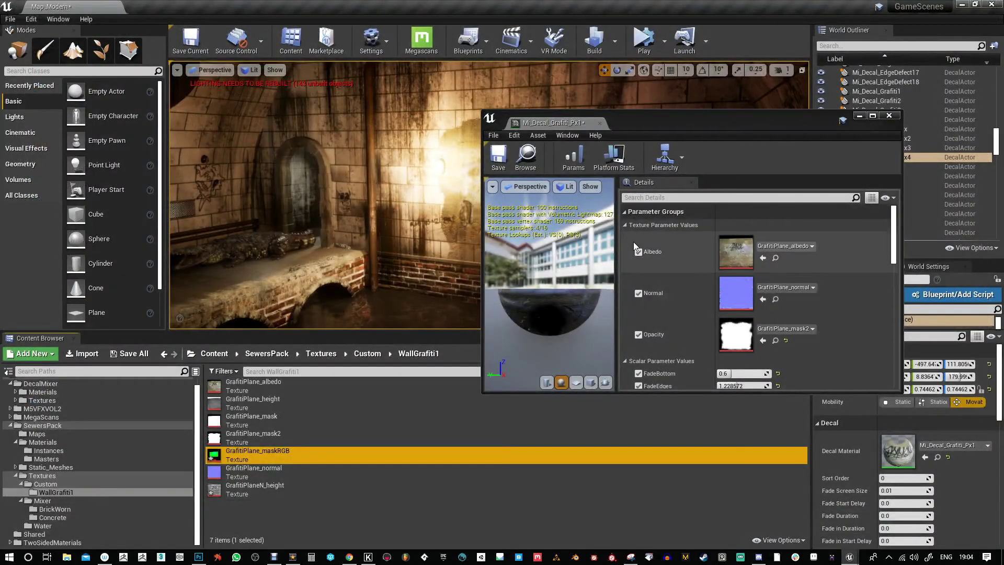
mouse_move(237, 453)
drag(237, 453, 737, 335)
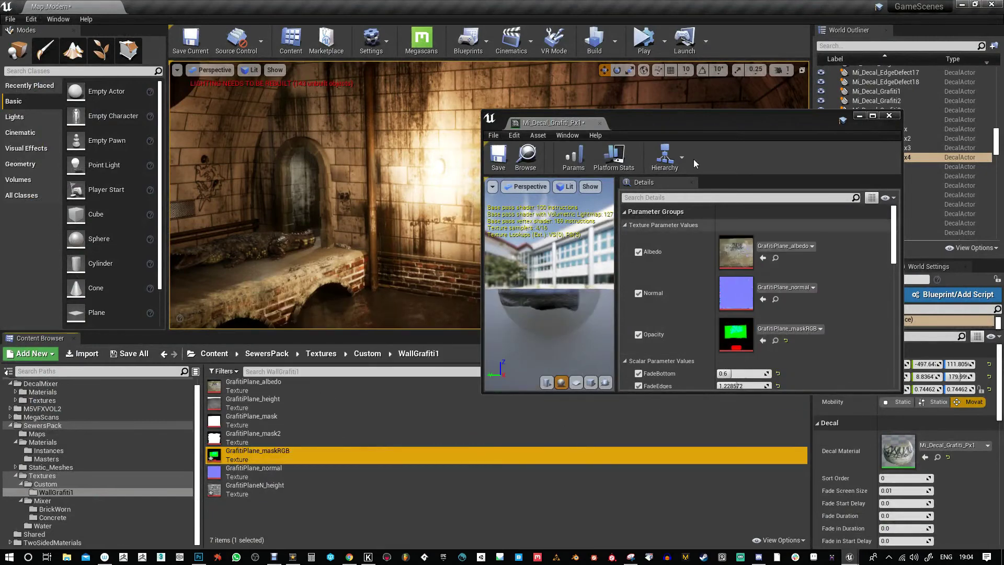
- Enable the O_BlueChanAmount, O_GreenChanAmount and O_RedChanAmount overrides in the graffiti instance and set the blue amount to about 0.95
drag(683, 124, 861, 96)
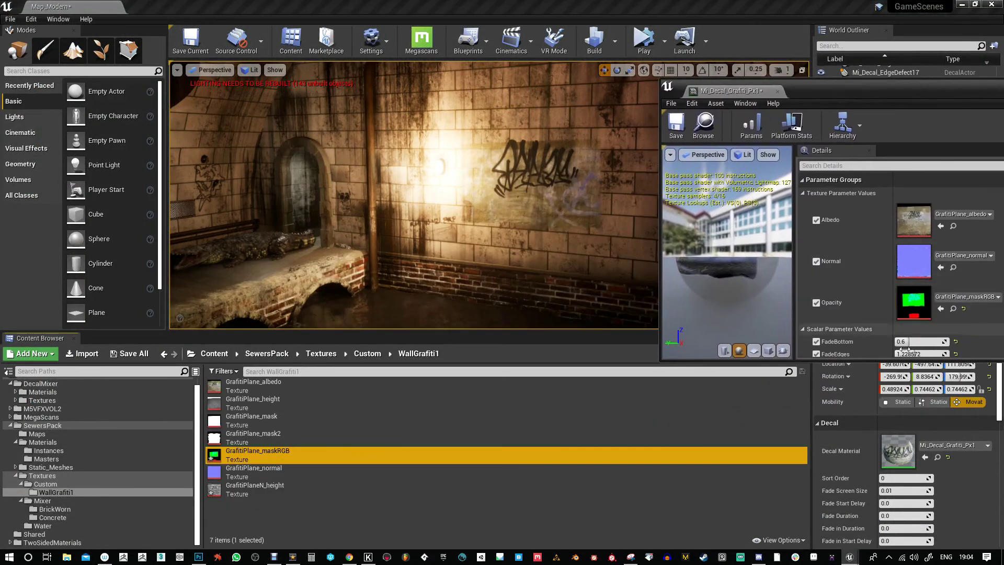
drag(837, 362, 836, 486)
click(817, 405)
click(817, 417)
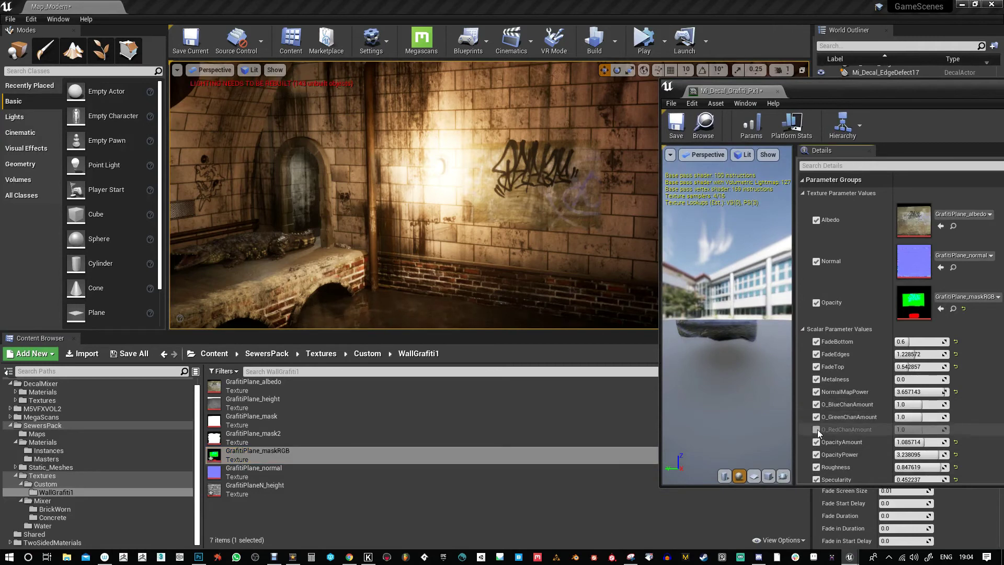
click(816, 429)
drag(922, 408, 928, 402)
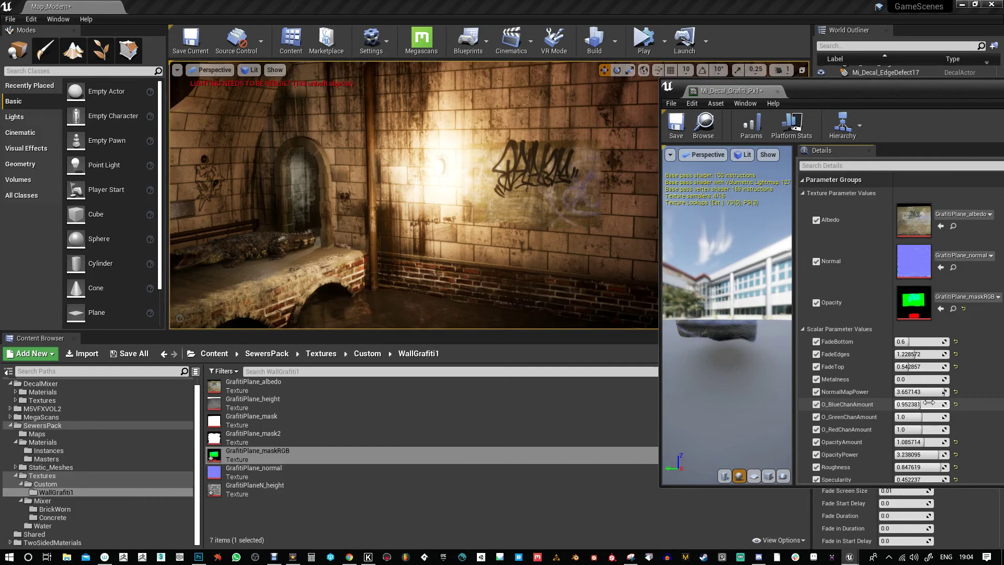
- Switch to Photoshop, open GrafitiPlane_mask2.png and copy its whole image
click(199, 557)
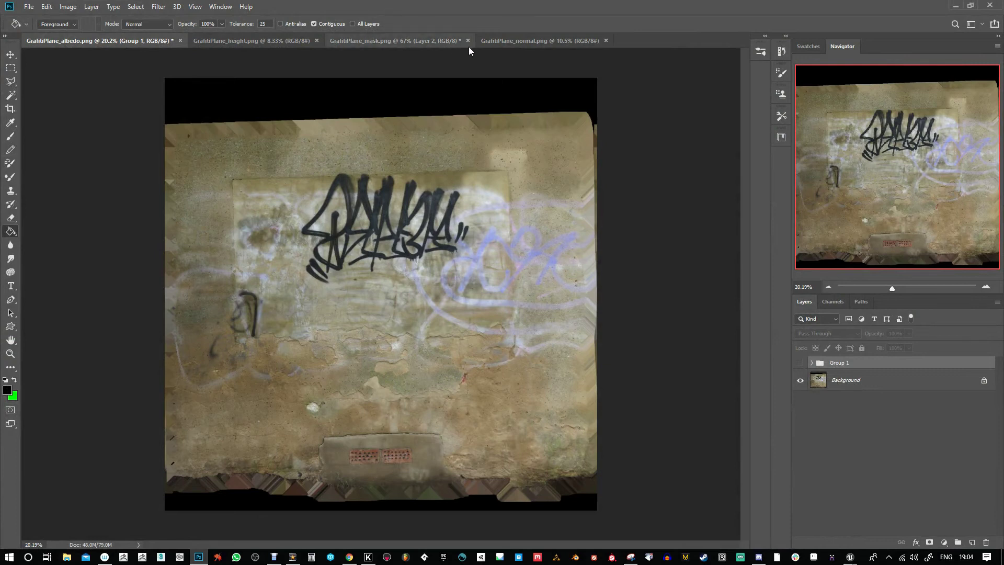
click(28, 7)
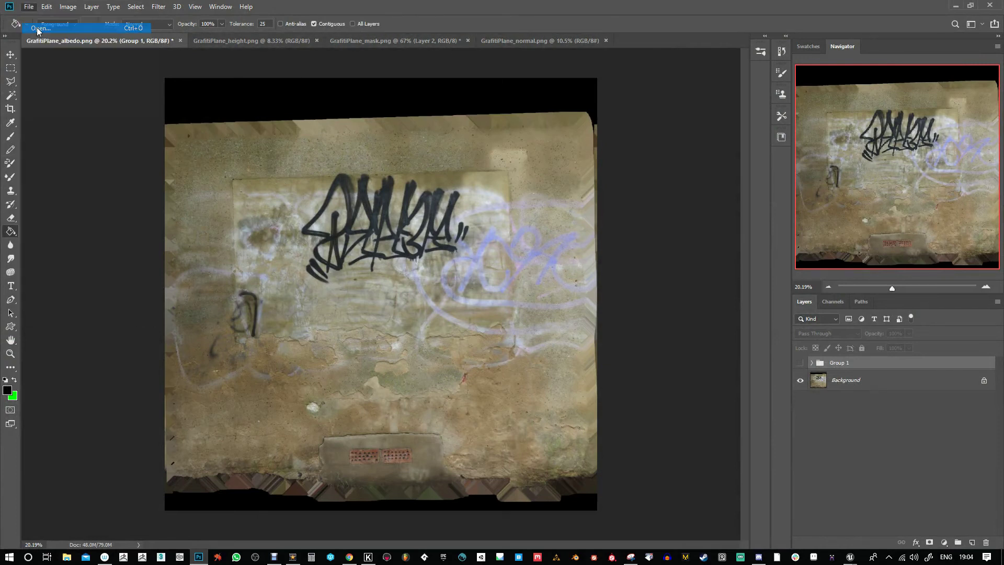
click(40, 28)
click(550, 93)
double_click(550, 93)
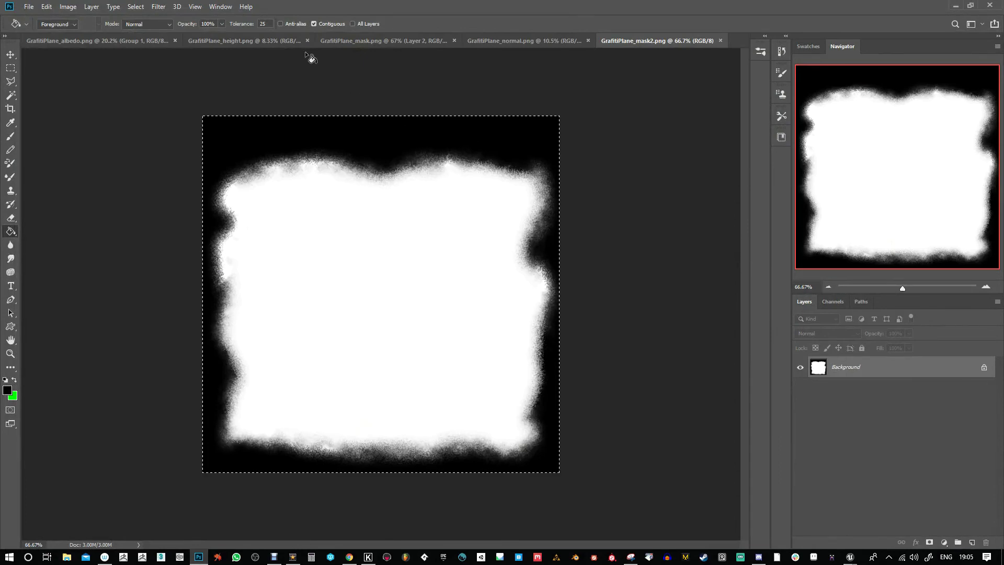
- Show and expand Group 1 in GrafitiPlane_albedo.png, and select the green Layer 2
click(242, 47)
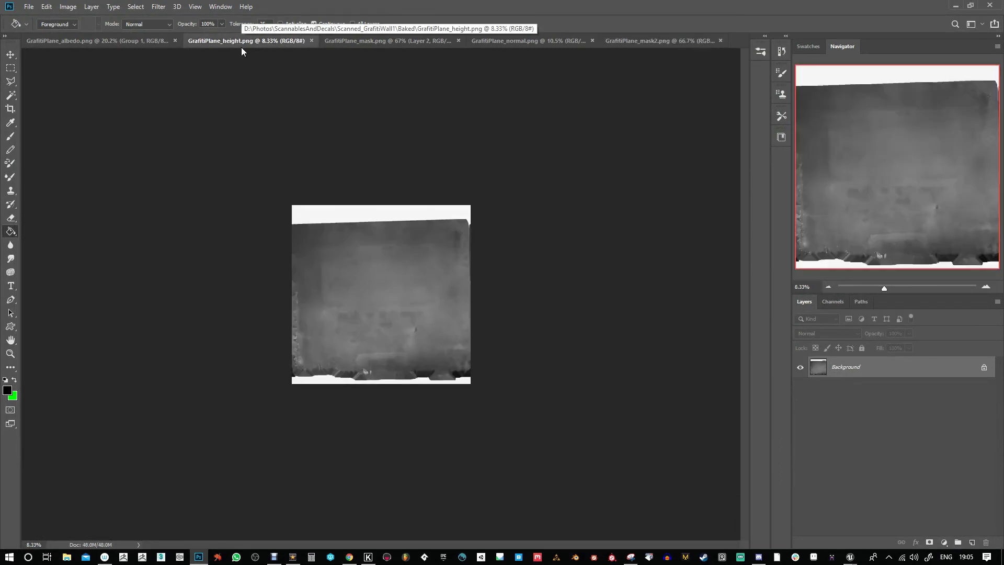
click(151, 43)
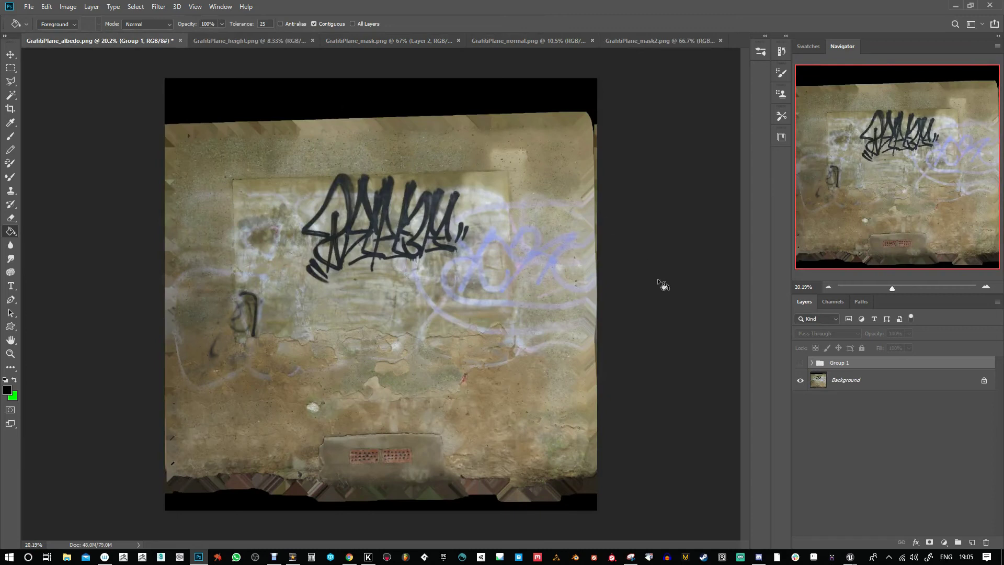
click(800, 362)
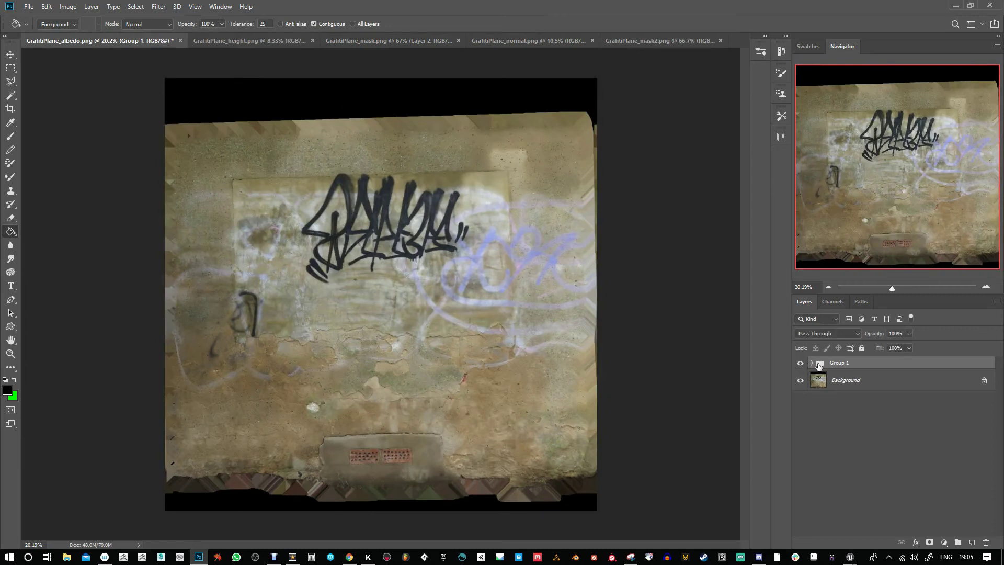
click(812, 362)
click(828, 387)
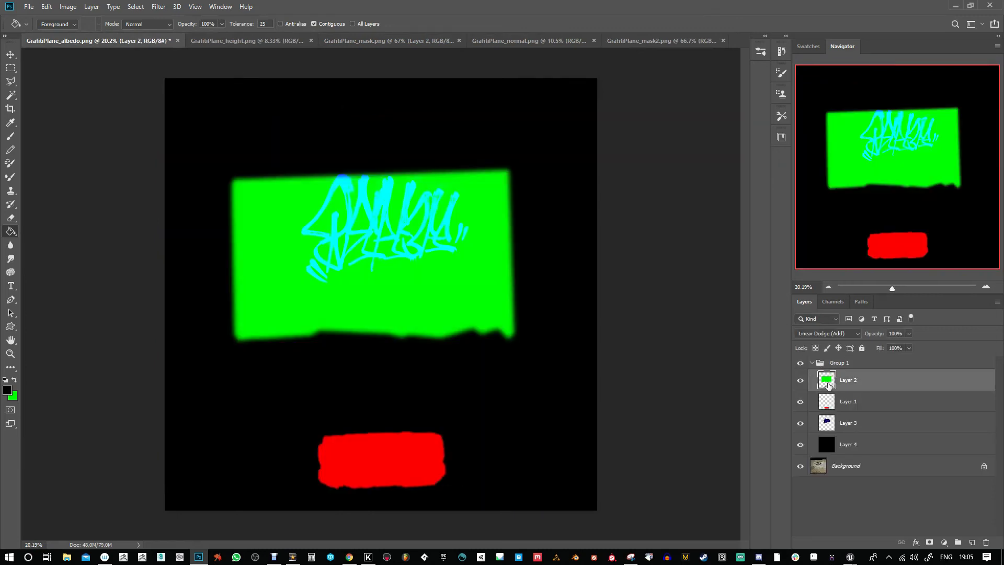
- Try to paste the copied mask into the Green channel of GrafitiPlane_albedo.png
click(833, 301)
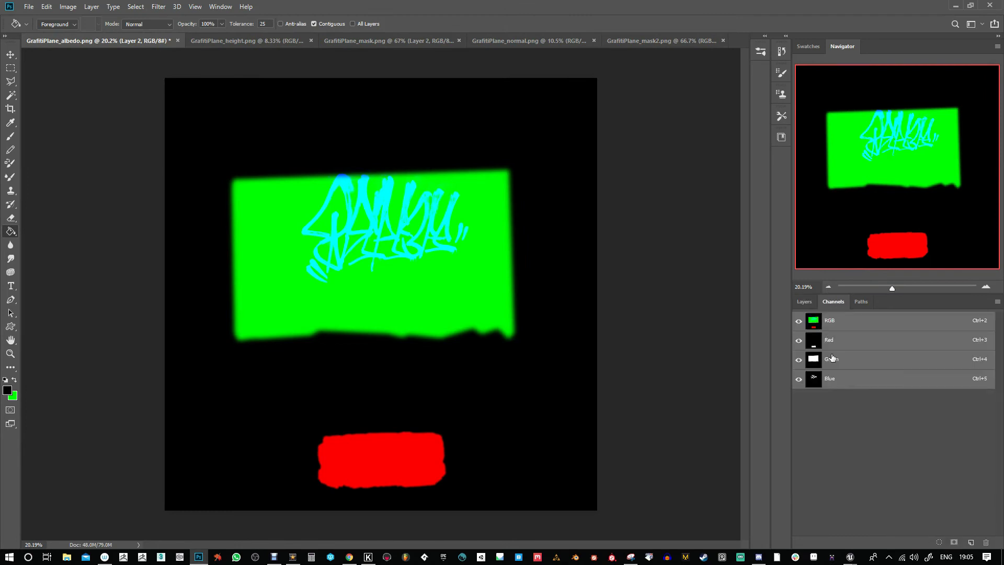
click(817, 362)
key(ctrl+v)
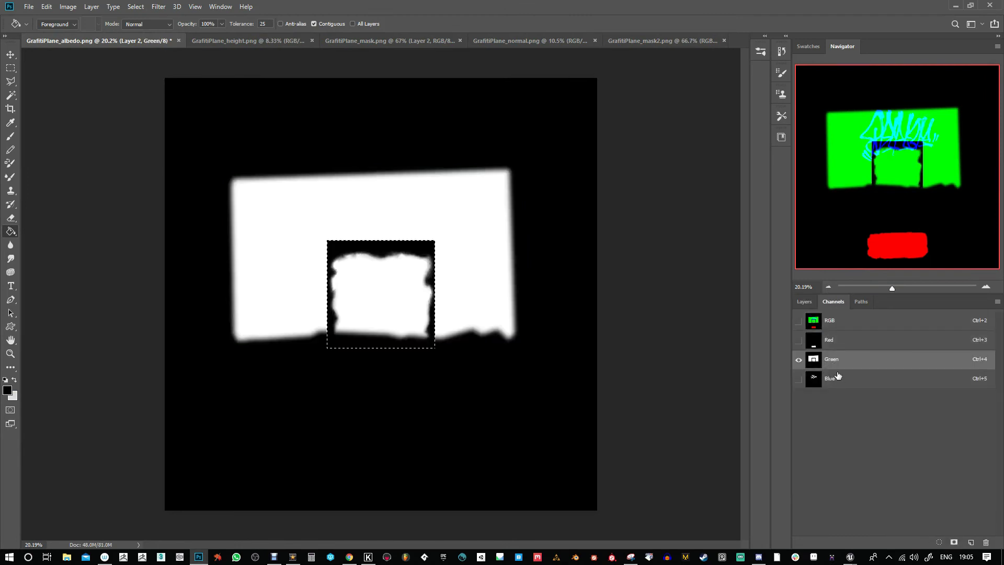
key(ctrl+z)
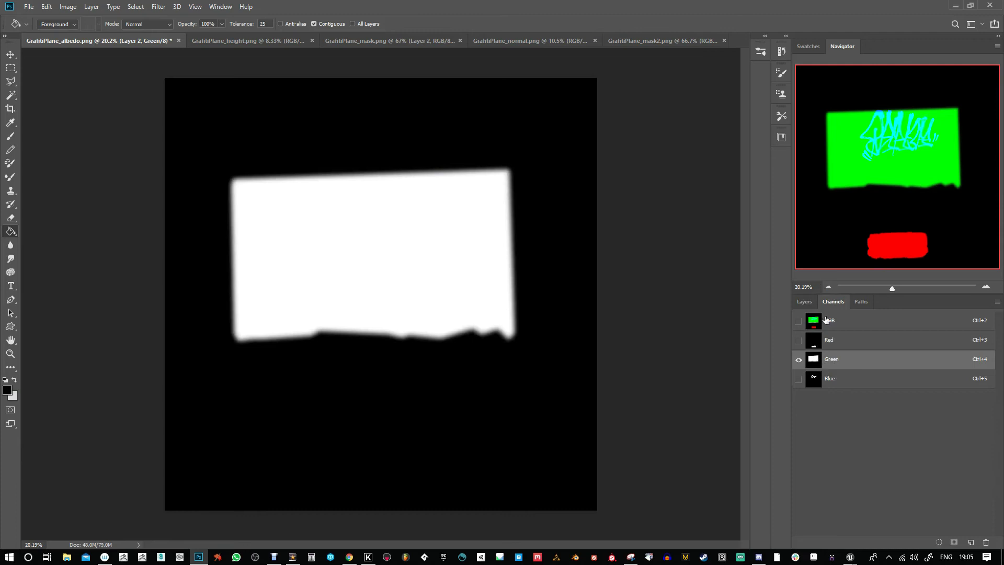
click(805, 302)
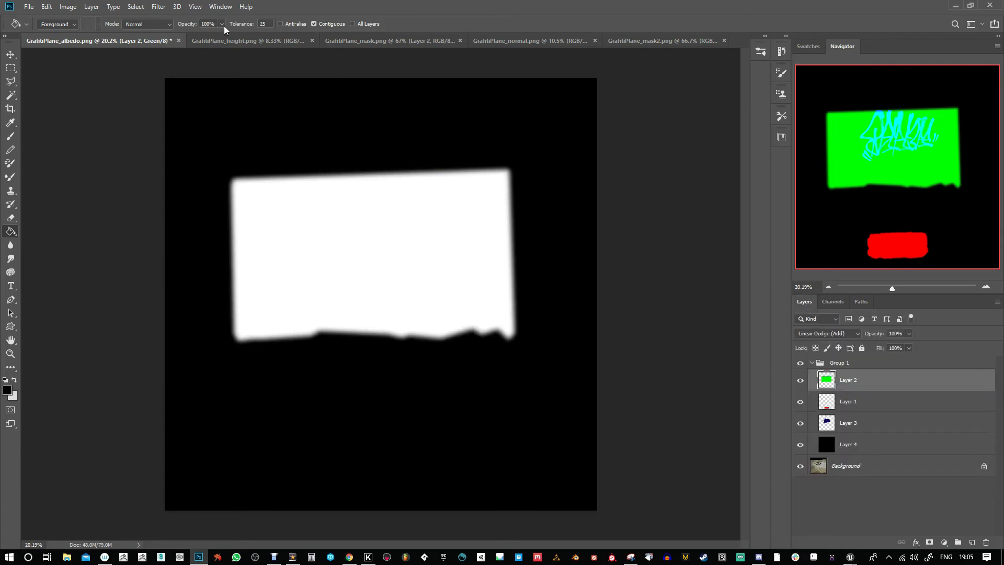
- Resize the GrafitiPlane_mask.png image to a width of 4096 pixels
click(398, 40)
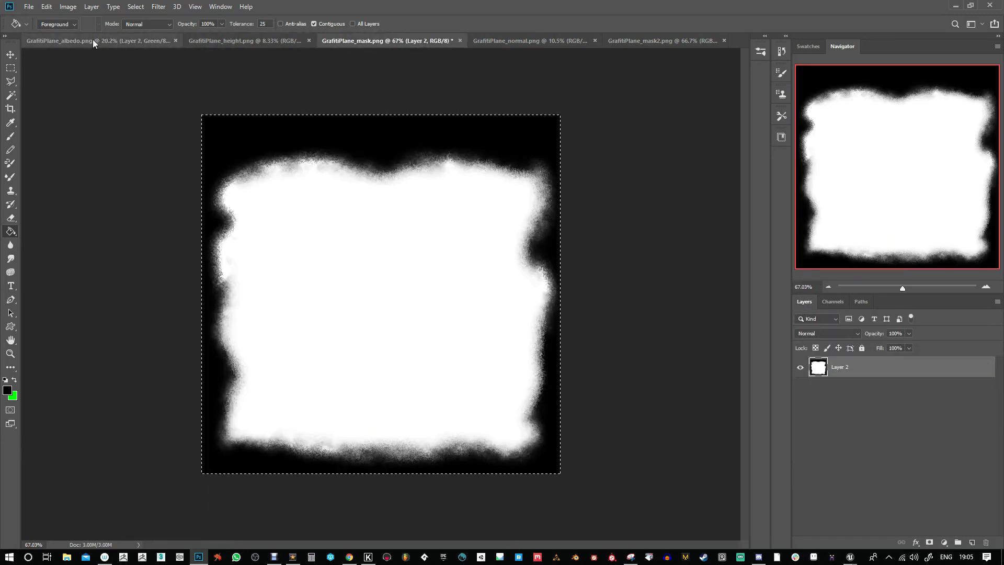
click(68, 7)
click(99, 86)
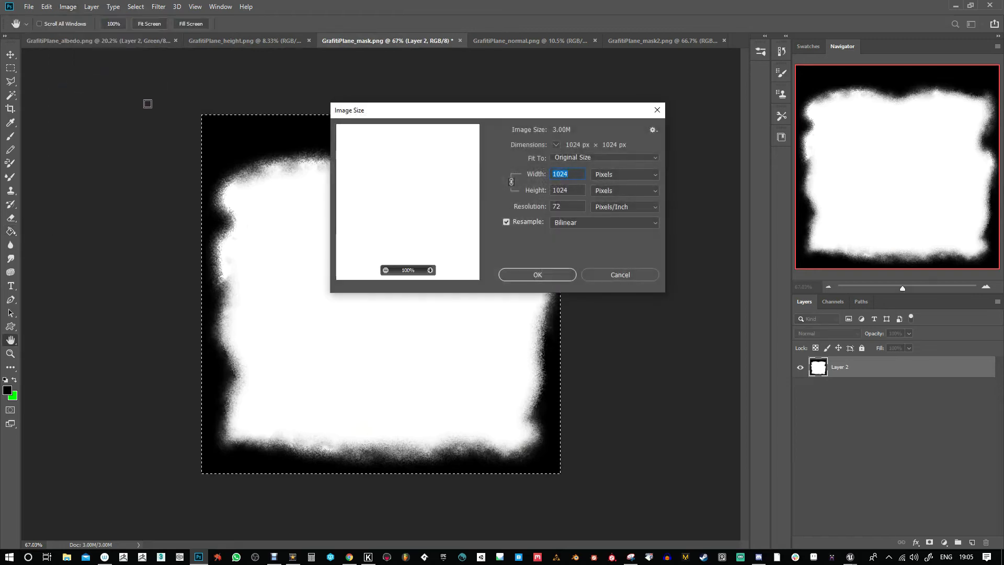
text(4096)
click(551, 271)
- Copy the entire resized image from GrafitiPlane_mask.png
click(124, 41)
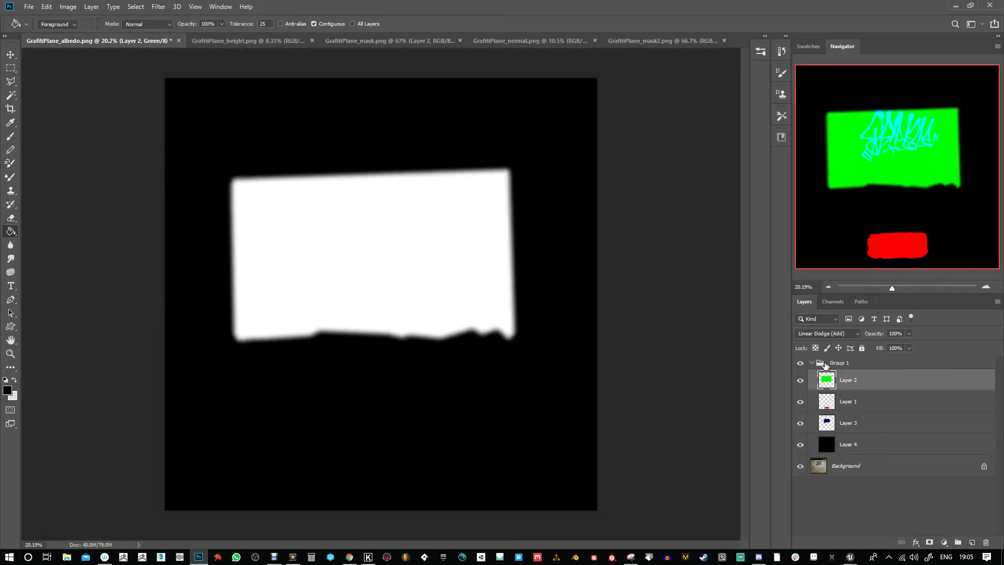
click(832, 302)
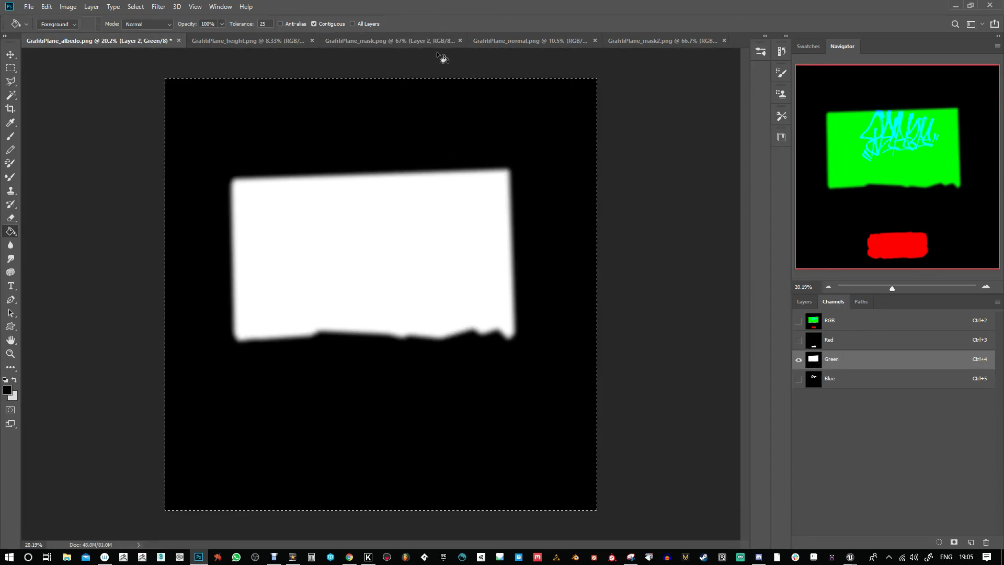
click(366, 40)
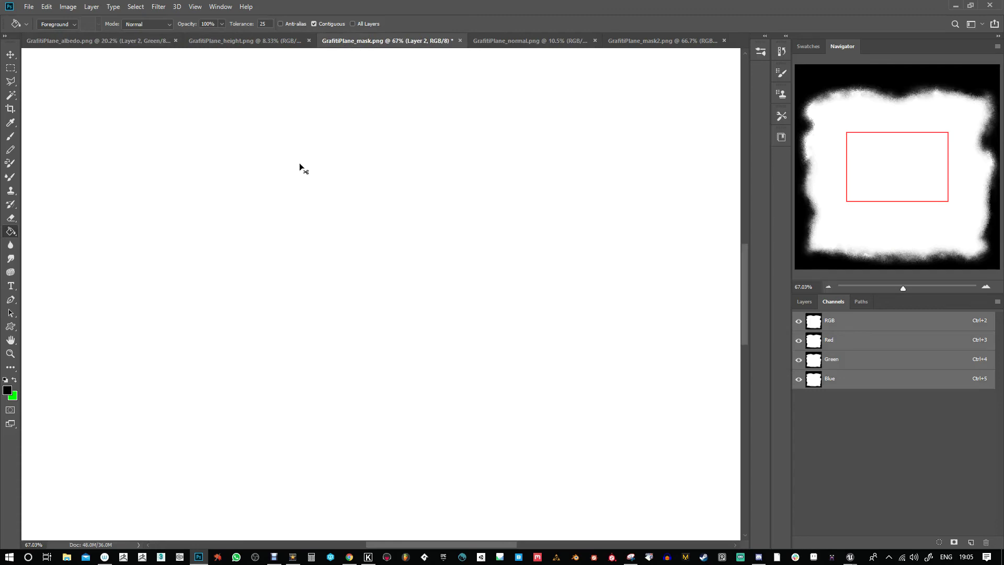
- Paste the resized mask as a new layer above Layer 2 in Group 1 of GrafitiPlane_albedo.png
click(116, 44)
click(804, 302)
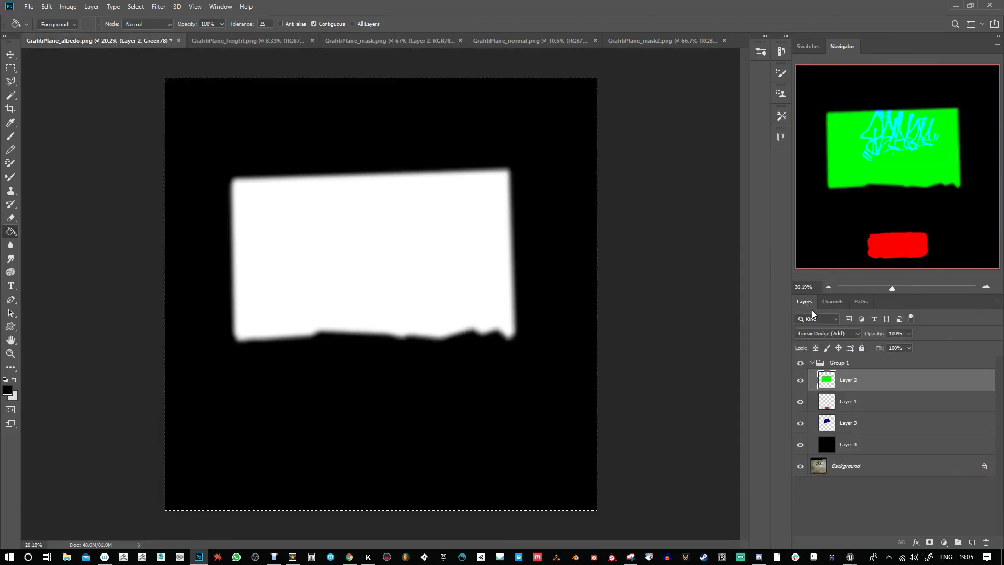
key(ctrl+2)
click(832, 302)
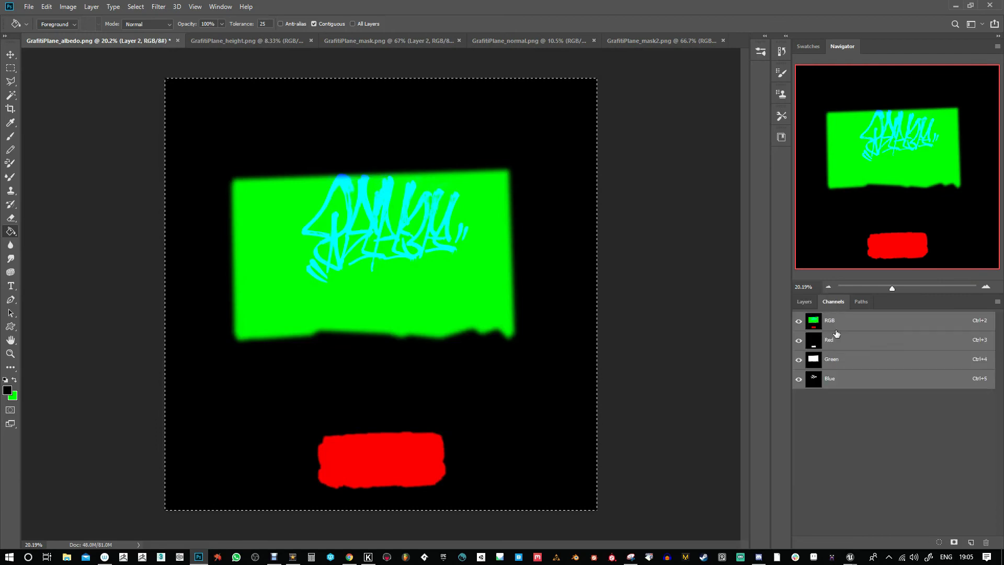
click(822, 361)
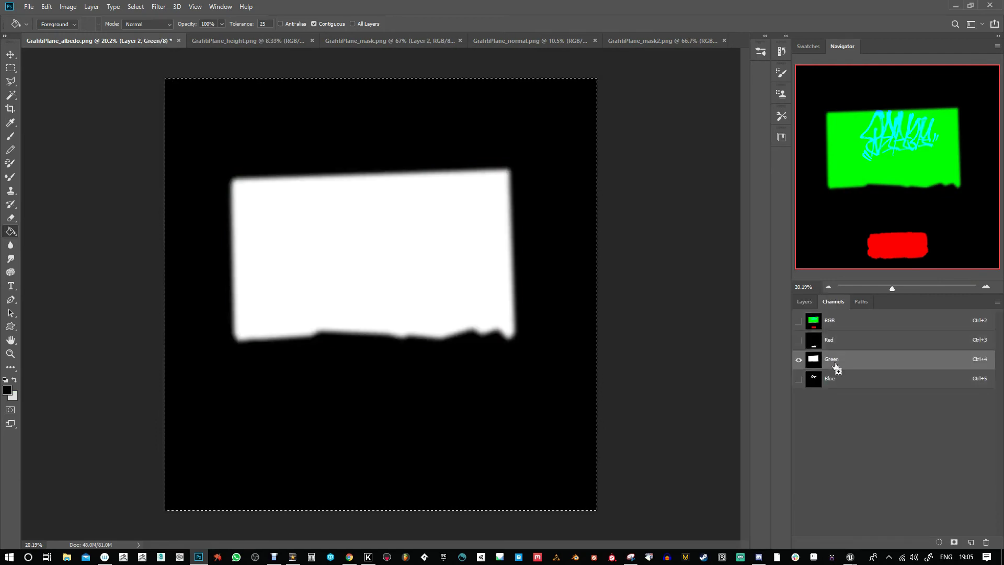
click(824, 321)
click(804, 301)
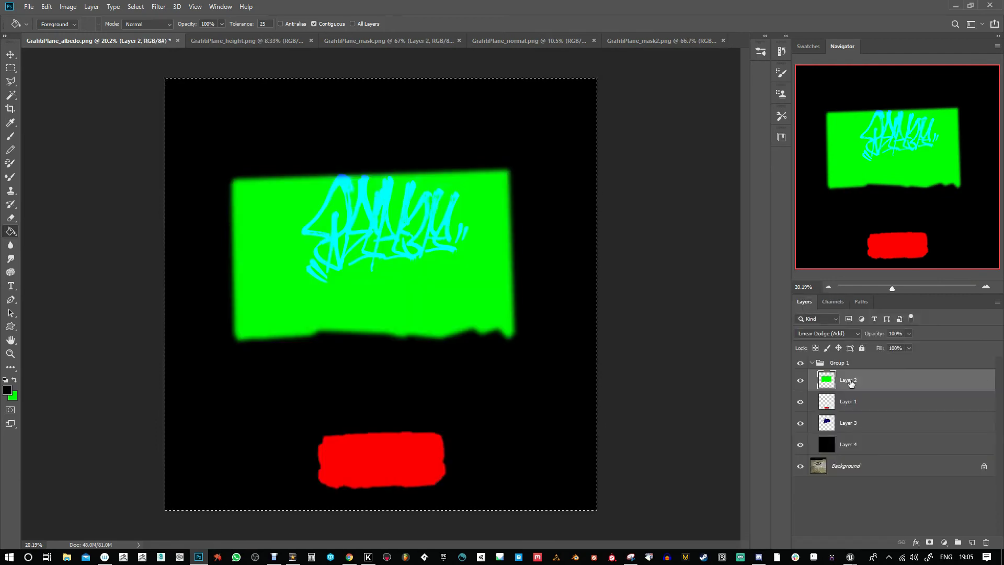
key(ctrl+v)
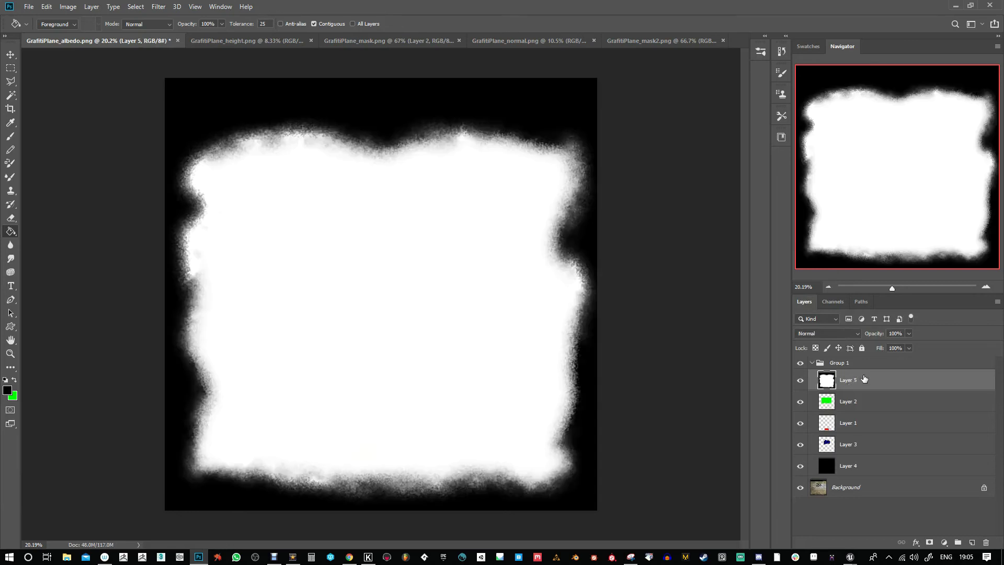
key(ctrl+u)
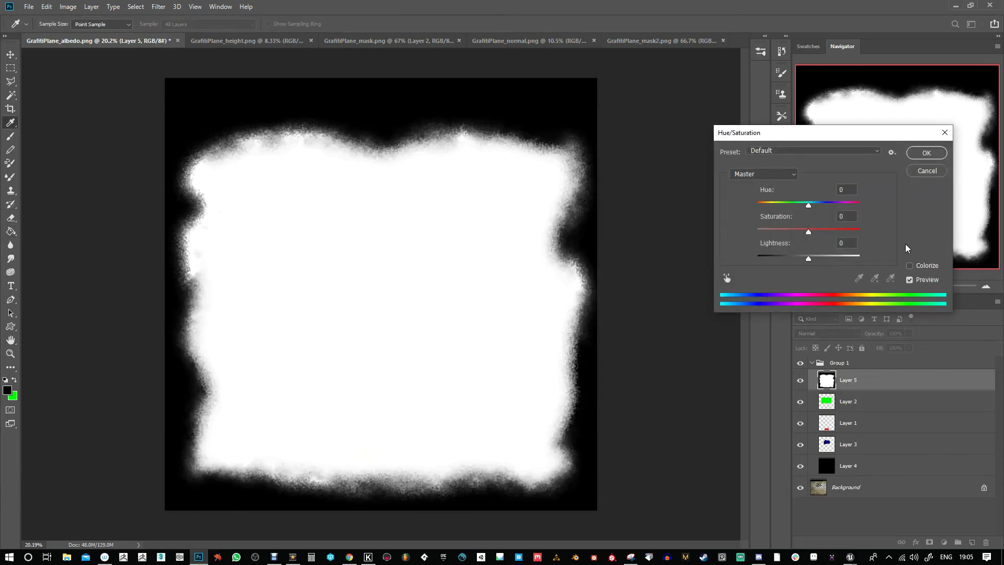
click(909, 265)
drag(828, 234, 874, 233)
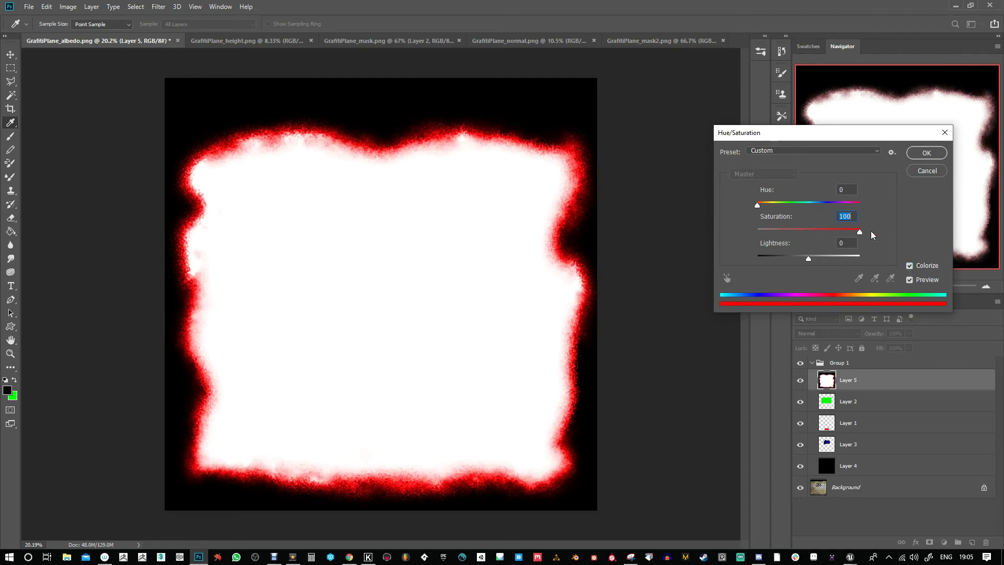
drag(767, 206, 787, 206)
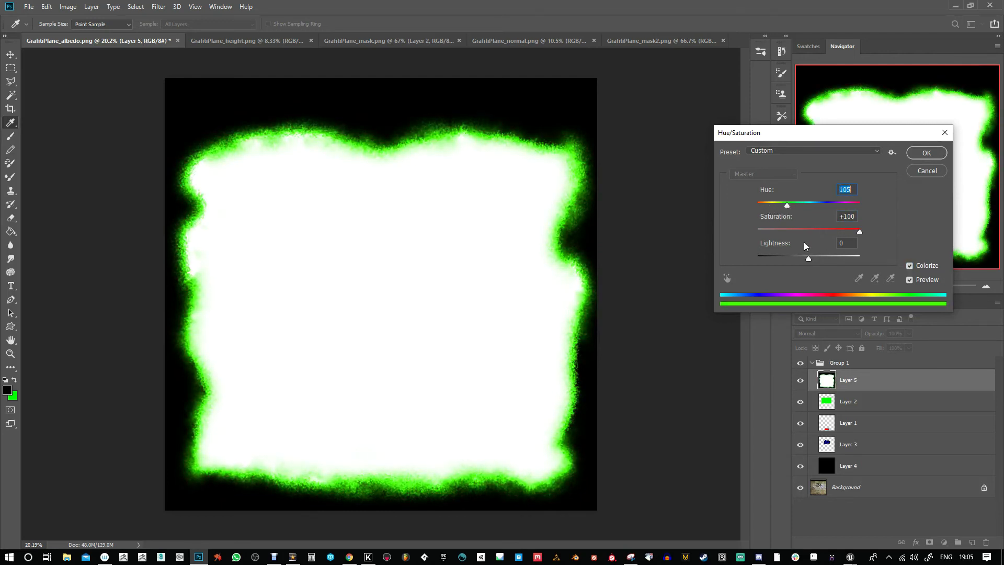
click(938, 171)
key(g)
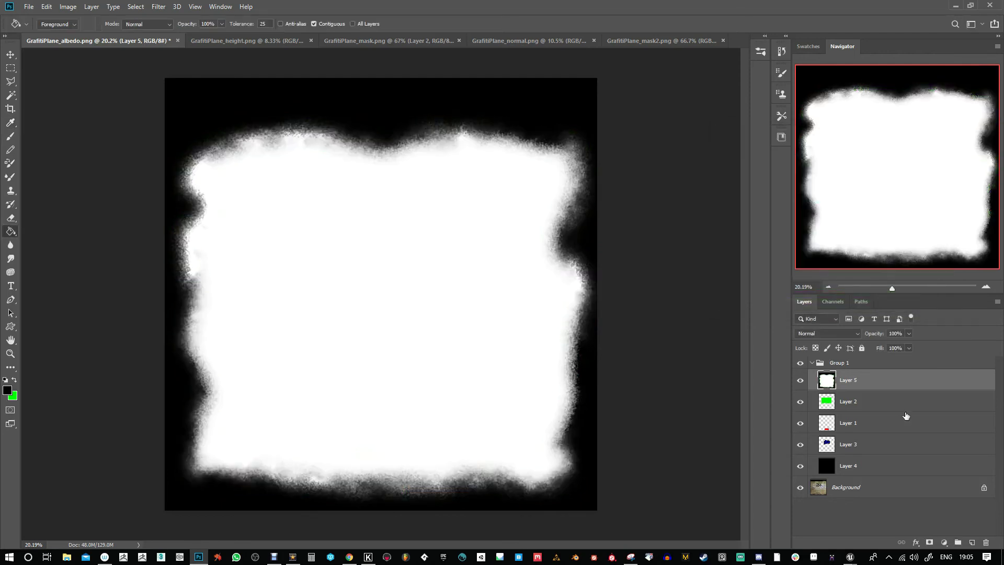
- Undo the pasted mask layer and add a pure green (00ff00) Solid Color fill layer above Layer 2 in Group 1
key(ctrl+alt+z)
key(ctrl+alt+z)
click(944, 543)
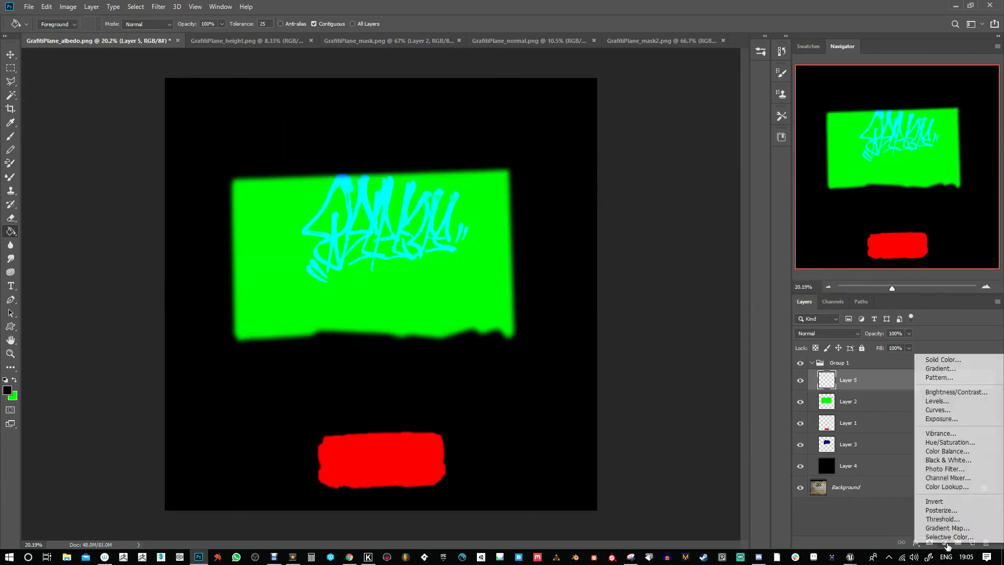
click(956, 361)
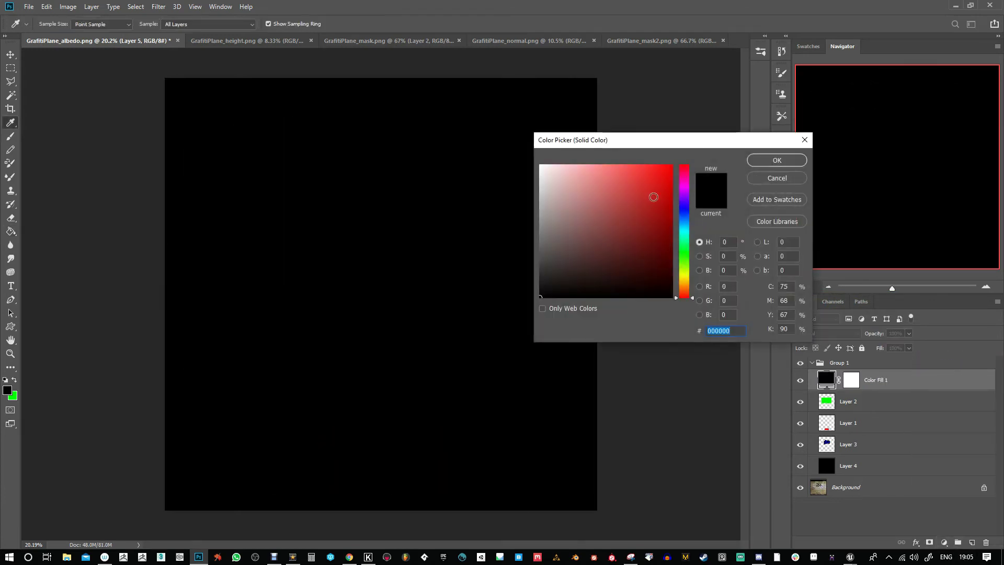
click(686, 256)
drag(670, 167, 705, 137)
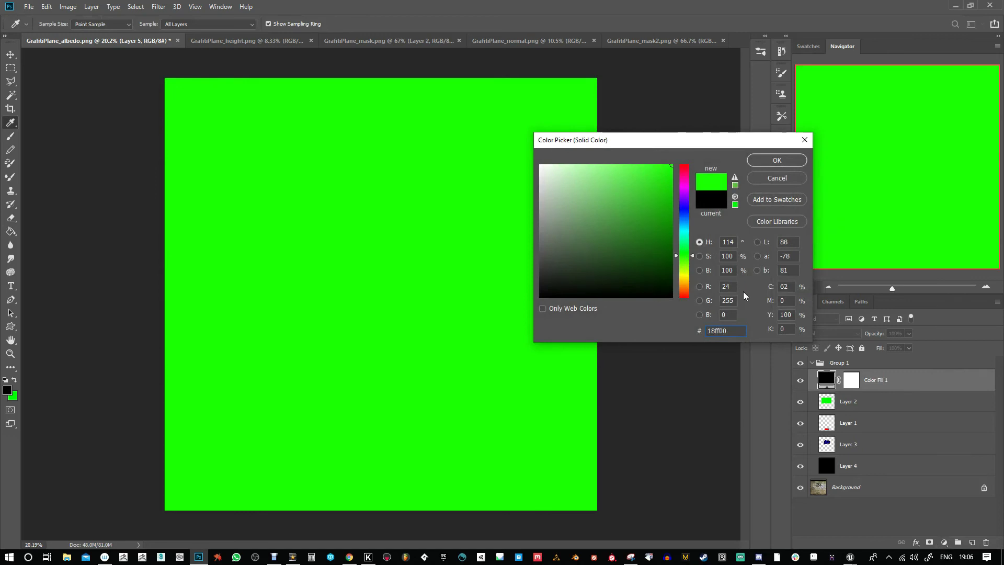
click(777, 164)
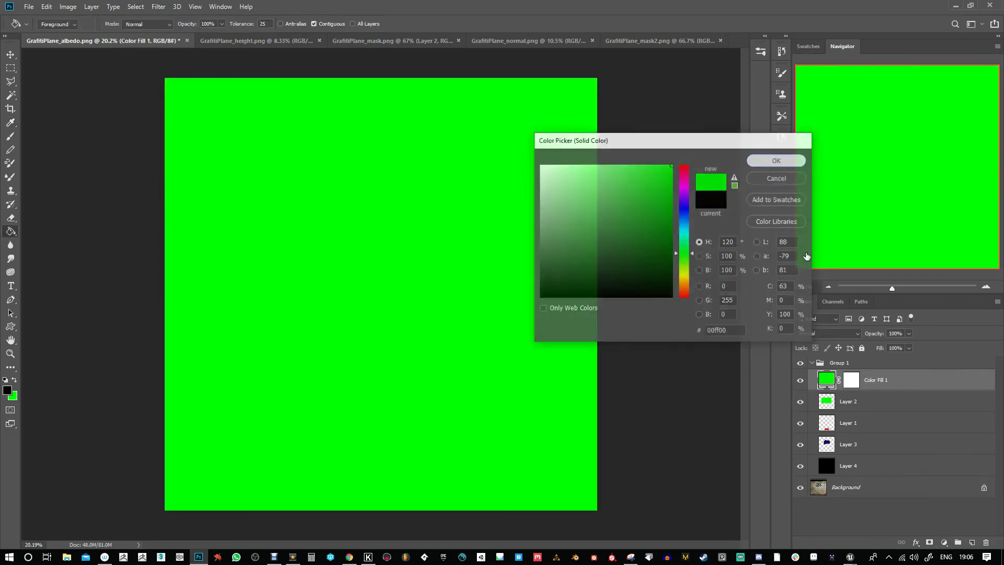
- Paste the copied full-wall mask into the layer mask of the green Color Fill 1 layer
alt+click(853, 382)
key(ctrl+v)
click(823, 386)
- Hide Layer 2 and set the Color Fill 1 layer's blending mode to Linear Dodge (Add)
click(800, 401)
click(835, 333)
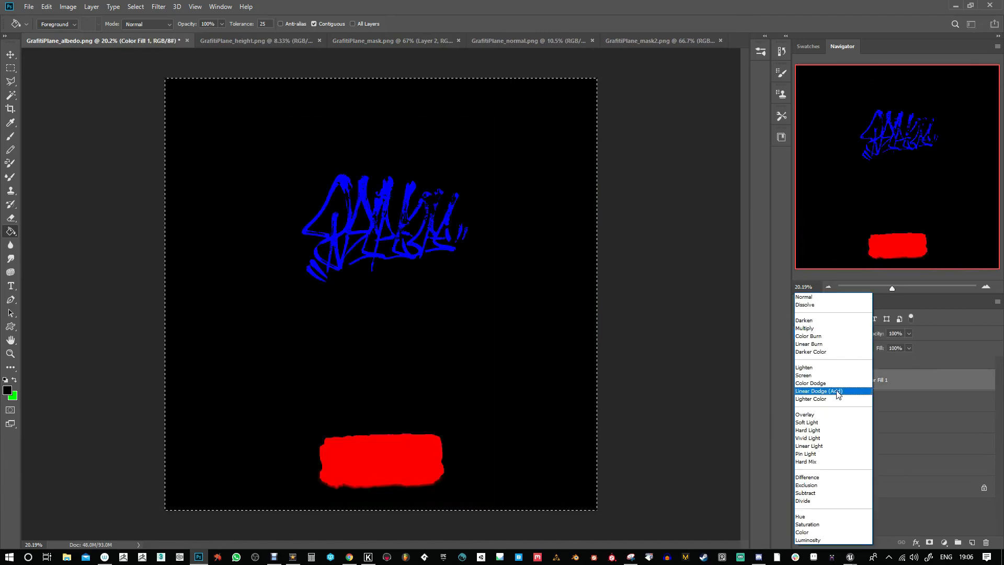
click(836, 390)
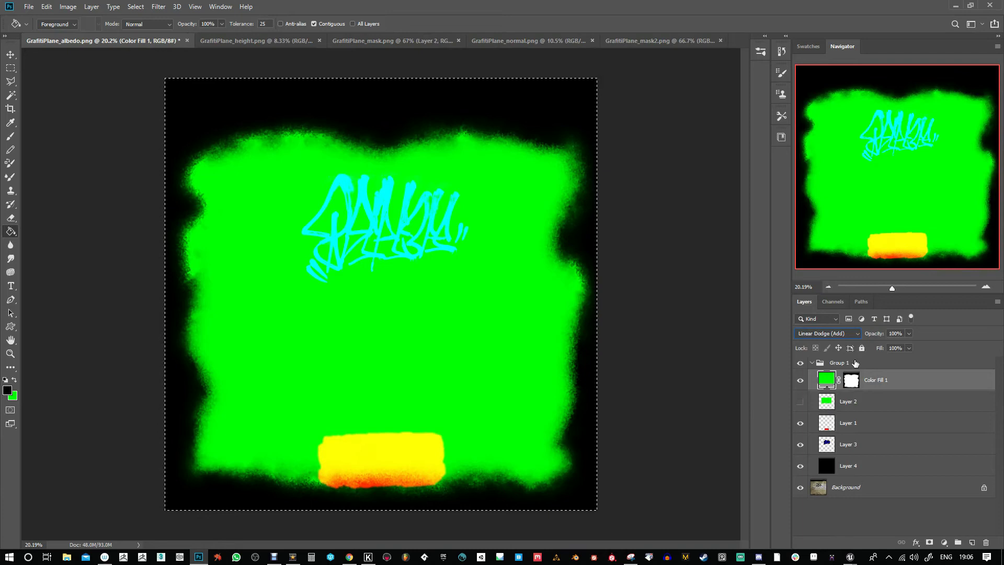
drag(895, 288, 889, 286)
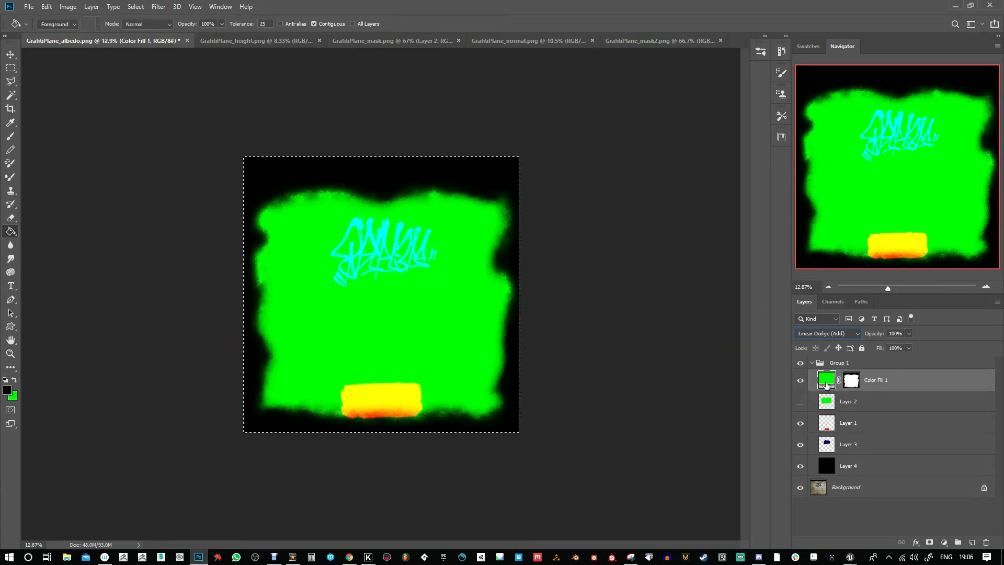
- Apply Levels to the Color Fill 1 layer mask with the white input level set to 116
click(851, 380)
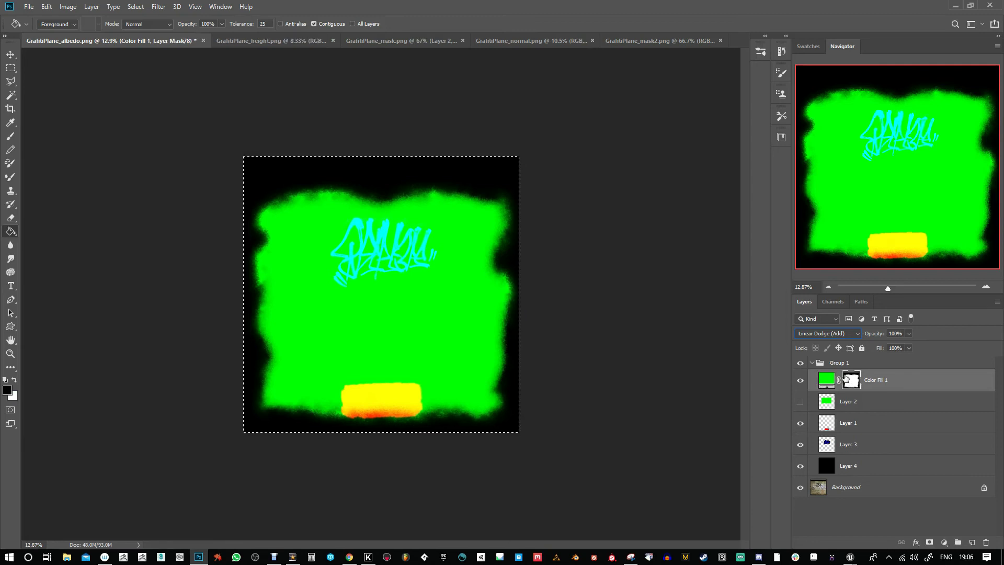
key(ctrl+l)
drag(743, 184, 671, 184)
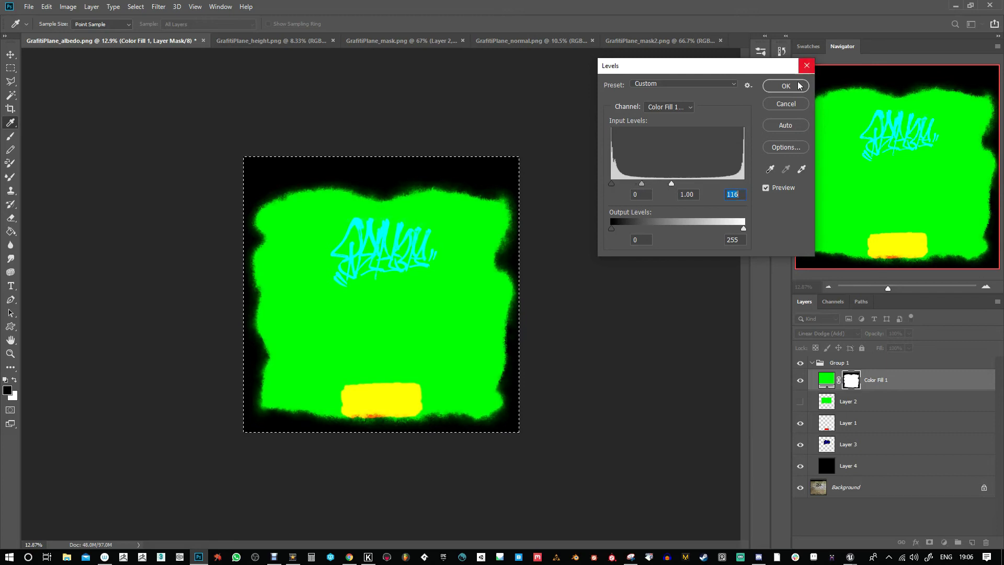
click(794, 91)
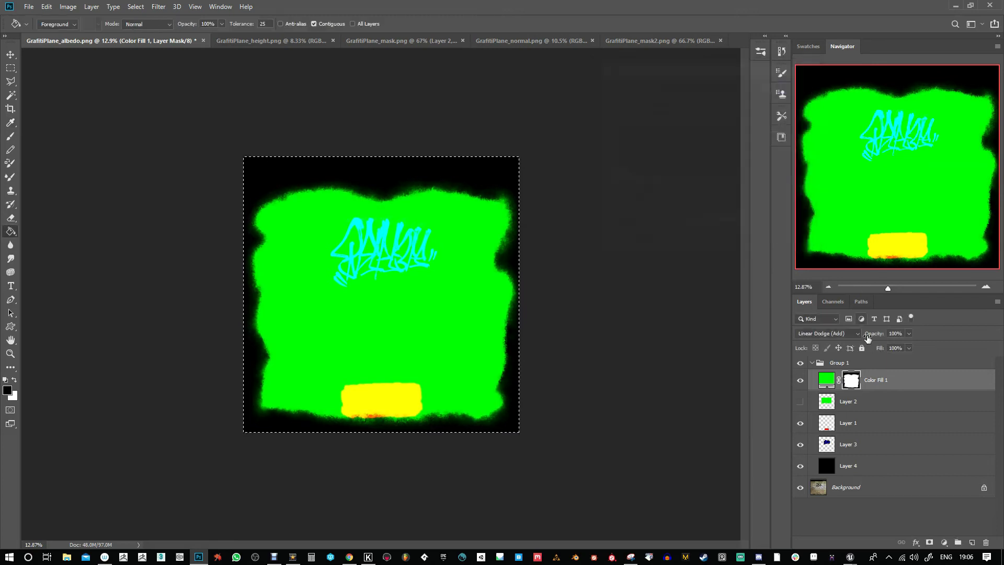
- Collapse Group 1 and merge it into a single layer above the Background
click(843, 364)
click(812, 363)
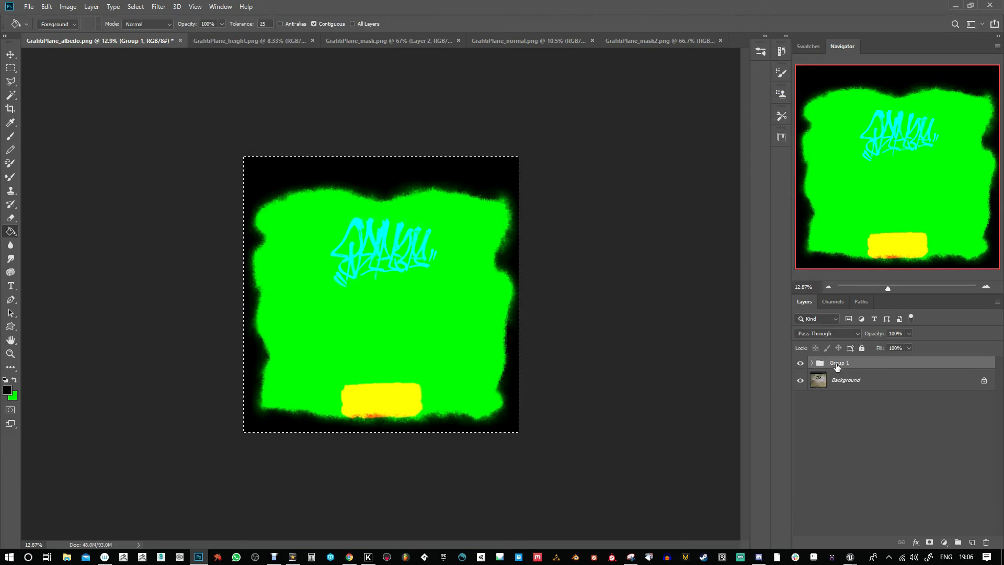
right_click(839, 363)
click(876, 463)
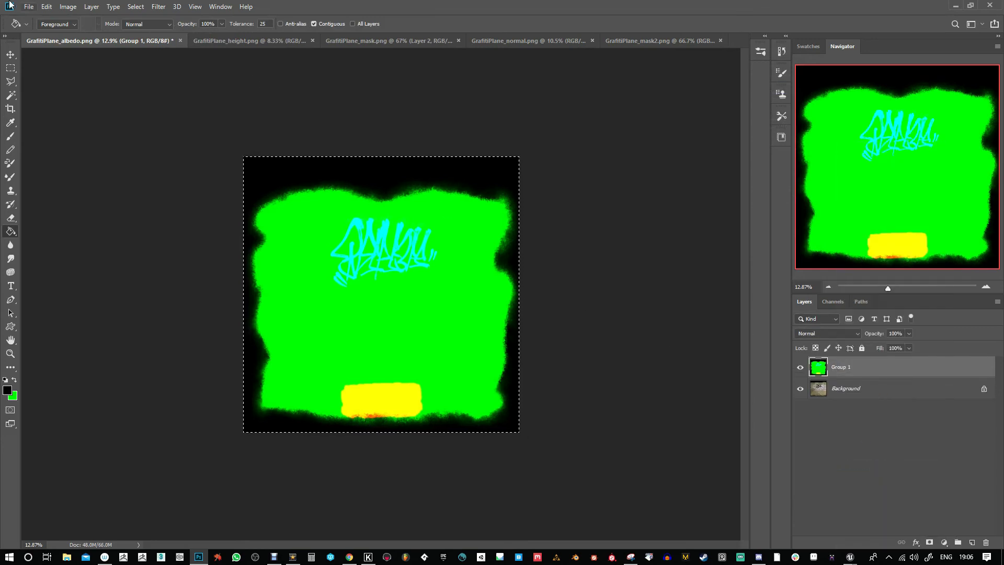
- Resize the image to 1024 x 1024 pixels
click(76, 9)
click(106, 89)
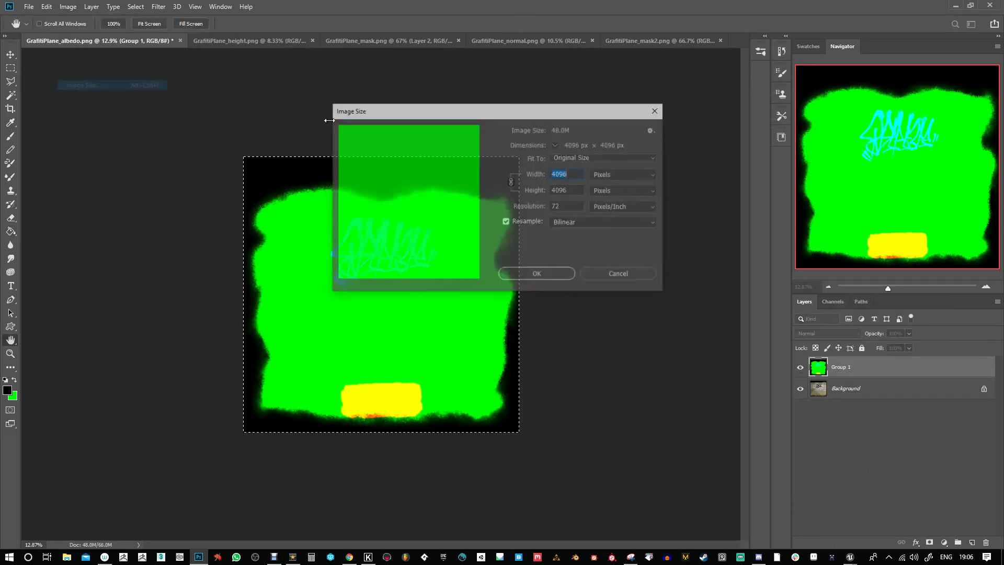
text(1024)
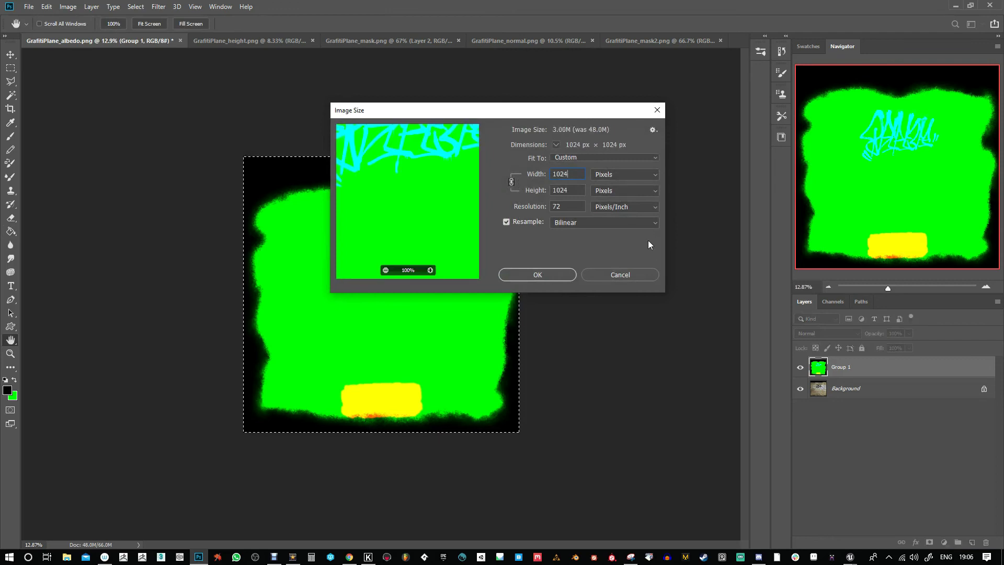
click(520, 273)
- Save the image as a PNG over GrafitiPlane_maskRGB.png in the Baked folder, with the Large file size option
key(ctrl+shift+s)
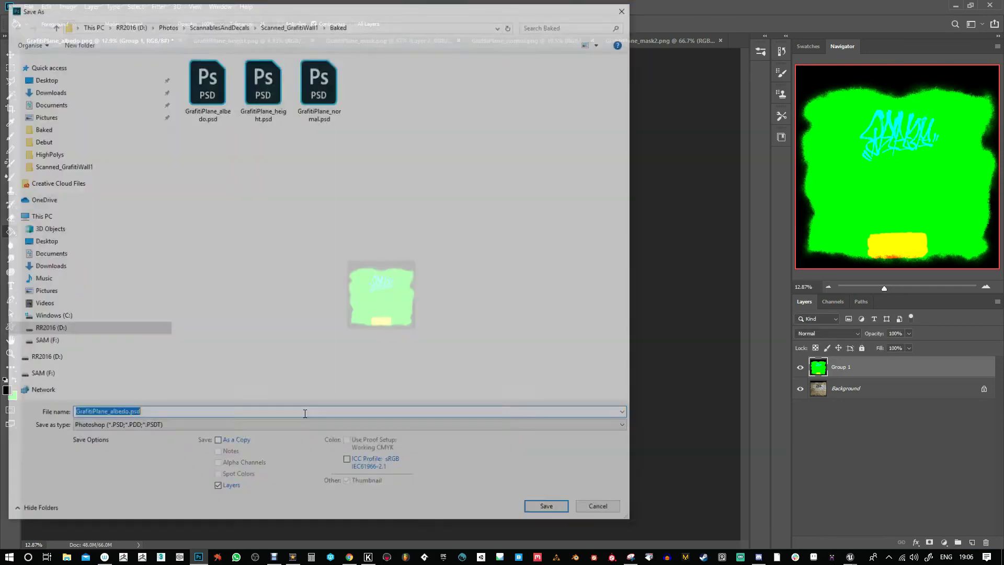
click(131, 427)
click(142, 386)
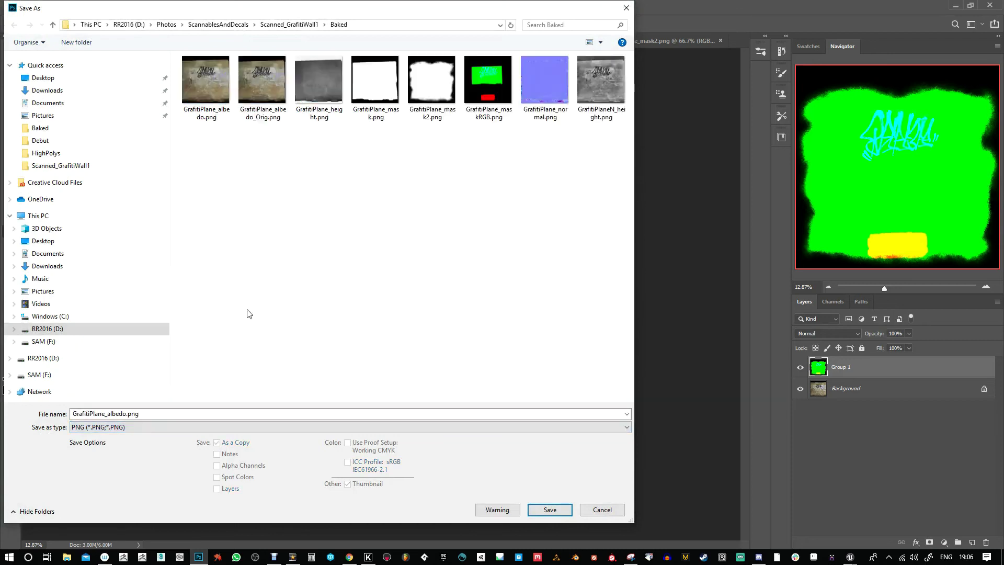
click(550, 509)
click(538, 279)
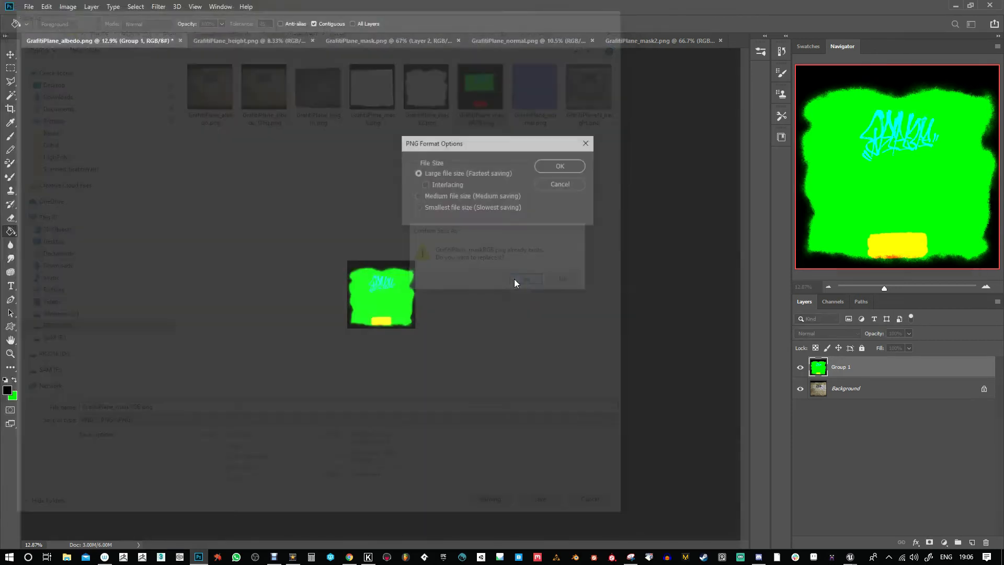
click(585, 173)
- Switch to Unreal and reimport the GrafitiPlane_maskRGB texture
click(957, 6)
right_click(241, 454)
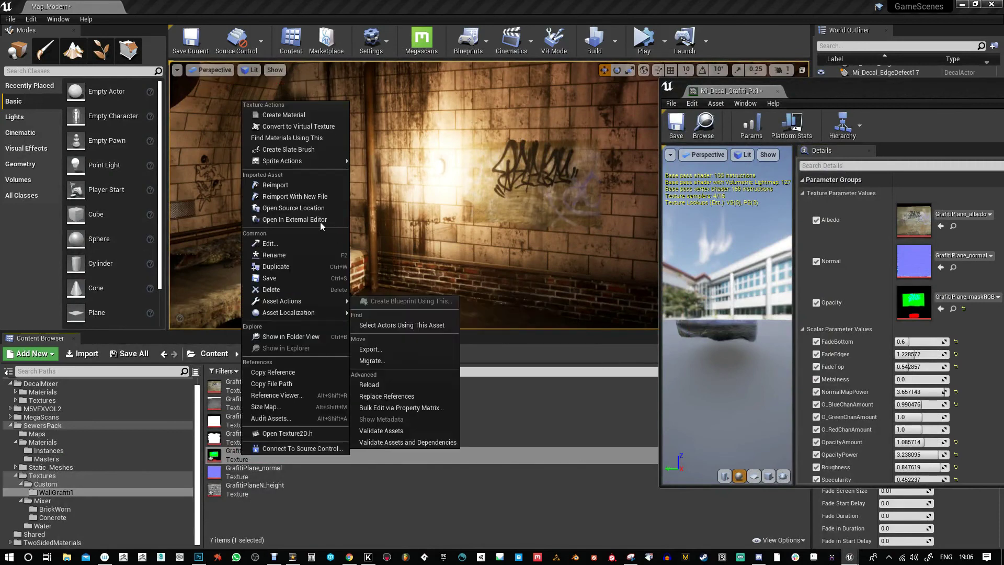
click(282, 184)
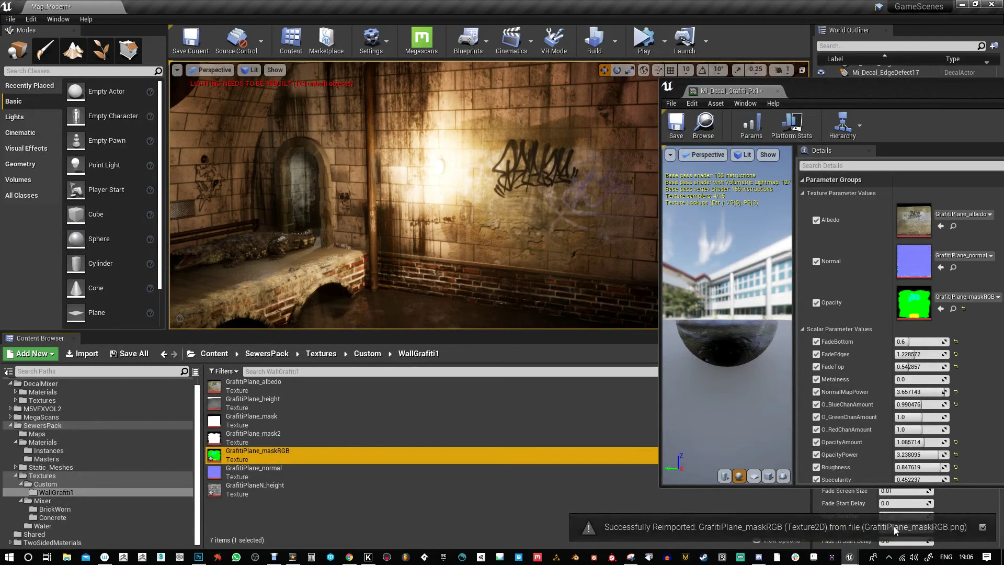
- Set O_GreenChanAmount to 0.342857 and O_RedChanAmount to 1.219048, and reset FadeBottom, FadeEdges and FadeTop to their defaults
right_drag(591, 227, 622, 228)
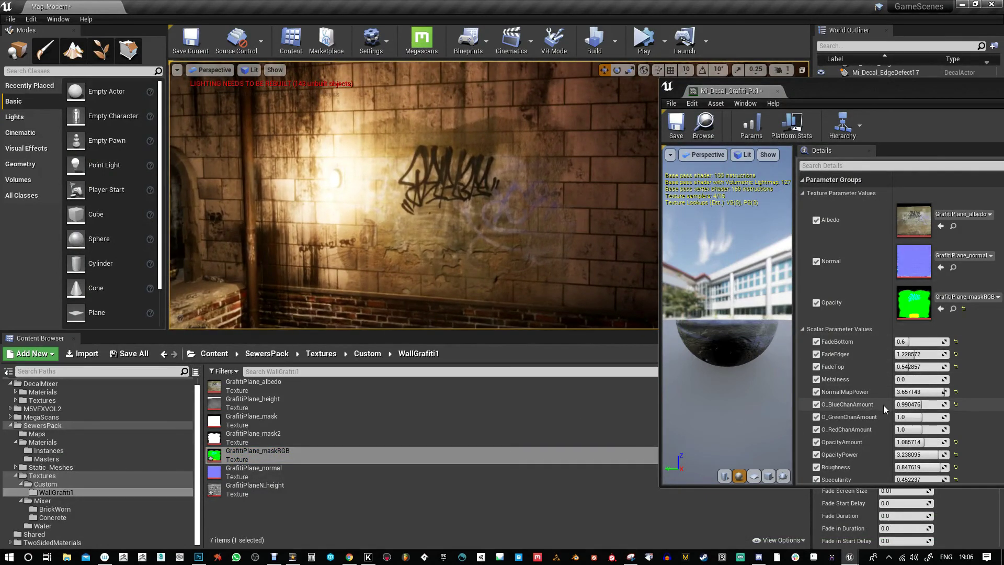
drag(928, 417, 922, 421)
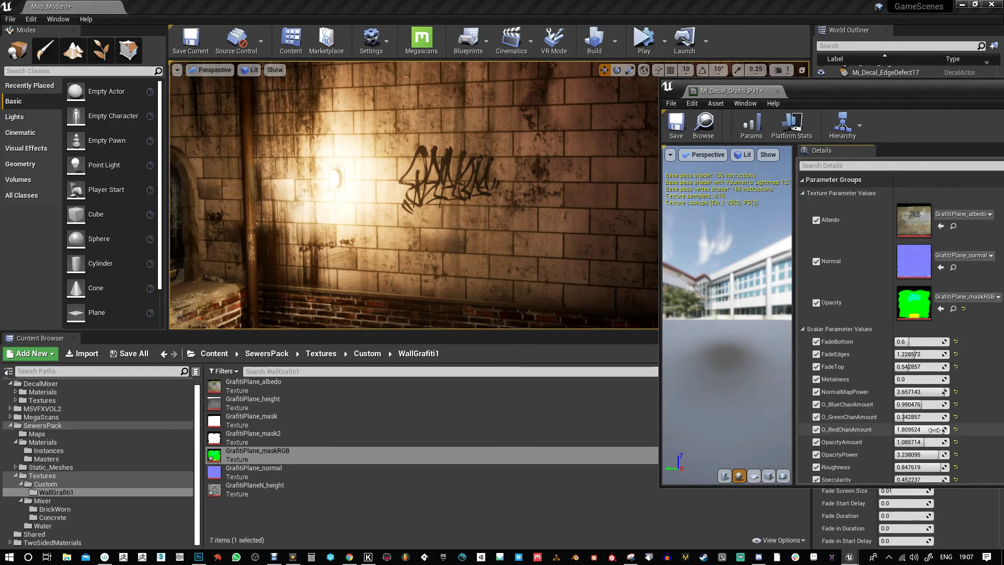
click(956, 341)
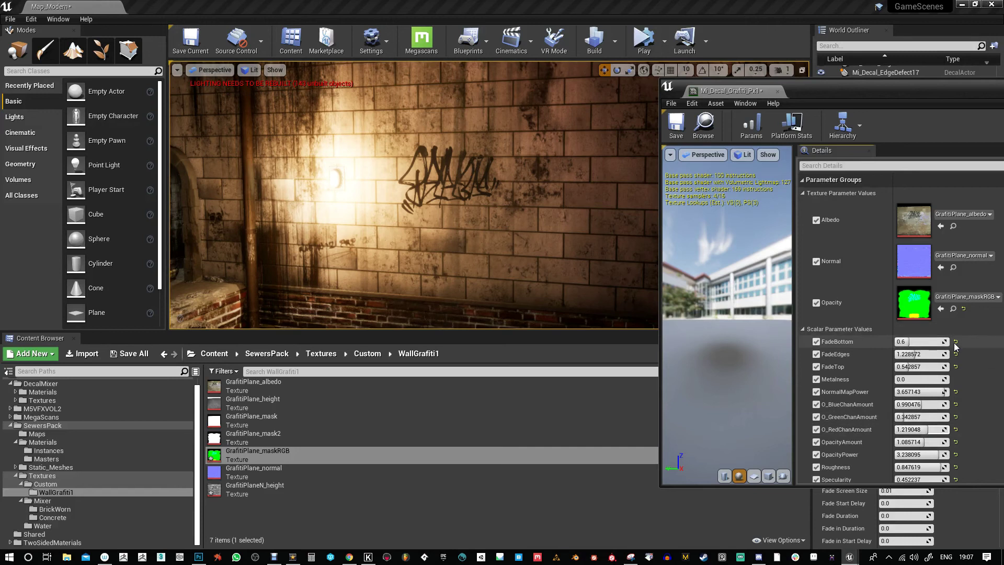
click(955, 355)
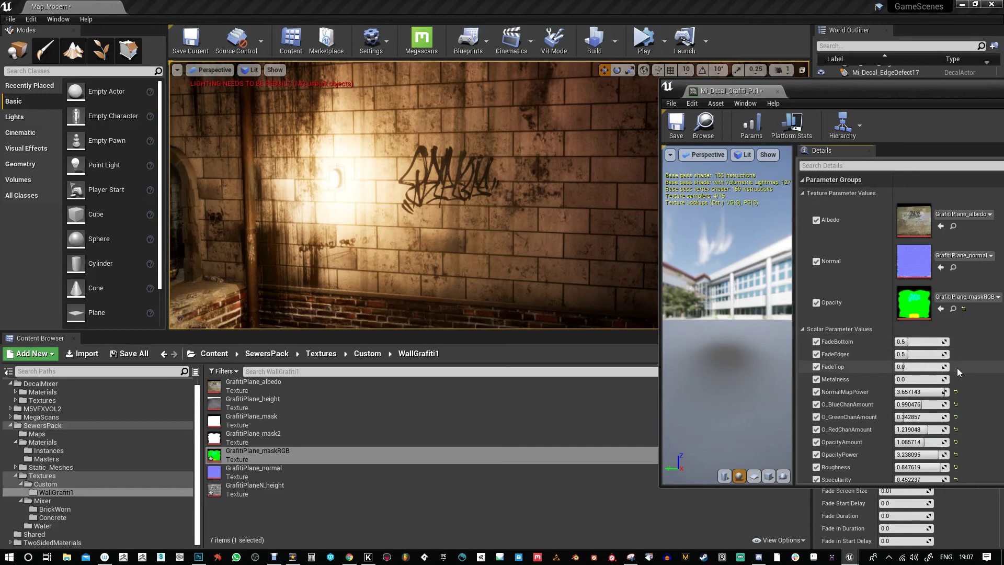
- Select the Mi_Decal_Grafiti_Px4 decal on the wall and set its rotation to -270, 0 and 180 degrees
mouse_move(543, 256)
right_down()
mouse_move(567, 263)
mouse_move(549, 251)
right_up()
key(g)
drag(442, 202, 425, 165)
key(e)
drag(866, 90, 1003, 94)
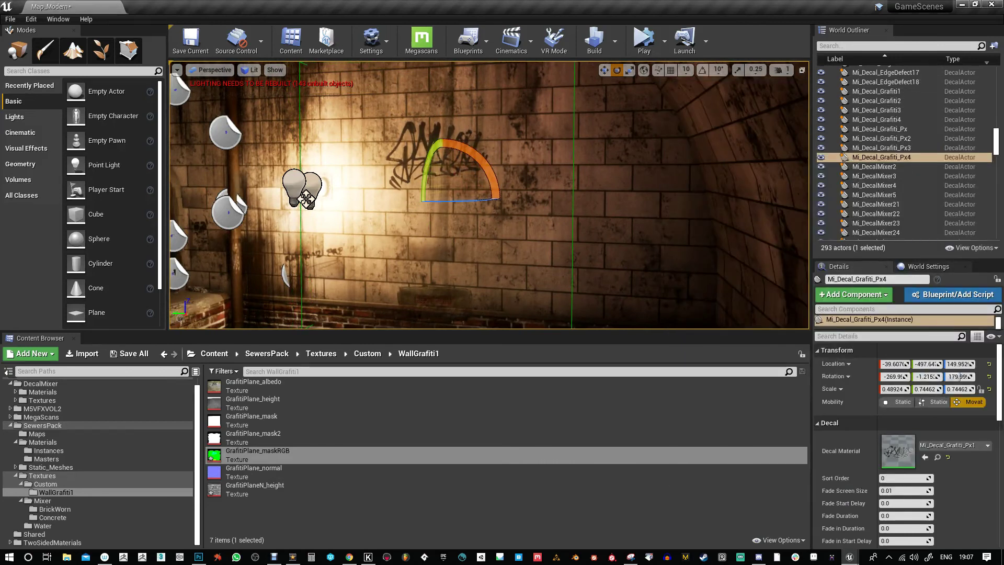
click(896, 376)
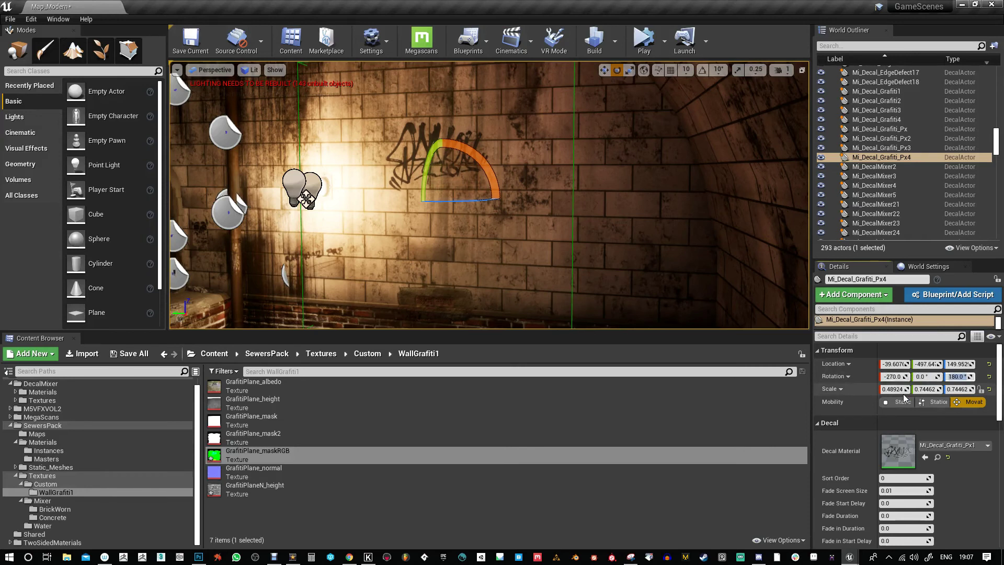
- Move the graffiti decal up the wall to a Z location of about 167.17
mouse_move(229, 143)
right_down()
mouse_move(257, 158)
mouse_move(247, 151)
right_up()
key(w)
mouse_move(413, 156)
mouse_down()
mouse_move(414, 172)
mouse_move(409, 142)
mouse_up()
mouse_move(454, 182)
right_down()
mouse_move(491, 183)
mouse_move(442, 177)
right_up()
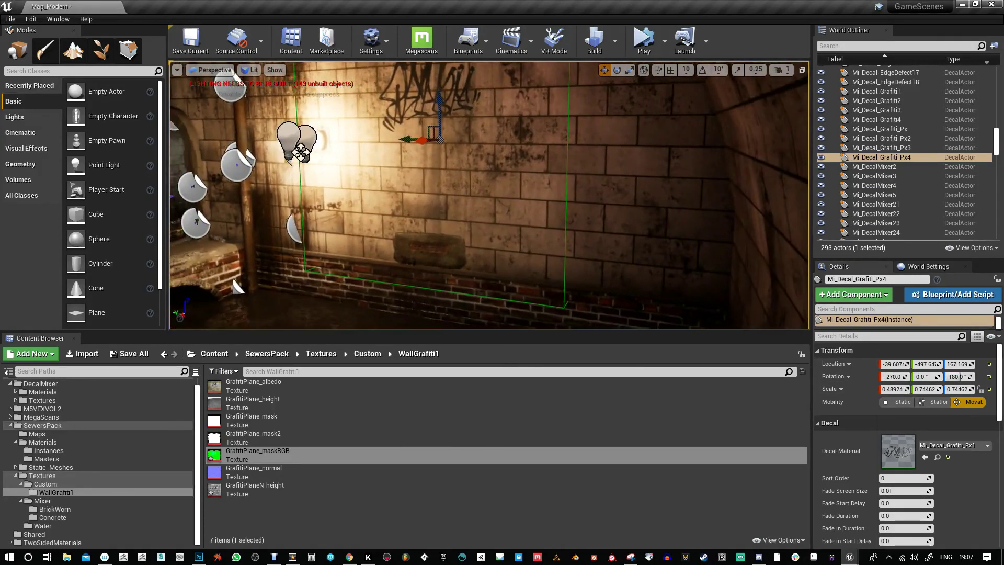
- Open the decal's material instance and set O_GreenChanAmount to 0.819048 and O_BlueChanAmount to 0.571429
double_click(898, 451)
drag(867, 183, 767, 71)
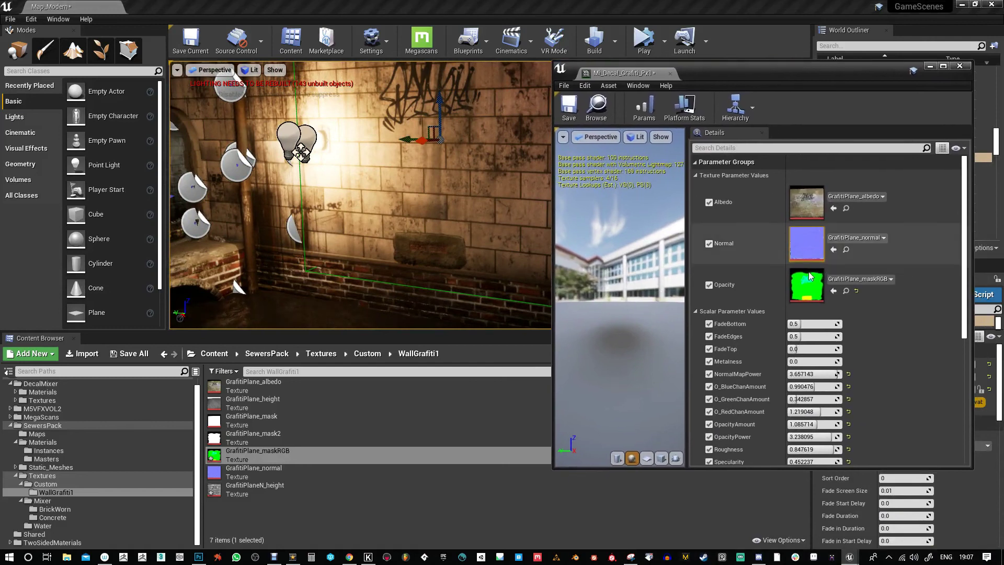
drag(798, 399, 808, 399)
right_drag(365, 195, 382, 192)
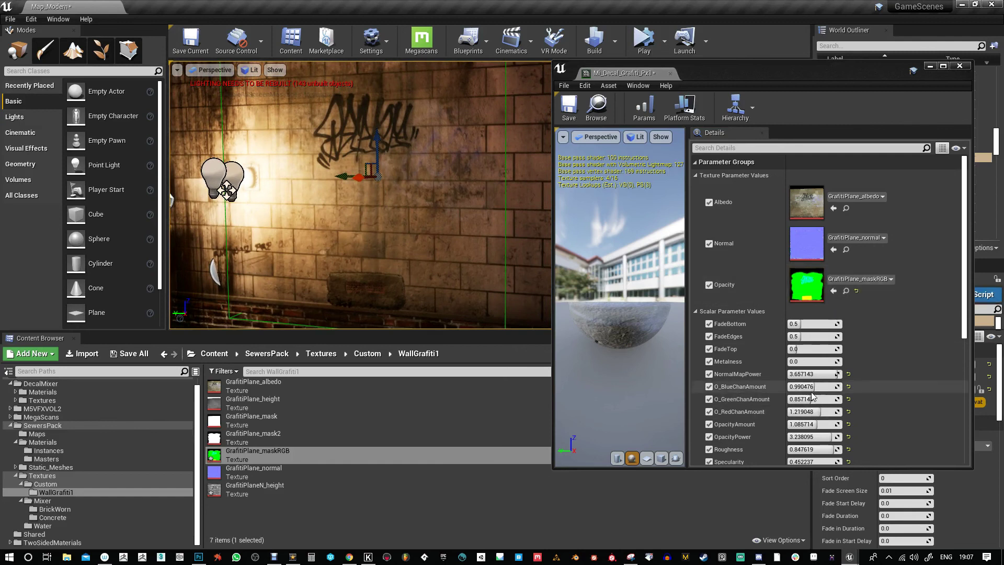
drag(811, 388, 788, 387)
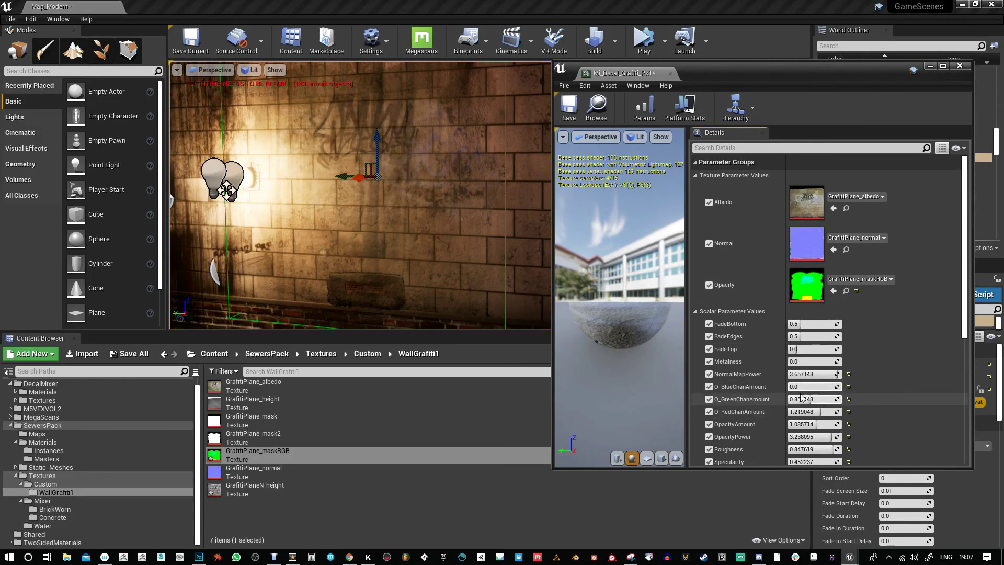
mouse_move(810, 400)
mouse_down()
mouse_move(803, 387)
mouse_move(812, 388)
mouse_up()
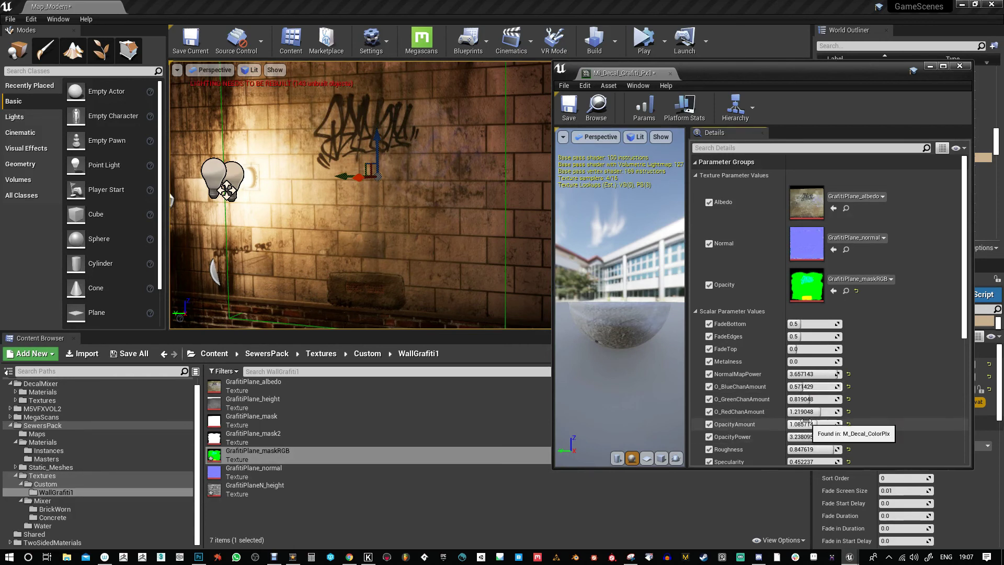
- Set O_RedChanAmount to 0.4, OpacityAmount to 0.971429 and OpacityPower to 3.314286 in the decal's material instance
mouse_move(813, 412)
mouse_down()
mouse_move(822, 414)
mouse_move(800, 414)
mouse_up()
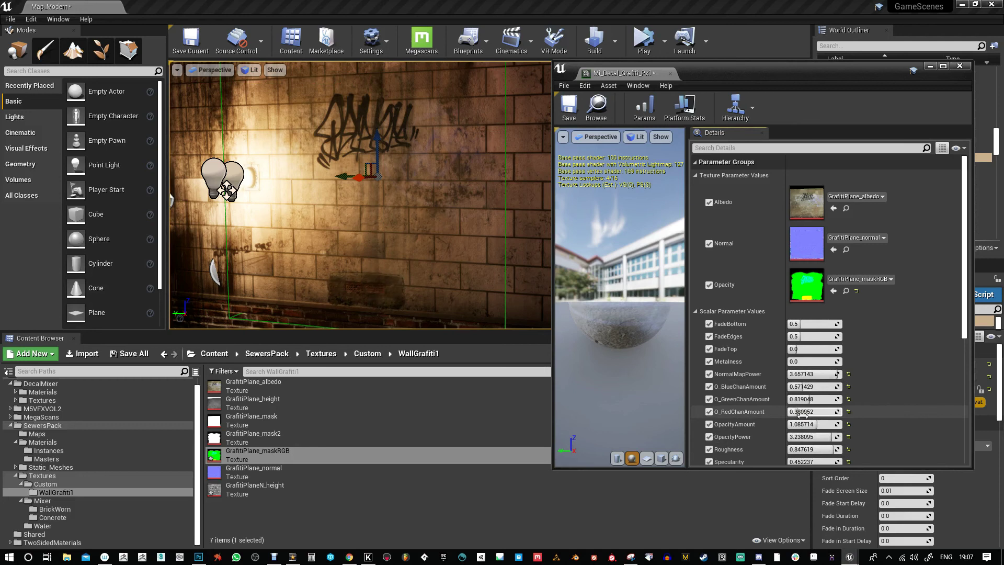
drag(820, 424, 807, 425)
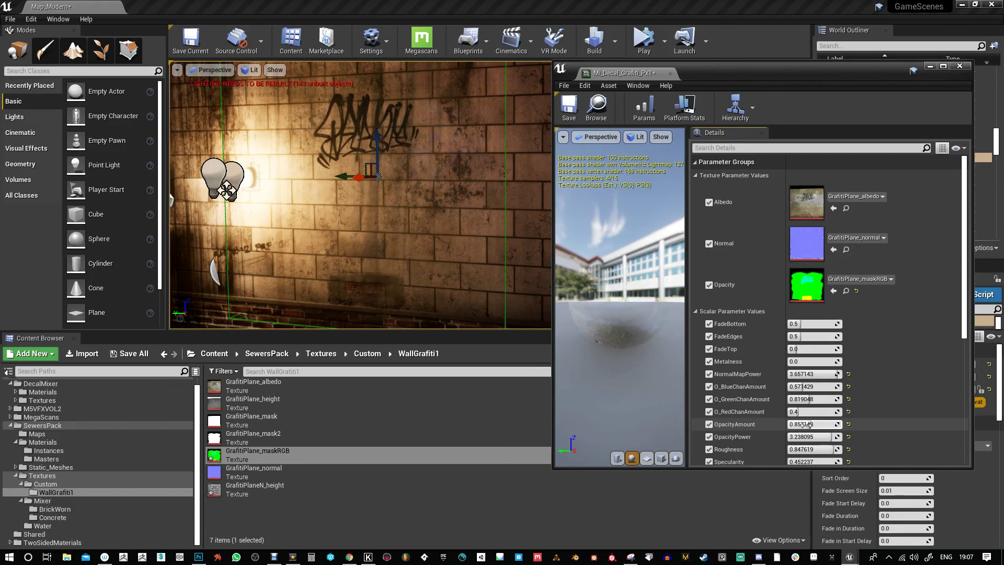
drag(832, 436, 825, 437)
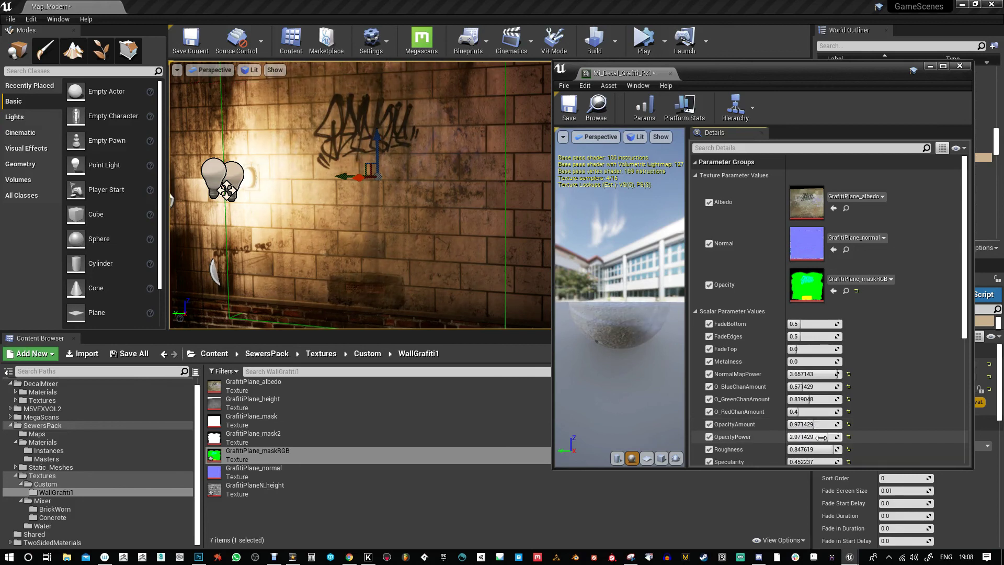
- Locate the parent material M_Decal_ColorPlx in the project content, and save and close the graffiti decal's material instance
key(s)
right_drag(448, 197, 486, 207)
key(w)
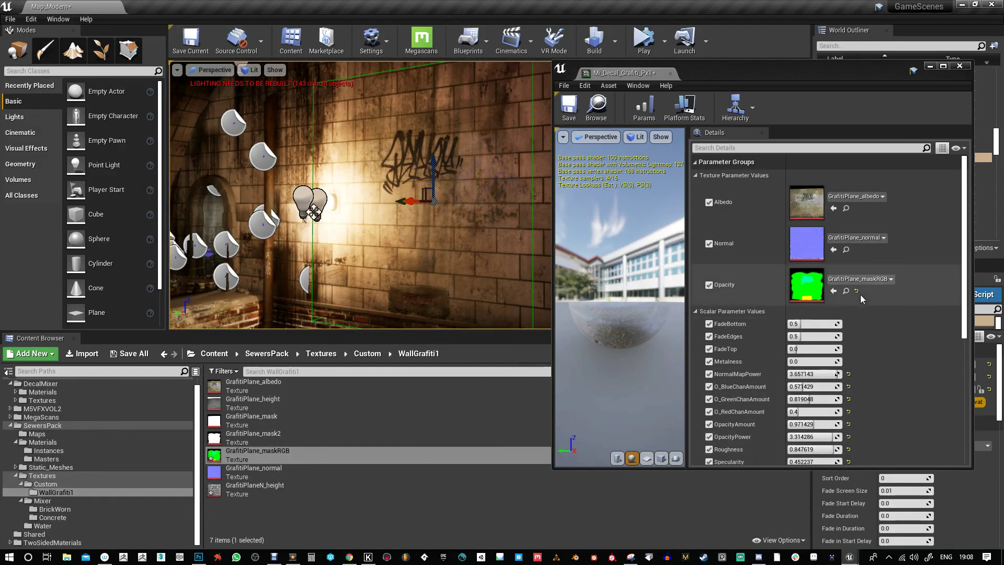
scroll(865, 423, down, 5)
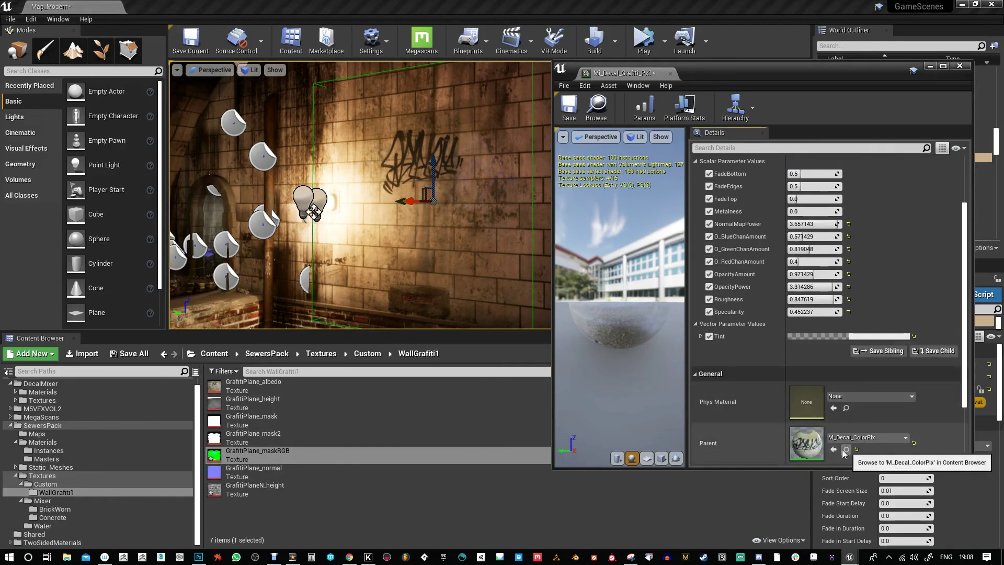
click(846, 449)
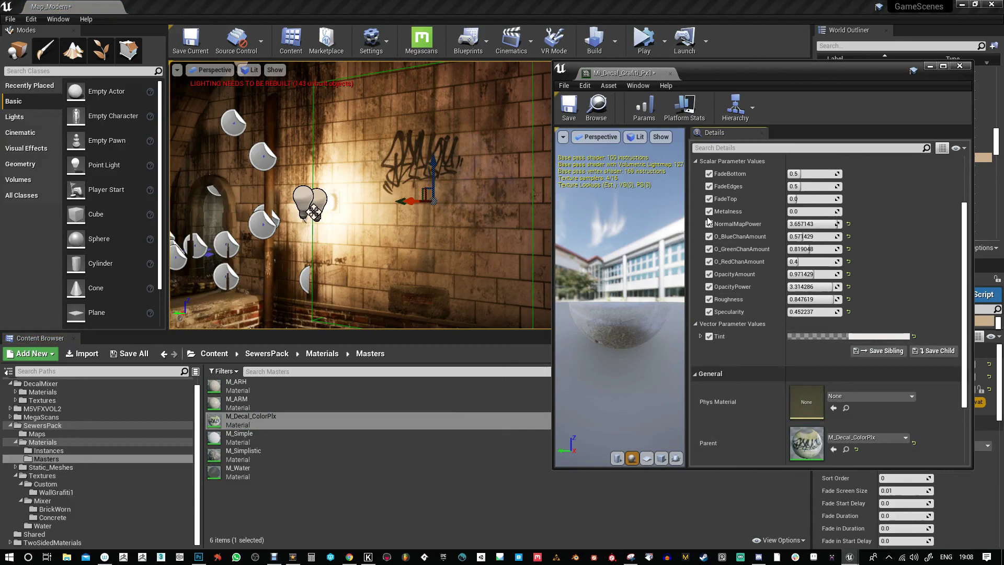
click(569, 108)
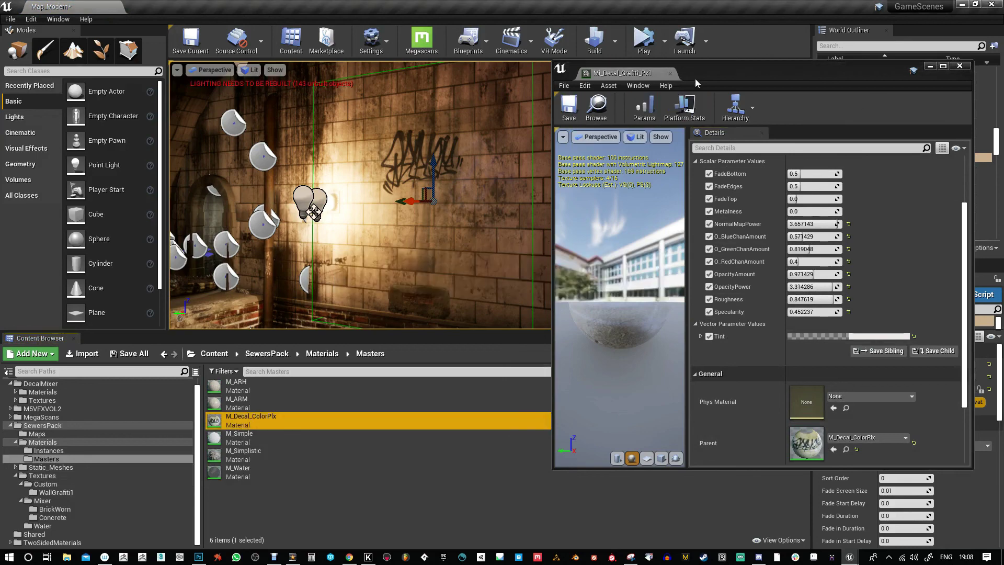
click(961, 68)
- Select the Mi_Decal_Grafiti_Px3 decal and open its material instance Mi_Decal_Grafiti_Px in an enlarged editor window
right_drag(394, 189, 382, 197)
key(g)
click(896, 148)
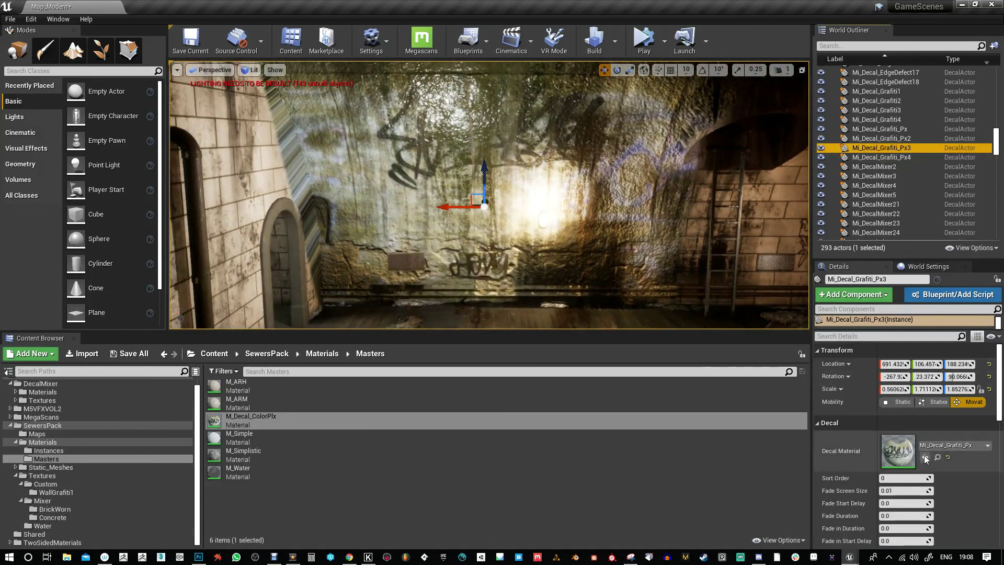
double_click(908, 458)
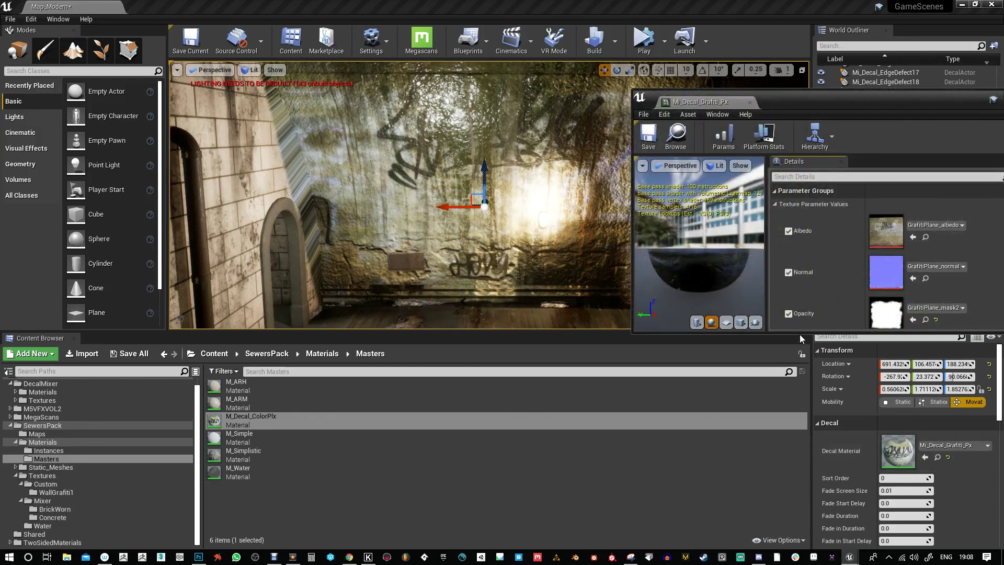
drag(799, 334, 800, 441)
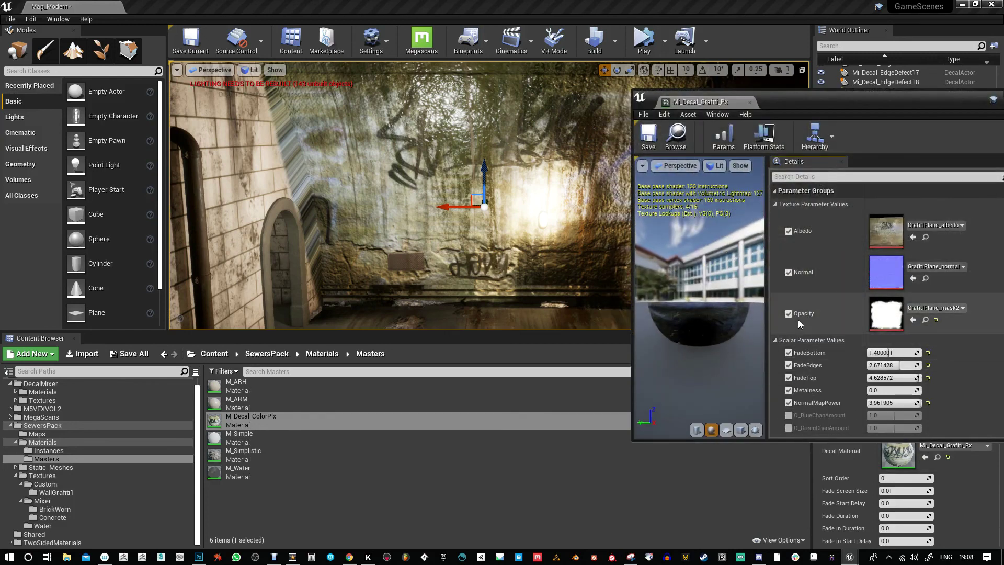
- Set FadeEdges to 3.457143, OpacityAmount to 0.07619 and OpacityPower to 2.209523 in the Mi_Decal_Grafiti_Px instance
drag(889, 390, 919, 373)
key(ctrl+z)
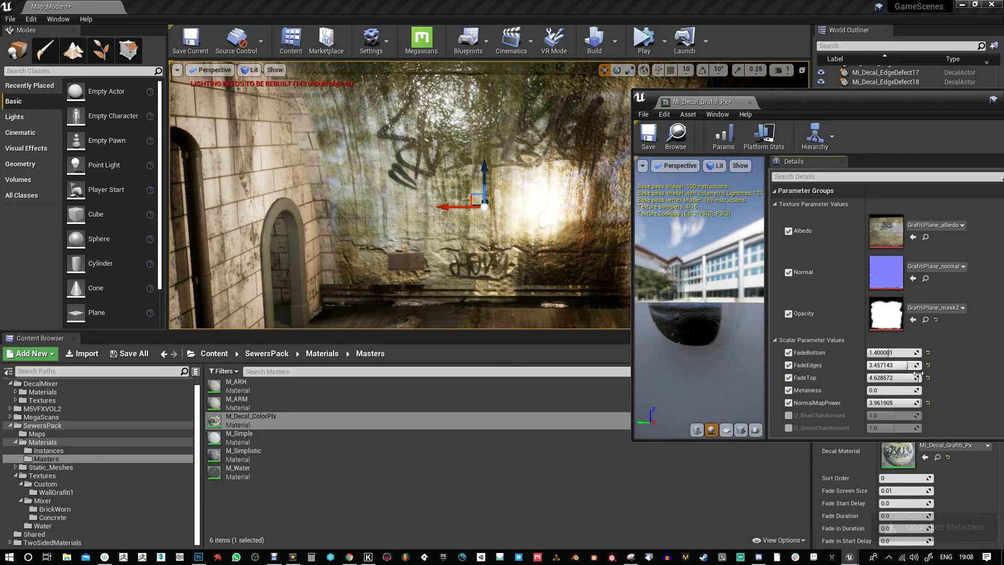
scroll(885, 403, down, 3)
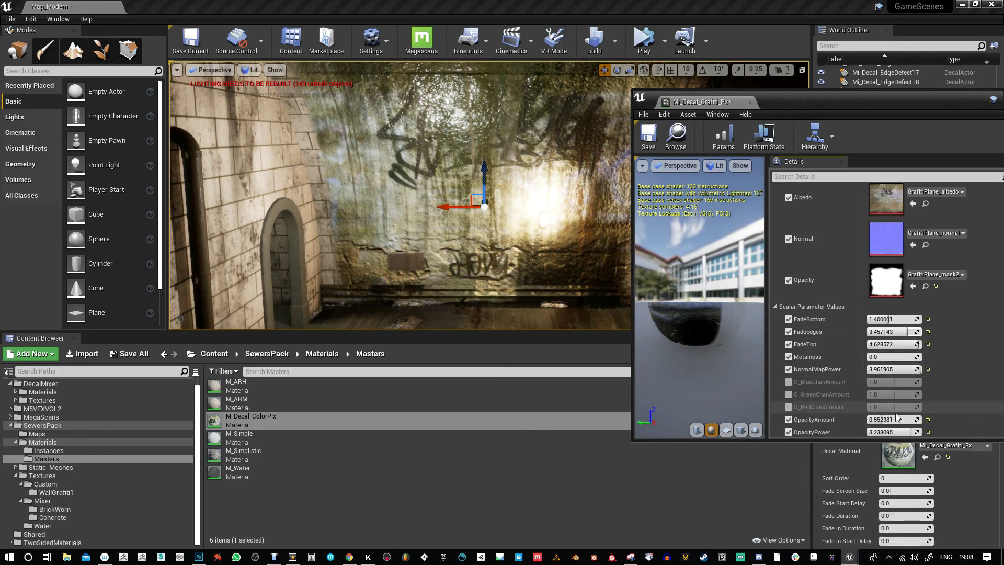
drag(888, 403, 914, 395)
scroll(877, 385, down, 2)
- Select the bright light near the arched doorway, shift it sideways and delete it from the level
right_drag(490, 162, 455, 186)
key(w)
click(383, 155)
key(s)
right_drag(384, 155, 419, 193)
drag(355, 189, 297, 193)
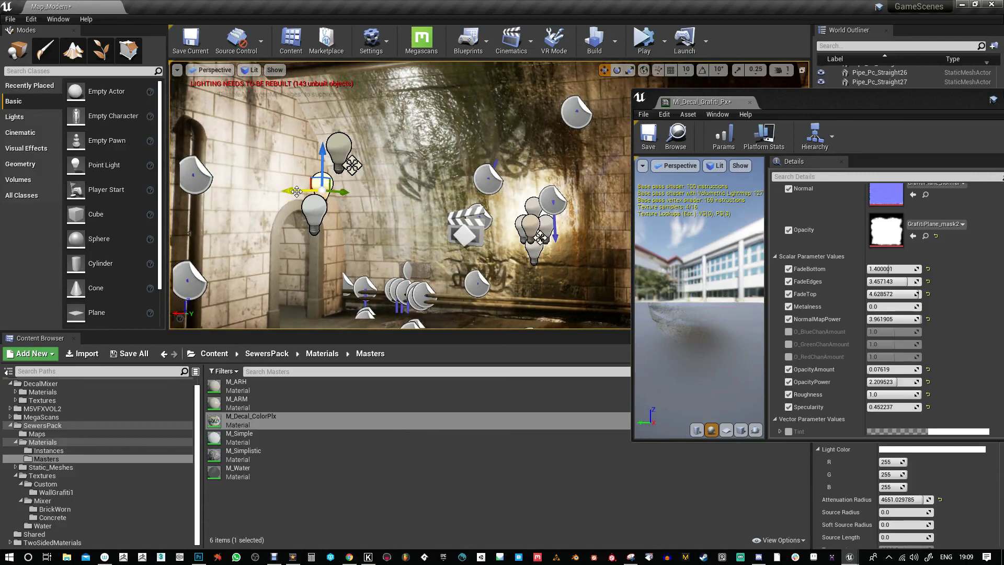
key(Delete)
- Hide the editor icons in the viewport, and save and close the Mi_Decal_Grafiti_Px material instance
right_drag(445, 206, 412, 207)
key(g)
click(644, 140)
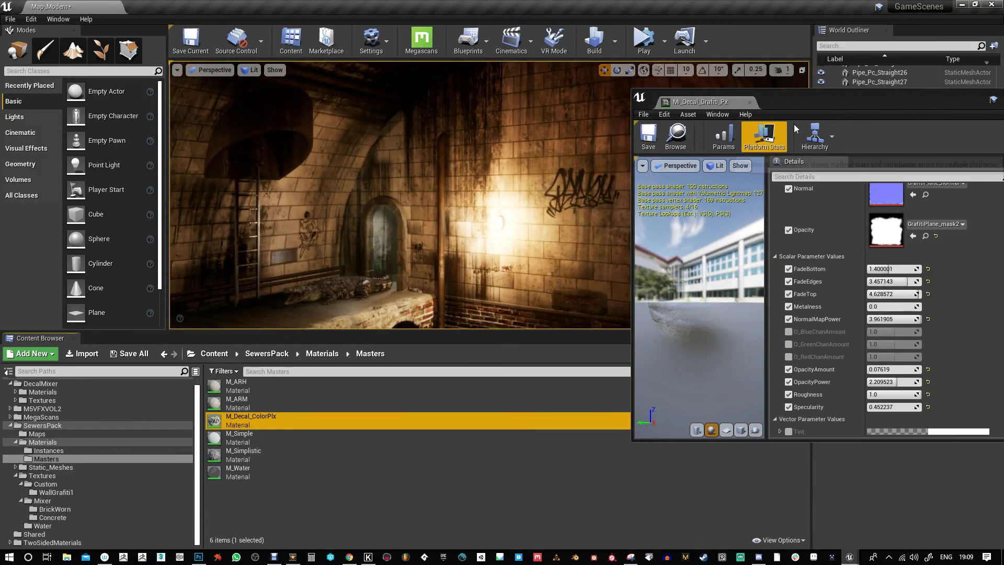
drag(828, 101, 618, 235)
click(724, 229)
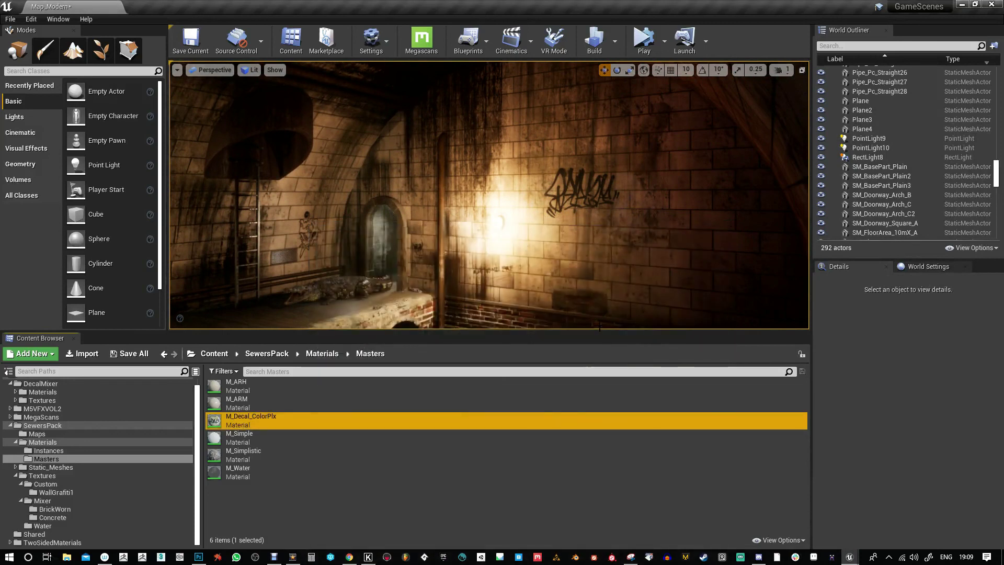
- Enlarge the level viewport downward and save the Map_Modern level
drag(600, 328, 606, 385)
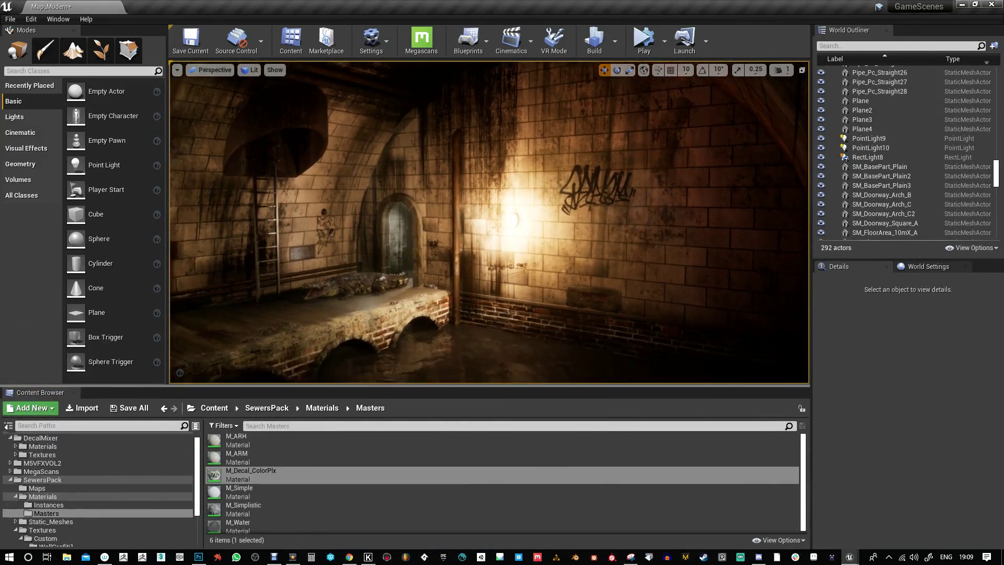
key(ctrl+s)
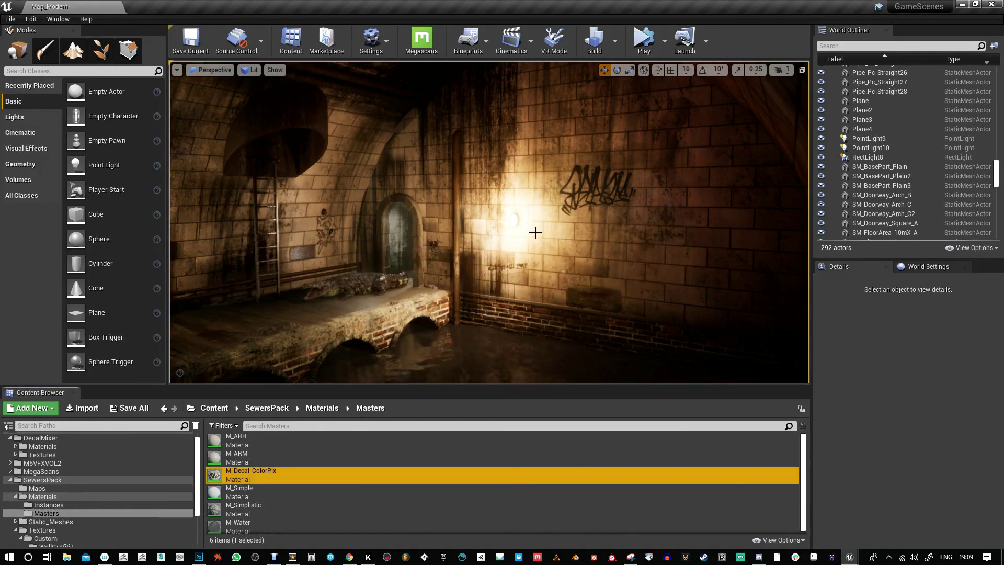